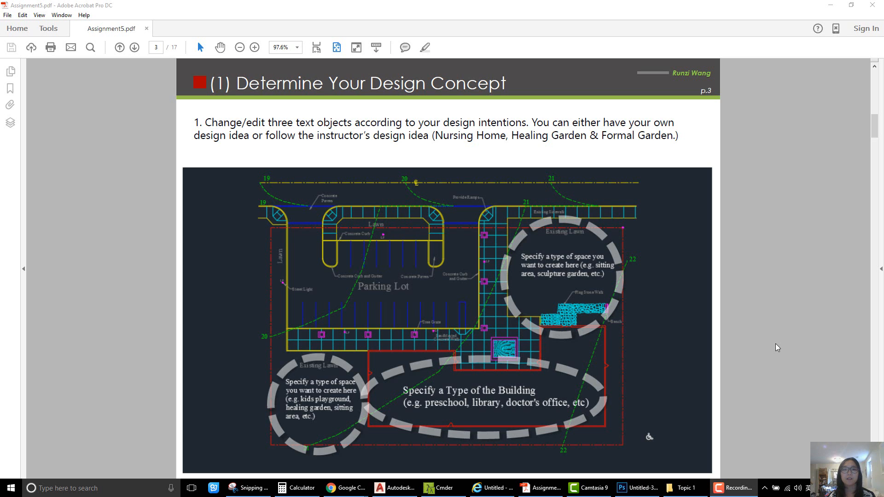
Switch to the Assignment3_Basemap drawing in AutoCAD and review its layer list and drawing units
click(381, 484)
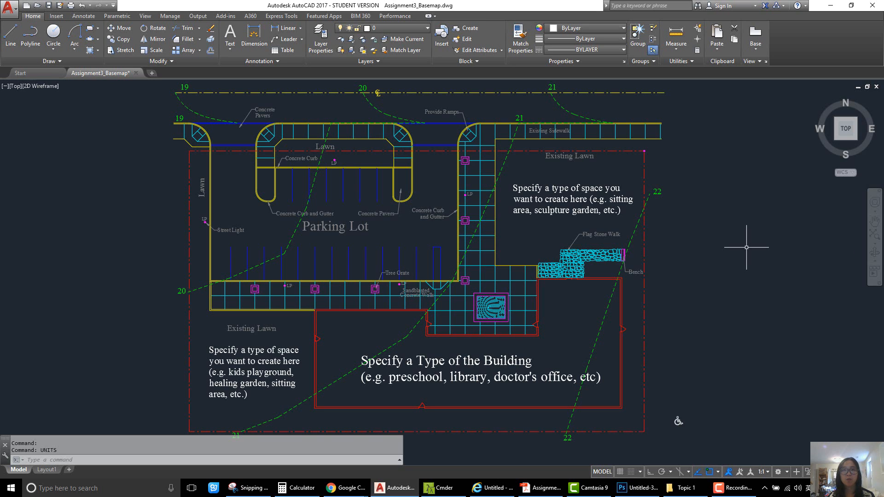
click(410, 28)
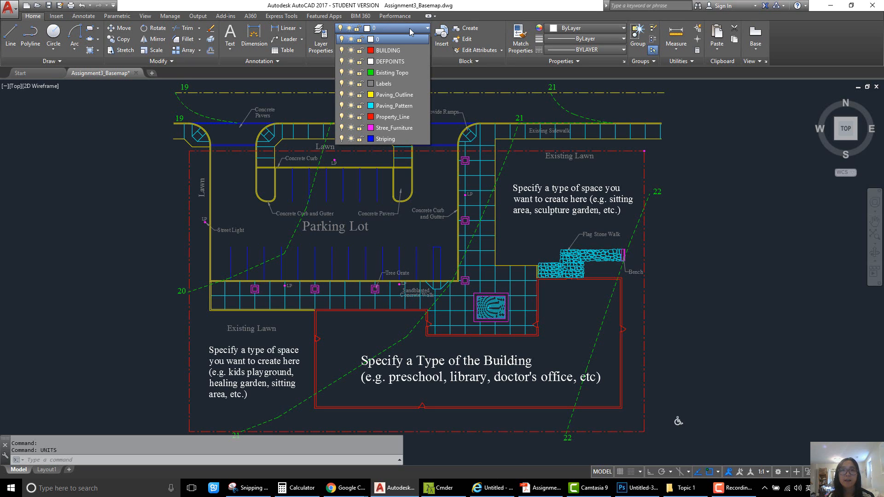
click(686, 208)
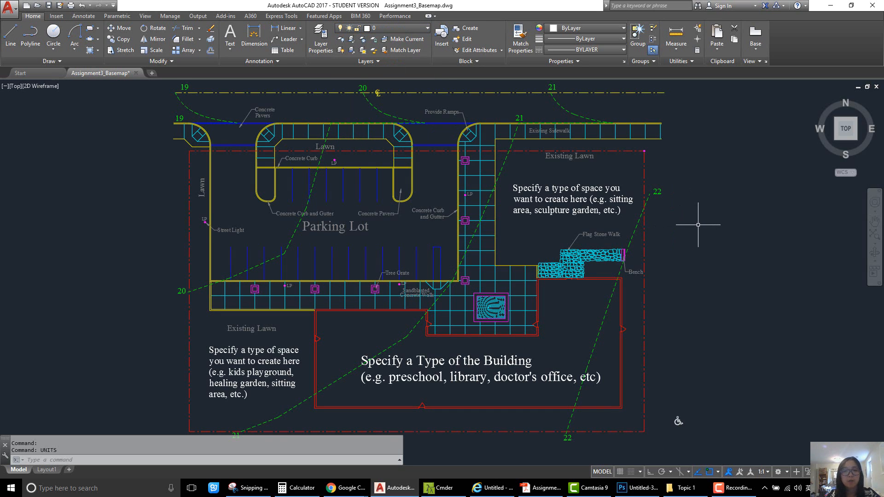
text(UNITS)
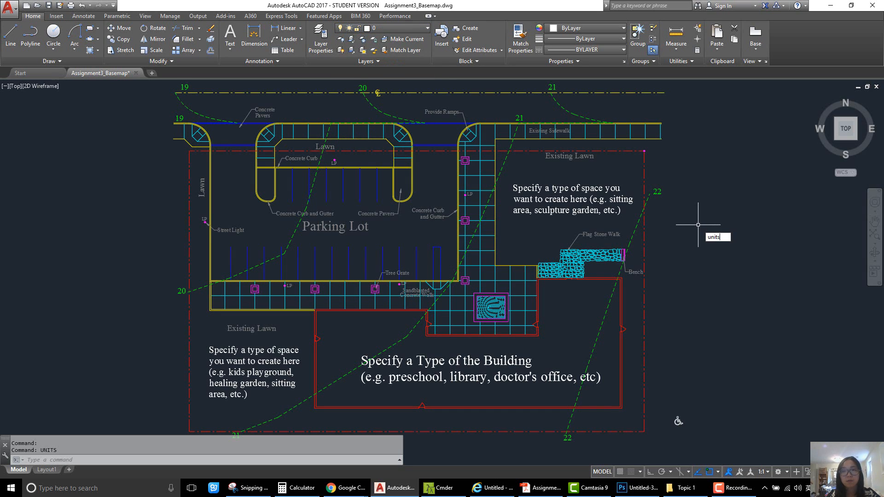
key(Return)
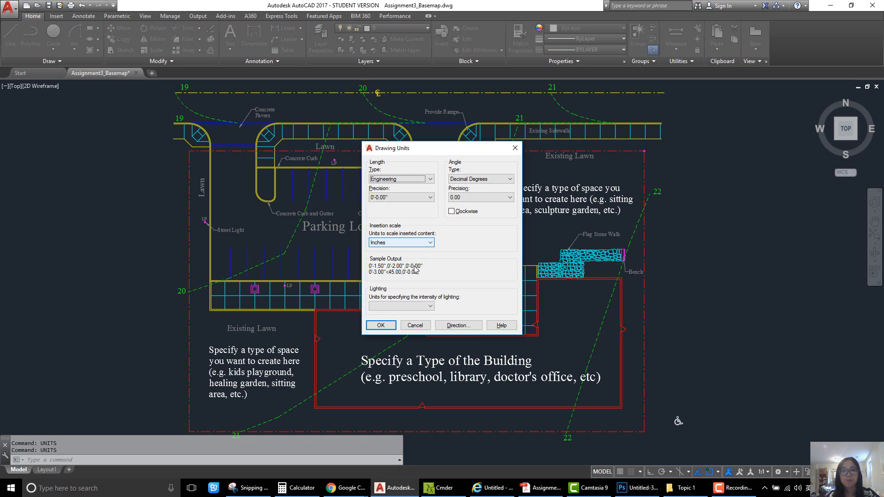
click(386, 327)
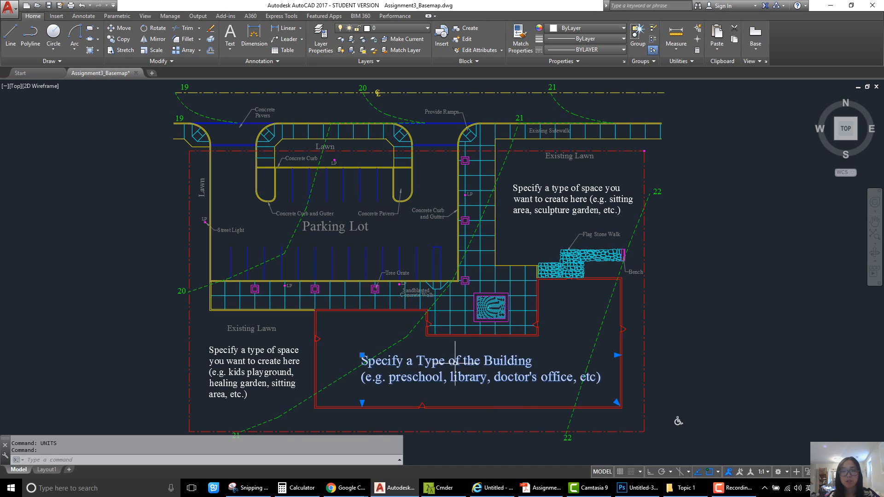
Replace the placeholder text inside the building outline with "Nursing Home"
double_click(456, 364)
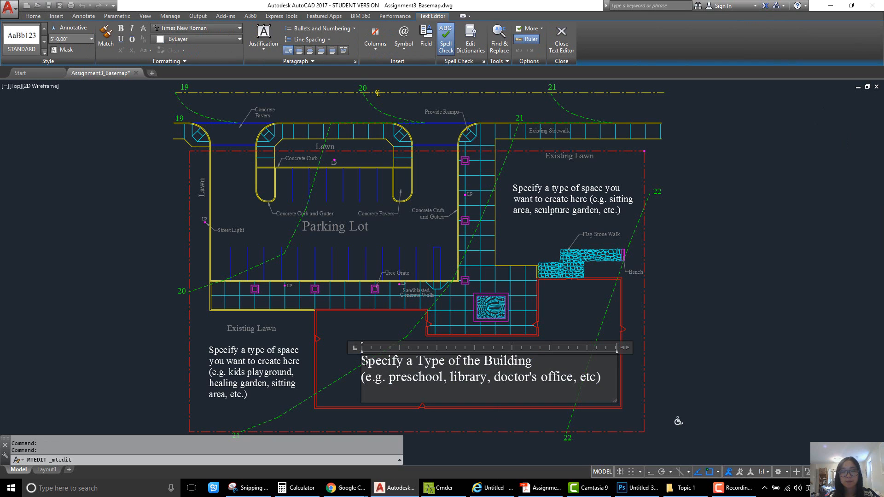
drag(362, 363, 601, 380)
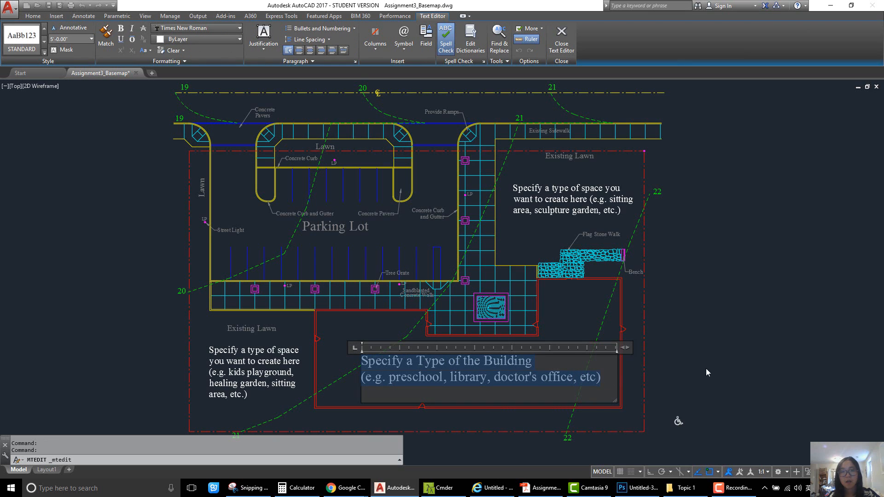
text(Nur)
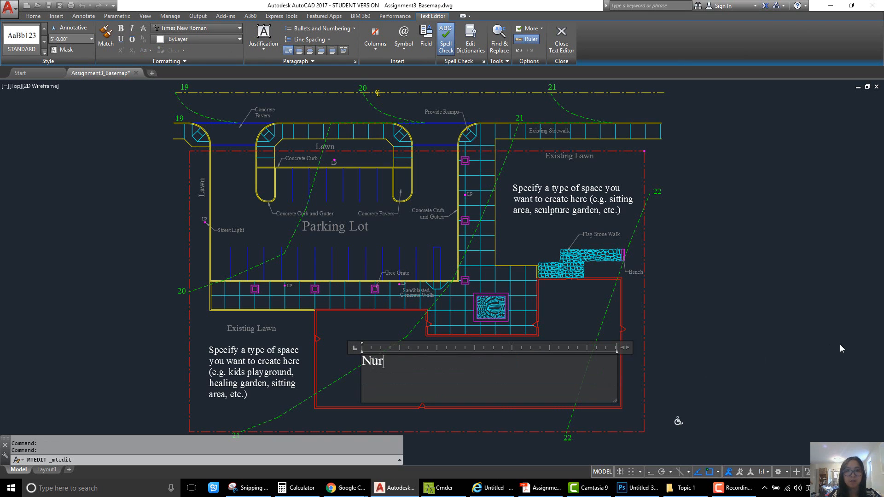
text(sing Home)
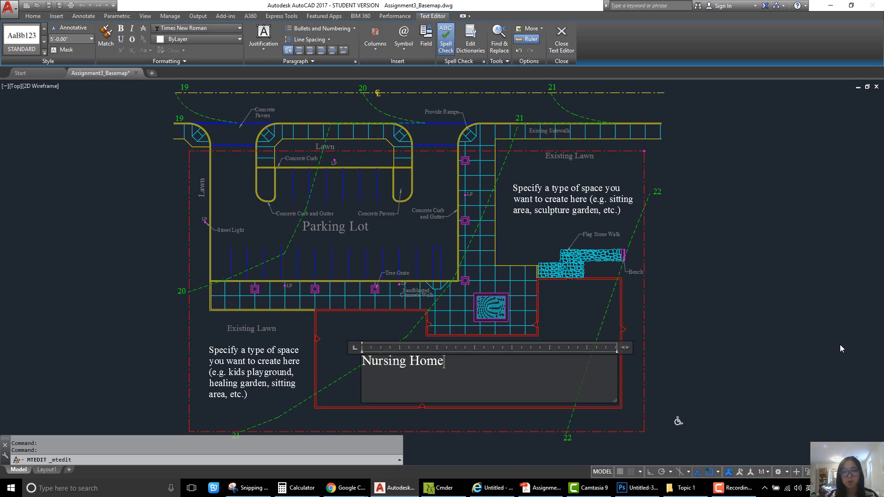
click(841, 345)
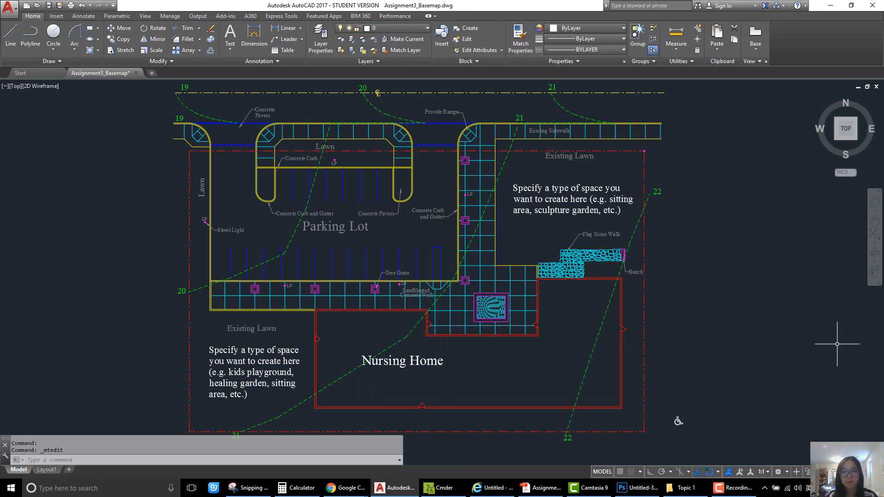
Move the "Nursing Home" label to the middle of the building outline
text(m)
key(Return)
click(415, 363)
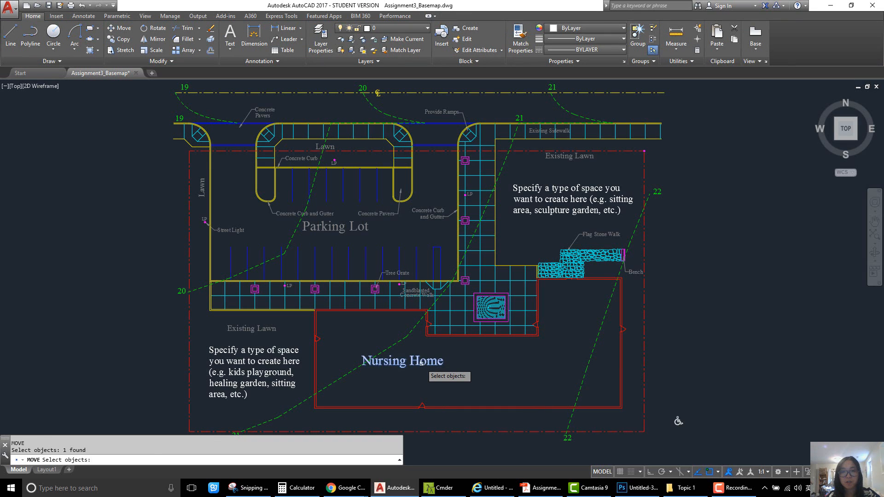
key(Return)
click(362, 402)
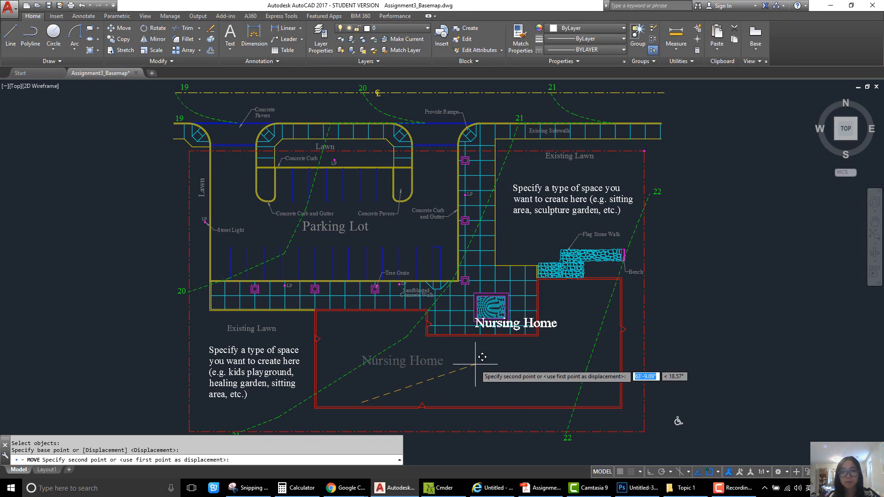
click(424, 406)
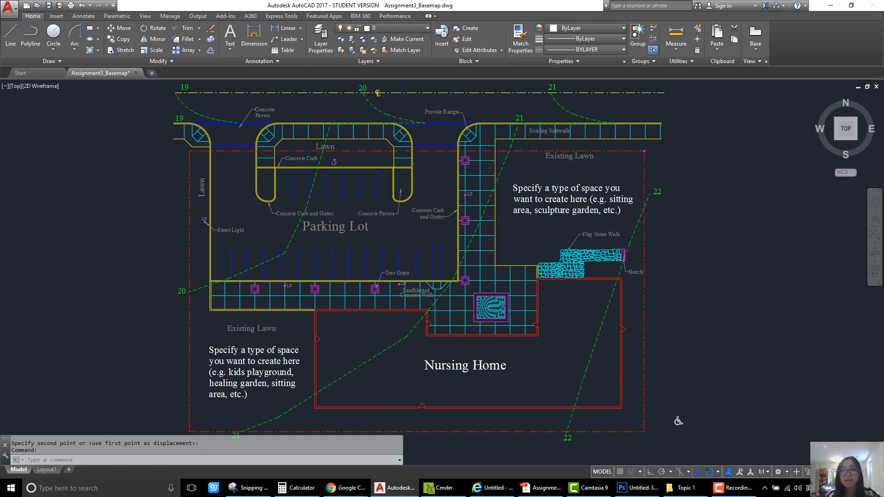
Replace the placeholder text in the existing lawn above the flag stone walk with "Formal Garden"
double_click(576, 213)
key(ctrl+a)
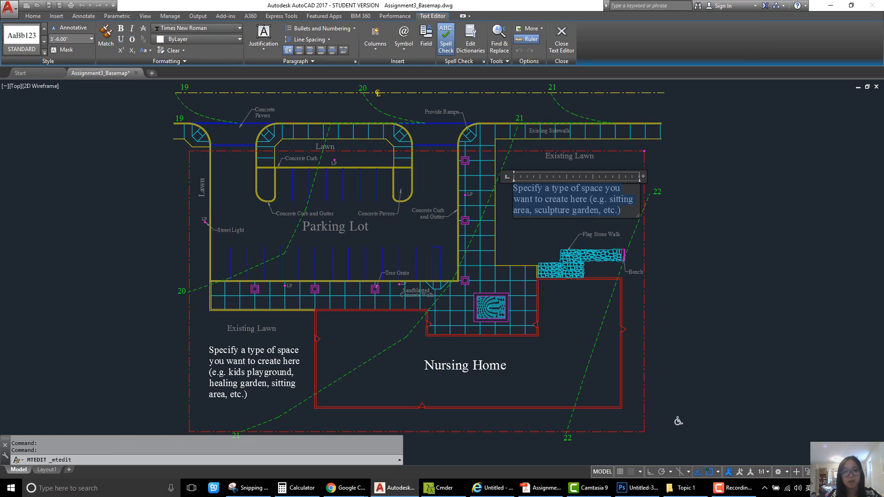
text(Formal Ga)
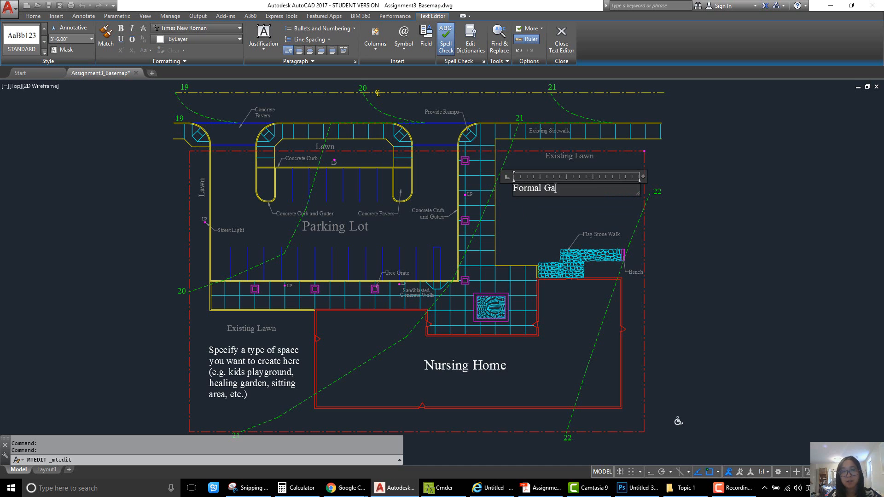
text(rden)
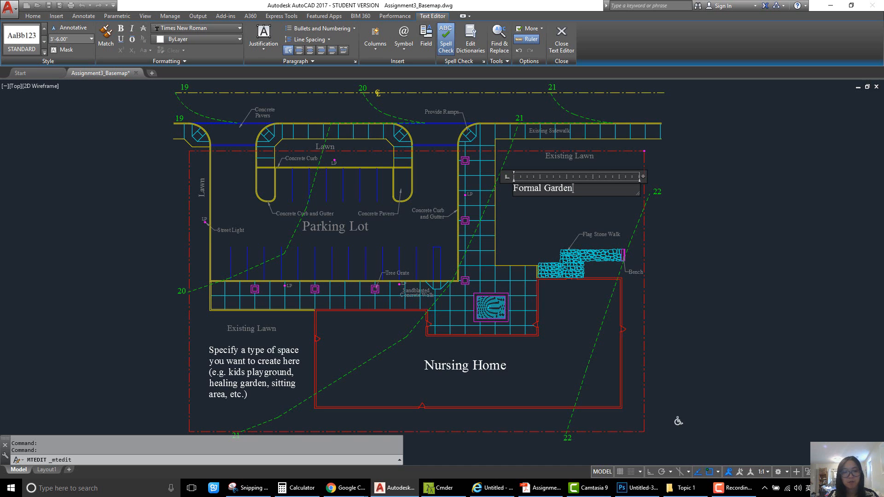
click(820, 212)
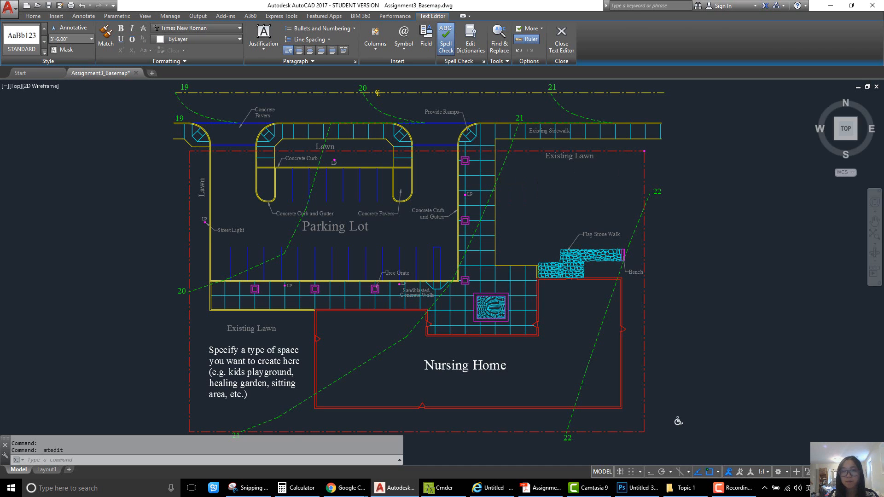
Move the "Formal Garden" label to center it beneath the Existing Lawn label
text(m)
key(Return)
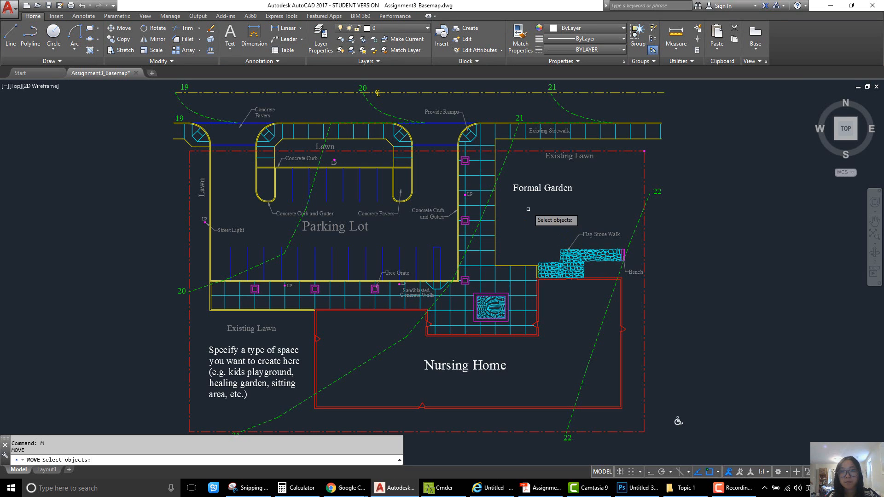
click(535, 190)
key(Return)
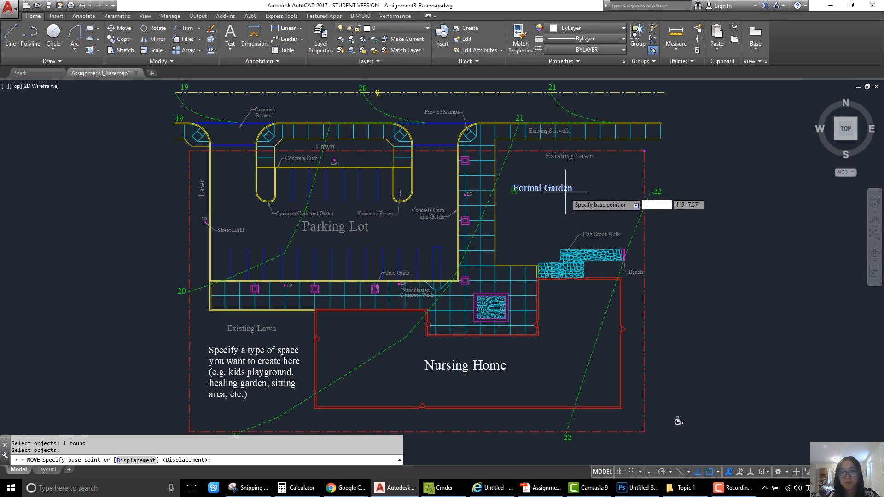
click(514, 191)
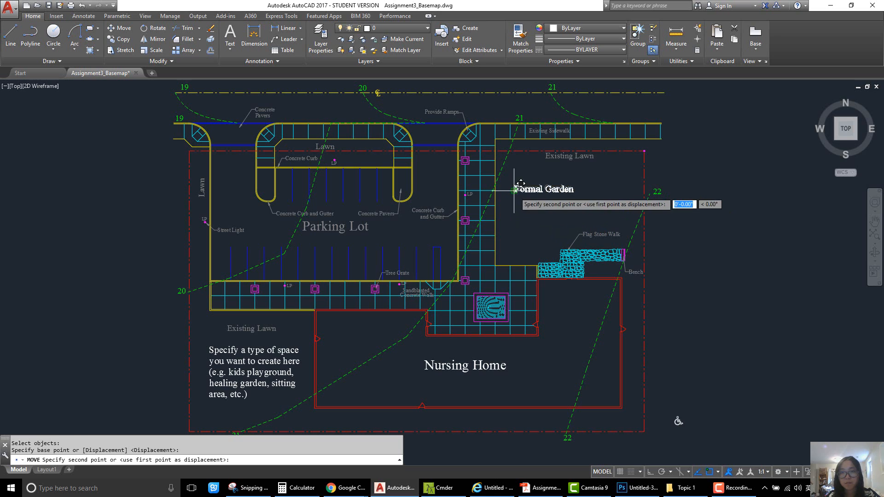
click(538, 202)
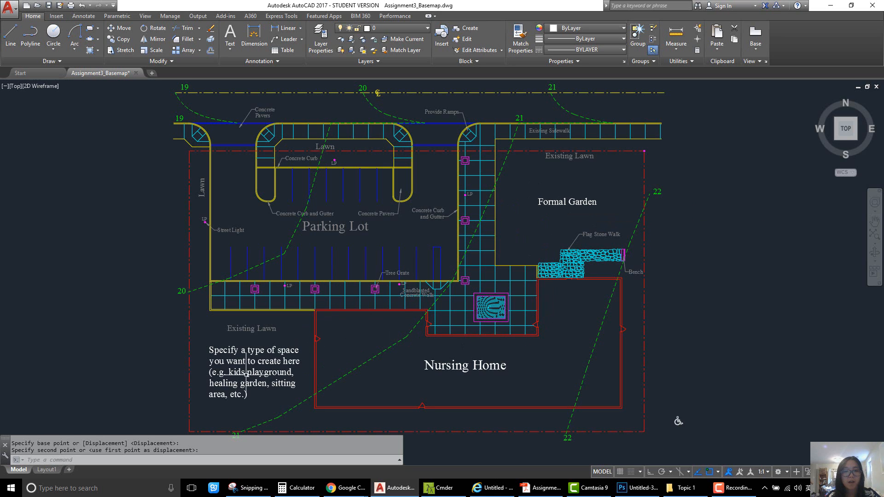
Replace the placeholder text in the existing lawn beside the building with "Healing Garden"
click(275, 372)
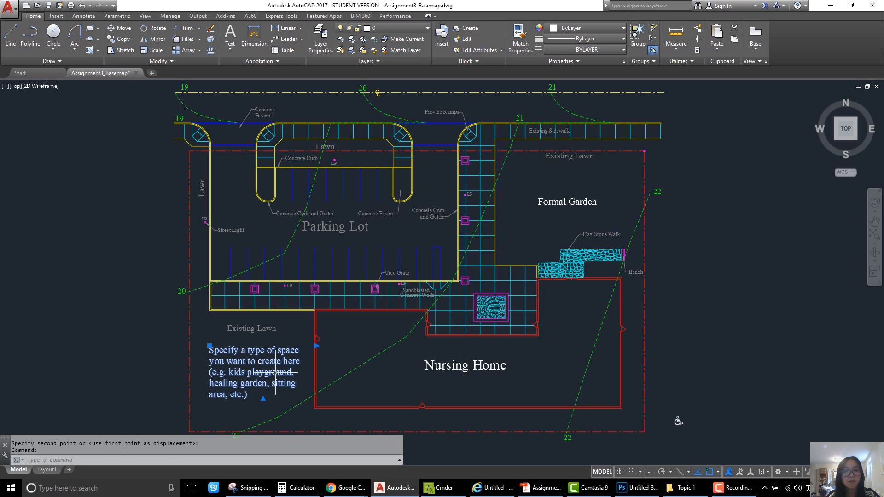
double_click(281, 373)
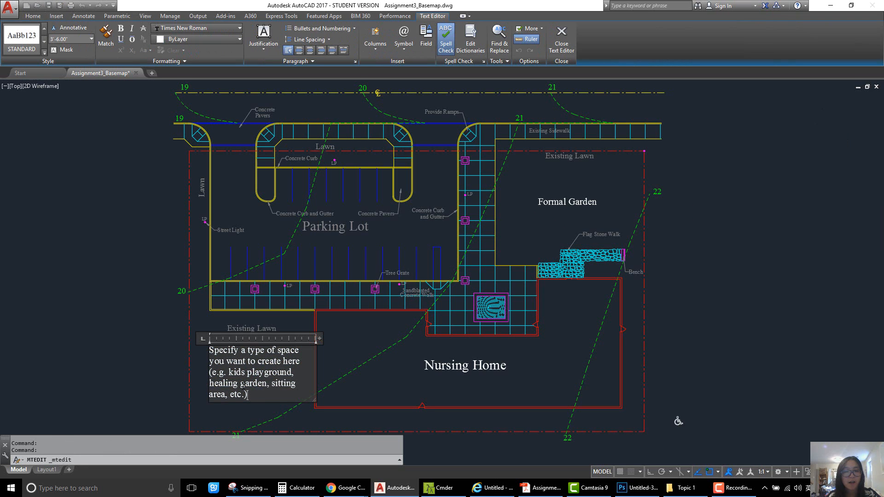
key(ctrl+a)
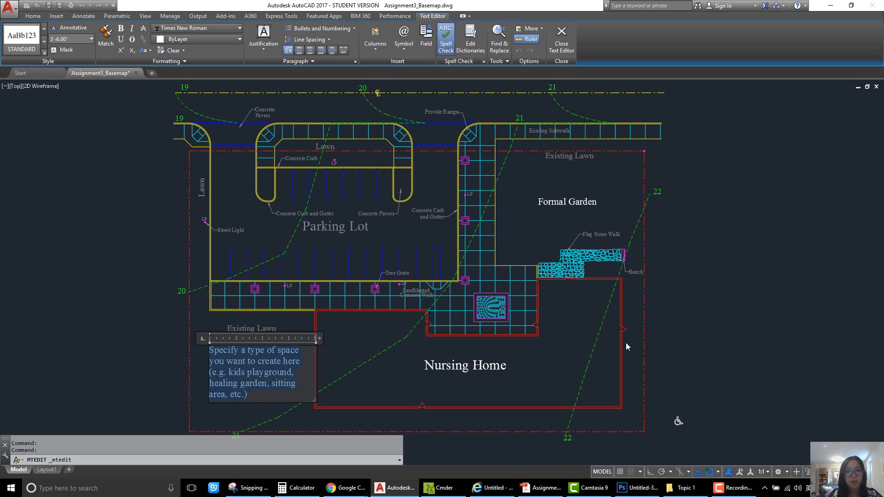
text(Healing Gar)
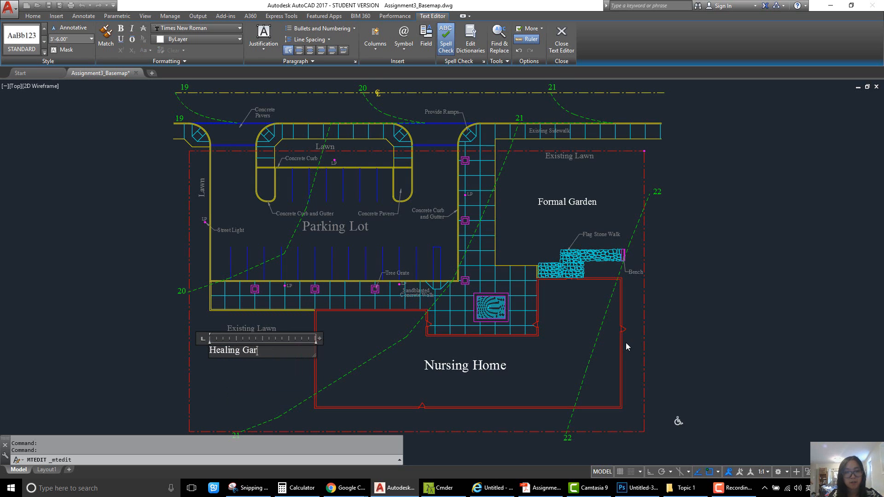
text(den)
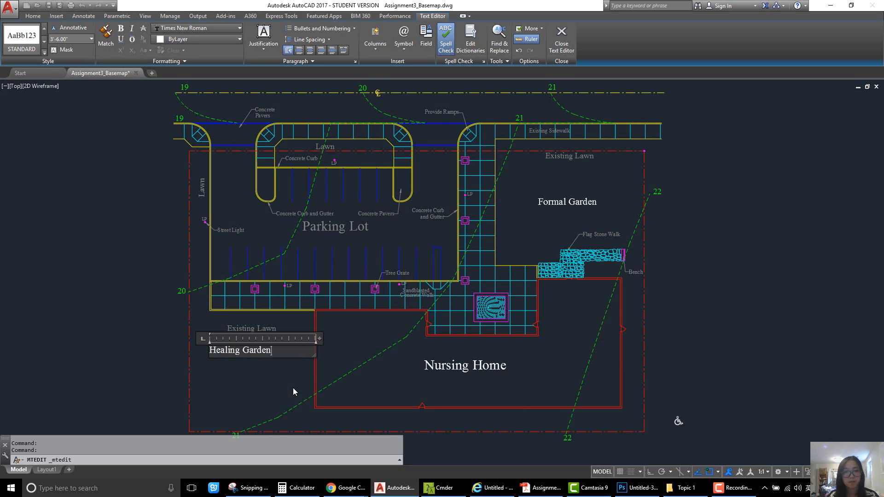
click(268, 385)
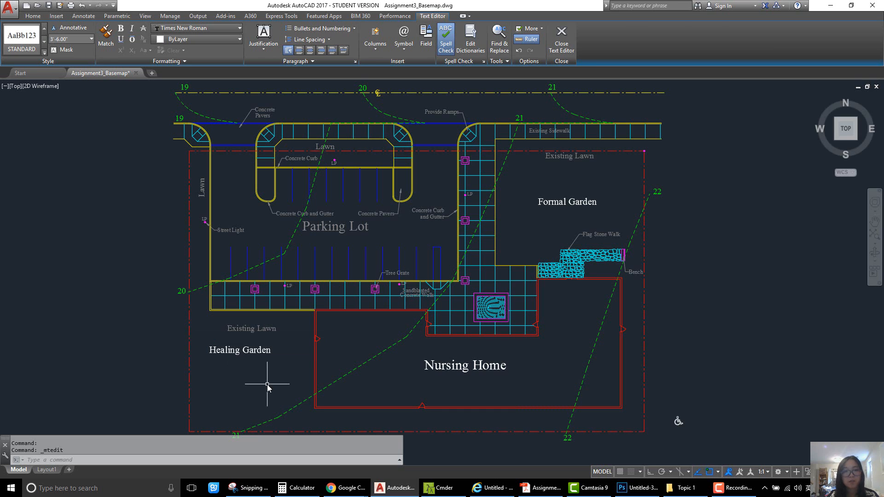
Move the "Healing Garden" label slightly down and over so it sits centered beneath the Existing Lawn label
text(m)
key(Return)
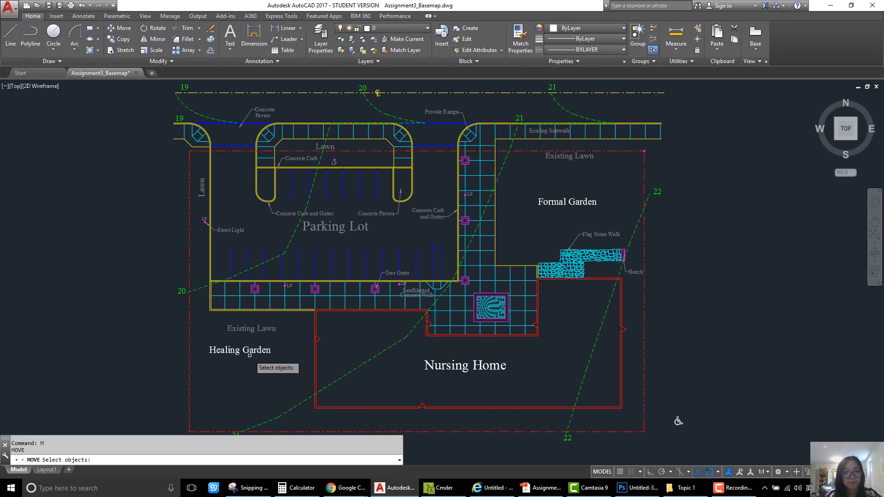
click(253, 351)
key(Return)
click(235, 379)
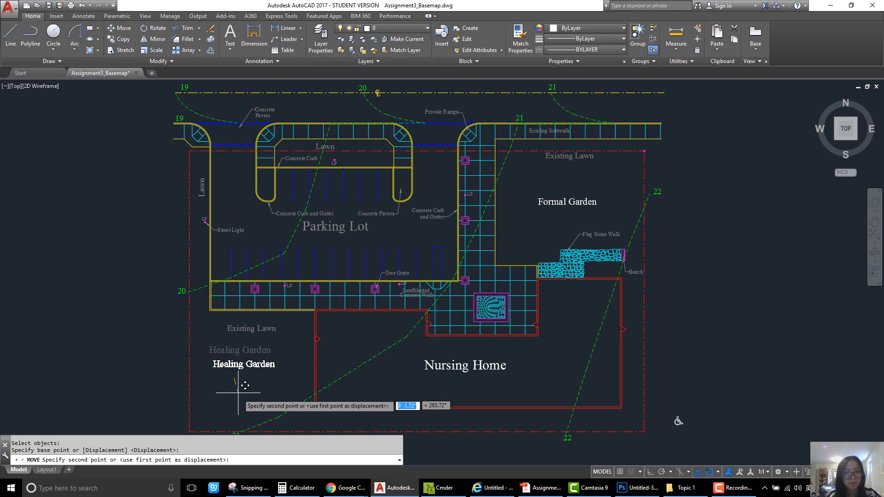
click(249, 387)
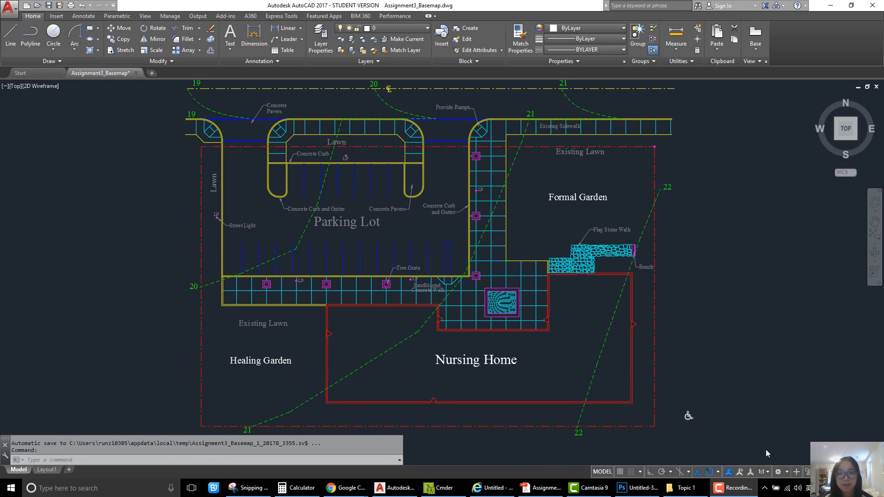
Switch to Assignment5.pdf in Acrobat and read the page 4 instructions on adding a scale bar and north arrow
click(538, 492)
scroll(737, 355, down, 3)
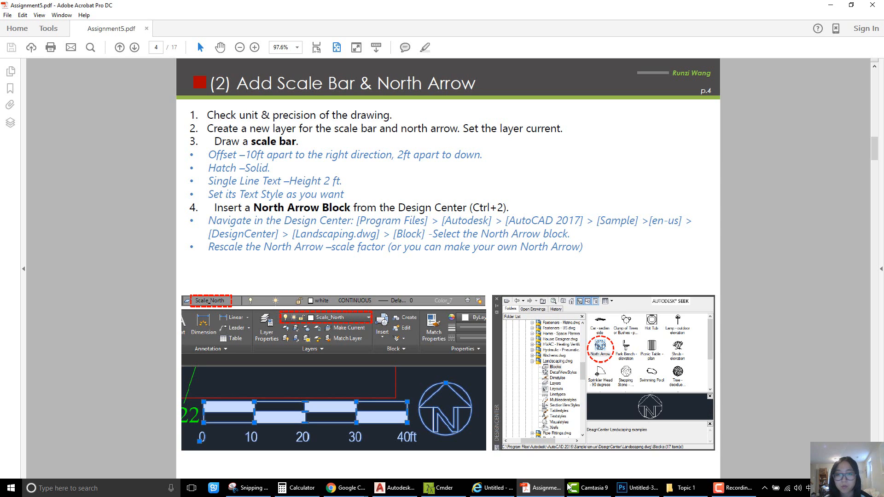
Switch back to the AutoCAD basemap drawing, create a new layer named North Arrow, and make it the current layer
click(400, 492)
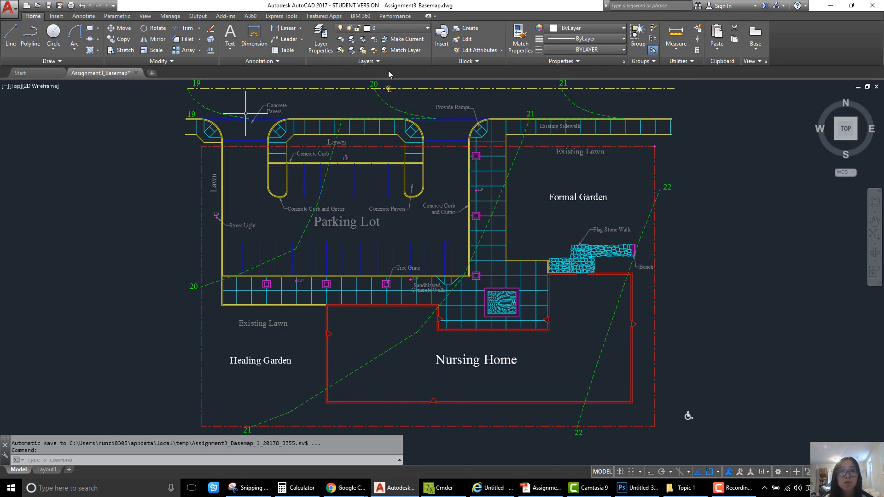
click(324, 49)
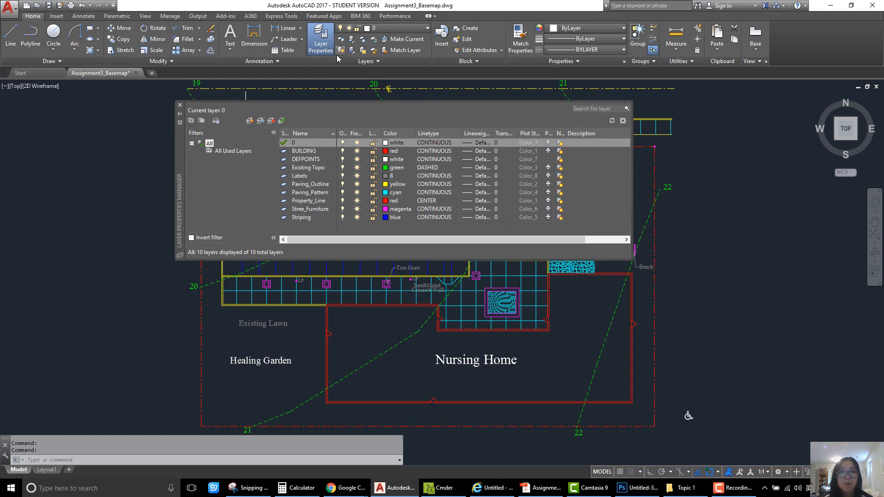
click(251, 121)
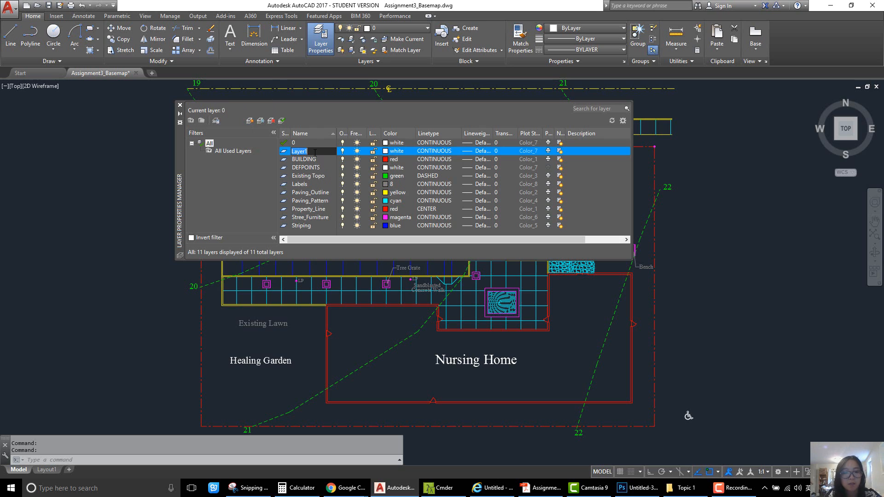
text(North A)
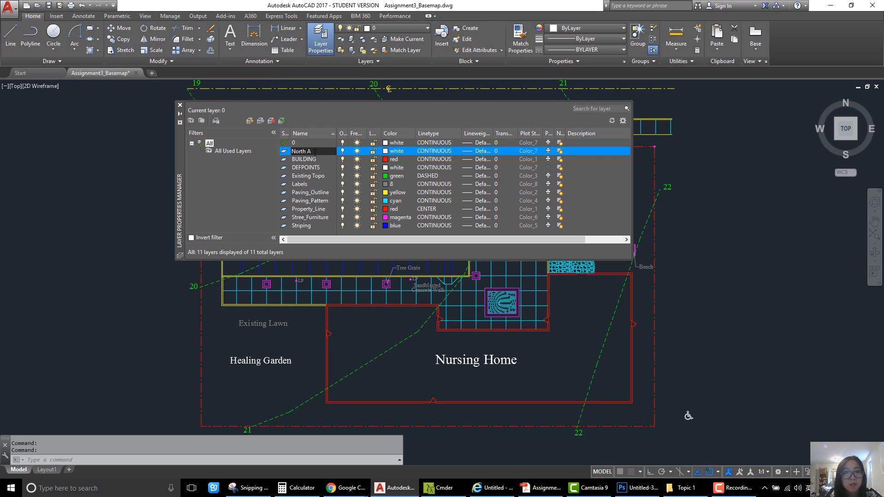
text(rrow)
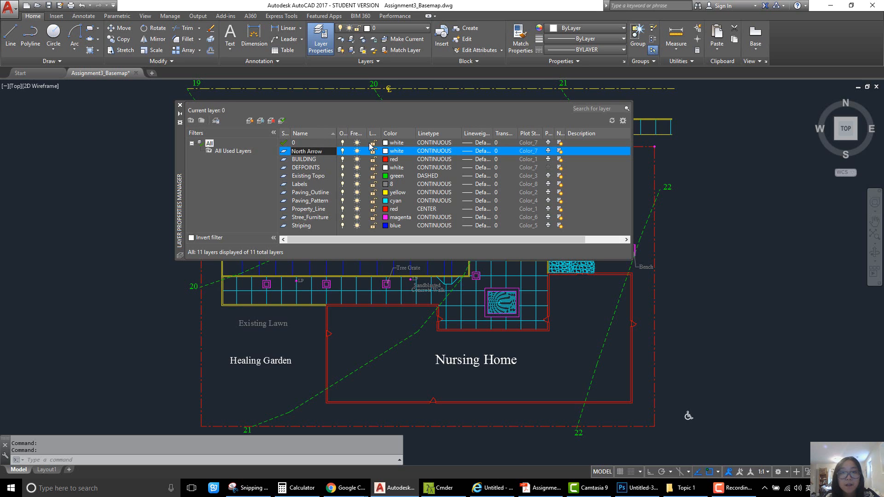
double_click(285, 152)
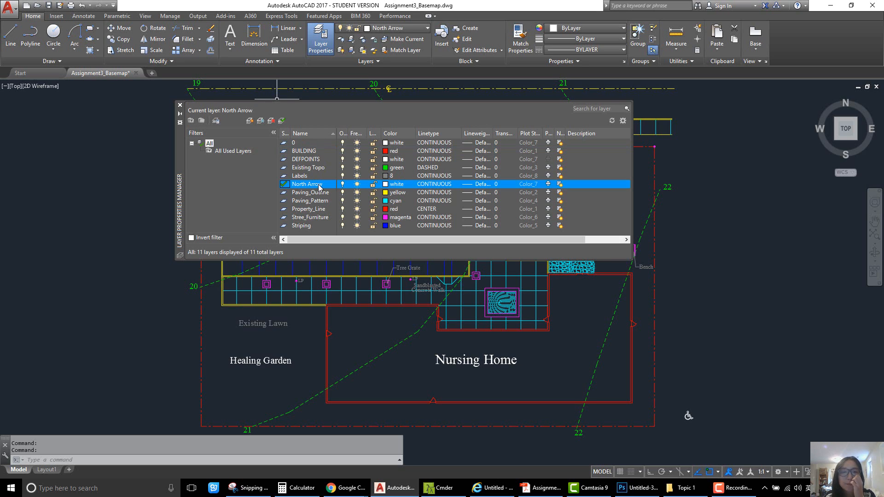
click(181, 105)
Draw a 40' horizontal line with polar tracking on, below the property line south of the Nursing Home
middle_drag(503, 345, 451, 281)
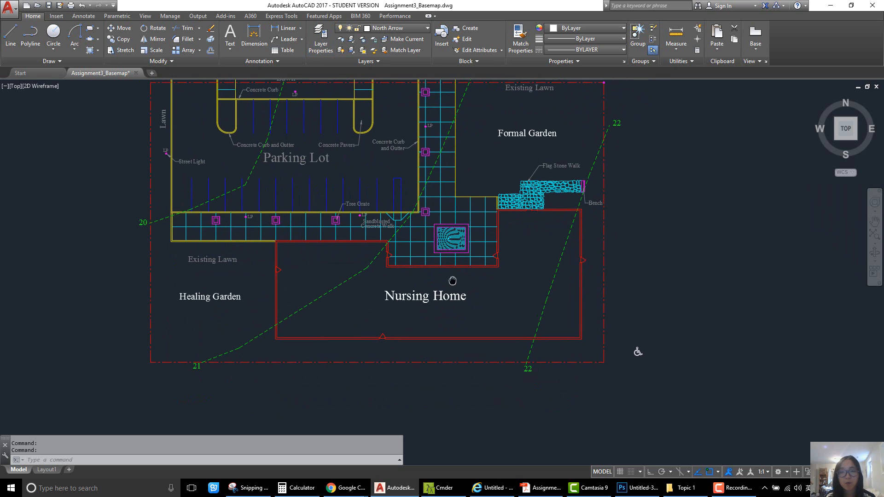
scroll(525, 374, up, 2)
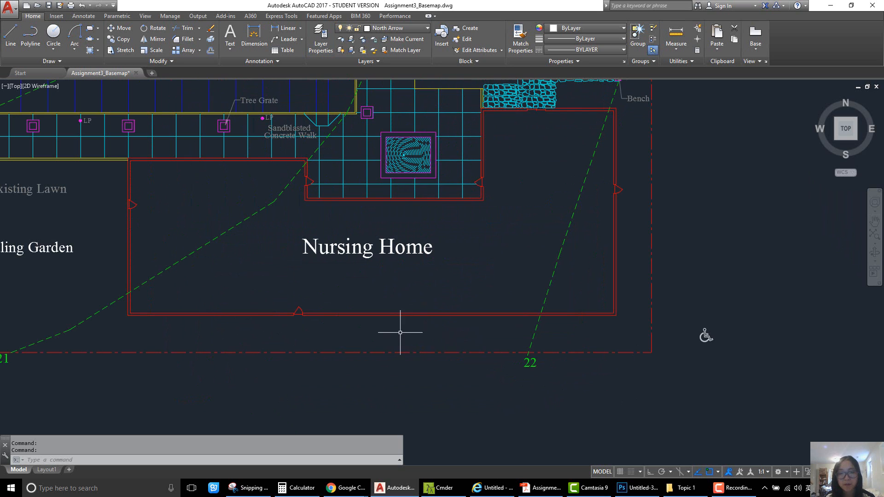
middle_drag(420, 355, 412, 320)
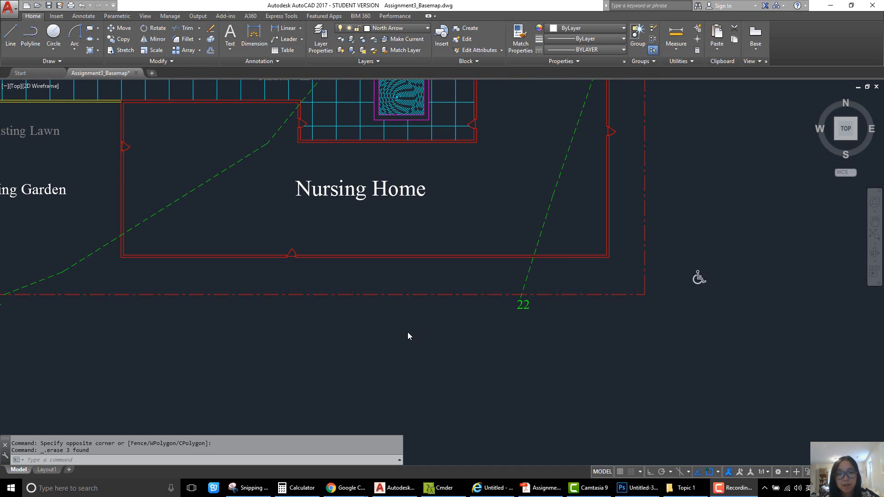
key(l)
key(Return)
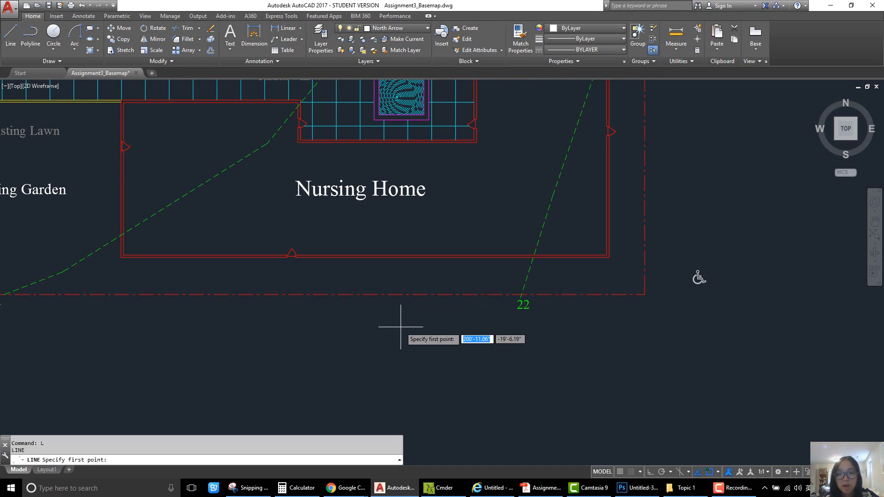
click(399, 327)
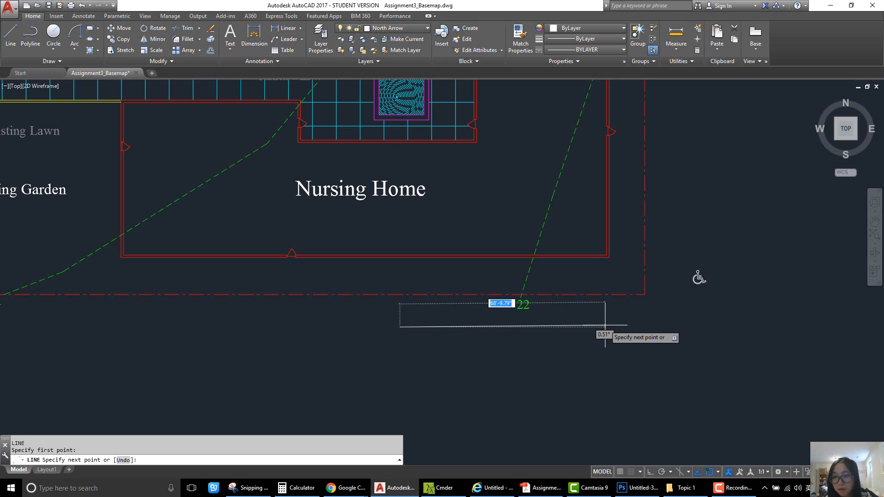
click(663, 473)
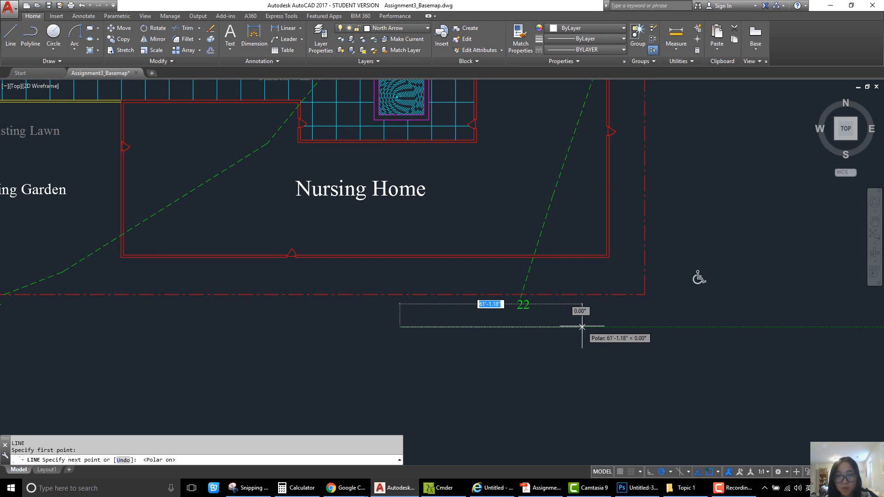
text(40)
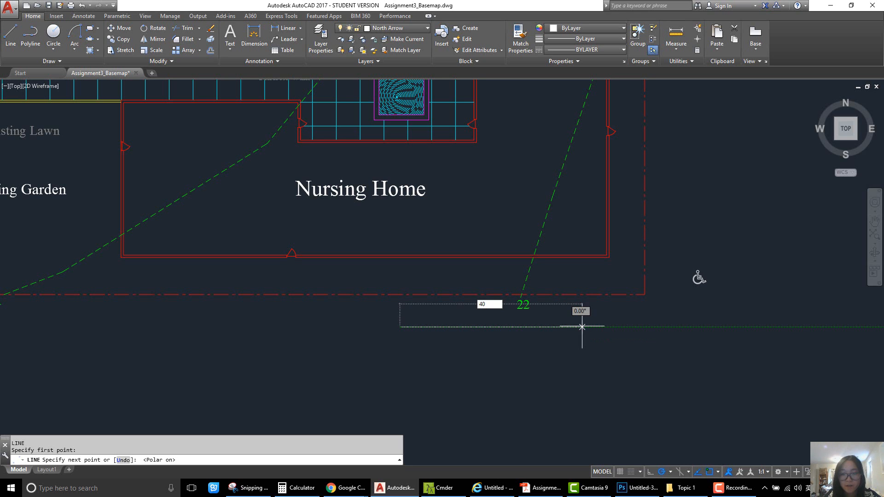
key(Return)
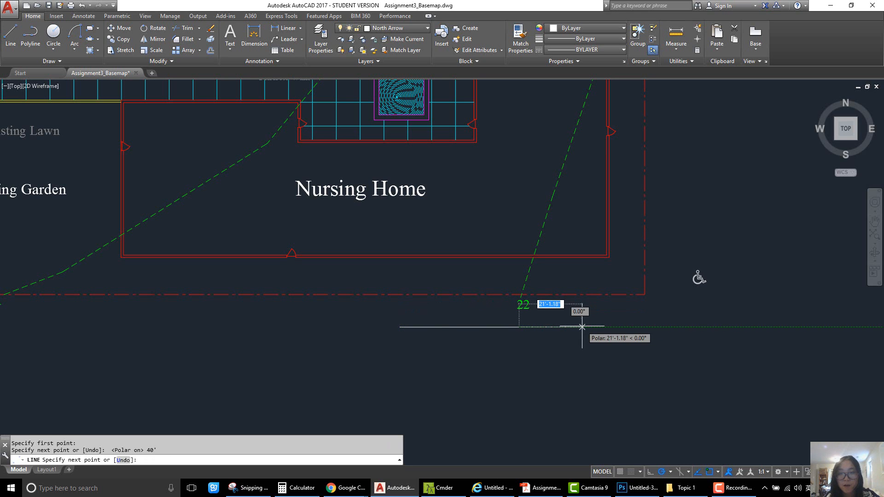
key(Return)
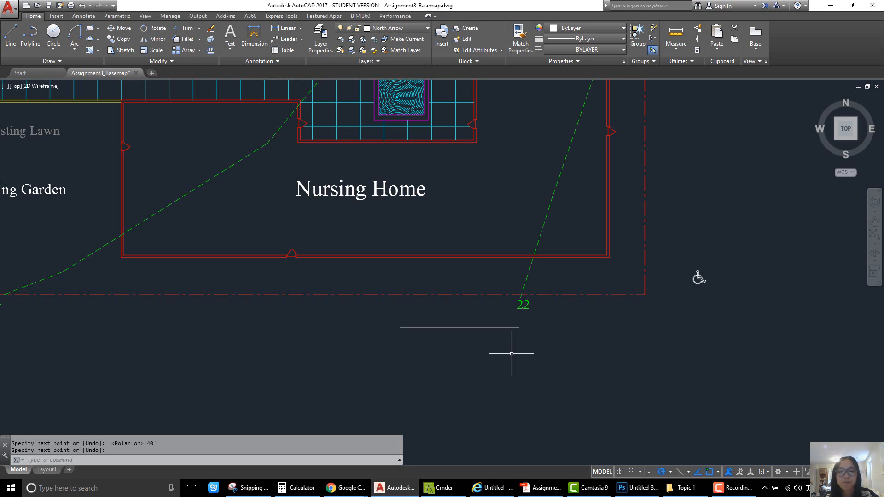
Offset the 40' line downward twice at 2' spacing to form the scale bar's rows
text(o)
key(Return)
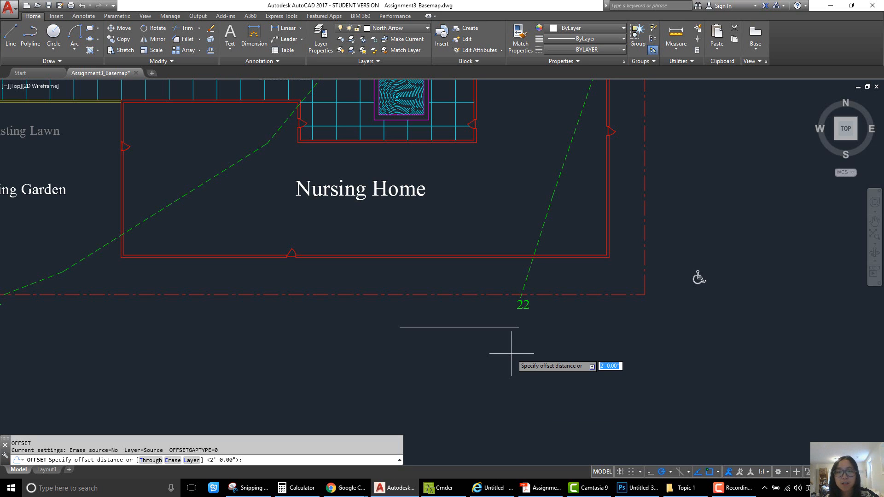
text(2)
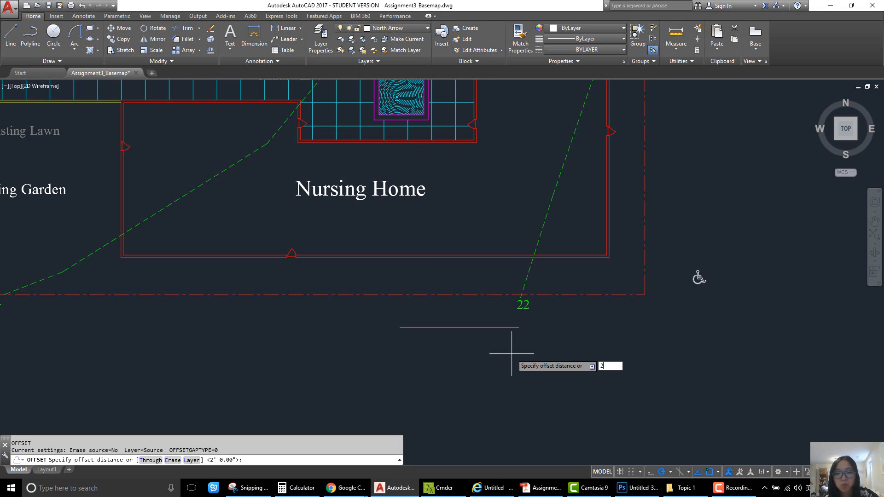
key(Return)
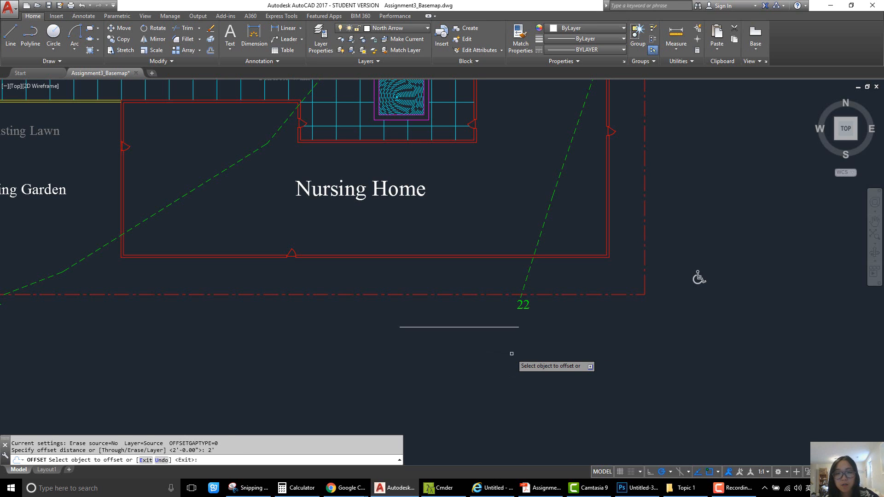
click(478, 327)
click(476, 339)
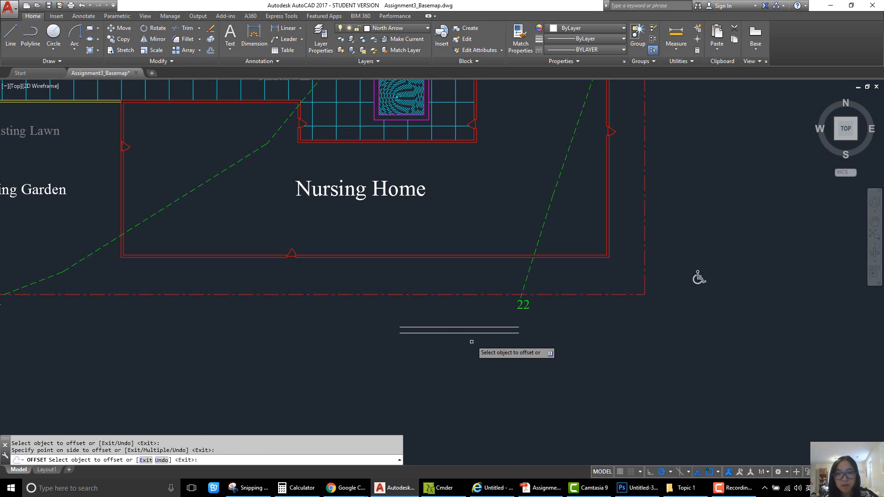
click(474, 332)
click(475, 337)
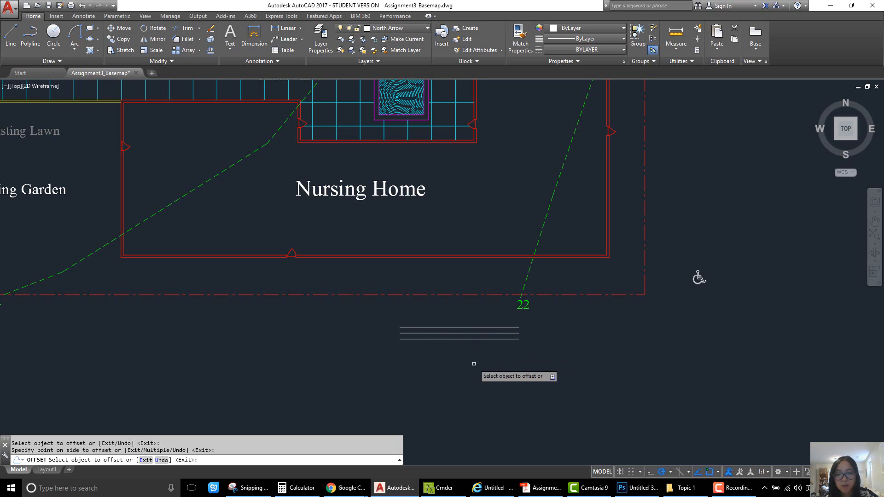
key(Return)
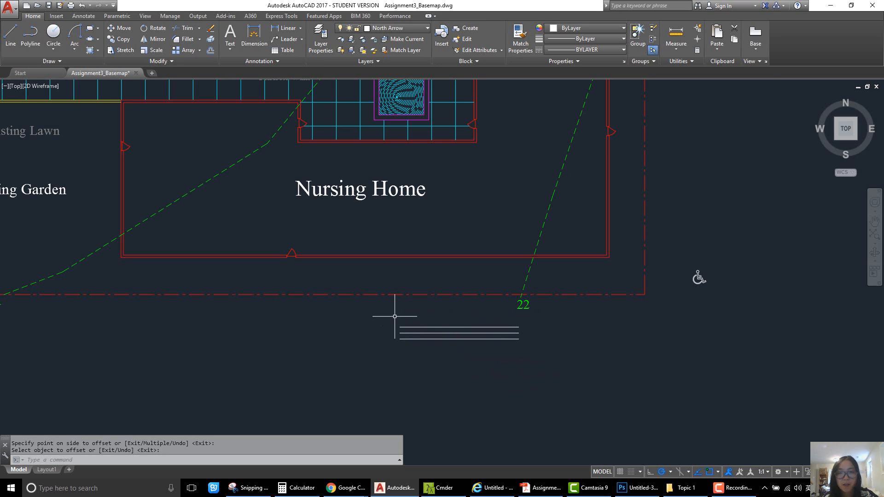
Draw a vertical line joining the west ends of the three horizontal scale bar lines
scroll(397, 316, up, 4)
middle_drag(401, 326, 339, 287)
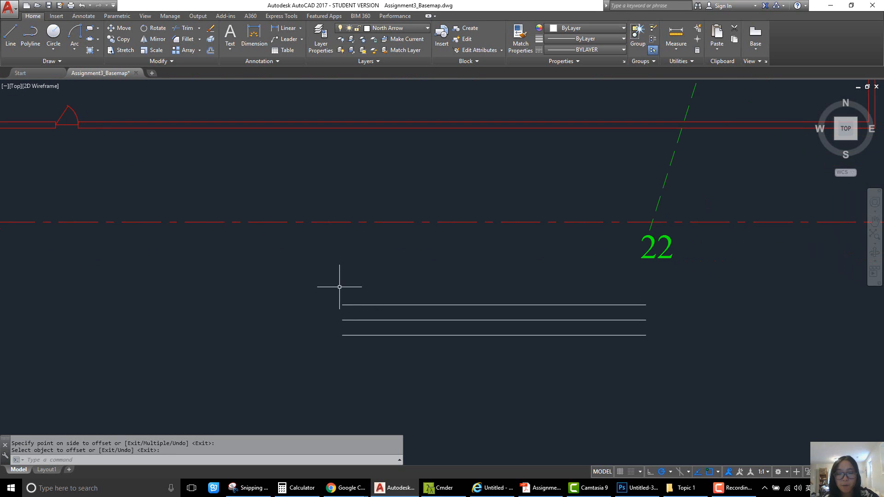
text(l)
key(Return)
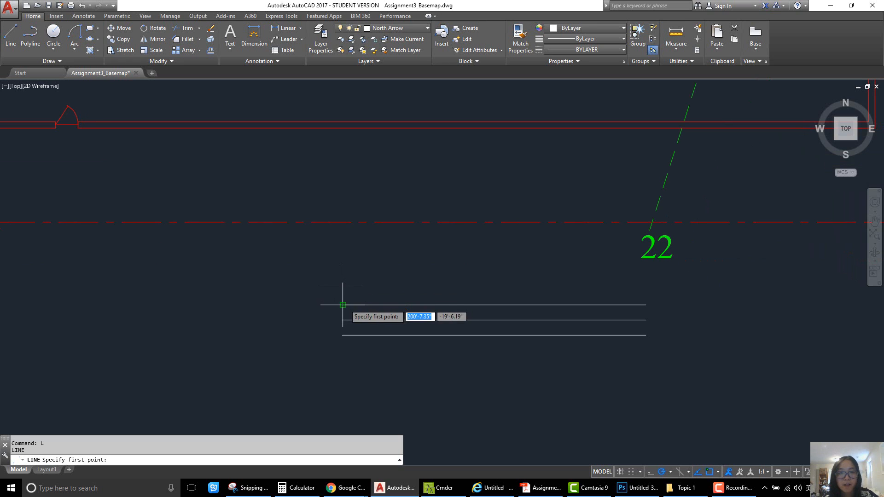
click(342, 305)
click(342, 335)
key(Return)
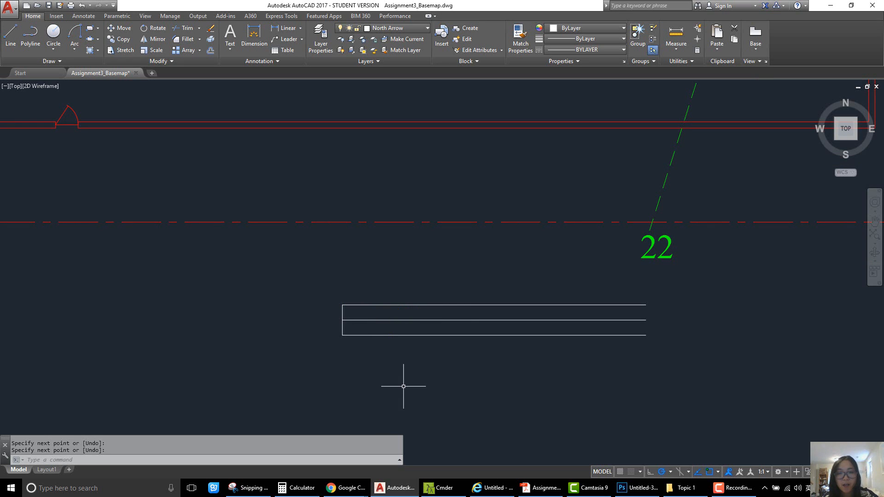
Offset the scale bar's vertical end line eastward four times at 10' spacing to divide and close the bar
text(o)
key(Return)
text(10')
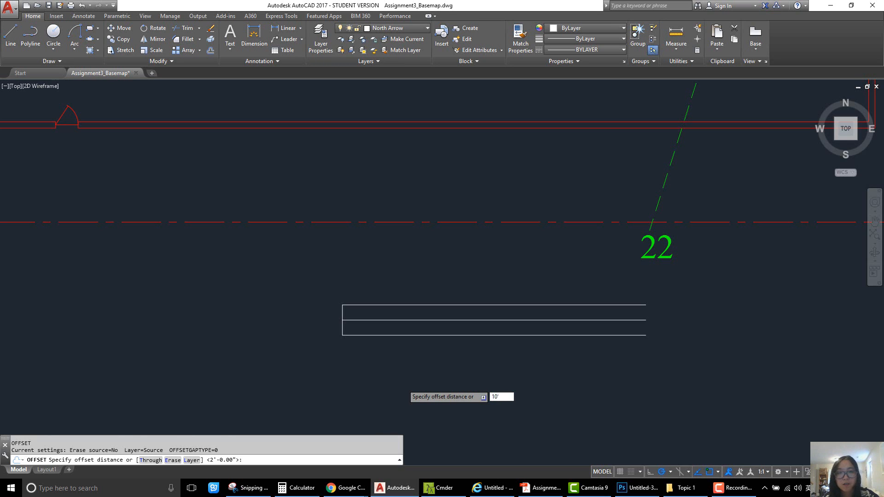
key(Return)
click(343, 330)
click(428, 329)
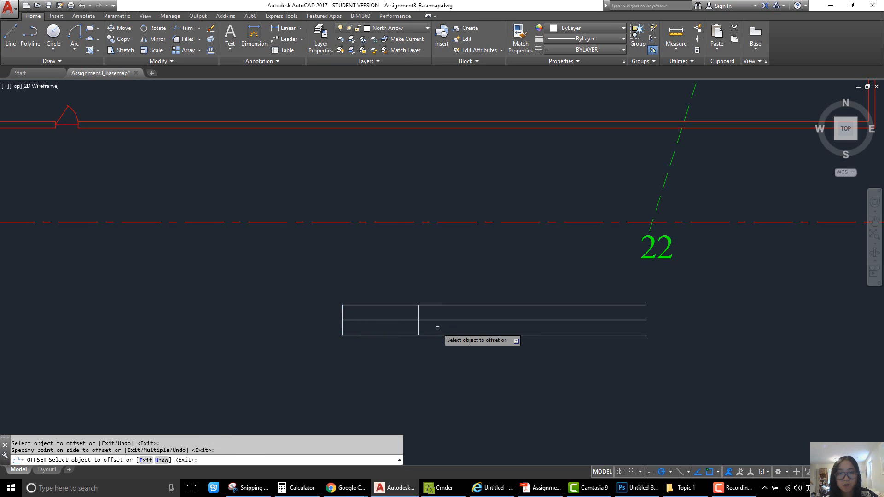
click(419, 318)
click(517, 328)
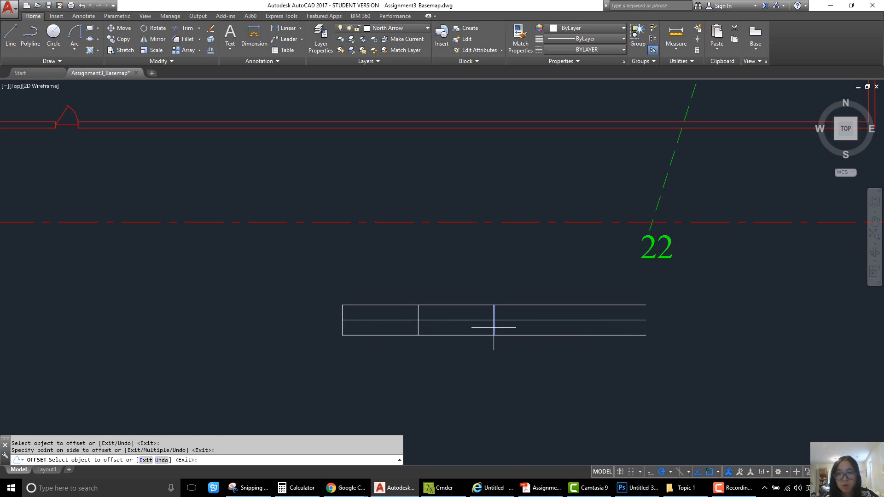
click(494, 328)
click(571, 327)
click(570, 328)
click(641, 328)
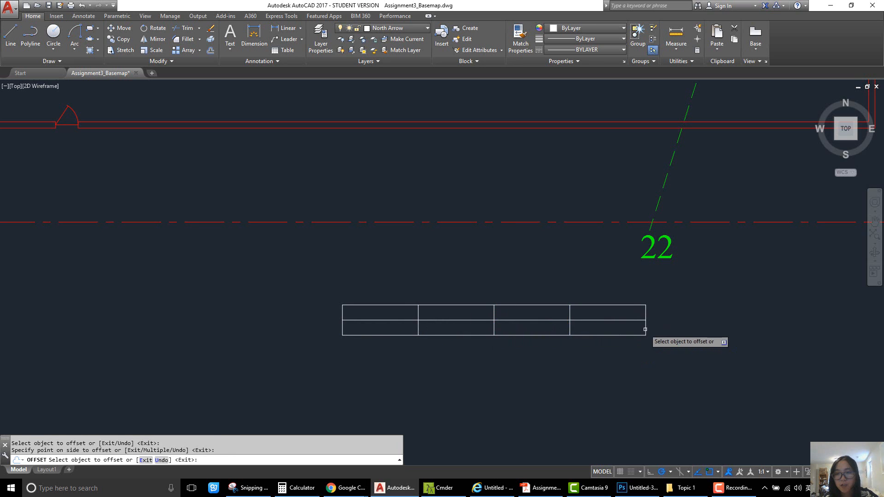
key(Return)
Hatch alternating scale bar cells with ANSI31: first and third in the upper row, second and fourth in the lower row
scroll(502, 361, down, 4)
mouse_move(504, 364)
middle_down()
mouse_move(490, 347)
mouse_move(487, 363)
middle_up()
scroll(461, 345, up, 4)
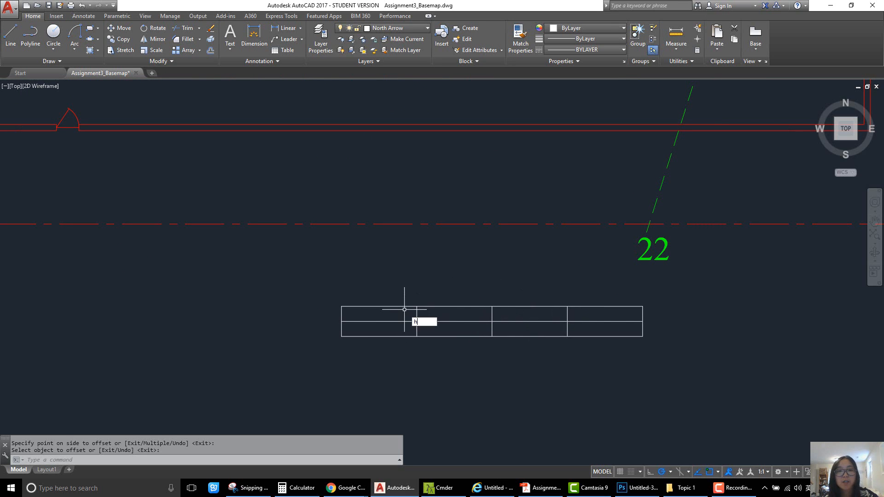
text(h)
key(Return)
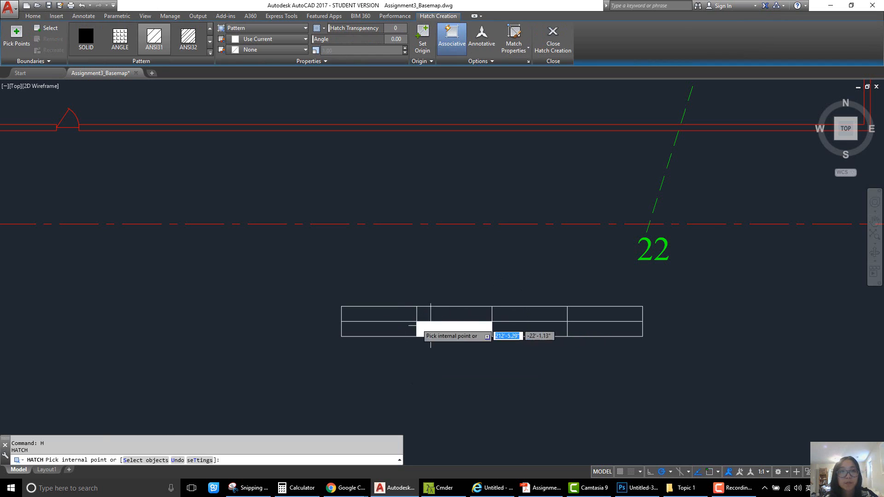
click(383, 314)
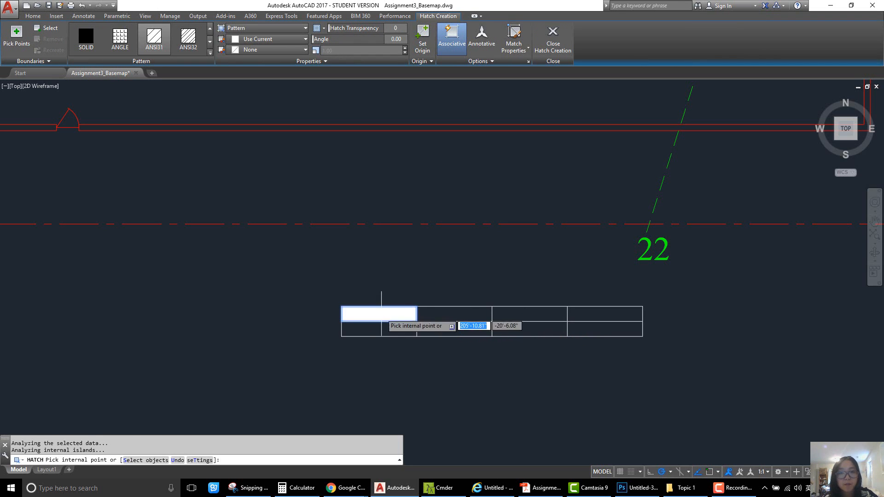
click(466, 330)
click(523, 311)
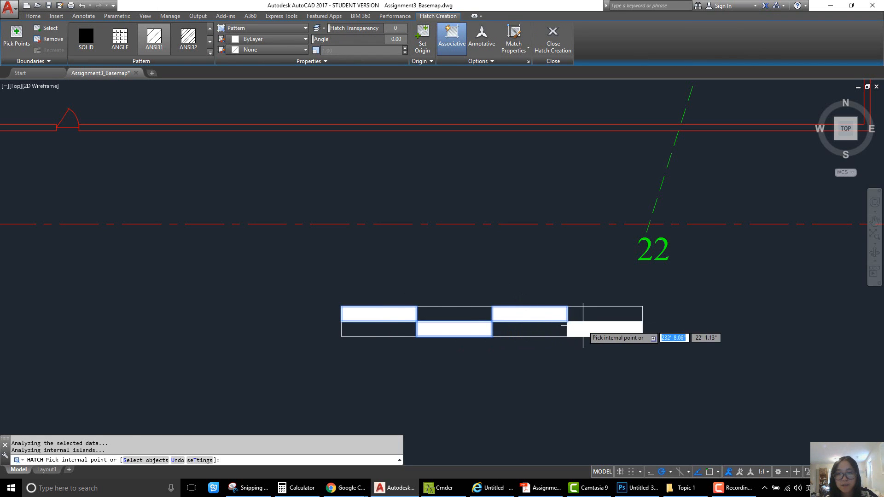
click(594, 329)
key(Return)
scroll(424, 302, down, 5)
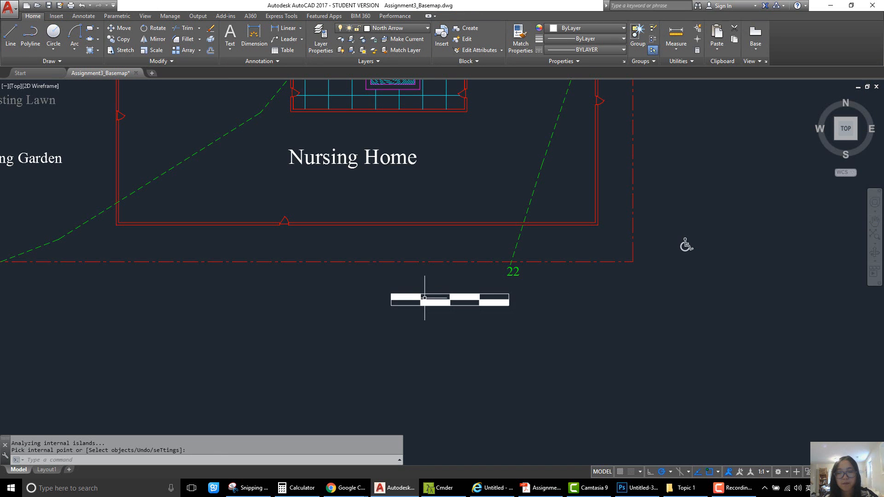
scroll(438, 313, up, 3)
scroll(449, 318, up, 4)
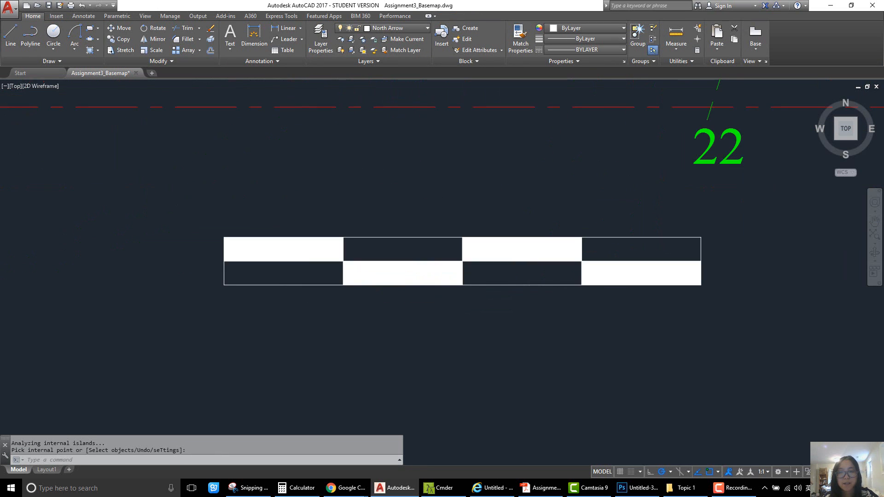
scroll(450, 316, down, 2)
scroll(449, 318, up, 2)
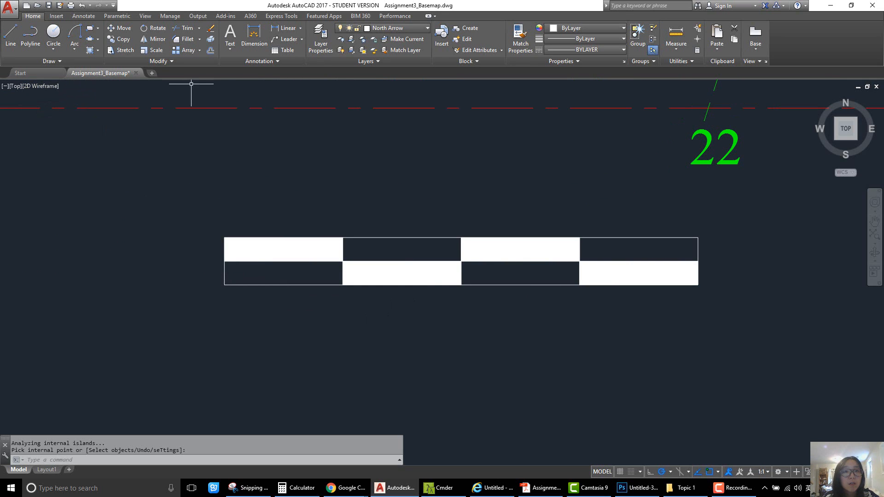
Start a single-line text just below the scale bar's west end with 2' height and 0 rotation, beginning with the label 0
click(230, 49)
click(256, 86)
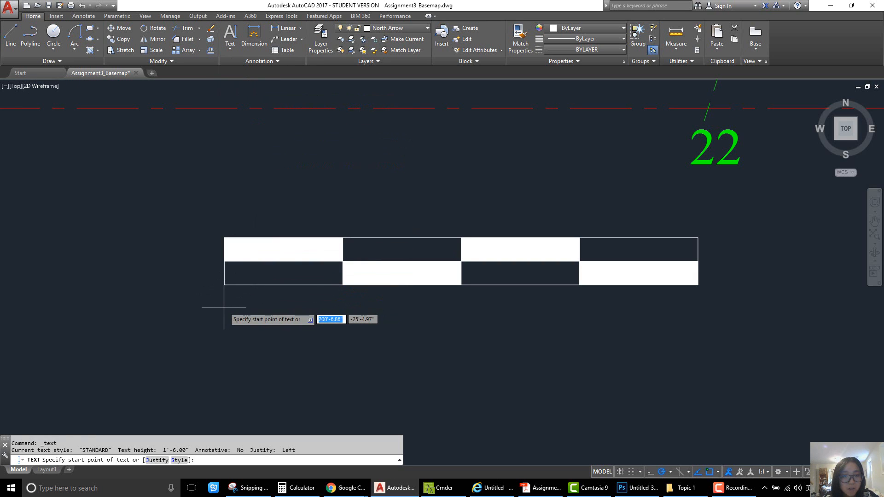
click(225, 307)
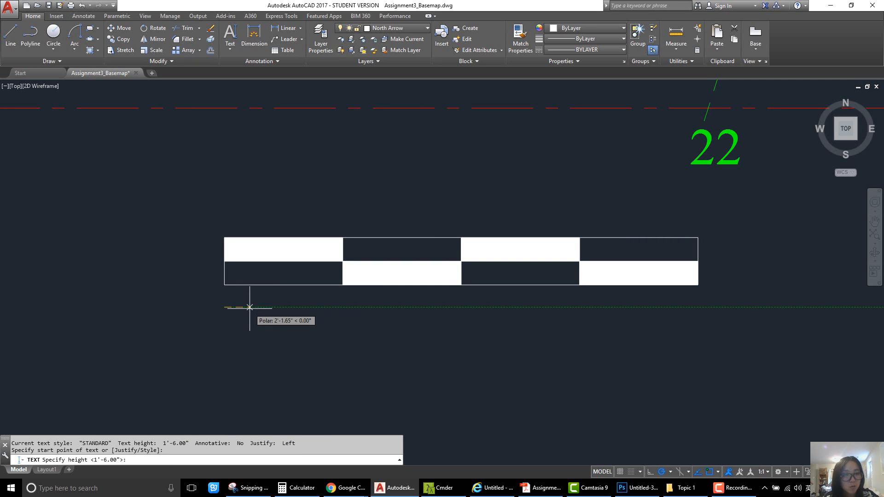
text(2')
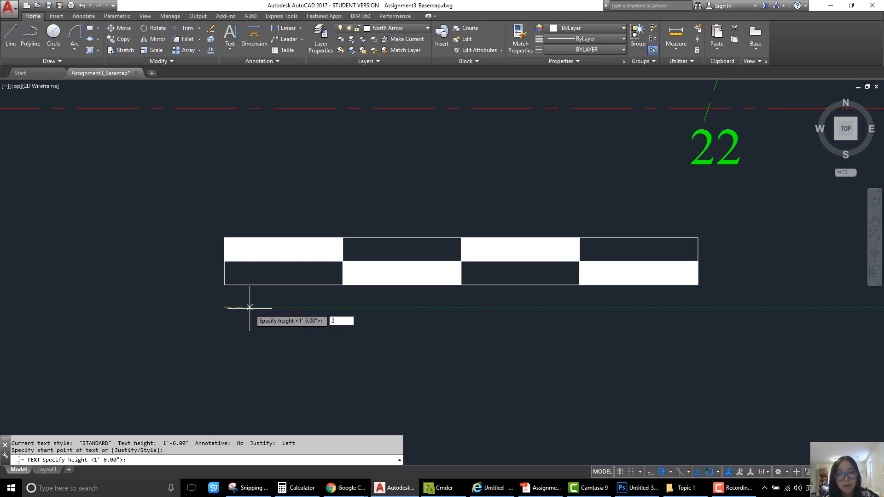
key(Return)
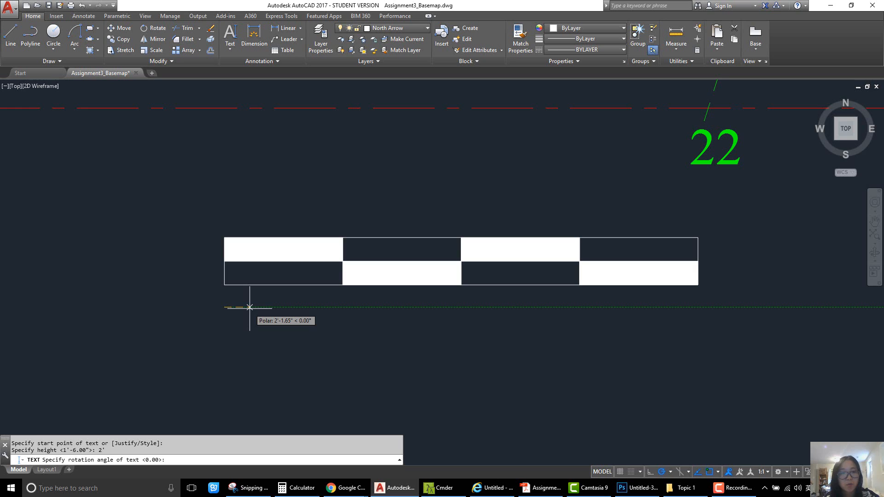
key(Return)
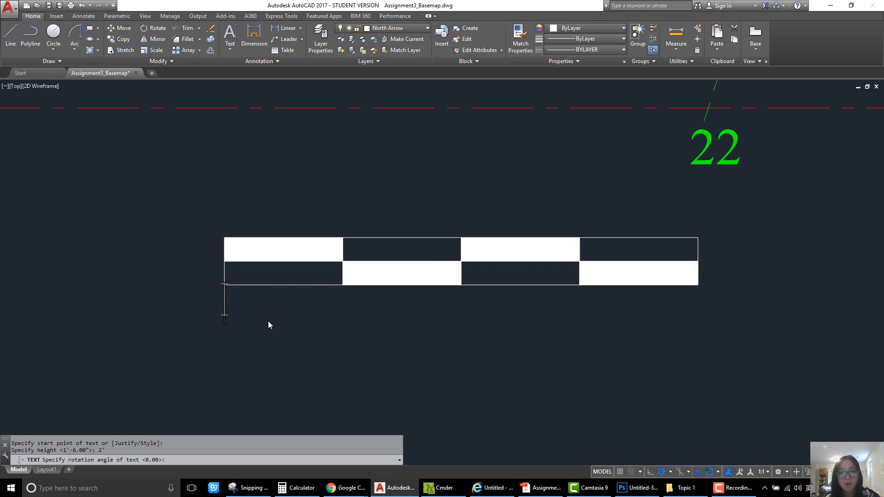
text(0)
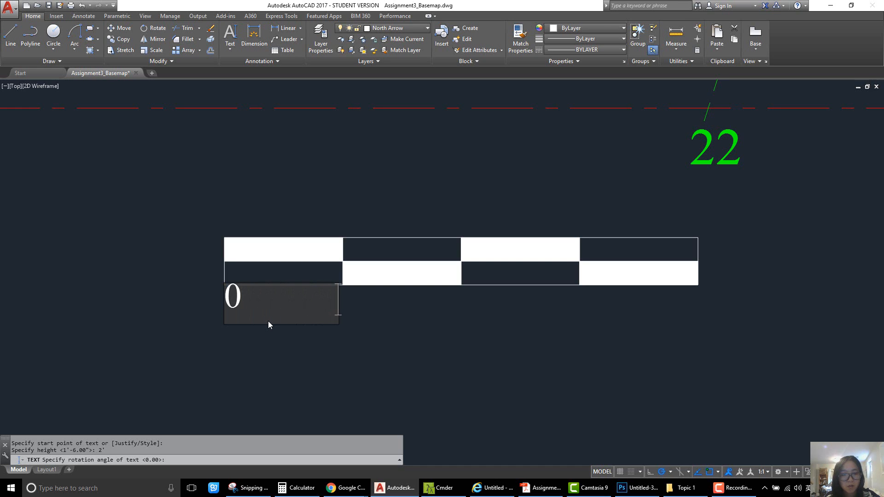
Check the scale bar example in Assignment5.pdf and complete the text line with 10, 20, 30 and 40ft spaced beneath the bar's divisions
click(535, 488)
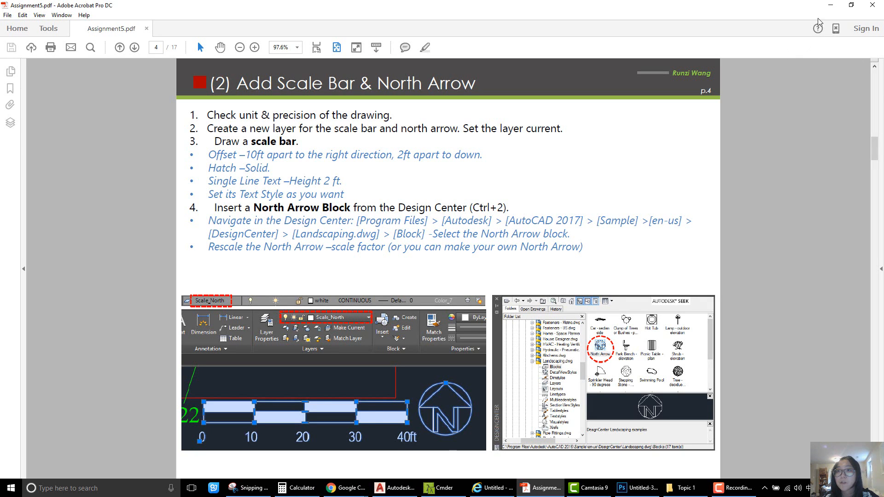
click(830, 5)
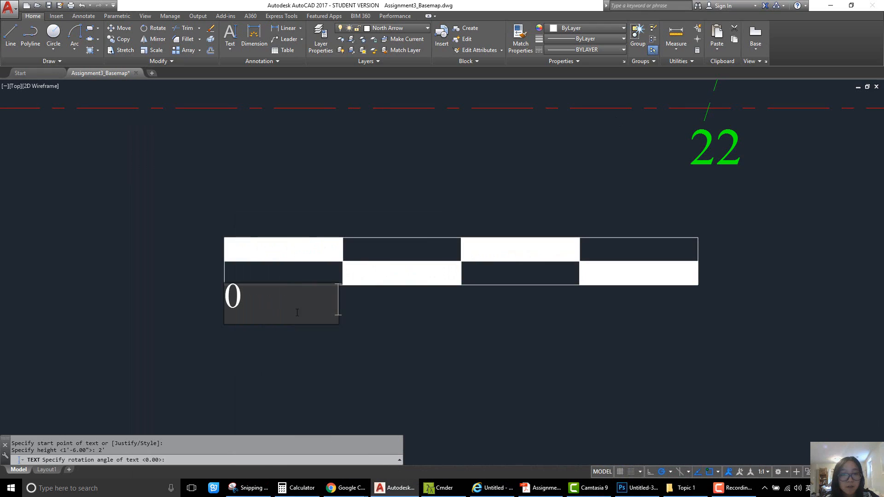
text(10      )
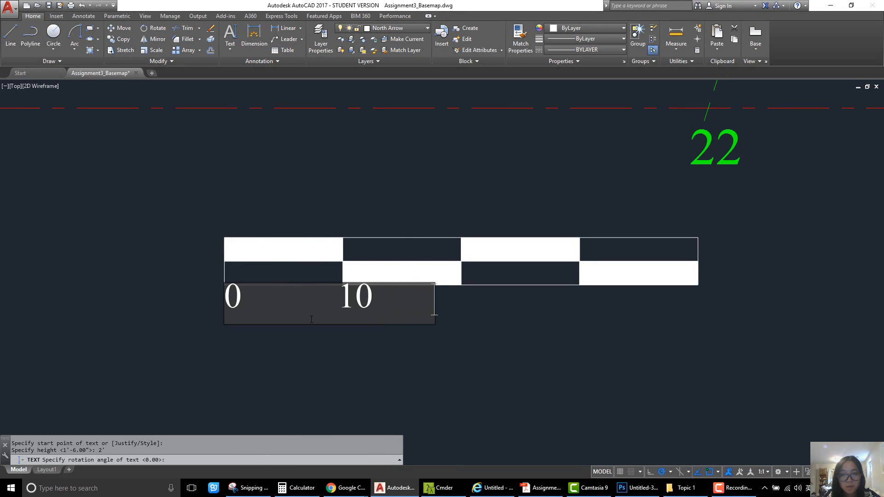
text(    20       )
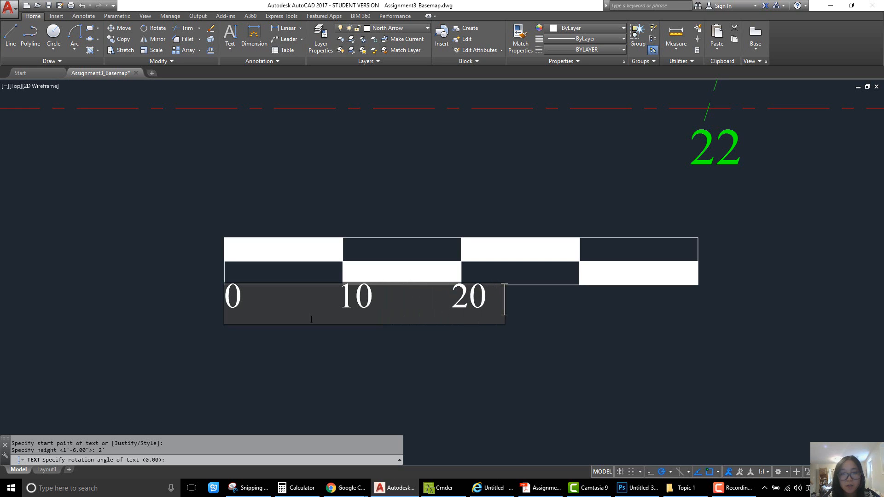
text(    30  )
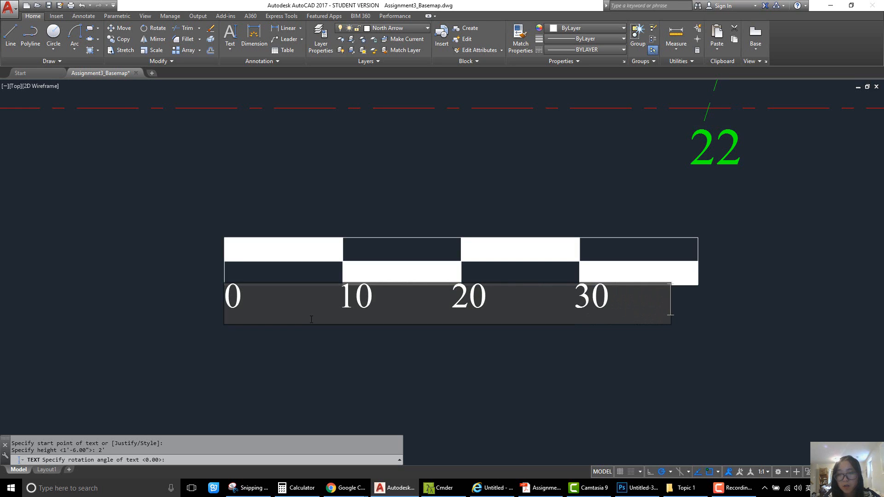
text(        40)
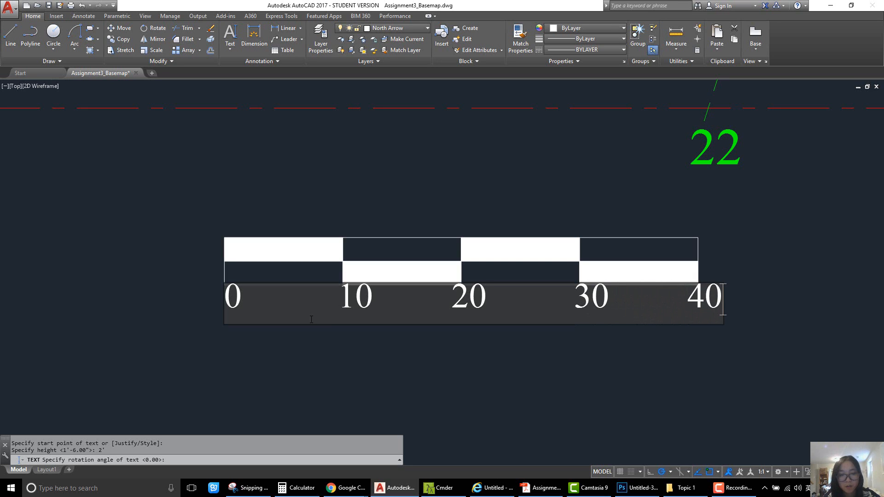
text(ft)
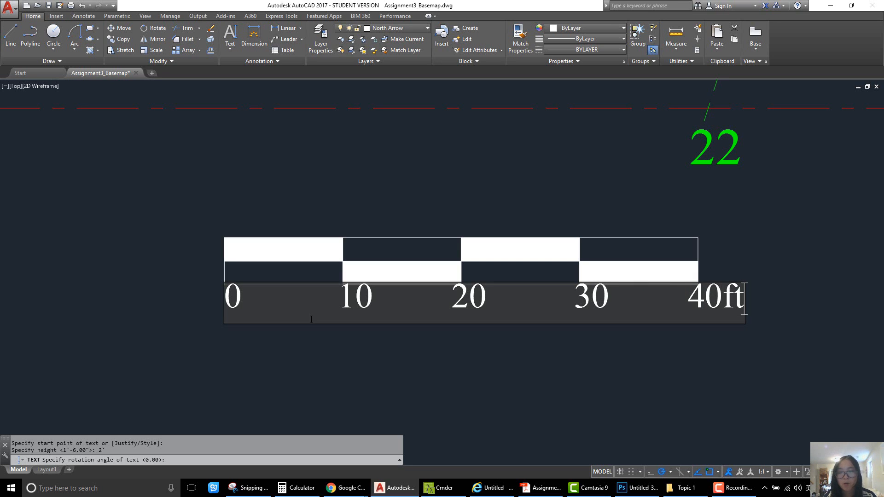
key(Return)
key(Return)
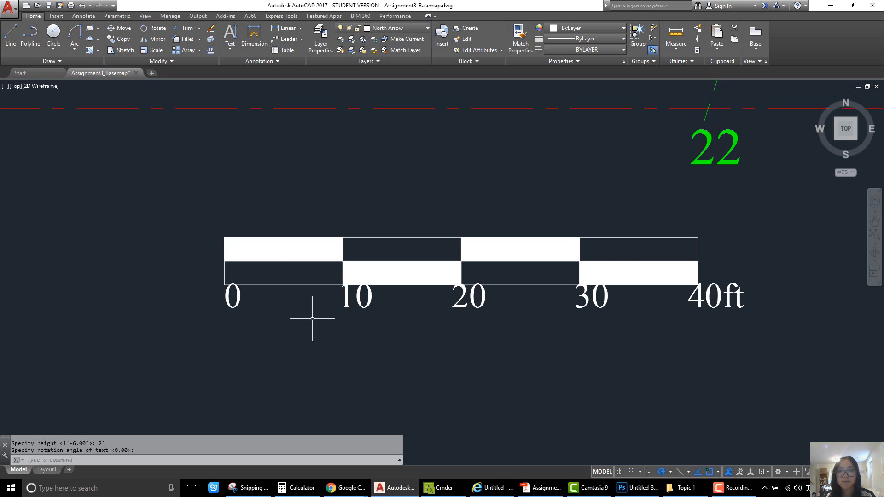
Move the scale bar's label text slightly straight down to leave a gap below the bar
text(m)
key(Return)
click(346, 302)
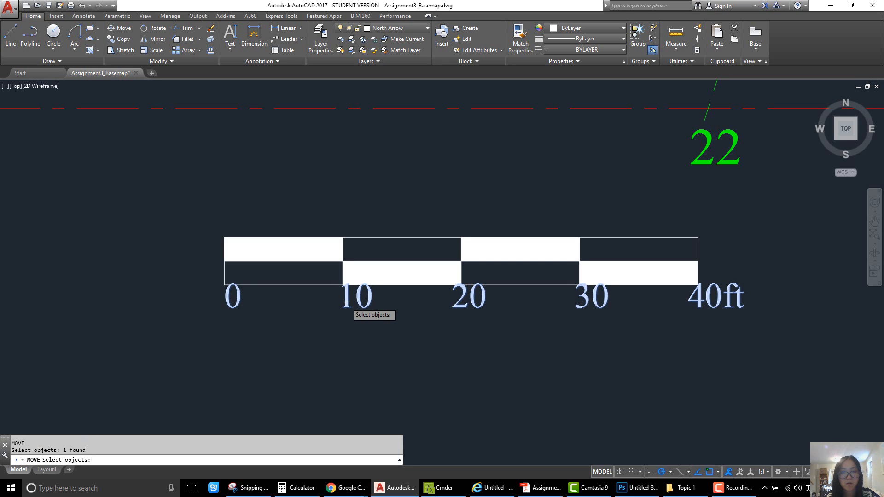
key(Return)
click(306, 313)
click(306, 322)
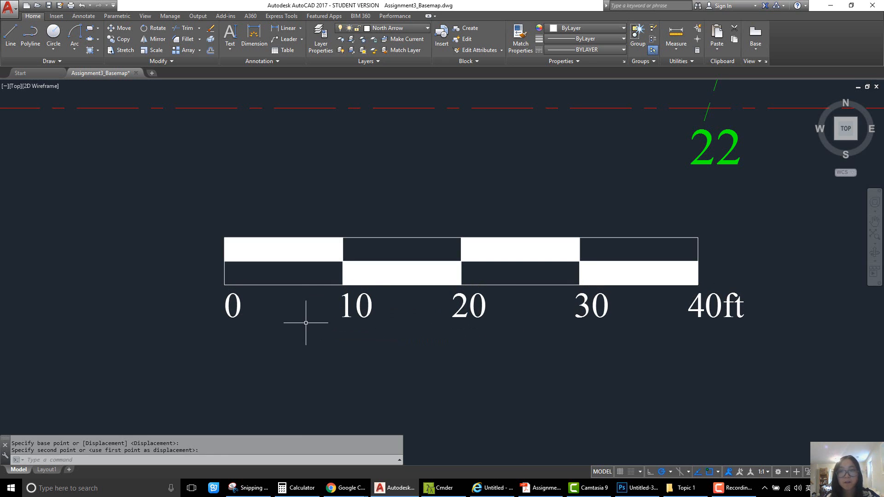
scroll(403, 280, down, 2)
key(Escape)
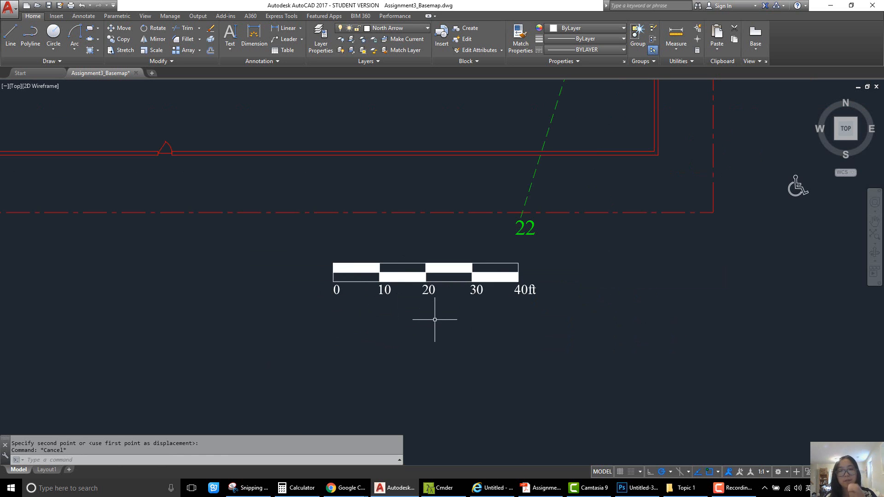
Open DesignCenter and browse in the AutoCAD 2017 program folder to Sample > en-us
mouse_move(457, 329)
middle_down()
mouse_move(435, 333)
mouse_move(458, 355)
mouse_move(466, 316)
middle_up()
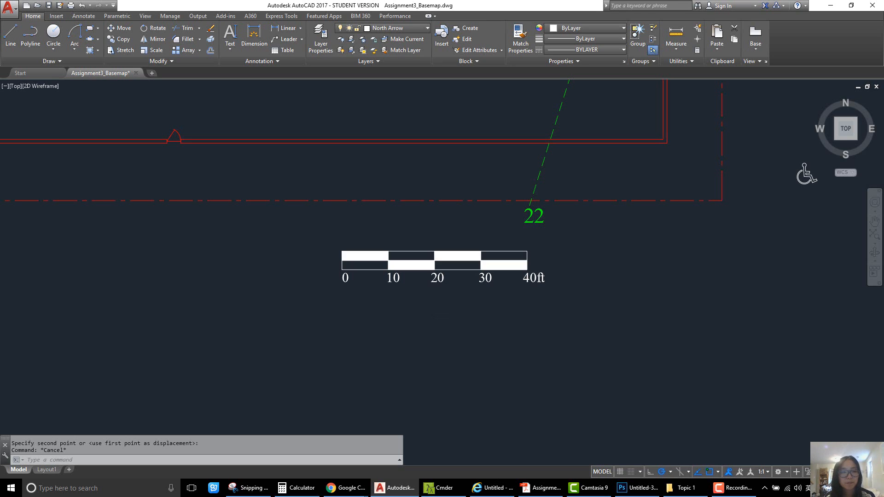
key(ctrl+2)
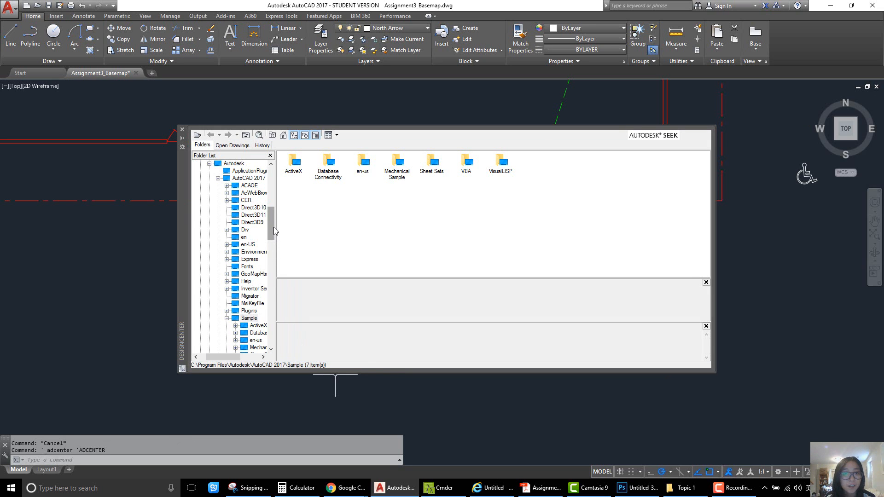
click(243, 182)
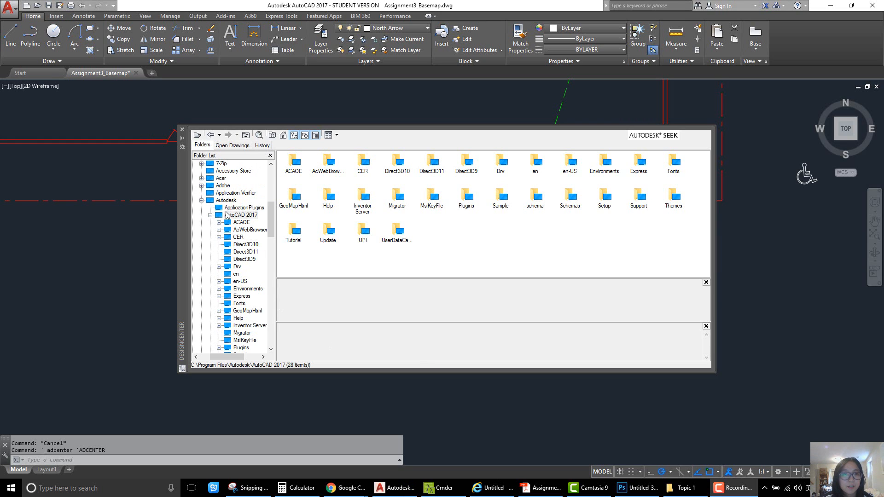
click(242, 217)
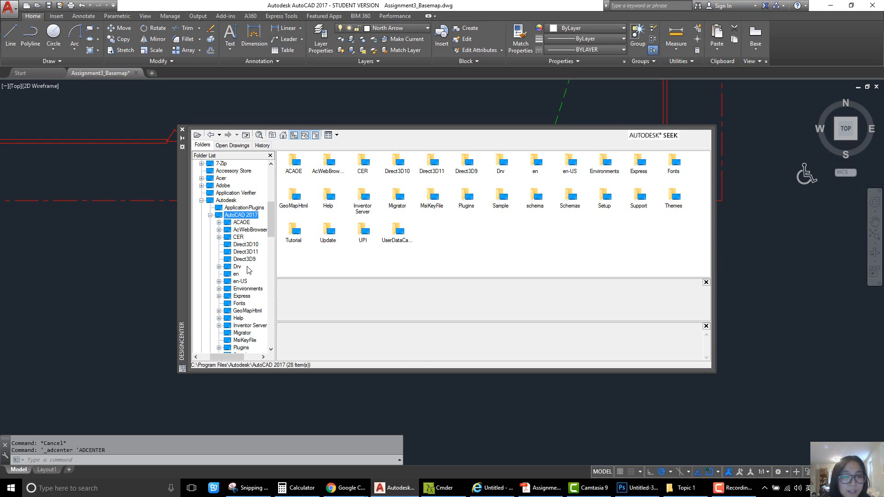
scroll(249, 271, down, 4)
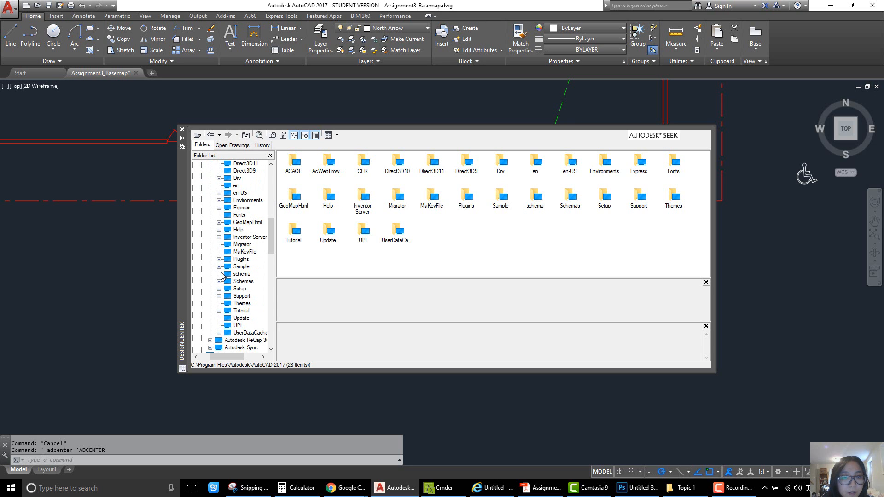
click(219, 267)
scroll(221, 276, down, 1)
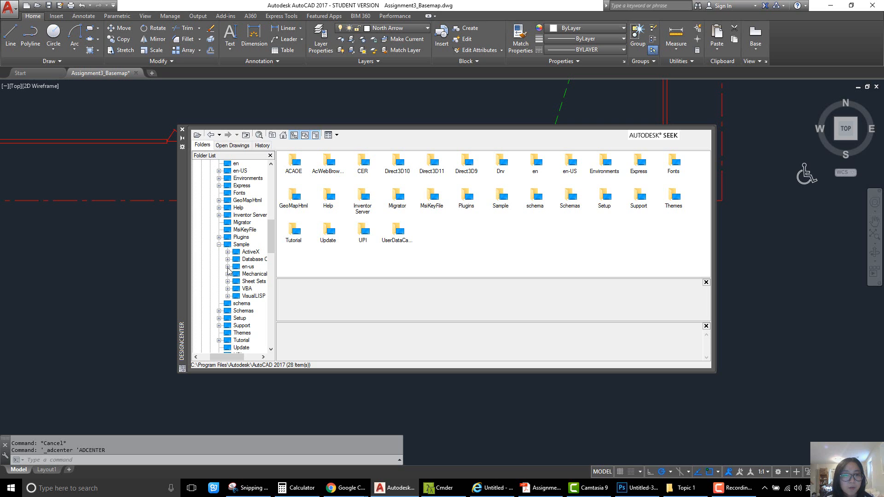
click(228, 267)
click(248, 267)
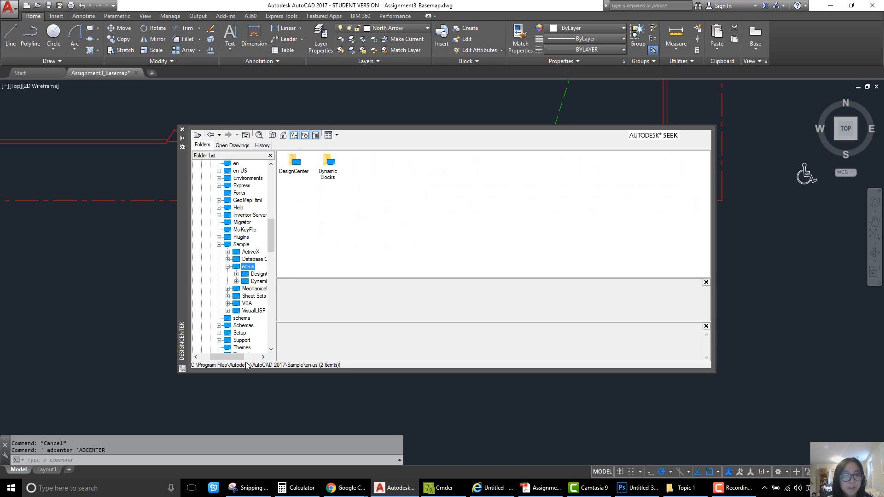
Expand the DesignCenter sample folder and open the Blocks of Landscaping.dwg
drag(233, 358, 245, 359)
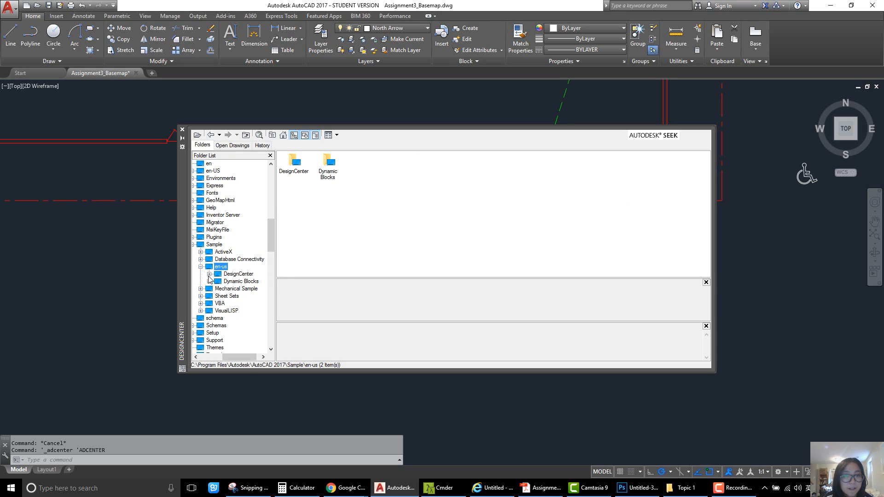
click(209, 274)
scroll(216, 299, down, 3)
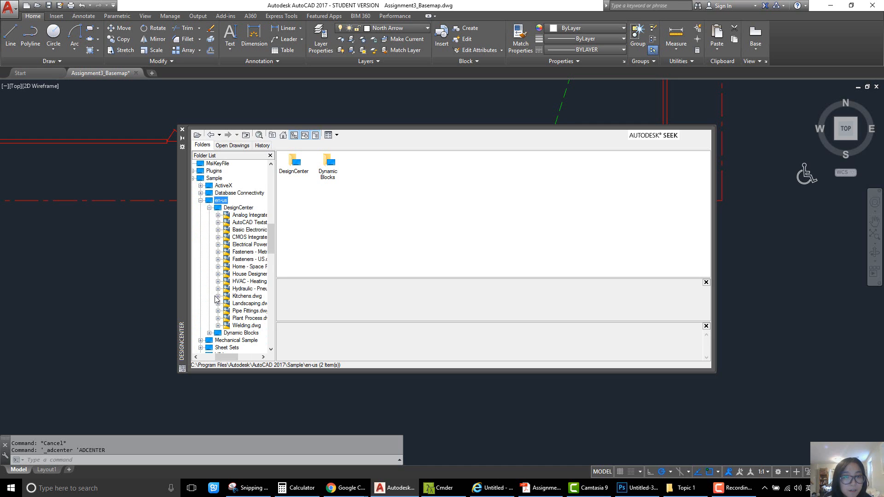
click(253, 305)
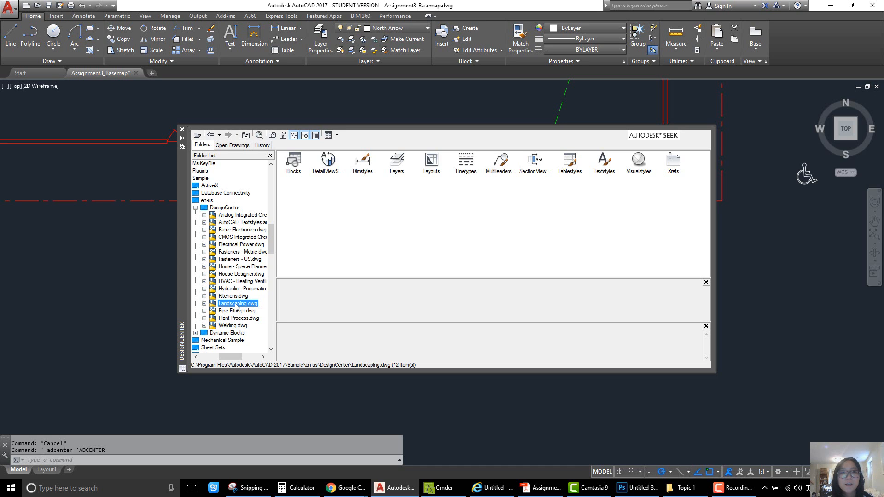
click(296, 165)
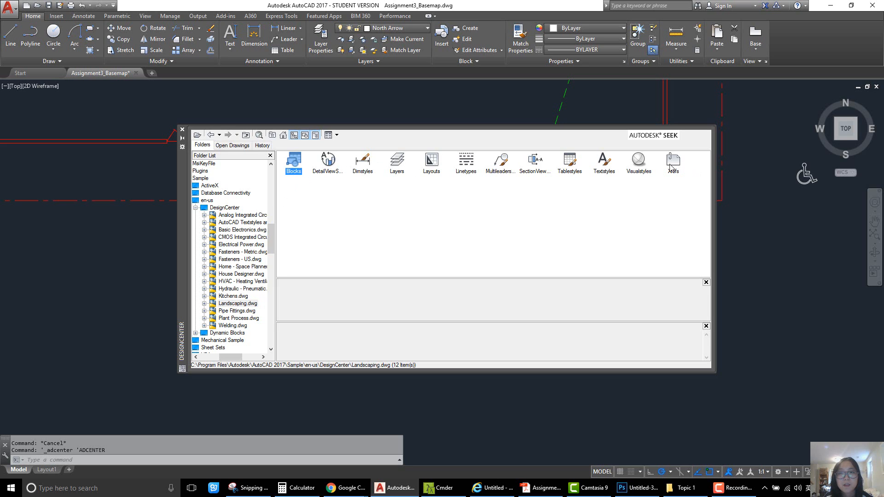
double_click(295, 165)
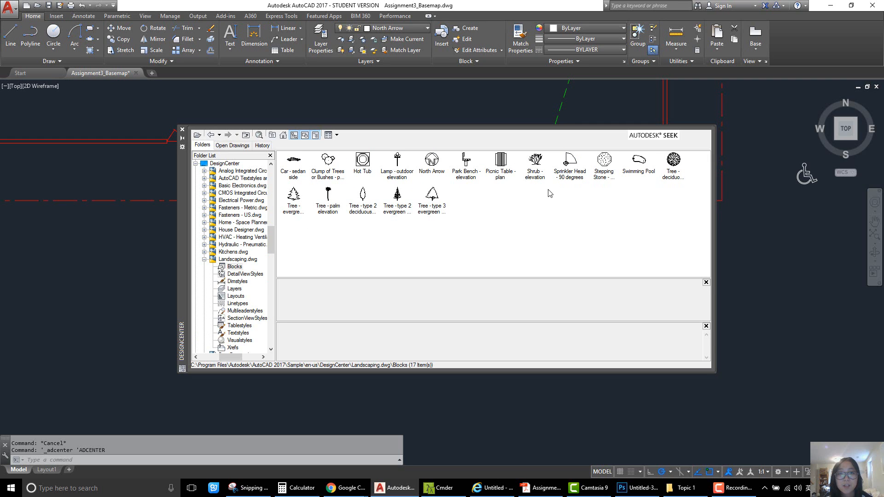
Insert the North Arrow block into the drawing east of the scale bar and close DesignCenter
click(433, 166)
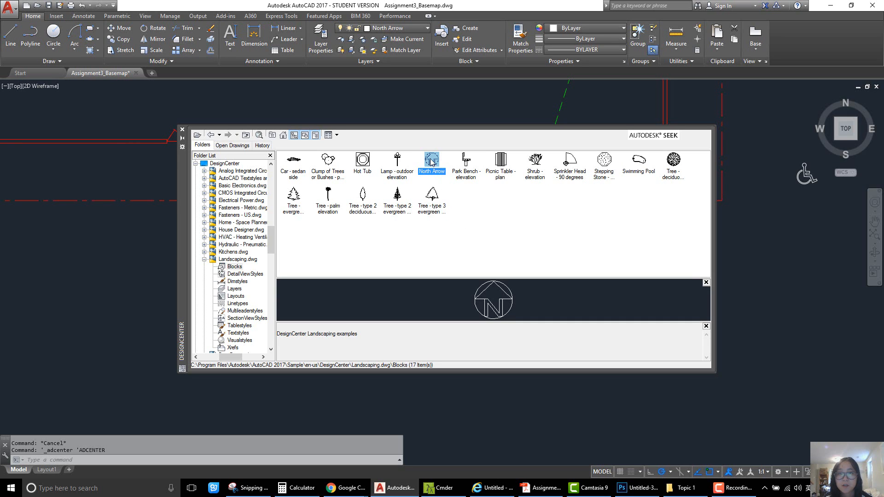
mouse_move(433, 161)
mouse_down()
mouse_move(463, 177)
mouse_move(747, 231)
mouse_move(750, 278)
mouse_up()
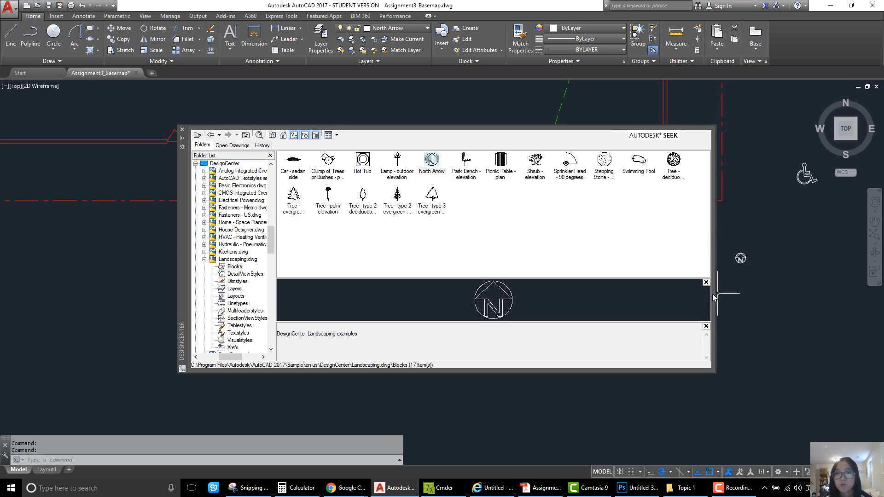
click(182, 129)
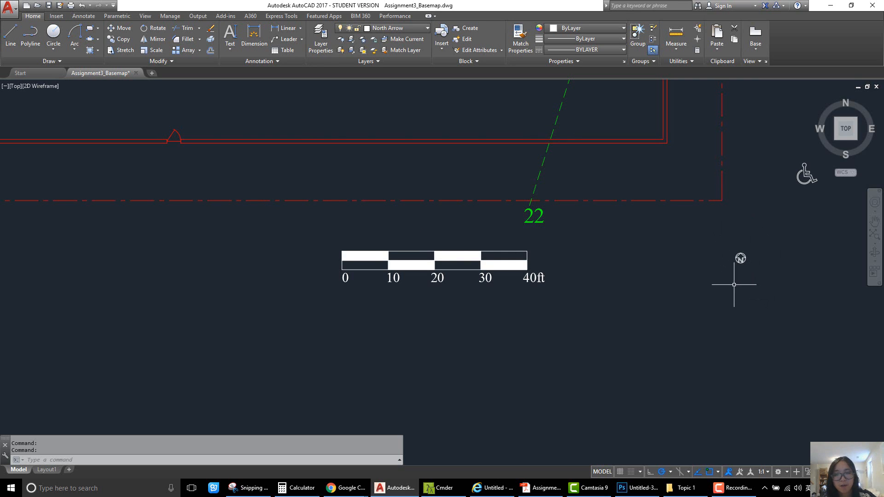
Scale the north arrow block by a factor of 3 from a base point on the symbol
text(SC)
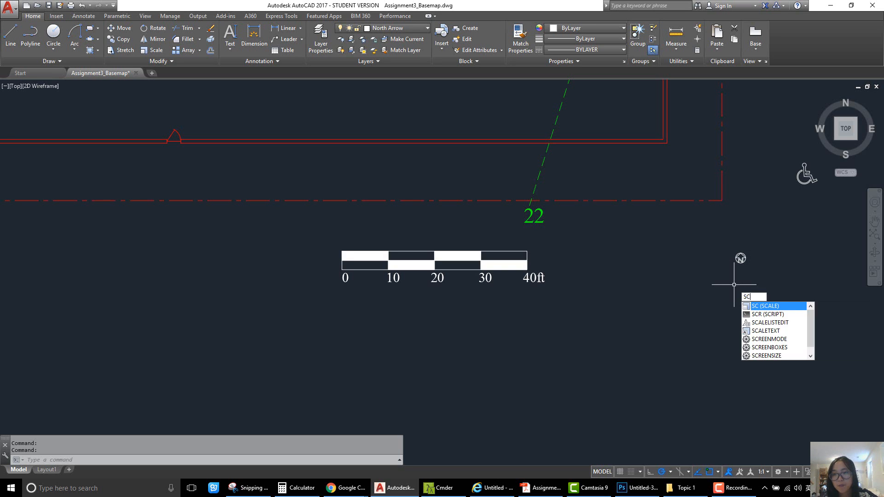
key(Return)
click(740, 259)
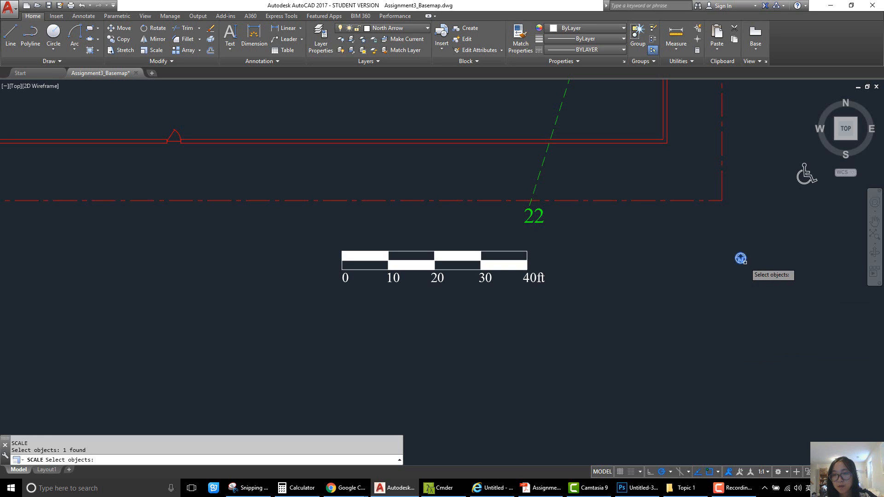
key(Return)
click(740, 262)
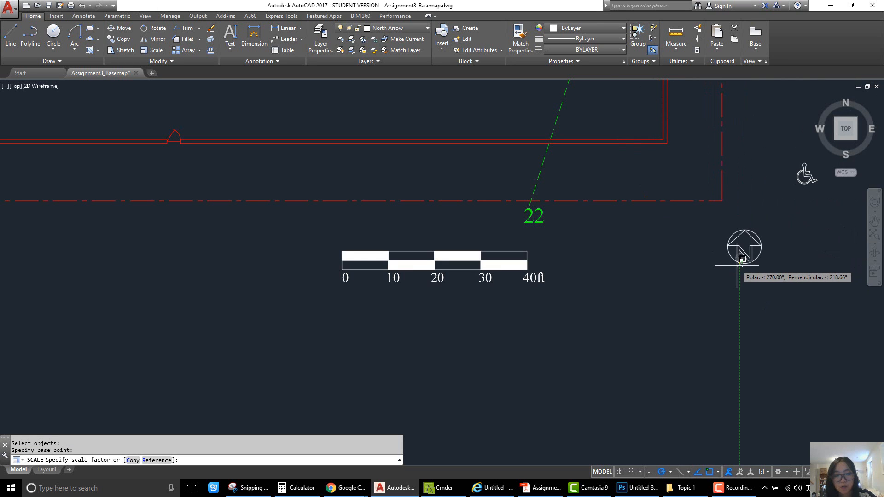
text(3)
key(Return)
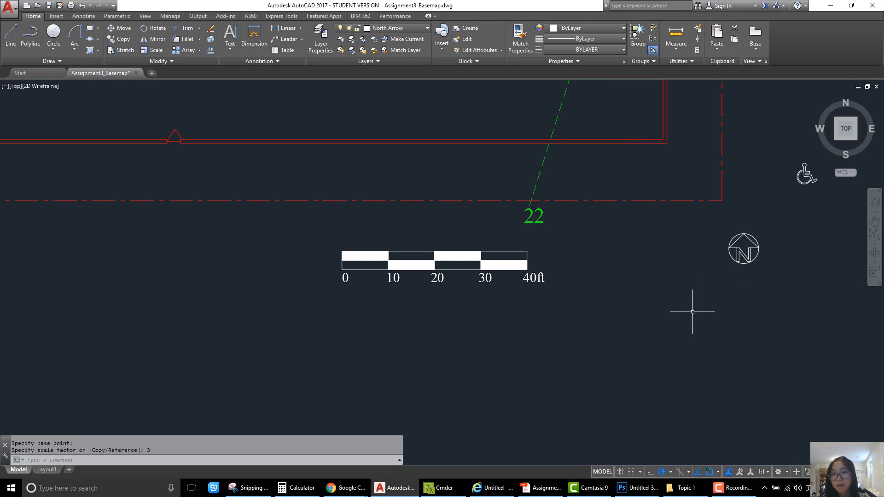
Move the enlarged north arrow next to the scale bar's 40ft end, level with the bar
text(m)
key(Return)
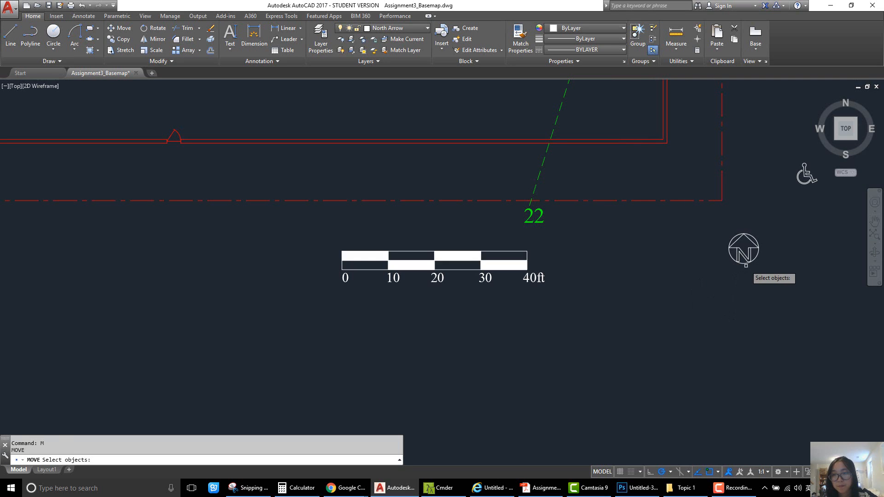
click(745, 249)
key(Return)
click(746, 248)
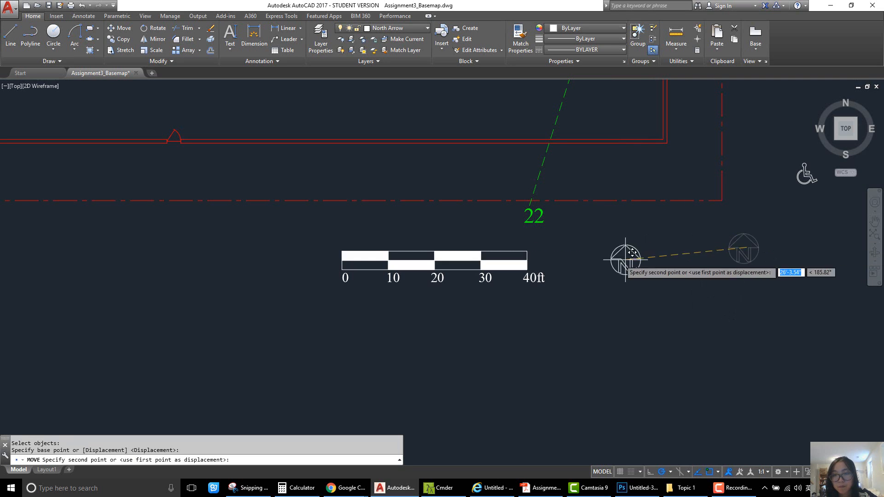
click(578, 262)
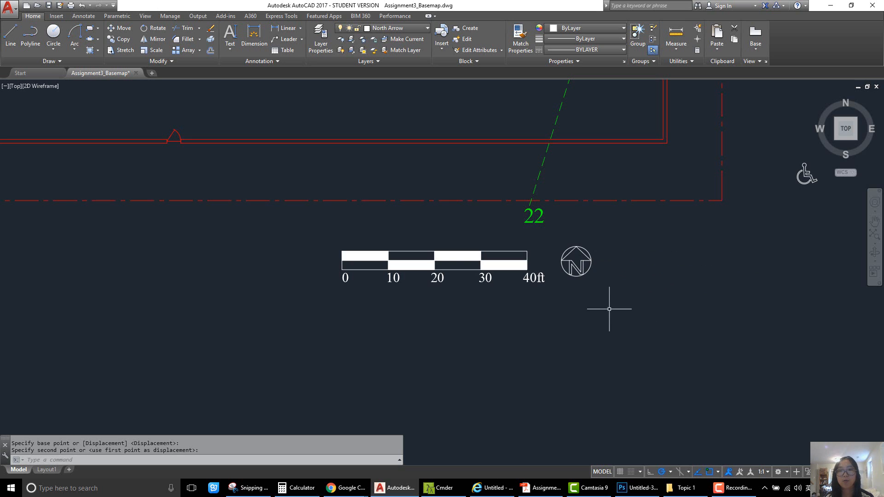
Move the scale bar, its labels and the north arrow together to just below the southern property line, east of the 22 contour label
scroll(609, 313, down, 3)
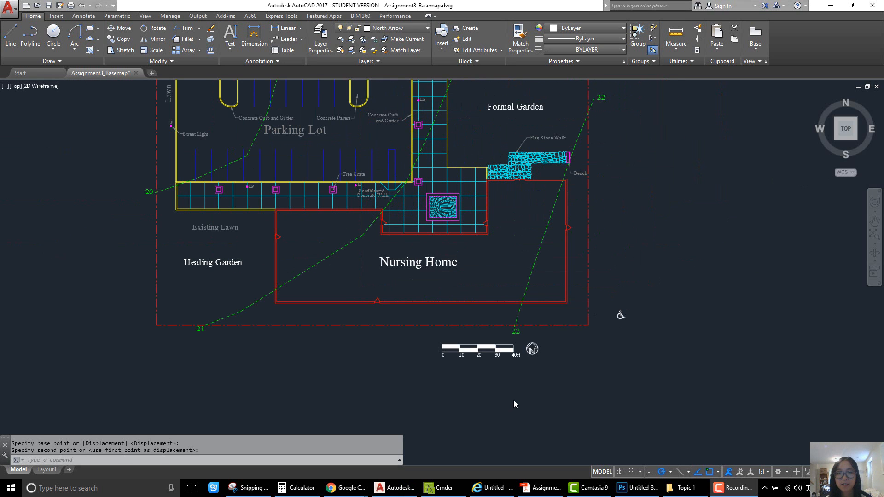
scroll(532, 357, up, 2)
click(556, 368)
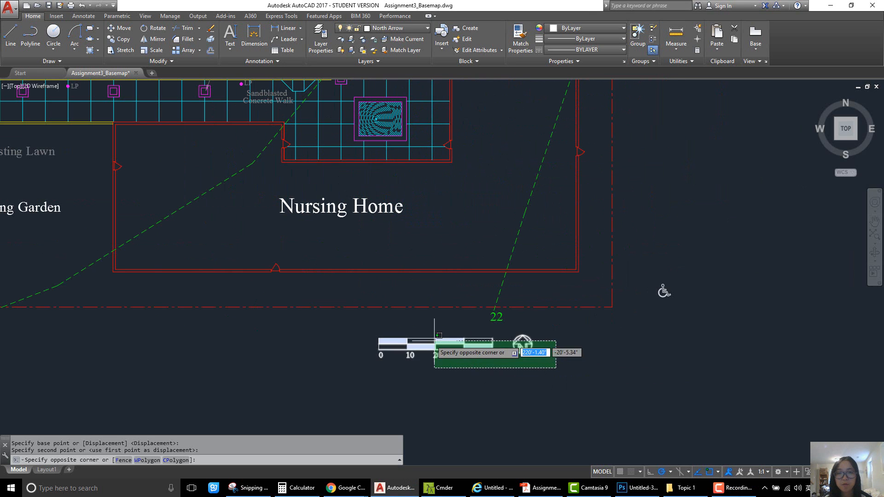
click(375, 333)
key(Return)
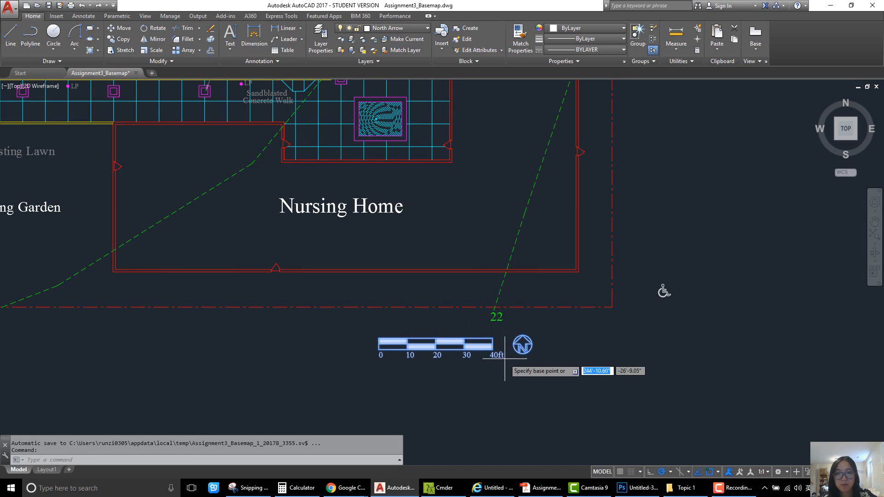
click(378, 349)
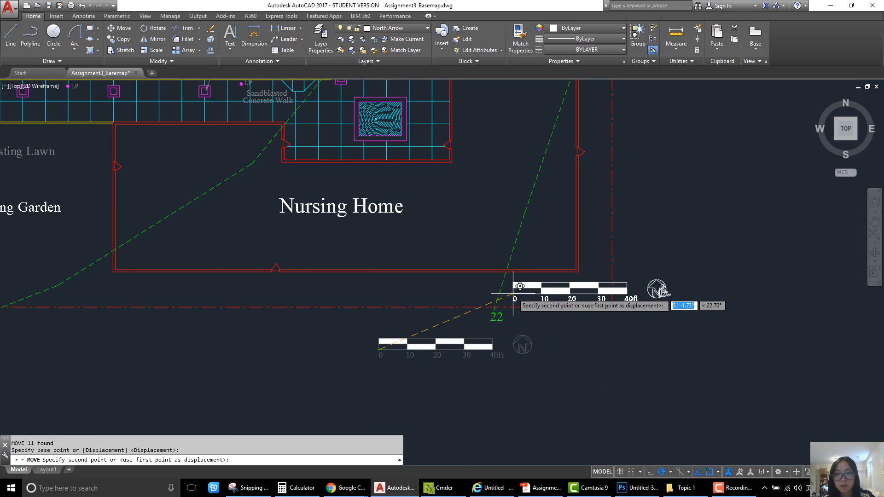
scroll(517, 283, up, 4)
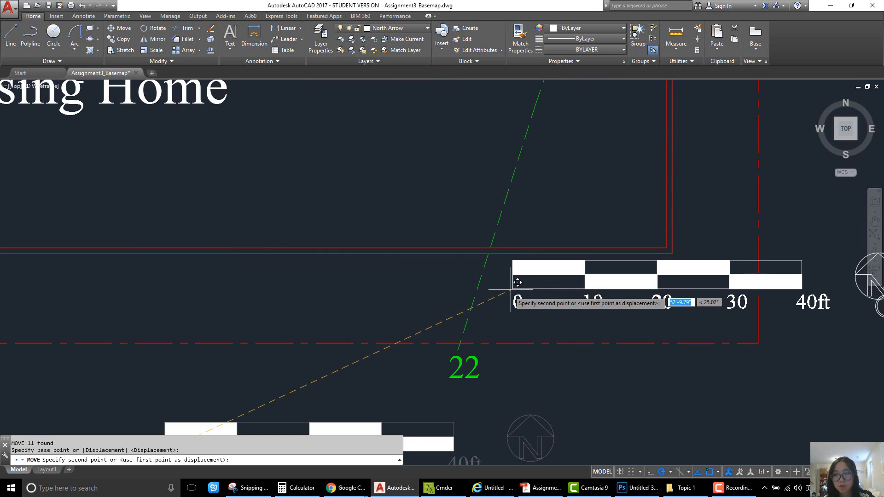
scroll(495, 297, down, 4)
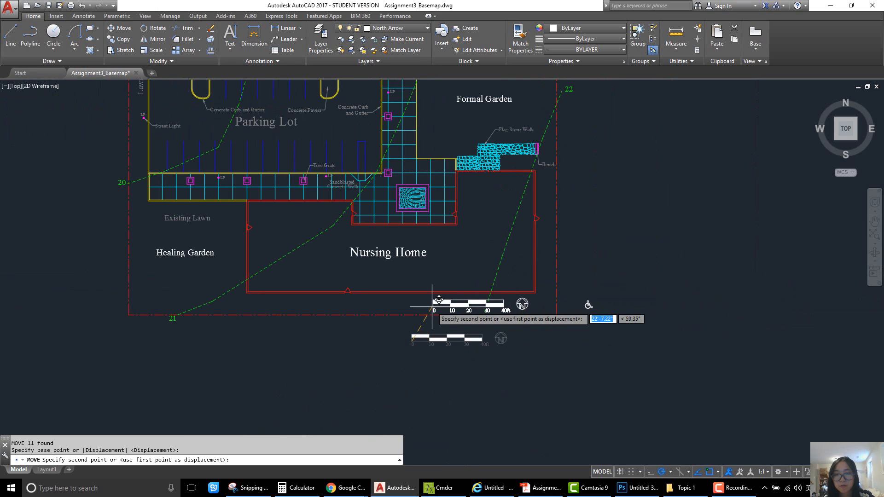
scroll(456, 303, up, 2)
scroll(450, 302, up, 2)
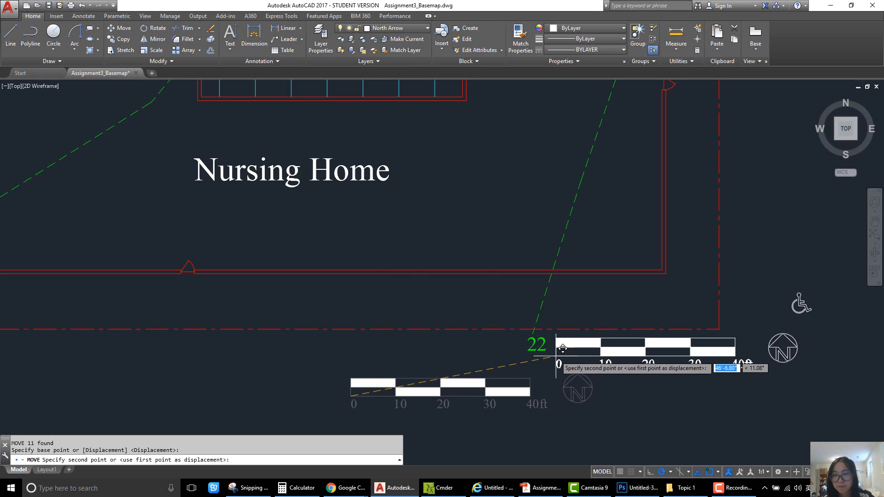
click(563, 349)
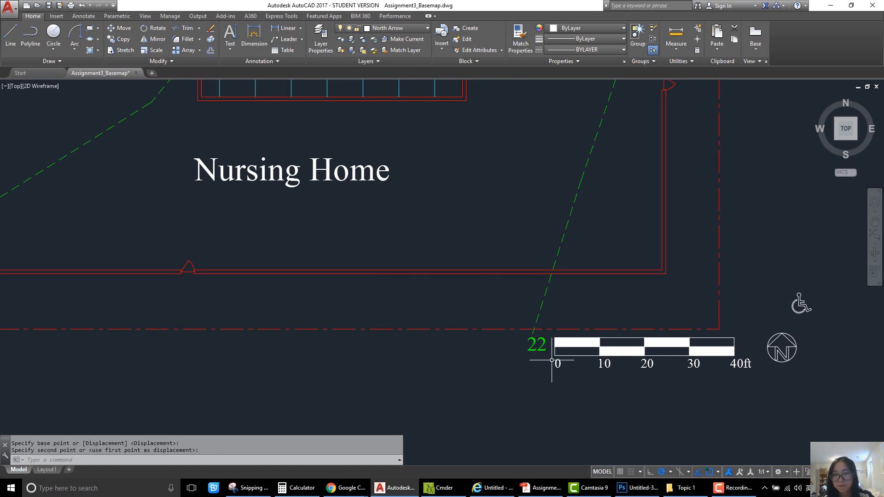
scroll(486, 338, down, 4)
scroll(483, 340, up, 3)
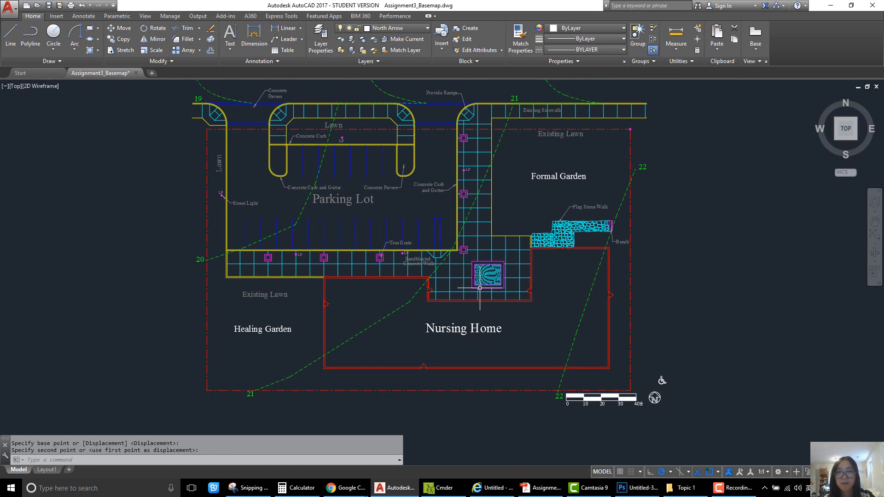
Switch to the Assignment5 PDF in Acrobat, read the Add Hatch Patterns instructions on page 5, and return to AutoCAD
click(541, 488)
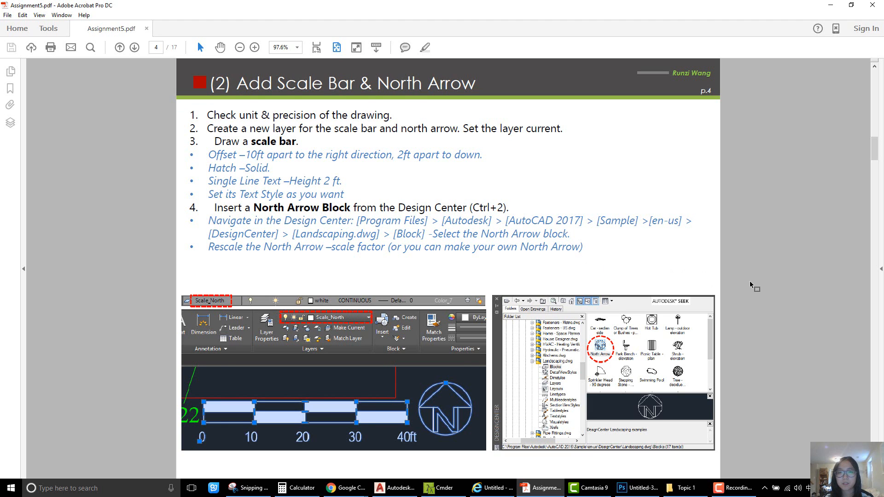
scroll(749, 281, down, 2)
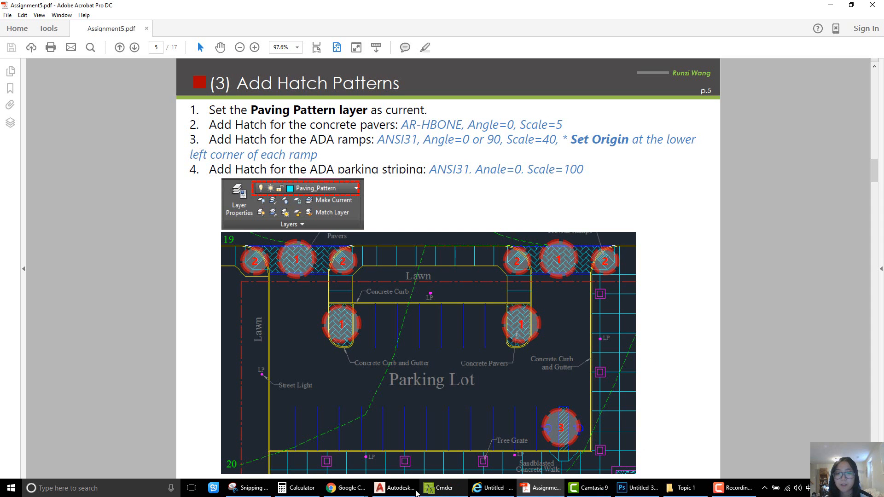
mouse_move(395, 492)
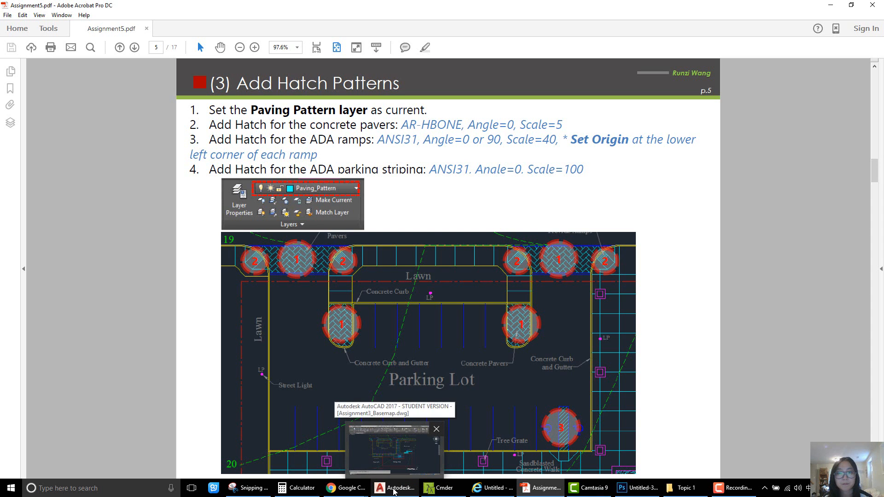
click(394, 492)
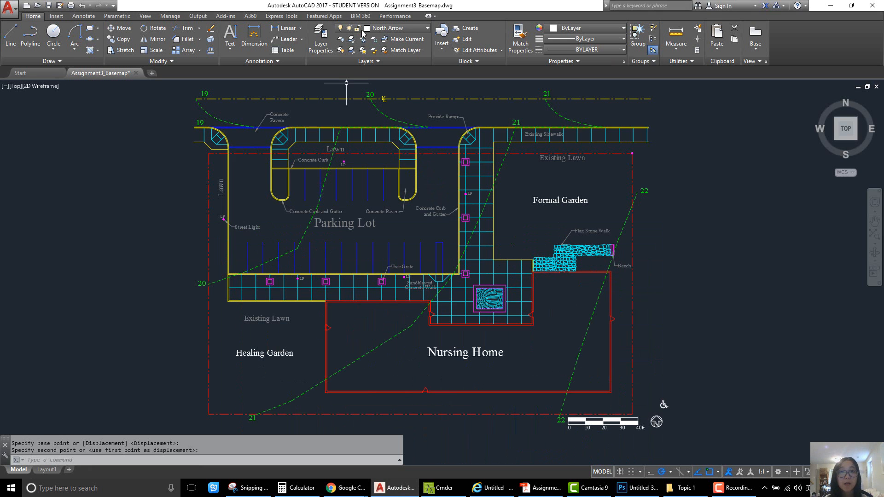
Make Paving_Pattern the current layer and start a hatch with the AR-HBONE pattern
click(399, 29)
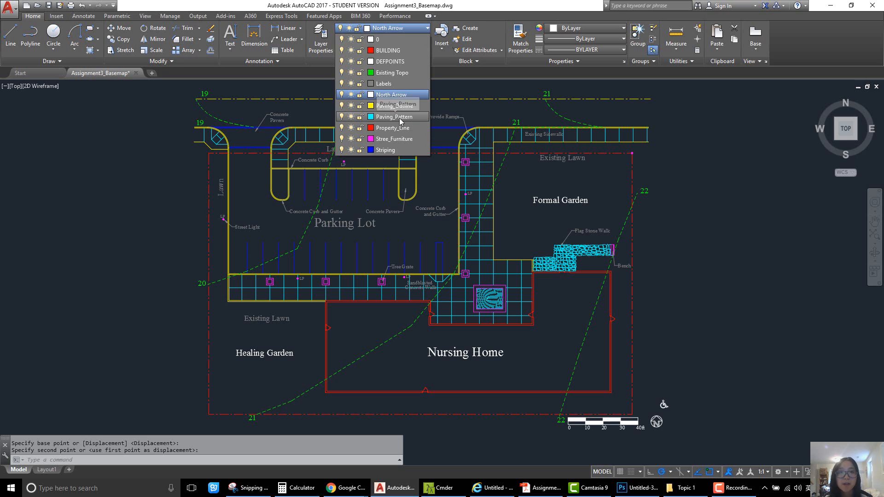
click(399, 119)
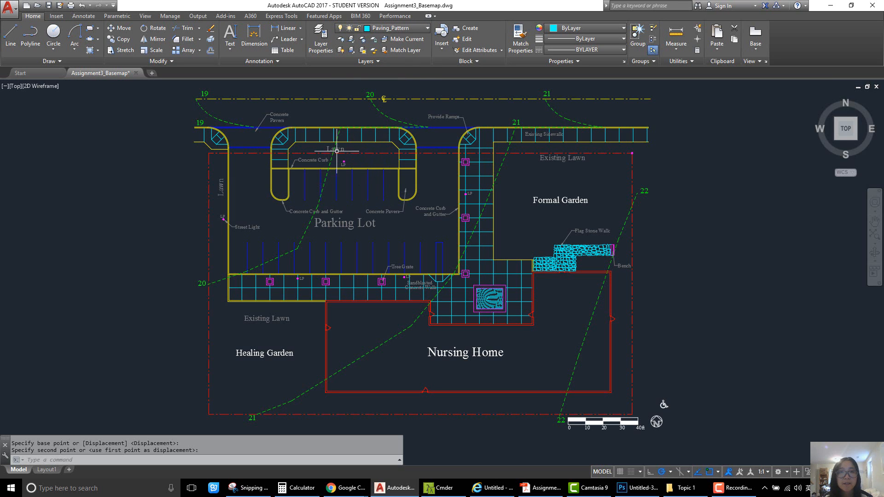
text(H)
key(Return)
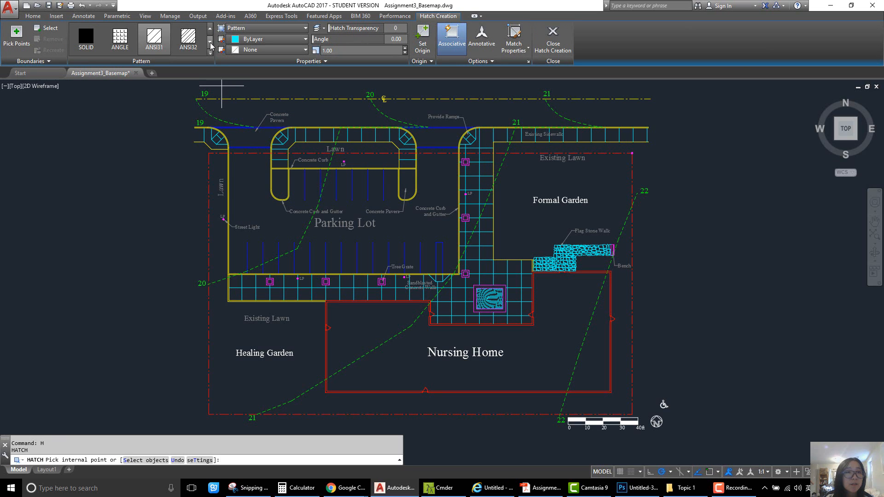
click(210, 42)
click(210, 42)
click(210, 42)
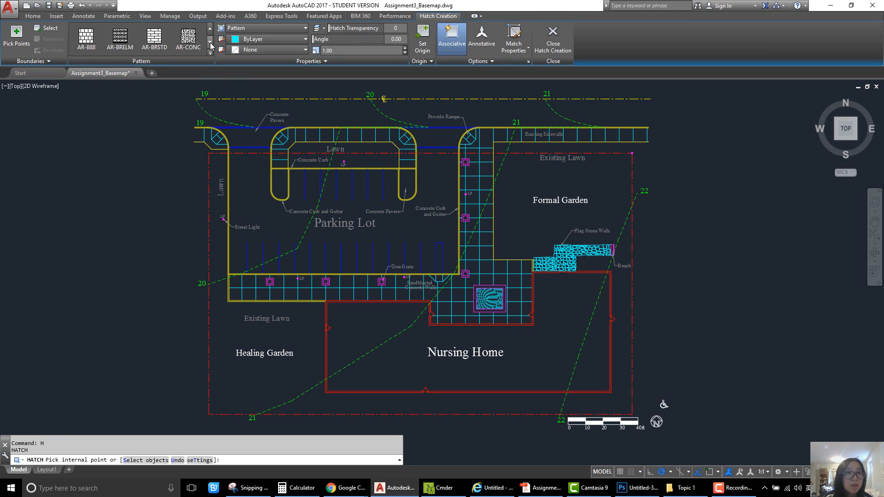
click(210, 42)
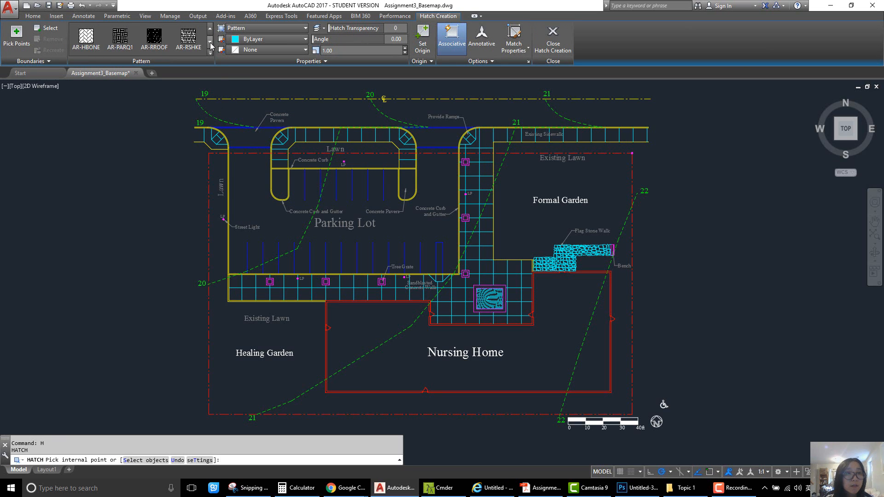
click(86, 39)
scroll(278, 138, up, 6)
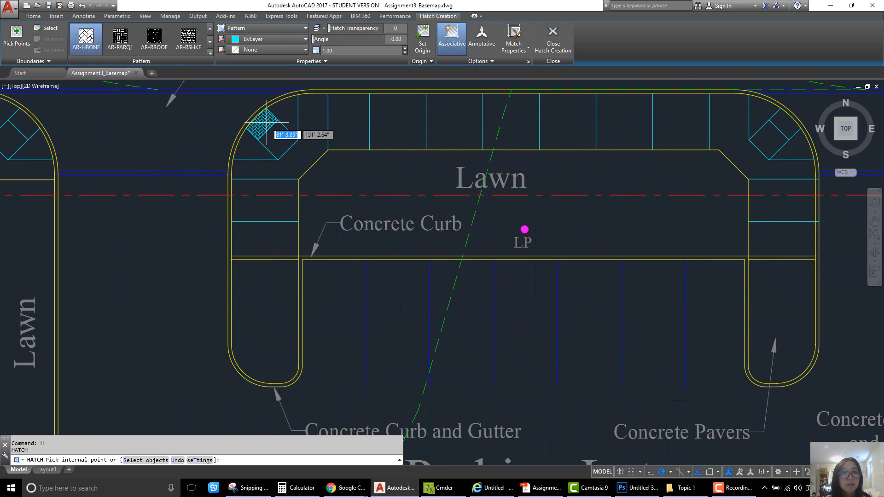
Check the concrete paver hatch angle and scale in the Assignment5 PDF, then set the hatch scale to 5 in AutoCAD
click(548, 489)
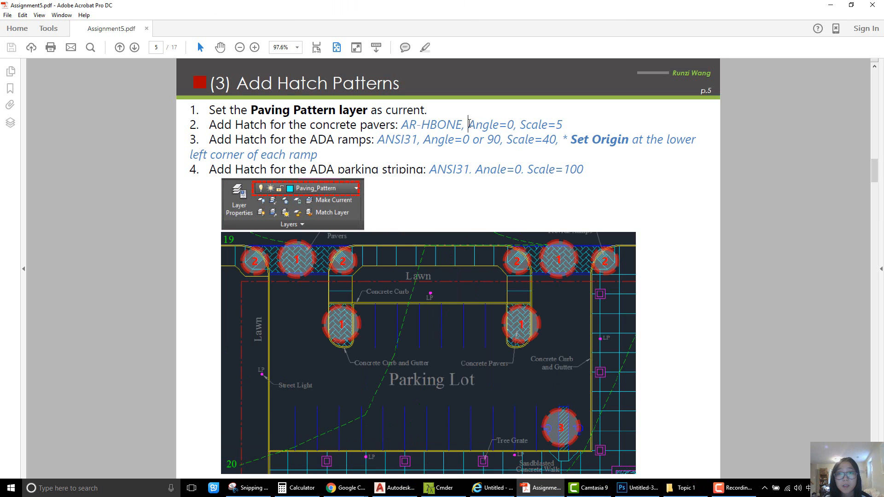
drag(469, 125, 566, 122)
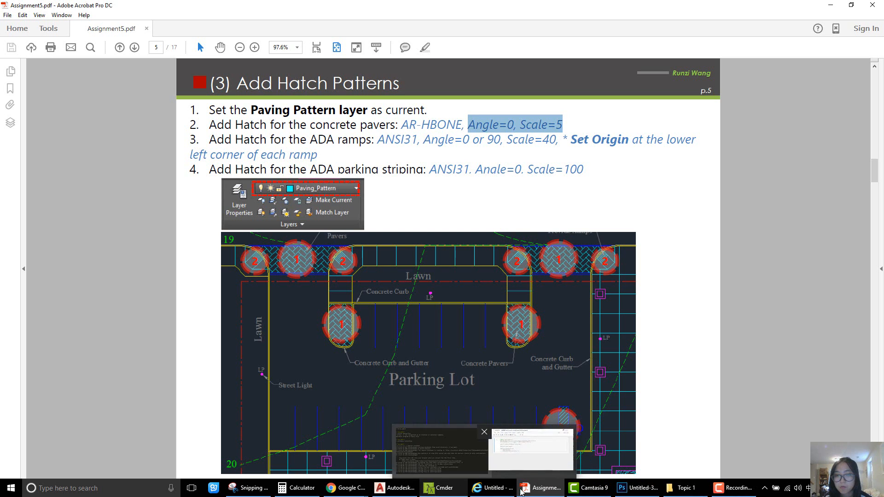
click(395, 487)
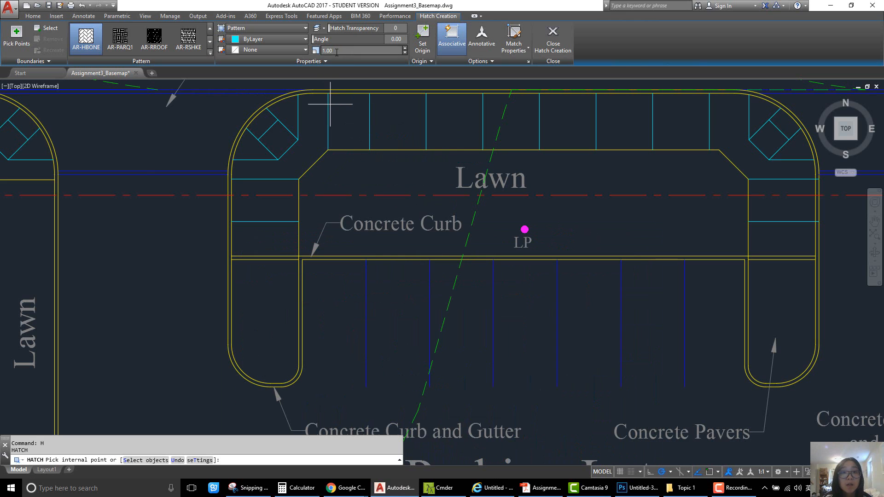
drag(336, 51, 295, 49)
text(5)
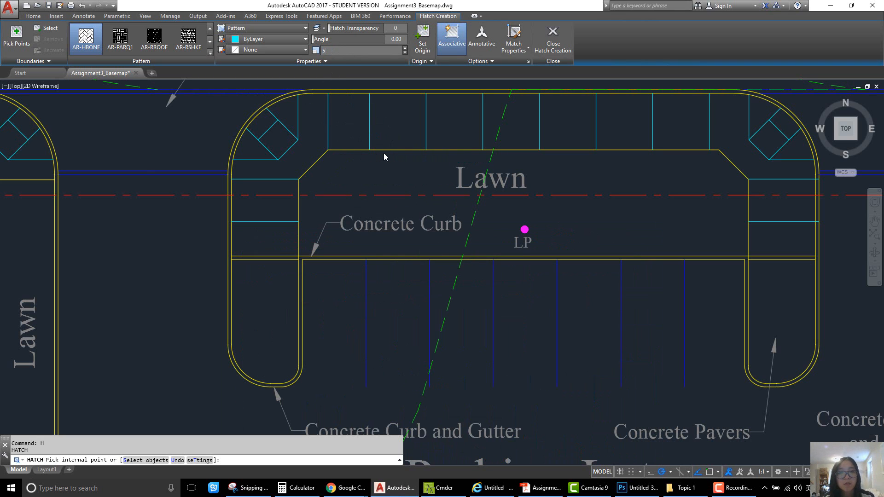
Fill the concrete paver areas across both parking lot entrances with the AR-HBONE hatch at scale 5
scroll(553, 179, down, 3)
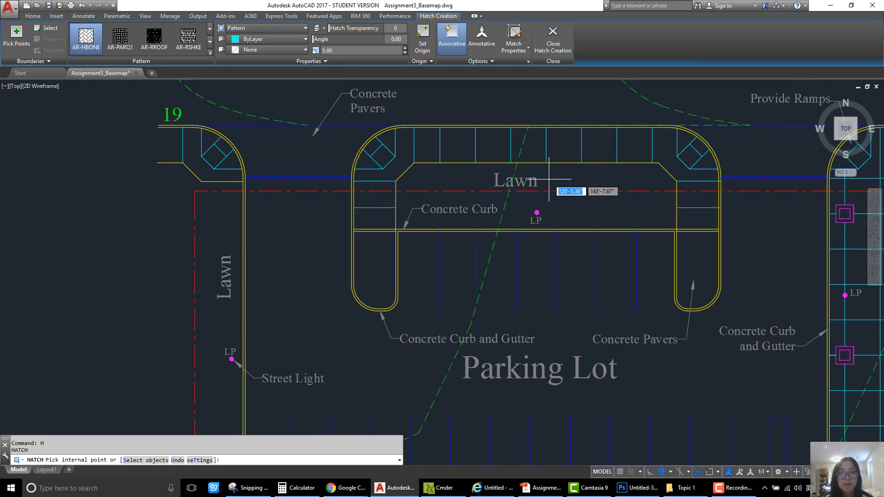
scroll(313, 152, up, 2)
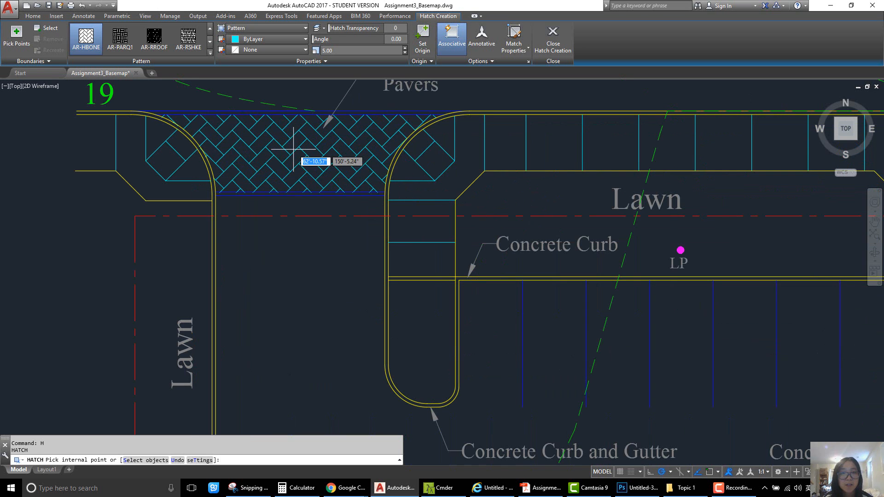
click(294, 149)
scroll(242, 182, down, 2)
middle_drag(612, 177, 318, 178)
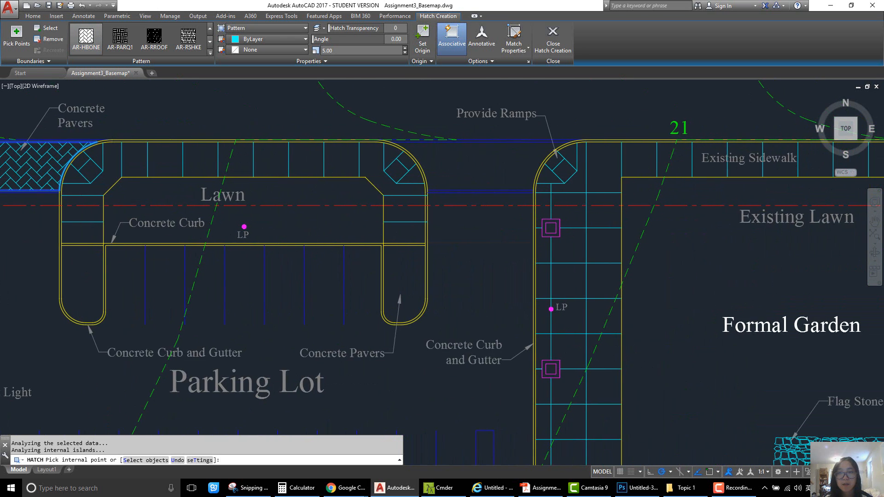
click(477, 159)
Hatch the rounded southern ends of both parking islands with the same herringbone paver pattern and end the hatch
scroll(474, 175, down, 6)
scroll(428, 184, up, 2)
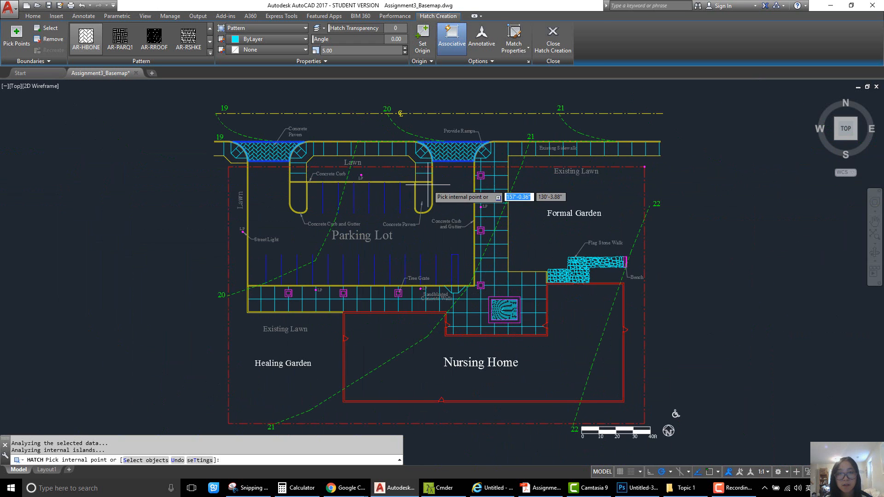
middle_drag(428, 184, 445, 200)
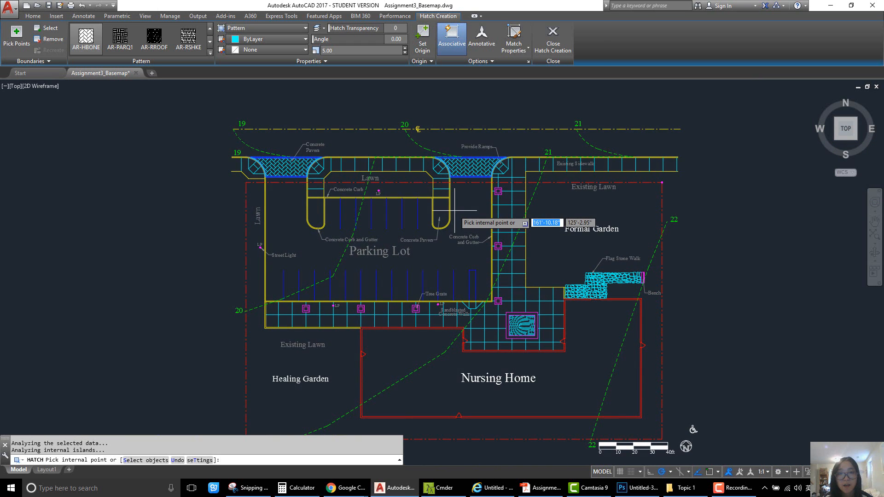
scroll(441, 210, up, 4)
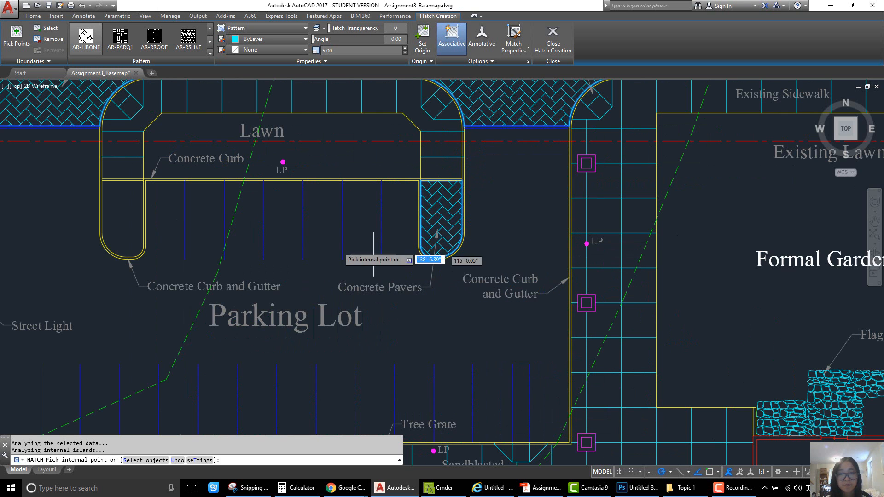
middle_drag(346, 245, 509, 261)
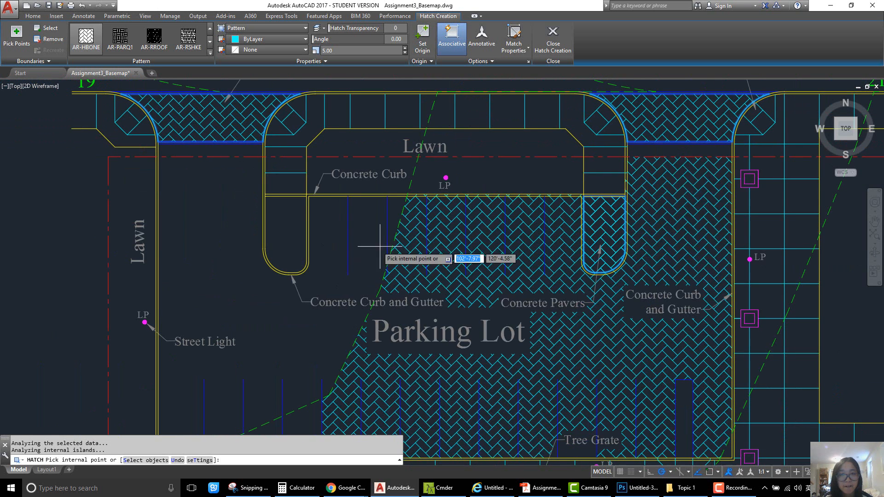
click(282, 225)
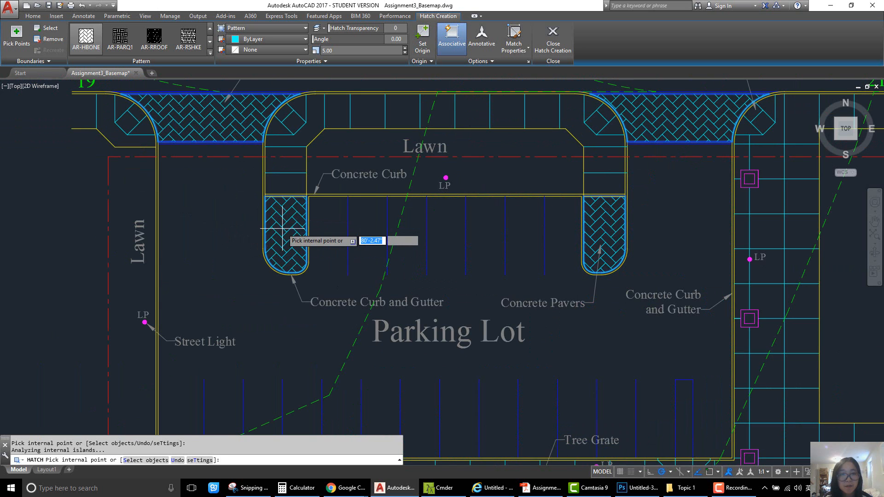
scroll(308, 238, down, 2)
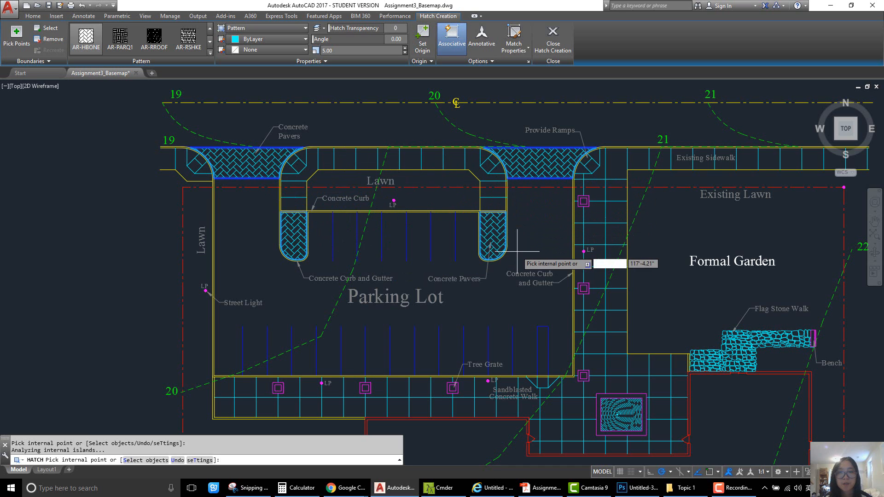
key(Escape)
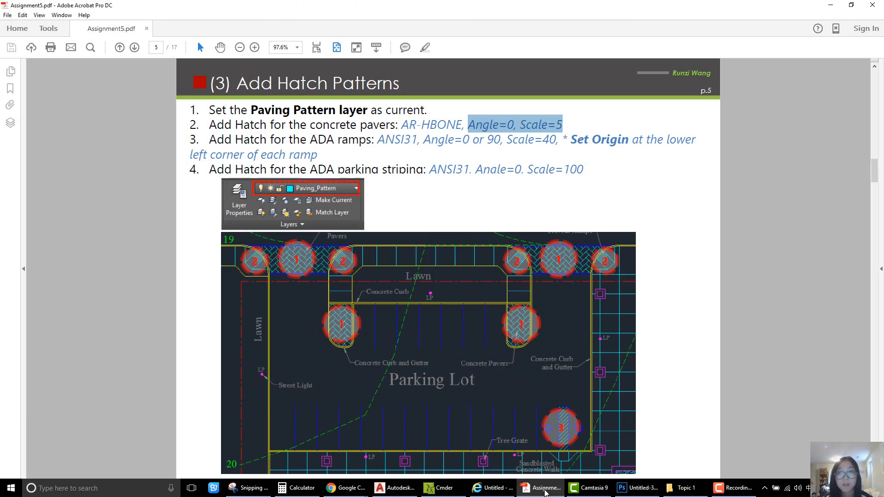
Switch to the Assignment5 PDF in Acrobat, read the ADA ramp hatch pattern, angle, scale and origin, and return to AutoCAD
click(544, 488)
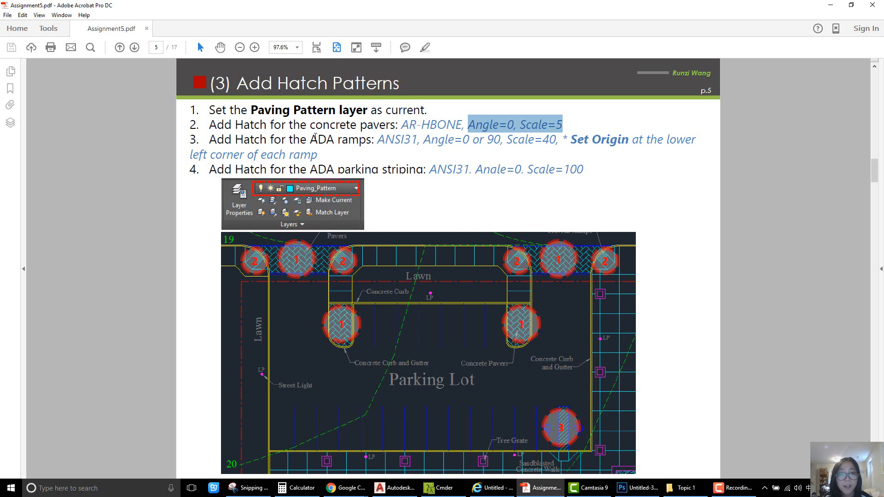
drag(312, 140, 329, 137)
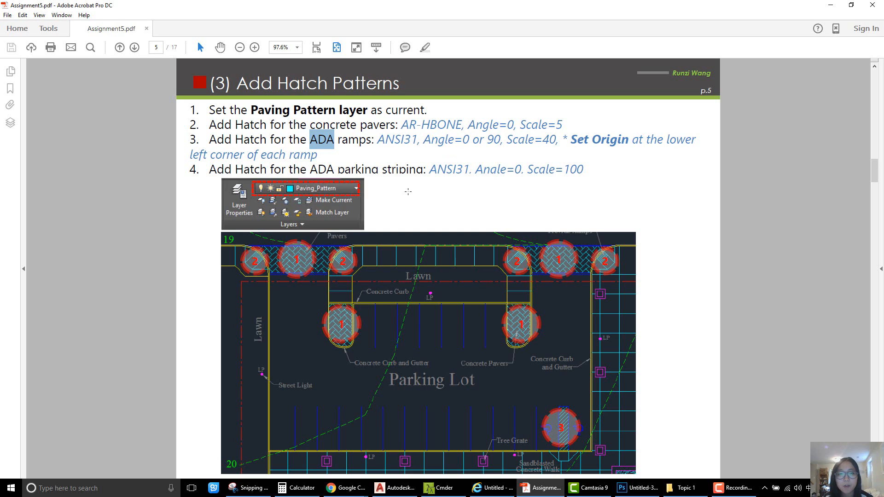
drag(508, 140, 564, 139)
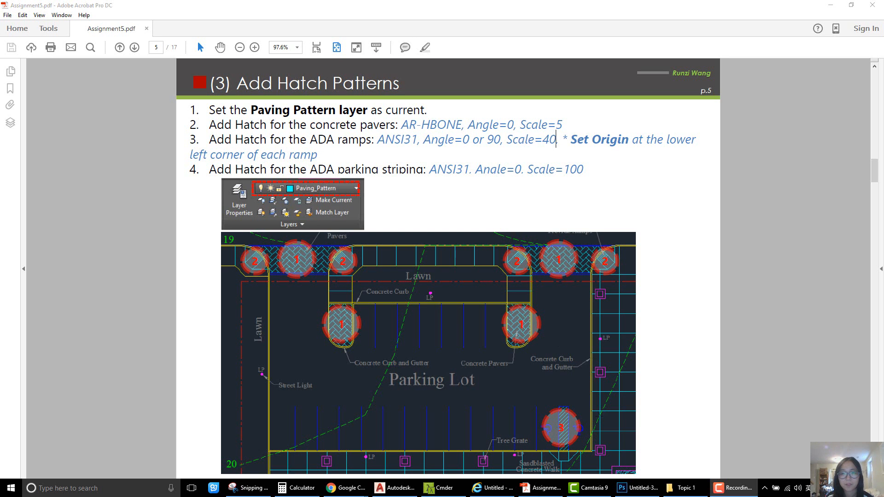
click(395, 488)
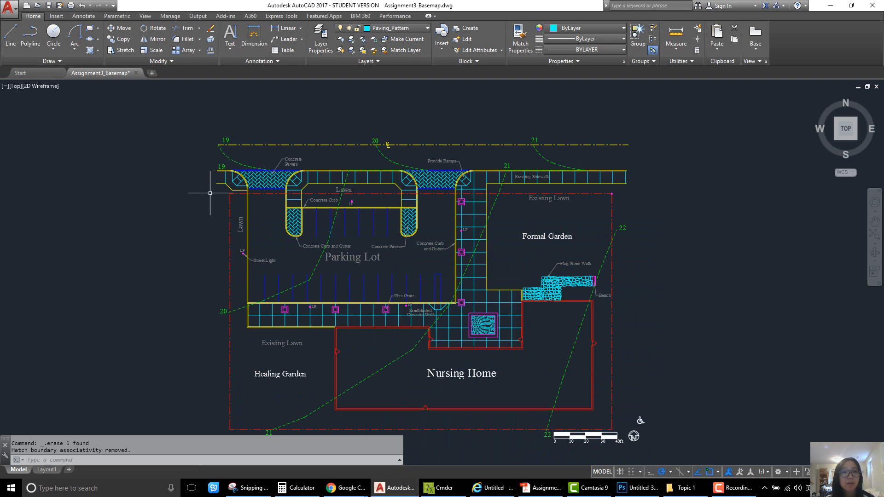
Start an ANSI31 hatch at angle 90 and scale 40 and fill the ramp on the west side of the west entrance
text(h)
key(Return)
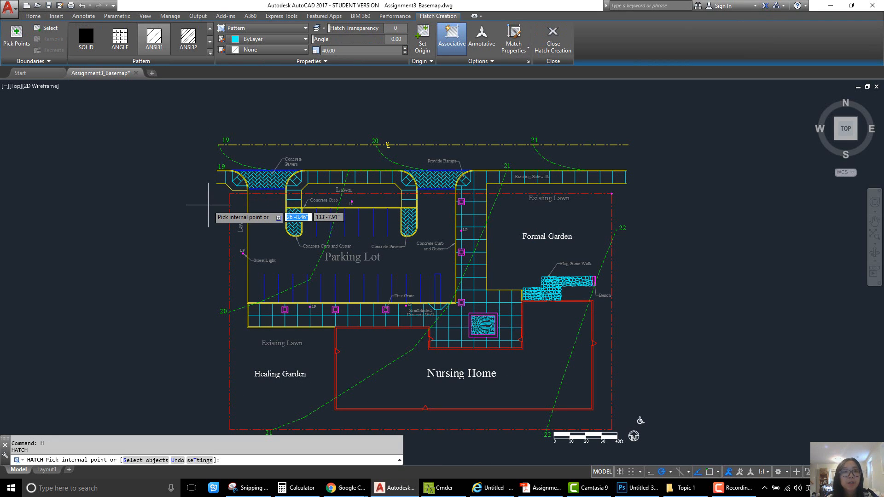
click(157, 47)
scroll(242, 149, up, 5)
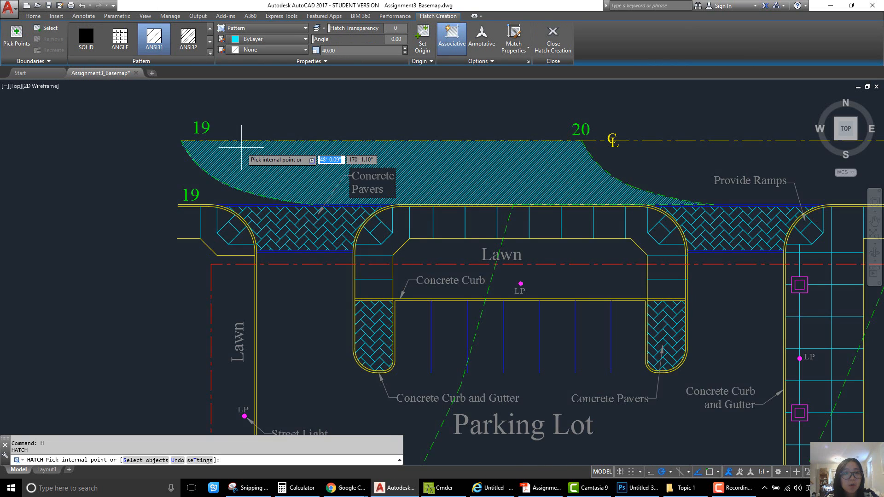
middle_drag(206, 172, 219, 176)
scroll(247, 233, up, 4)
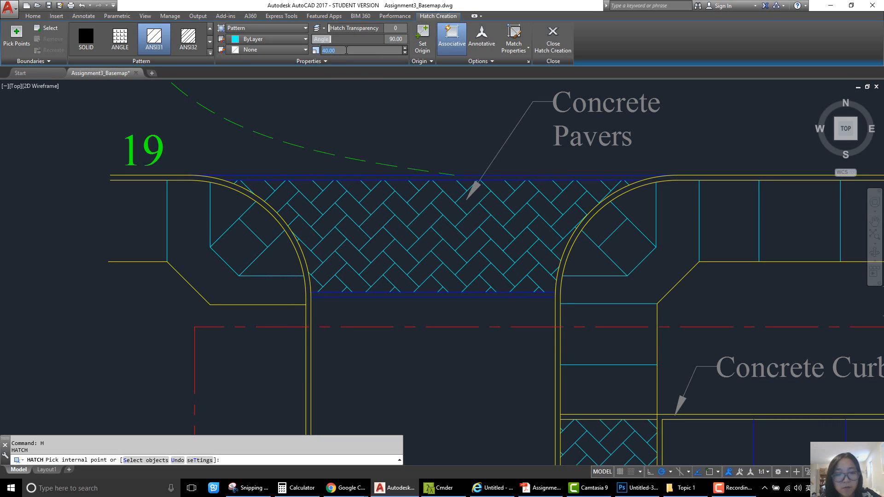
middle_drag(295, 127, 307, 126)
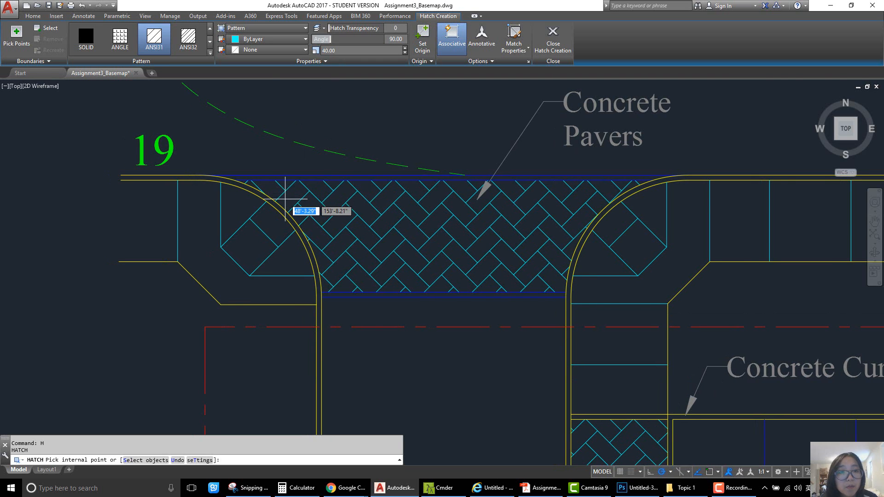
scroll(271, 222, up, 2)
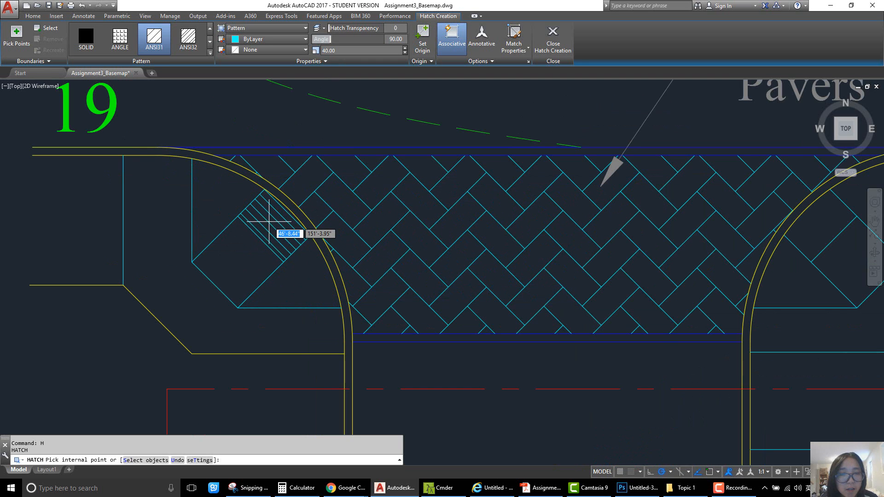
click(273, 224)
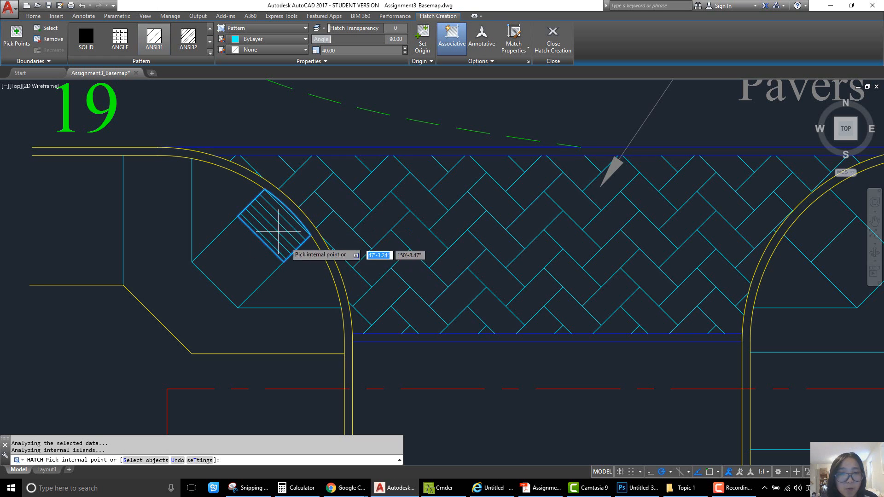
Fill the ramp on the west side of the east entrance with the same 90-degree hatch and end the hatch
scroll(226, 234, down, 4)
middle_drag(500, 248, 306, 247)
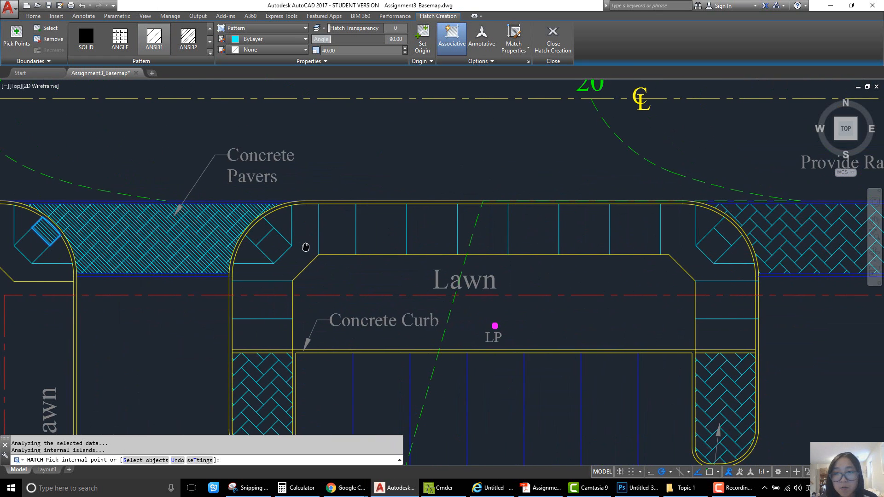
scroll(758, 241, up, 2)
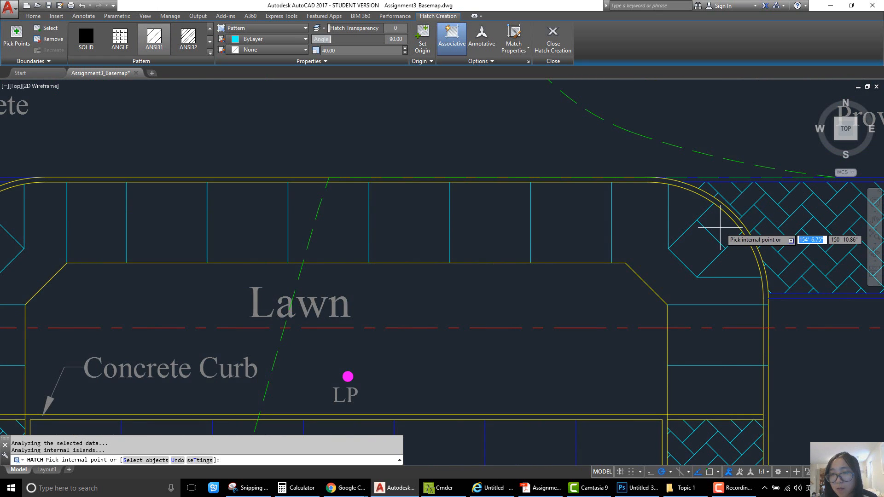
scroll(736, 240, down, 4)
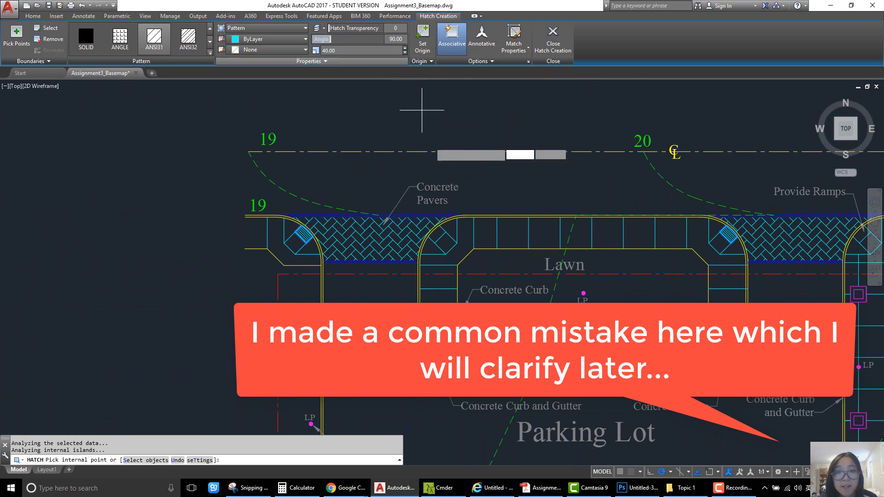
middle_drag(581, 249, 483, 251)
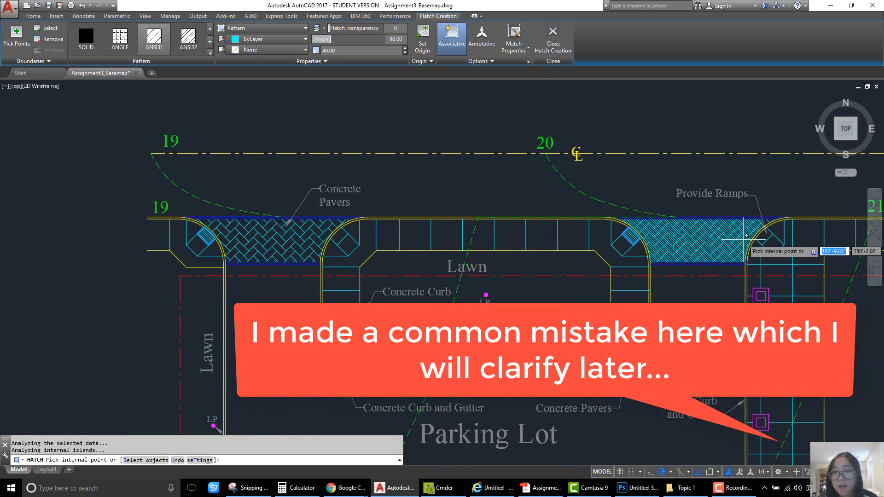
middle_drag(424, 240, 463, 240)
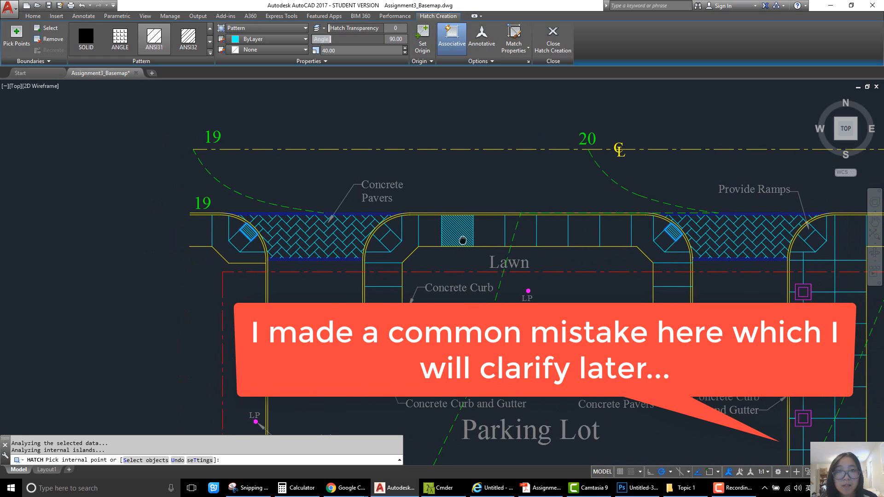
middle_drag(374, 254, 316, 275)
key(Escape)
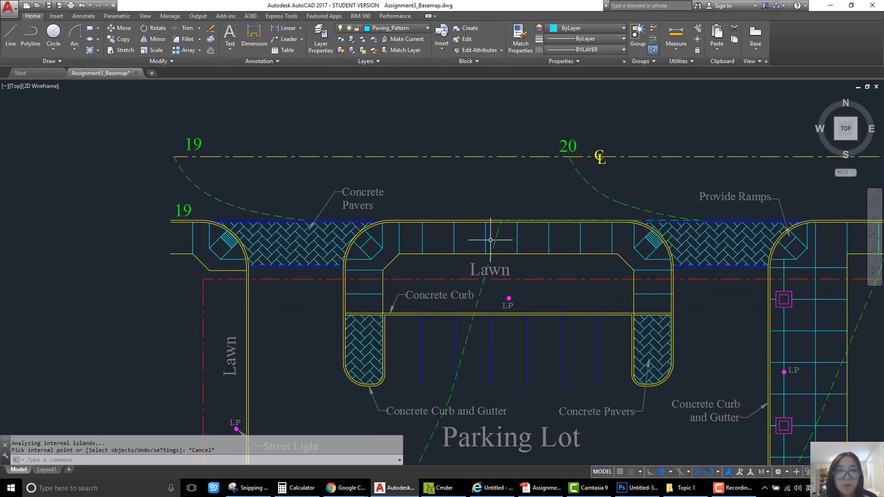
Start a new ANSI31 hatch at angle 0 and scale 40 and fill the ramp on the east side of the west entrance
text(h)
key(Return)
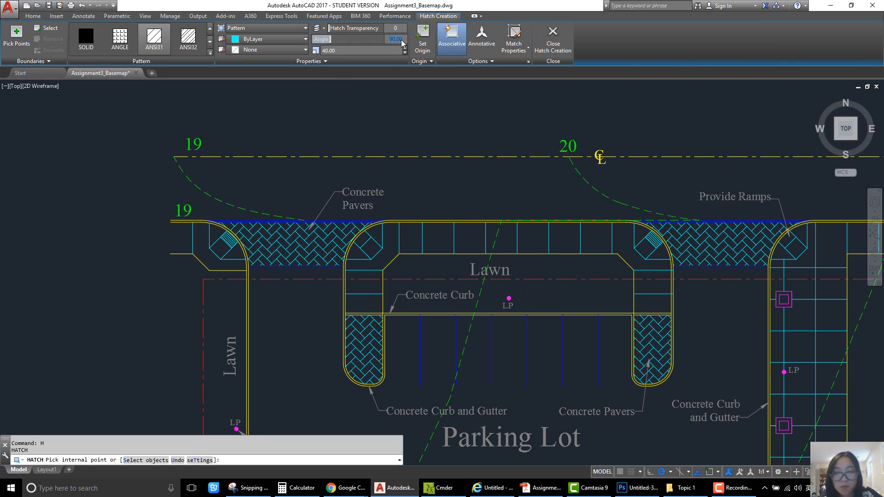
scroll(374, 233, up, 6)
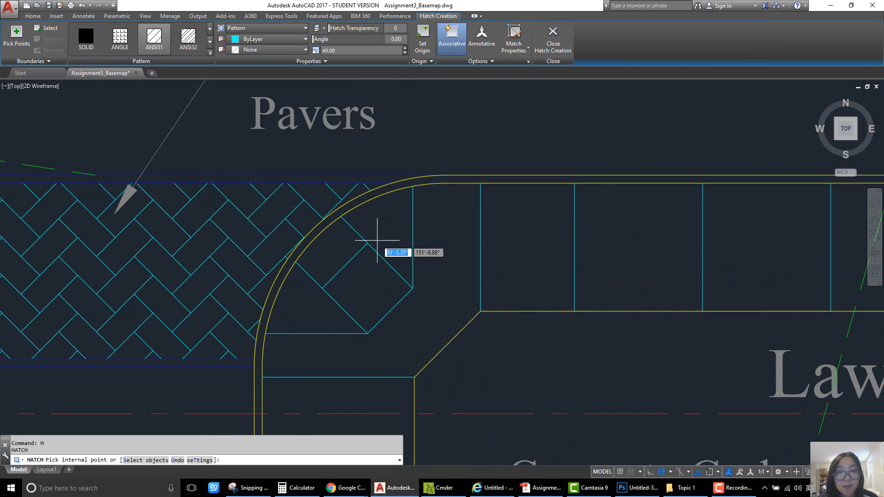
click(333, 251)
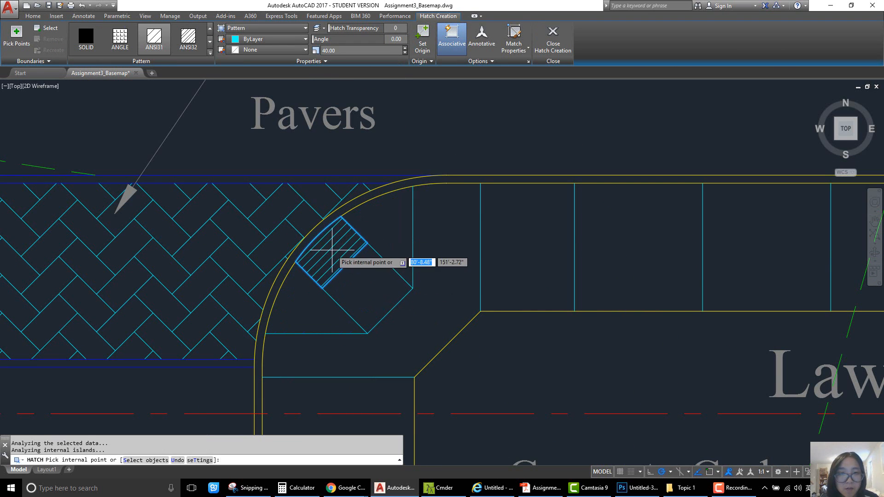
Fill the ramp on the east side of the east entrance with the same 0-degree hatch and end the hatch
scroll(396, 261, down, 6)
middle_drag(585, 255, 296, 255)
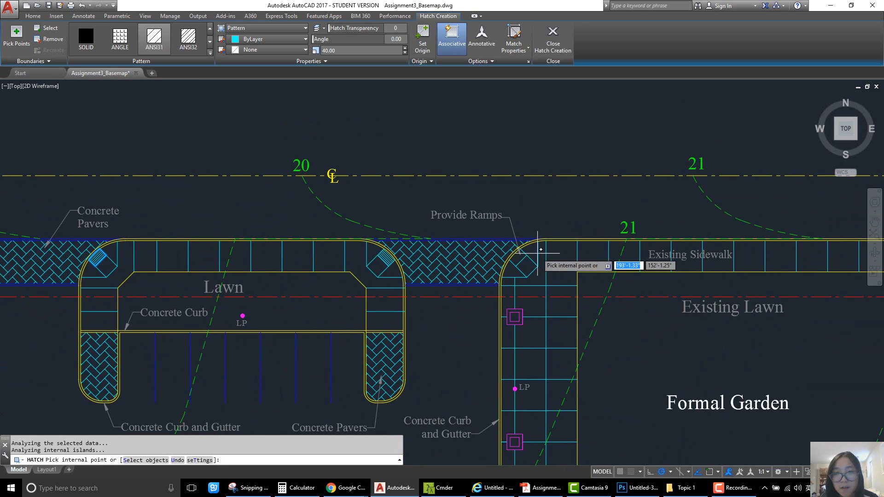
scroll(534, 254, up, 5)
click(454, 264)
scroll(453, 263, down, 4)
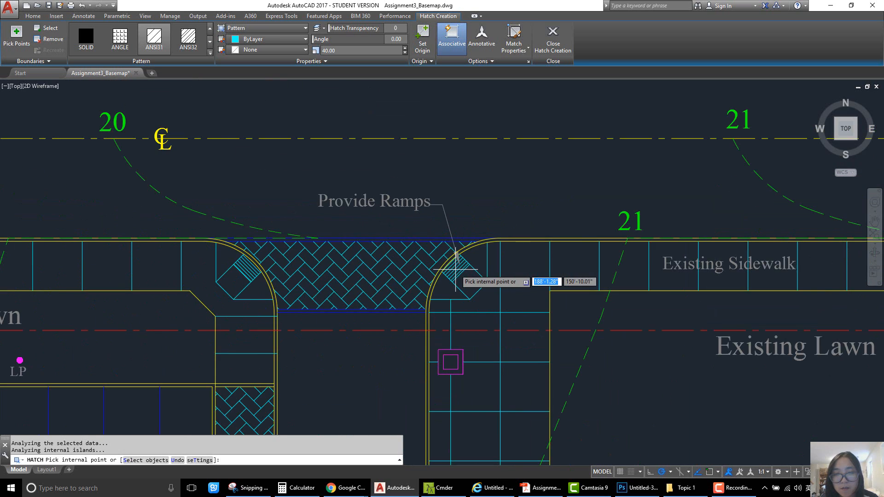
scroll(565, 240, down, 5)
scroll(347, 259, up, 6)
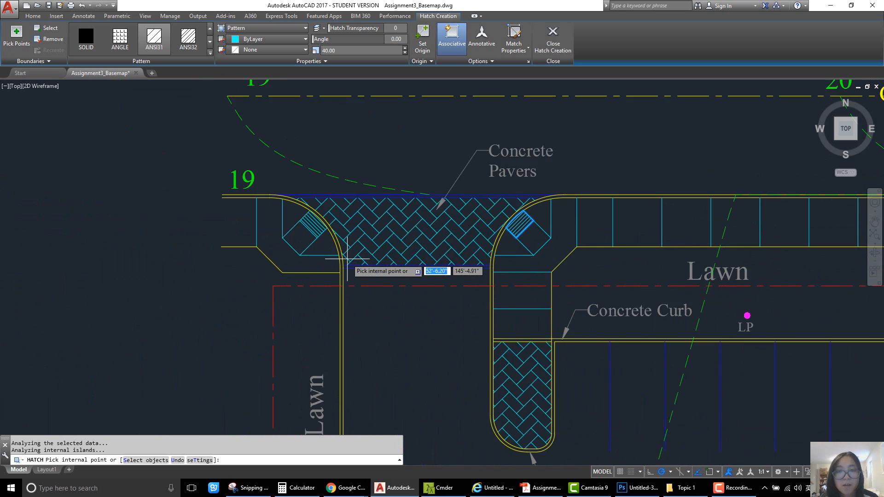
middle_drag(382, 260, 282, 259)
key(Escape)
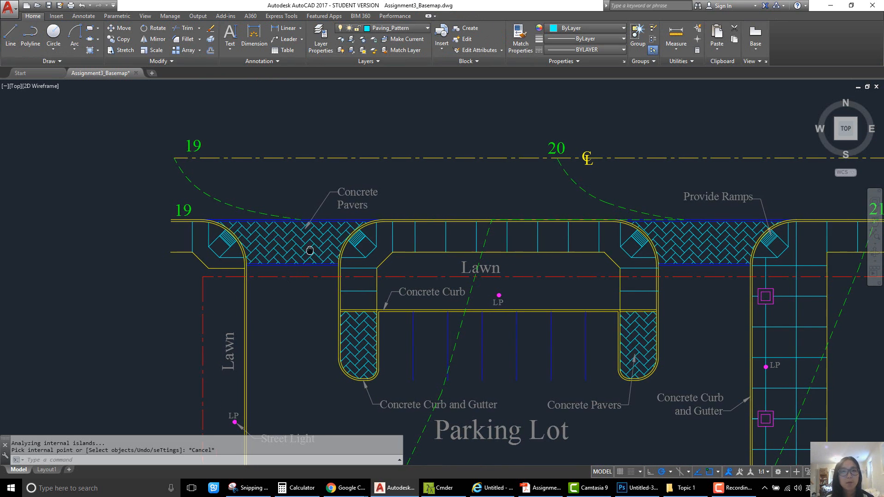
Check the ramp hatch instructions in the Assignment5 PDF and set the 90-degree hatch's origin at the left corner of the west entrance's west ramp
middle_drag(299, 251, 347, 253)
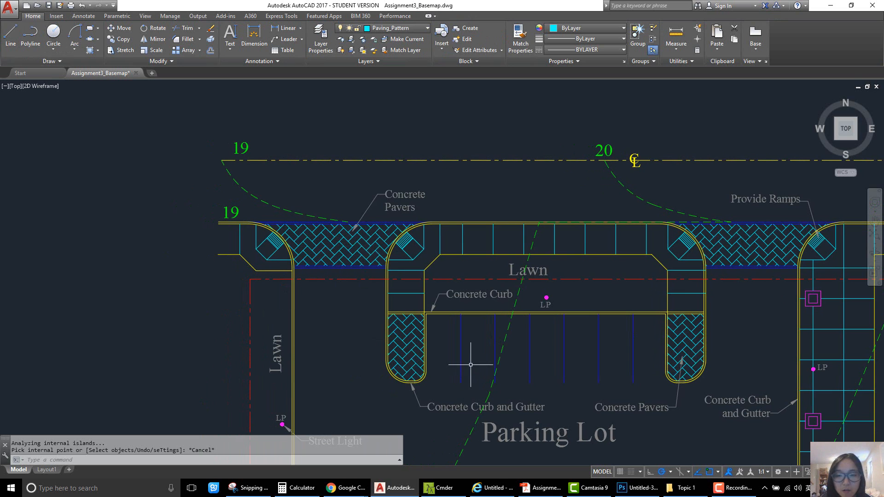
click(542, 488)
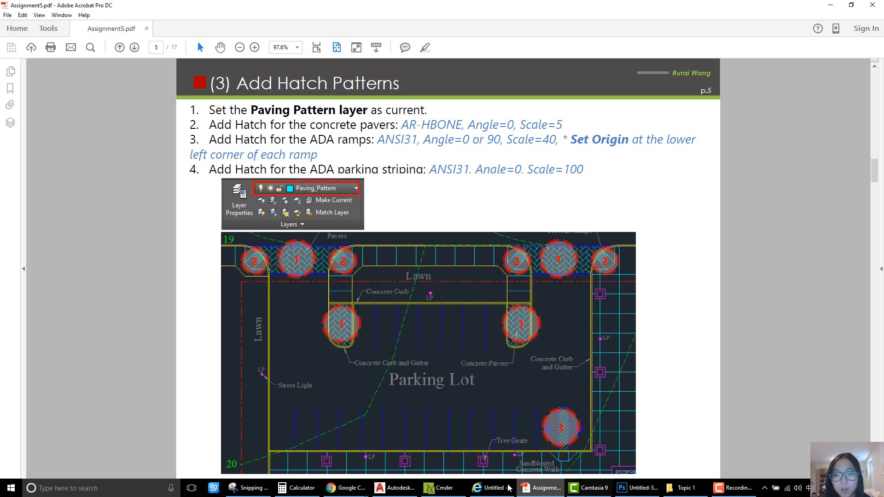
click(395, 488)
scroll(319, 264, up, 5)
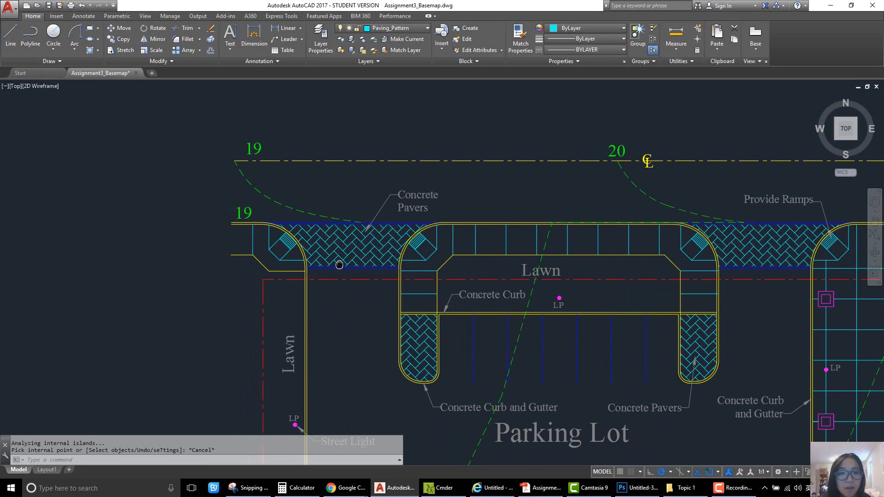
click(292, 244)
scroll(376, 298, down, 3)
middle_drag(400, 307, 380, 283)
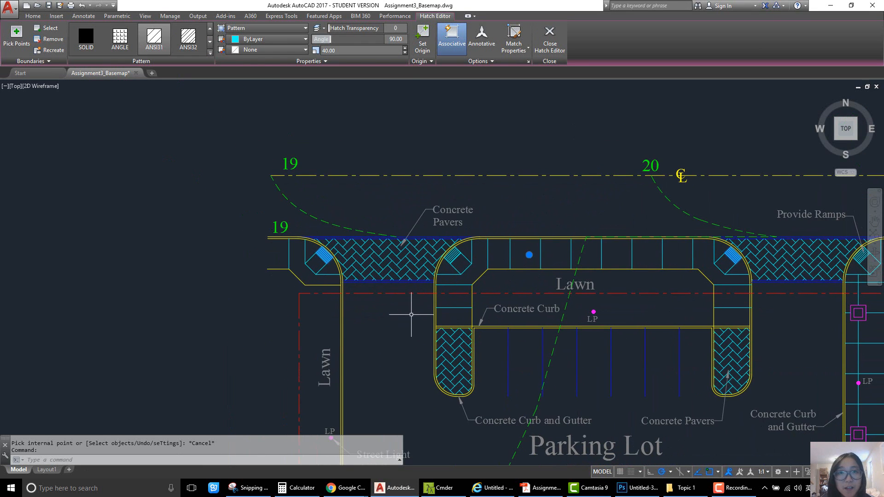
click(424, 44)
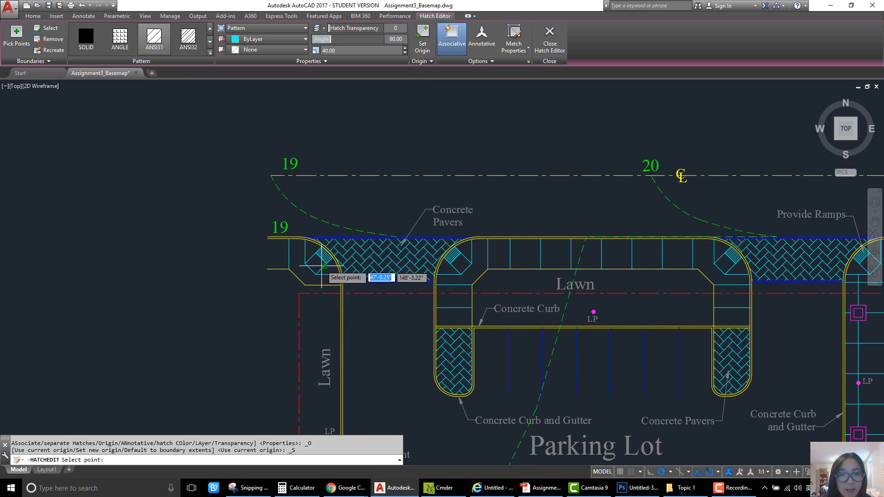
scroll(322, 266, up, 6)
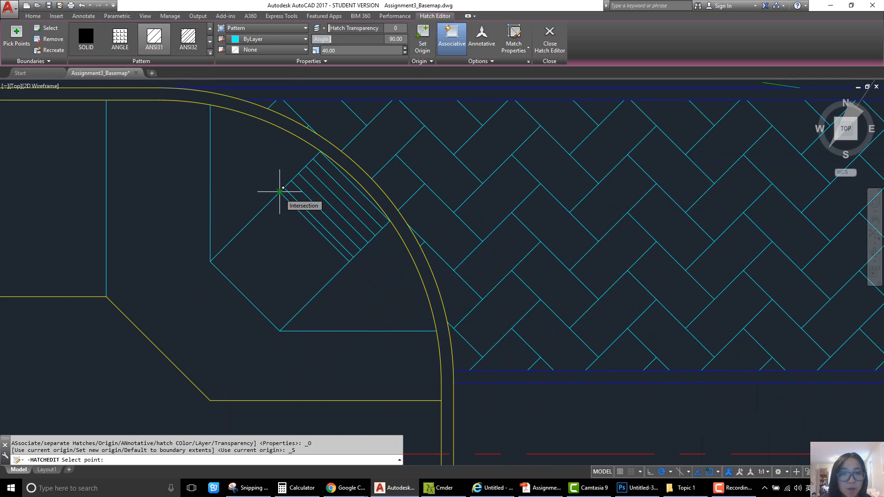
click(279, 191)
scroll(280, 191, down, 8)
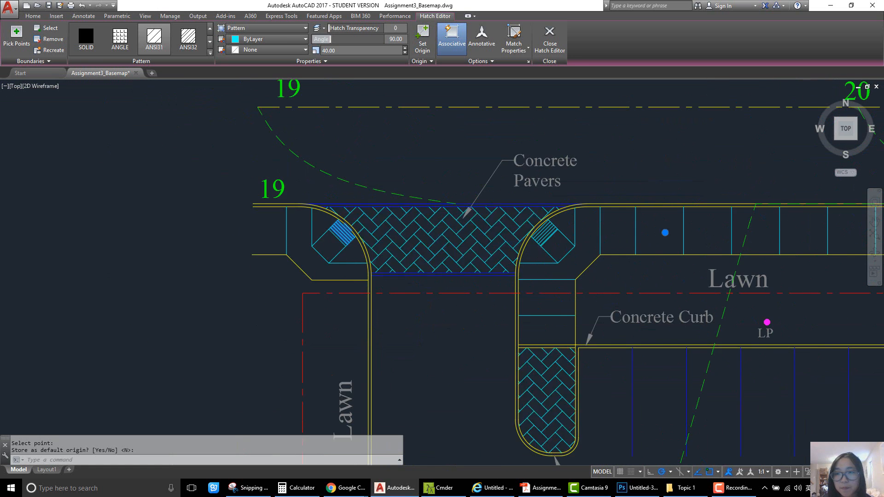
Set the 90-degree hatch's origin at the left corner of the ramp on the west side of the east entrance
middle_drag(598, 245, 426, 247)
scroll(536, 247, up, 9)
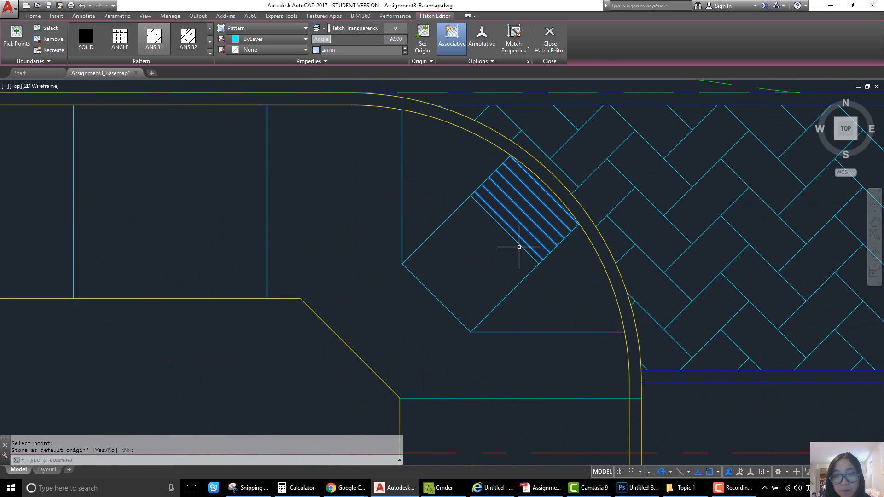
key(Escape)
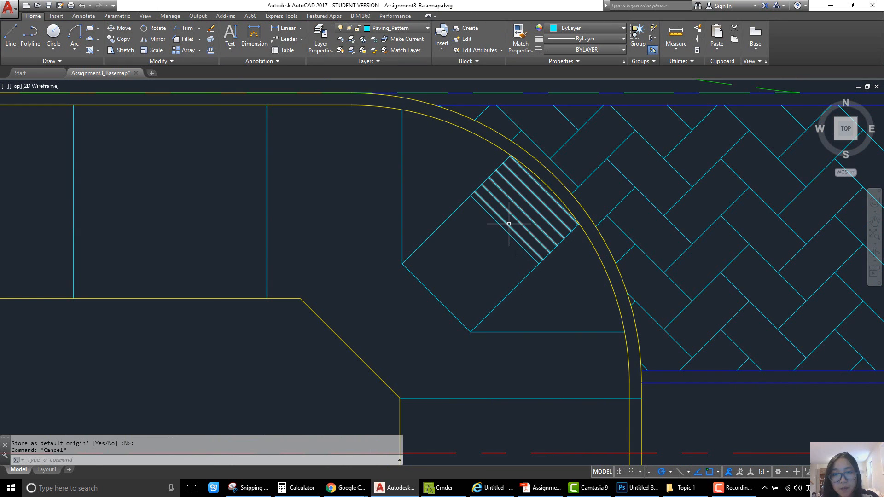
click(509, 224)
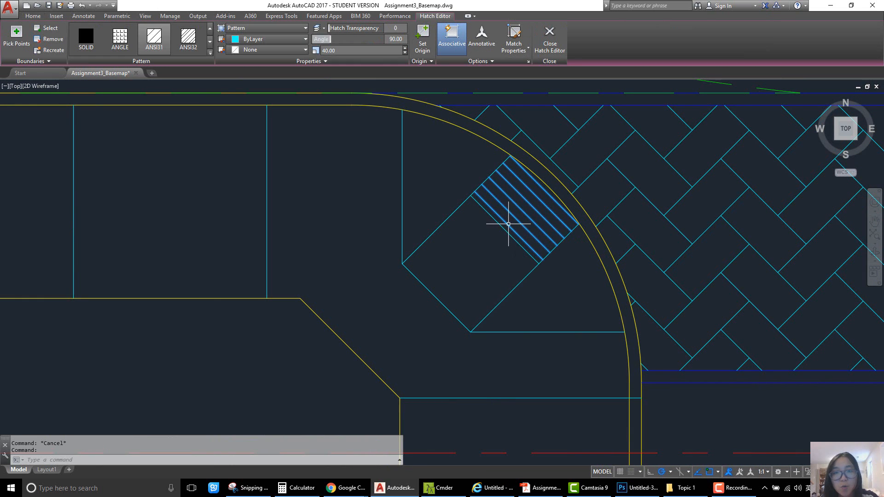
click(422, 38)
click(471, 195)
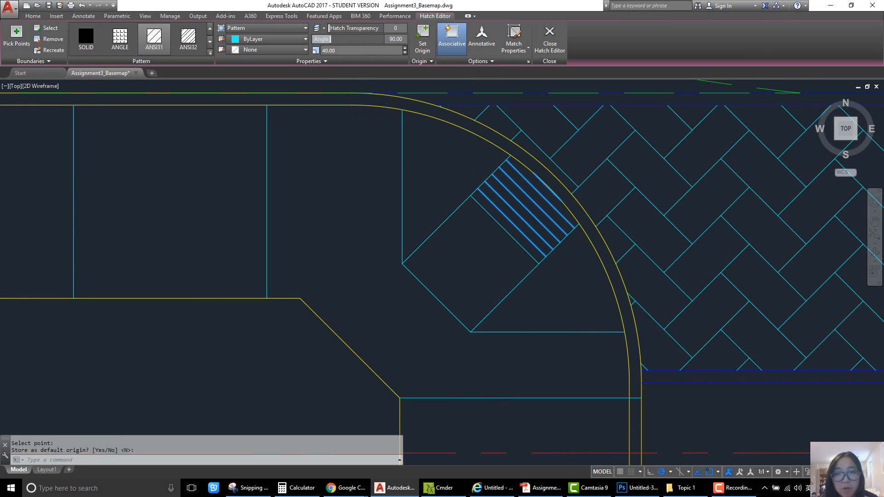
Compare how the 90-degree hatch lines align with the ramp corners on the west sides of both entrances
scroll(357, 201, down, 6)
scroll(352, 205, up, 6)
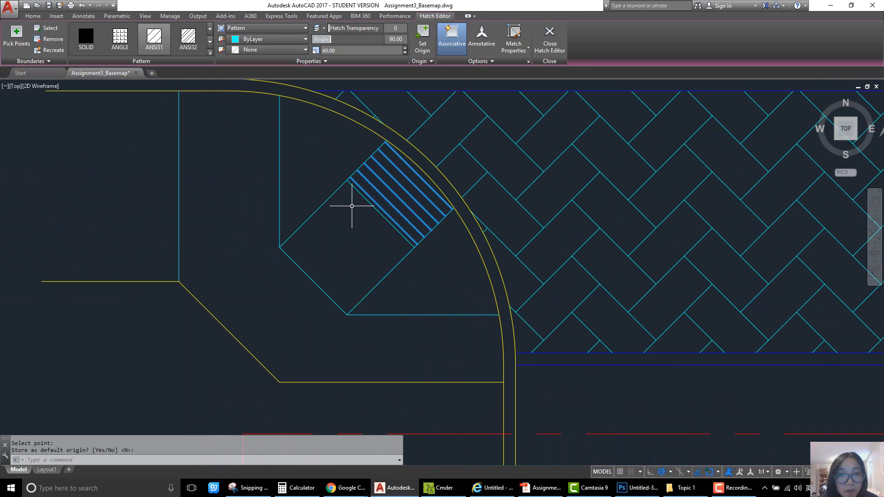
key(Escape)
scroll(356, 197, down, 6)
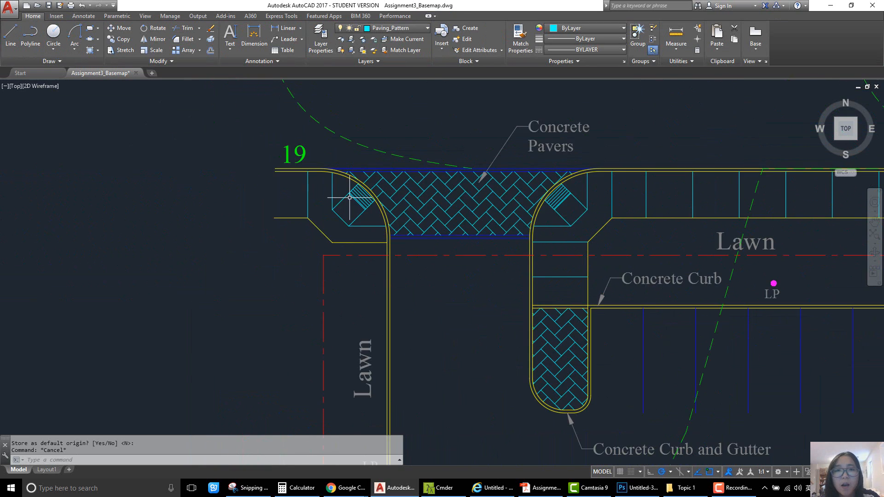
middle_drag(548, 198, 457, 198)
scroll(661, 198, up, 6)
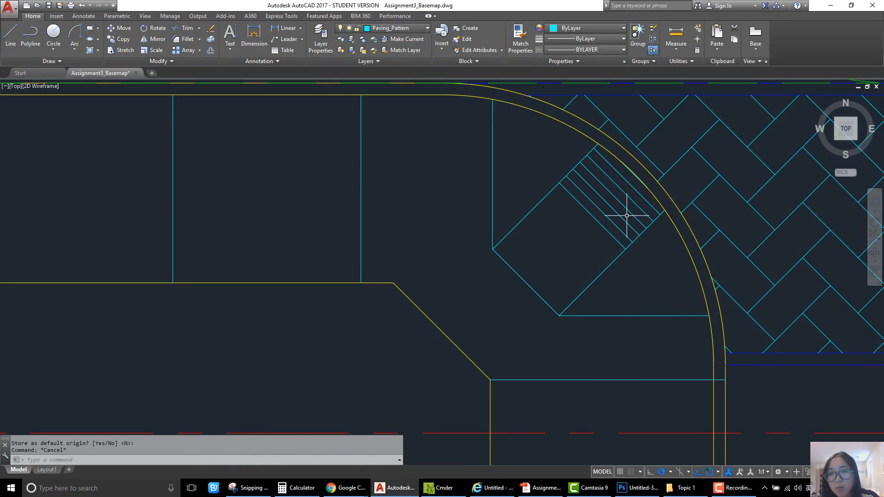
scroll(622, 218, down, 6)
middle_drag(579, 219, 646, 210)
scroll(304, 210, up, 6)
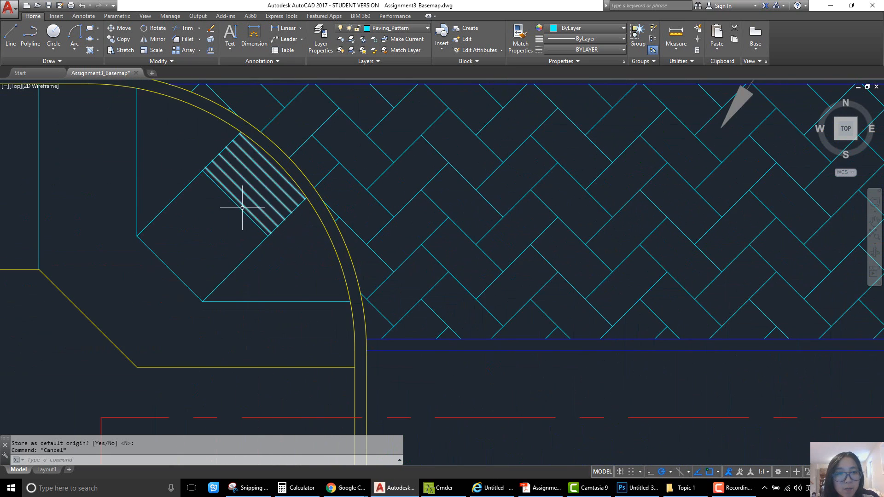
scroll(255, 205, down, 4)
middle_drag(253, 197, 143, 199)
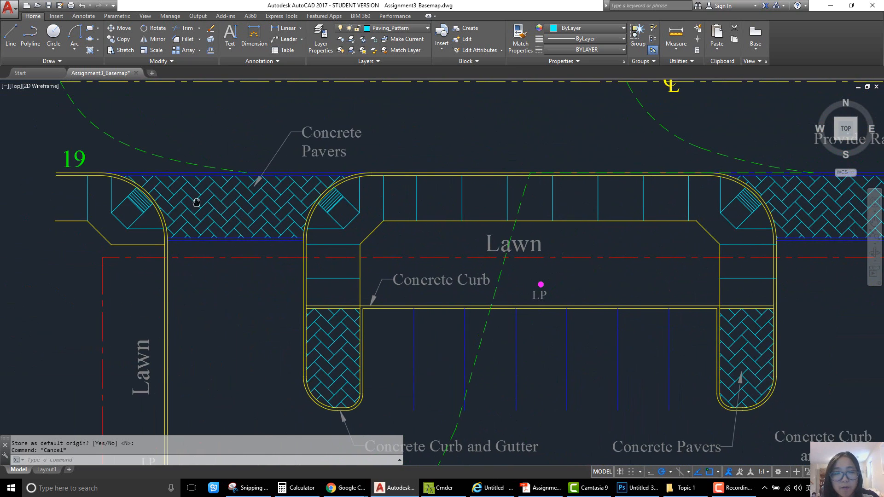
Delete the shared 90-degree and 0-degree hatches from the ramps at both entrances
click(144, 200)
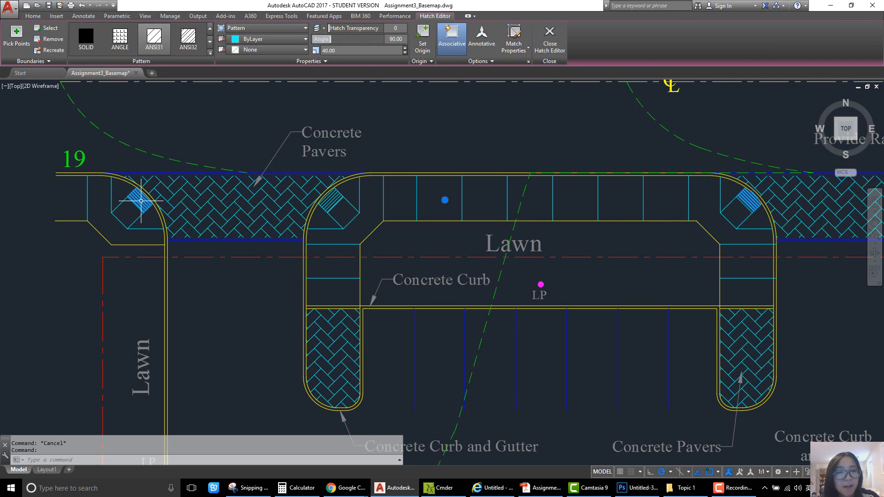
scroll(141, 200, down, 2)
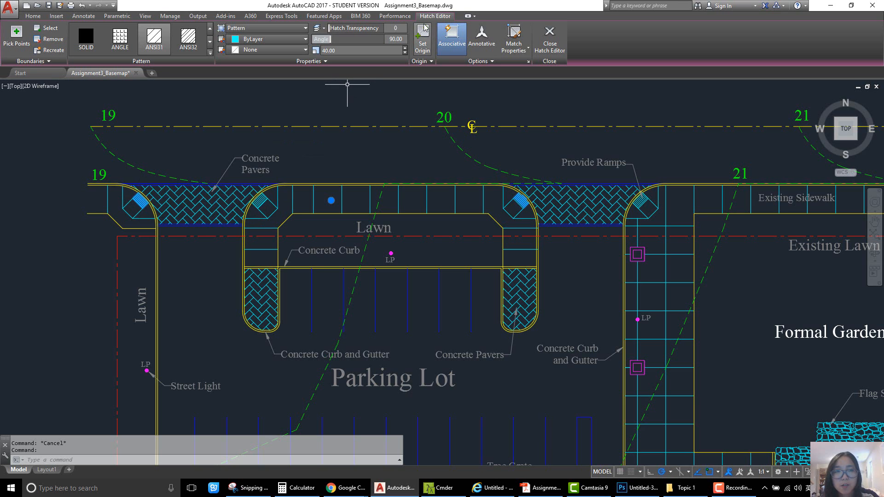
key(Delete)
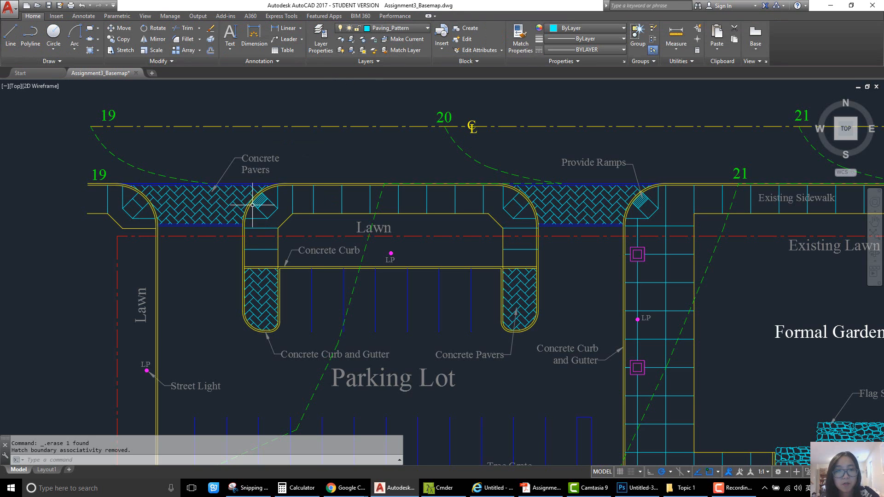
click(261, 199)
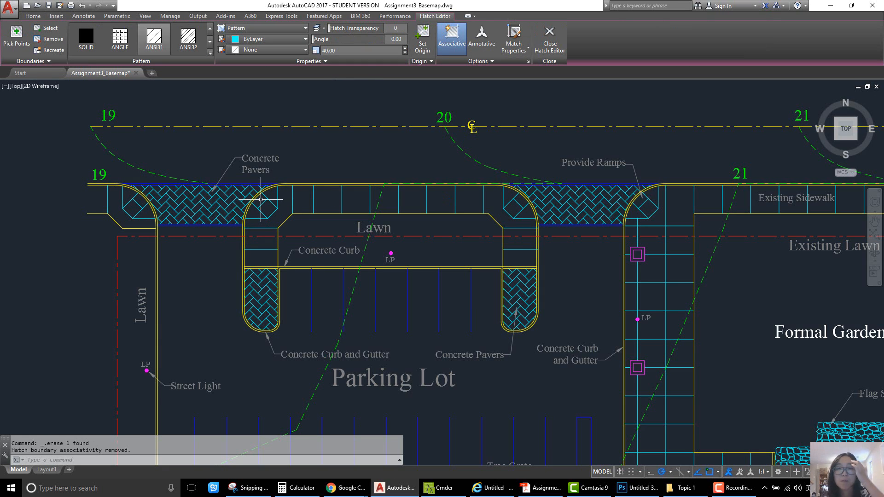
key(Escape)
Hatch the ramp on the east side of the west entrance with ANSI31 at angle 0 and scale 40, and end the hatch
middle_drag(149, 223, 206, 223)
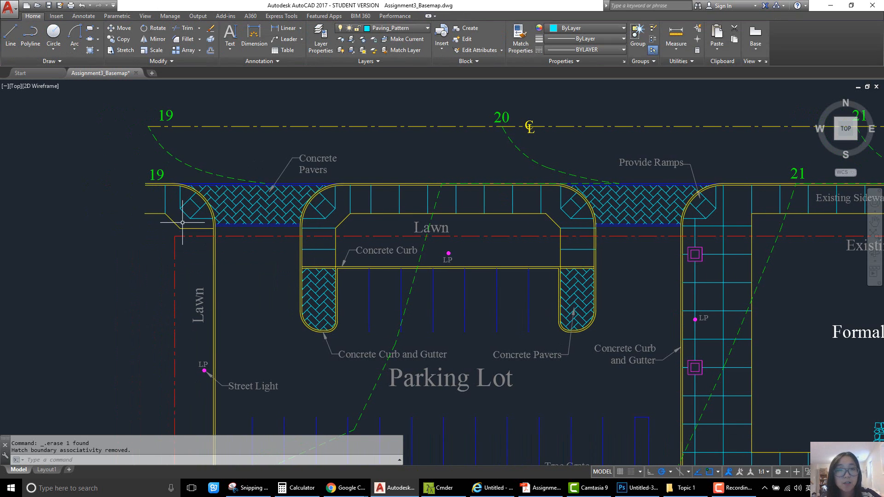
text(h)
key(Return)
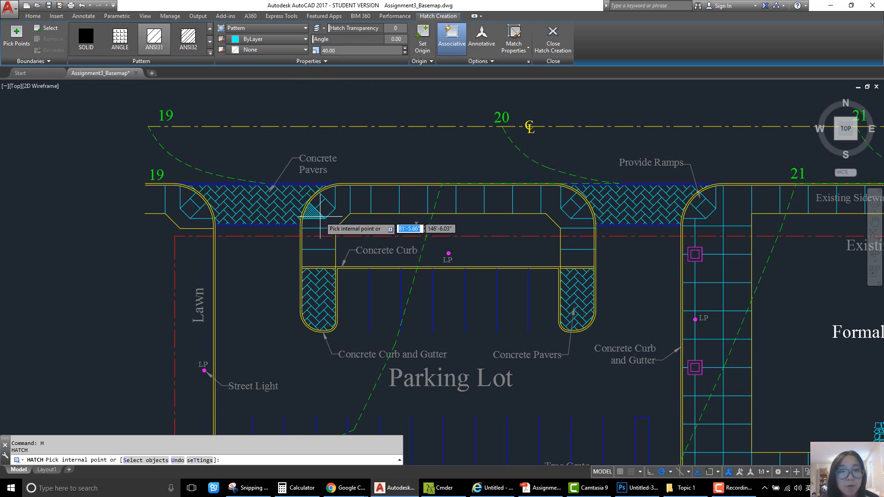
scroll(322, 201, up, 5)
click(316, 201)
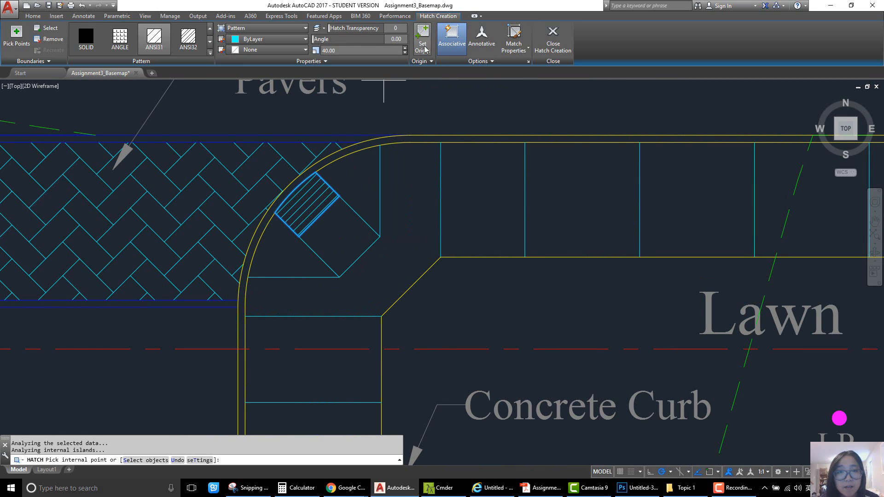
key(Return)
scroll(298, 249, down, 5)
Add a separate ANSI31 hatch at angle 0 and scale 40 to the ramp on the east side of the east entrance
scroll(299, 249, up, 4)
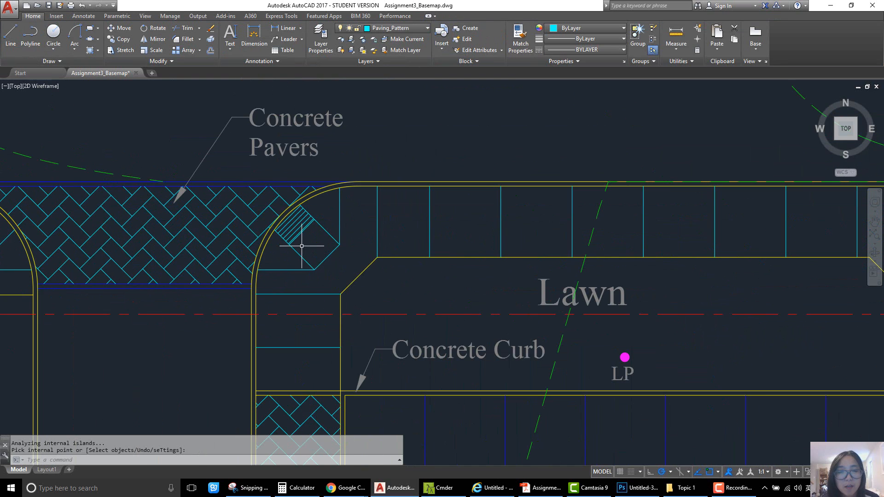
middle_drag(370, 250, 306, 250)
scroll(306, 250, down, 4)
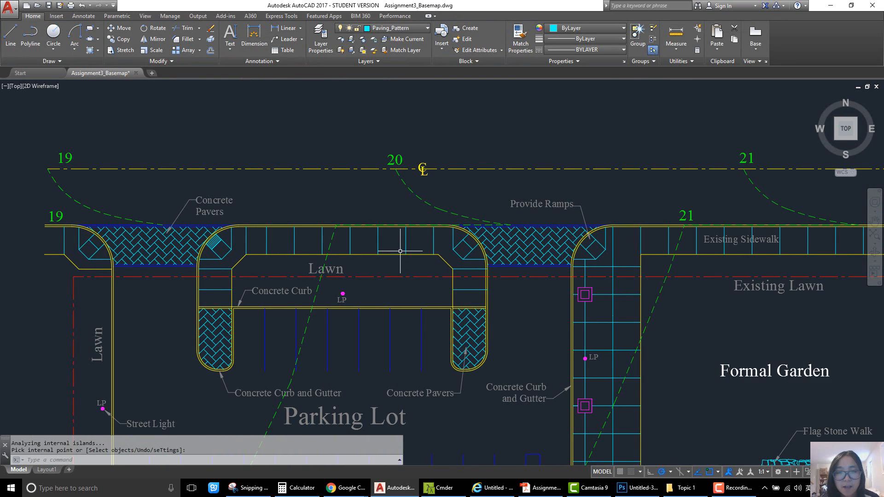
key(Return)
scroll(594, 244, up, 6)
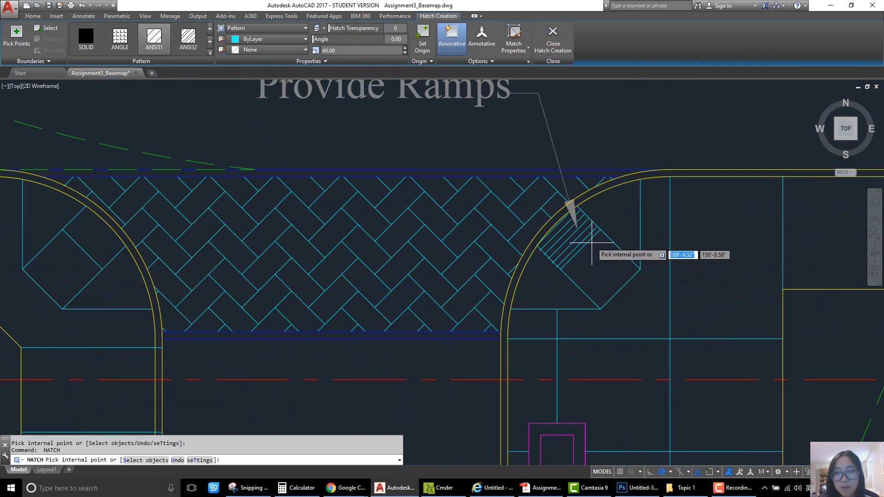
click(580, 240)
key(Return)
scroll(576, 221, down, 4)
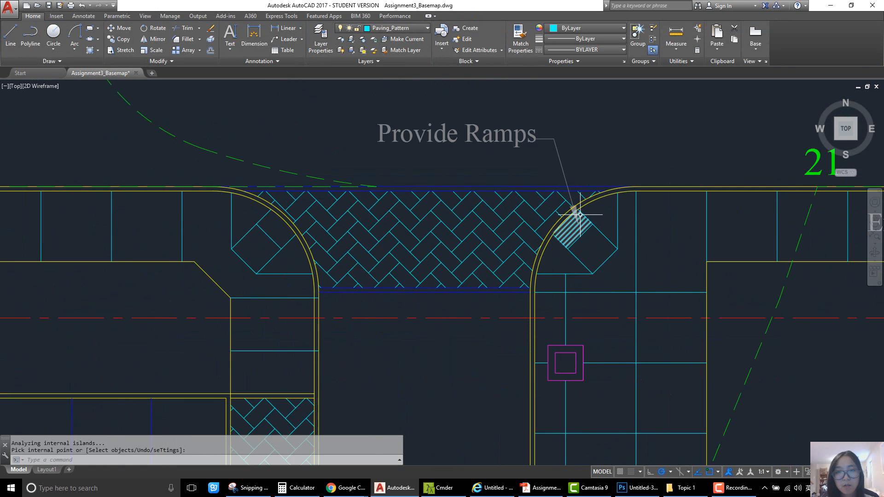
Set the 0-degree hatch's origin at the bottom corner of the ramp on the east side of the west entrance
middle_drag(401, 235, 568, 223)
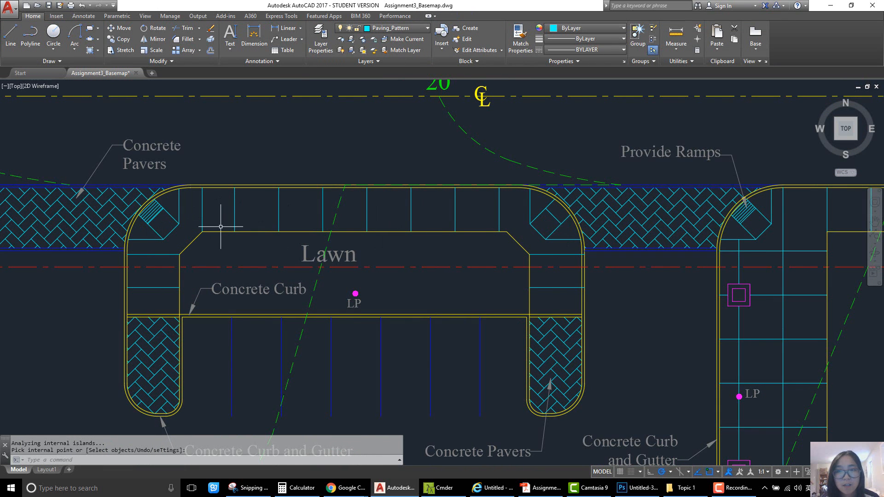
mouse_move(222, 227)
middle_down()
mouse_move(319, 229)
mouse_move(266, 229)
middle_up()
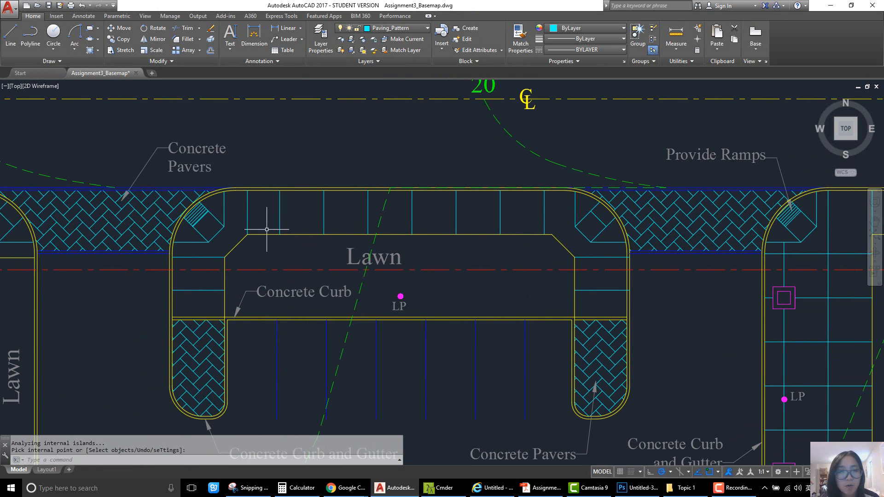
click(196, 214)
mouse_move(196, 214)
click(250, 252)
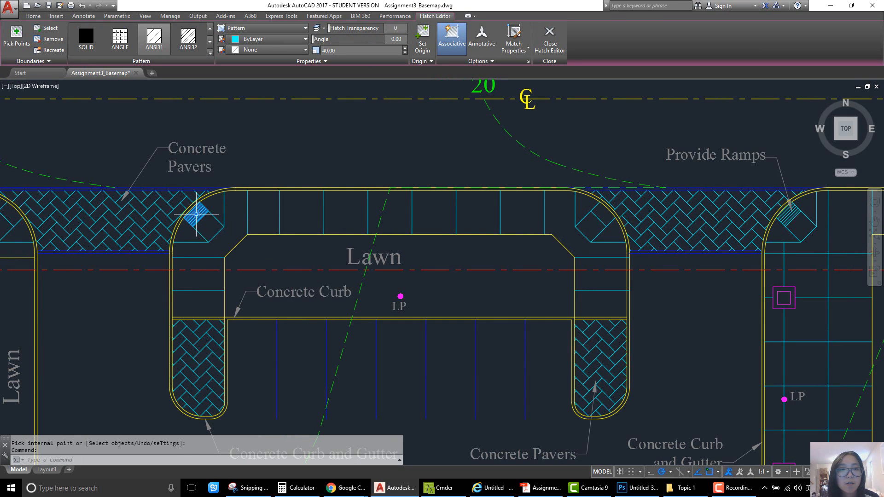
click(422, 35)
scroll(198, 230, up, 8)
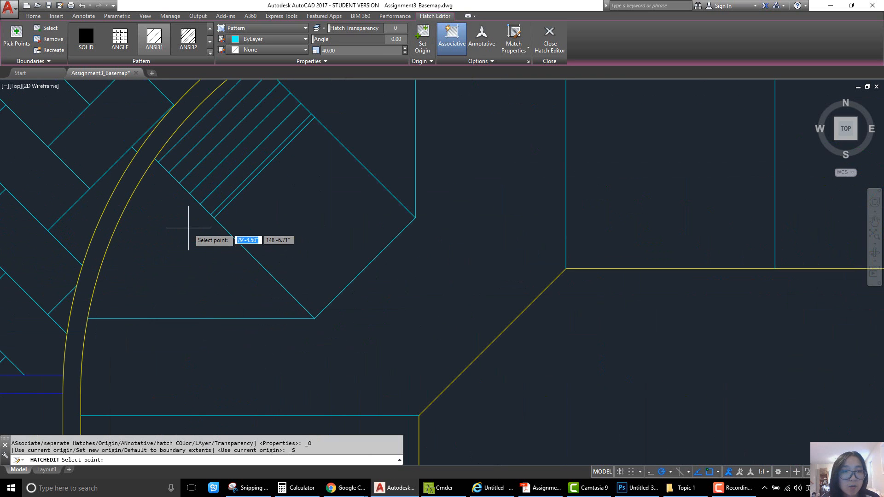
middle_drag(173, 198, 224, 243)
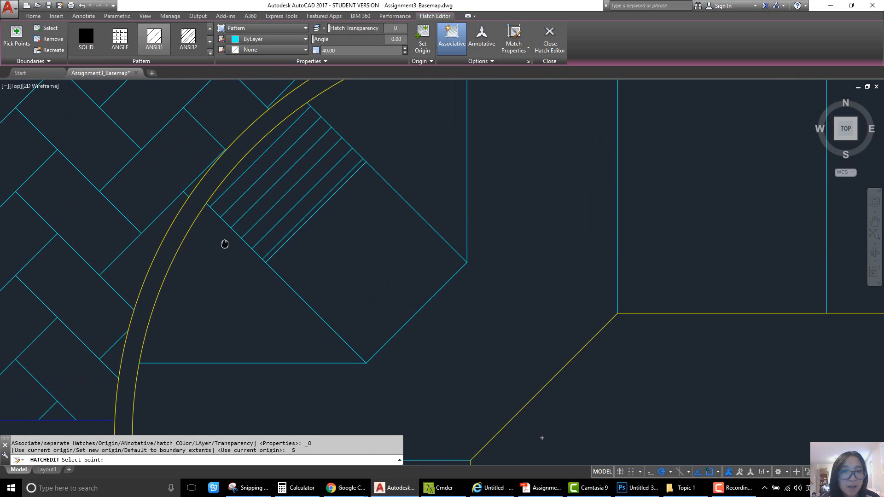
scroll(261, 259, up, 2)
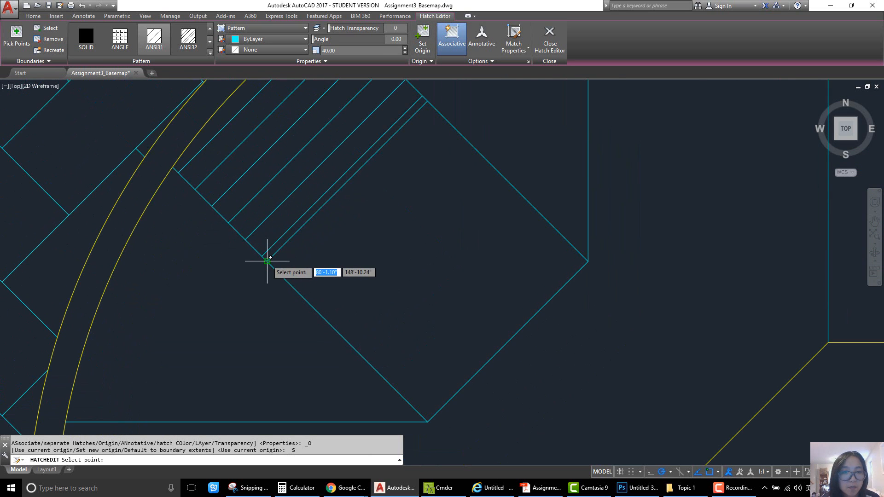
click(267, 262)
scroll(185, 261, down, 8)
middle_drag(502, 257, 173, 257)
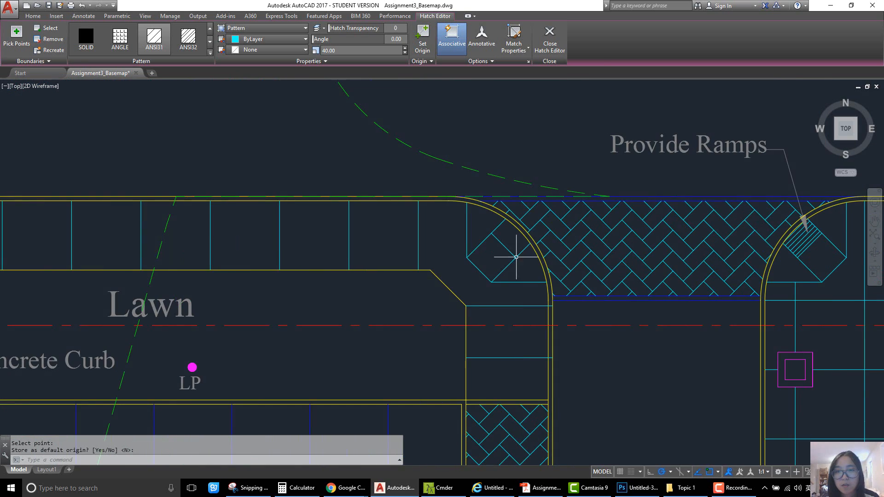
scroll(296, 257, down, 5)
scroll(410, 274, up, 1)
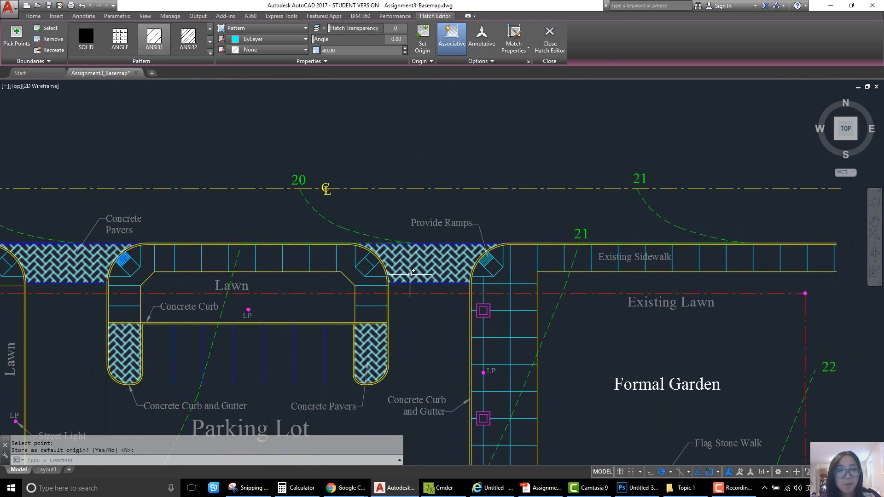
Set the hatch origin at the bottom corner of the ramp on the east side of the east entrance
key(Escape)
scroll(493, 265, up, 9)
click(477, 260)
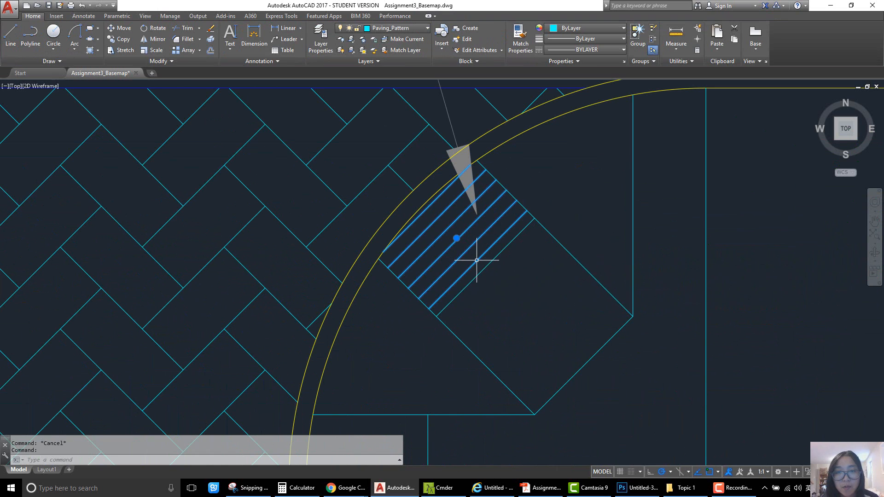
click(422, 39)
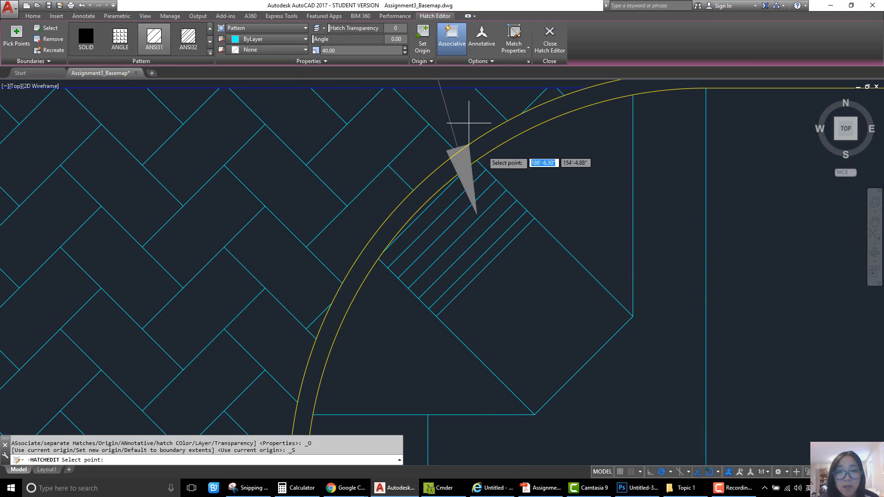
click(437, 316)
right_click(525, 275)
key(Escape)
key(Escape)
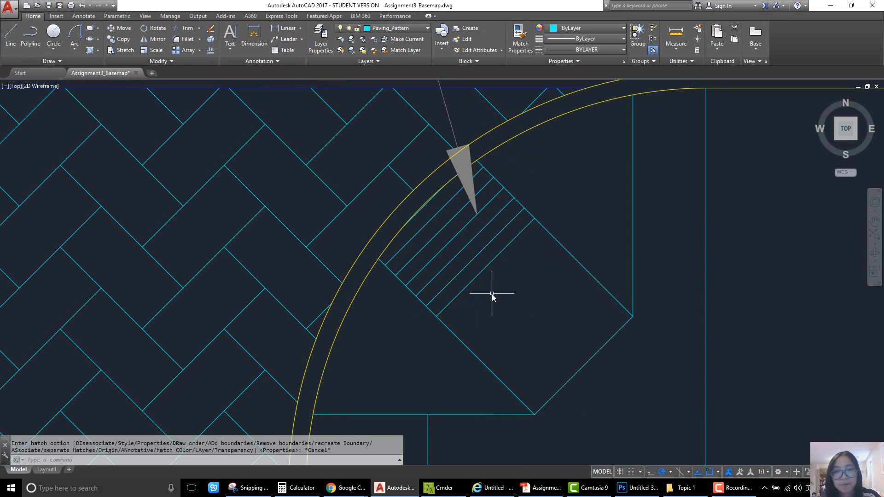
Hatch the ramp on the west side of the west entrance with ANSI31 at angle 90 and scale 40, with the origin at its west corner
scroll(493, 296, down, 8)
middle_drag(209, 287, 483, 258)
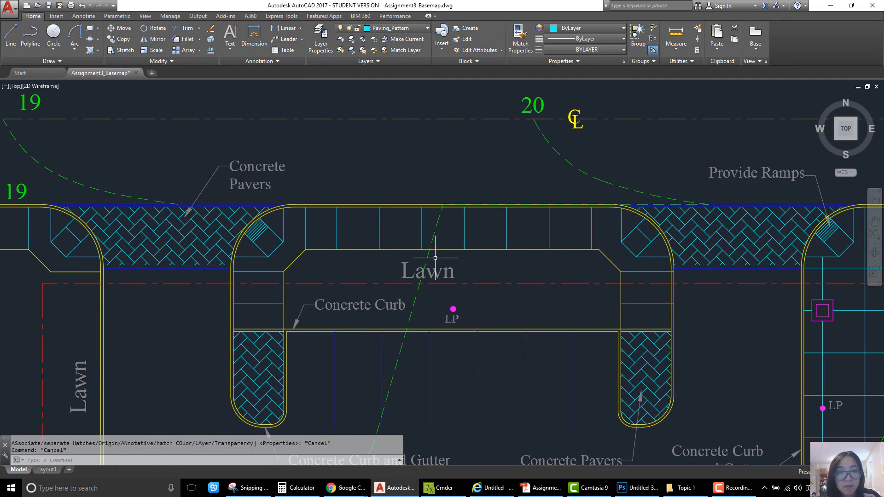
middle_drag(227, 246, 427, 239)
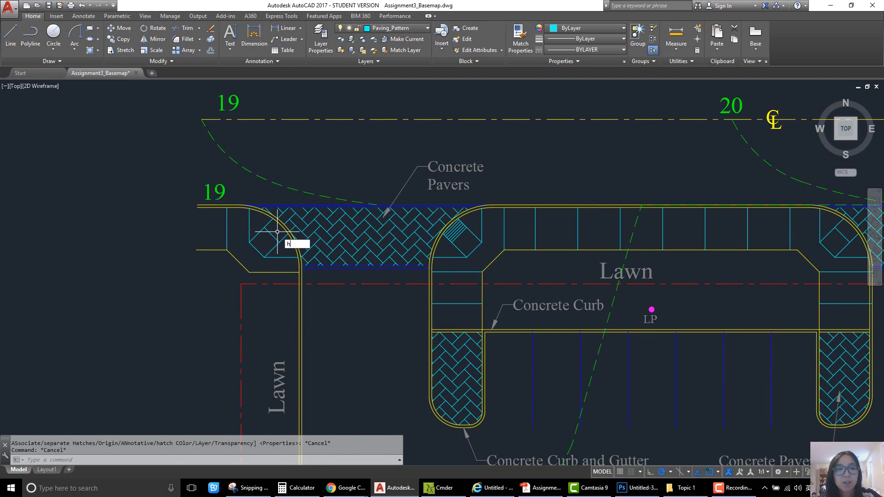
text(h)
key(Return)
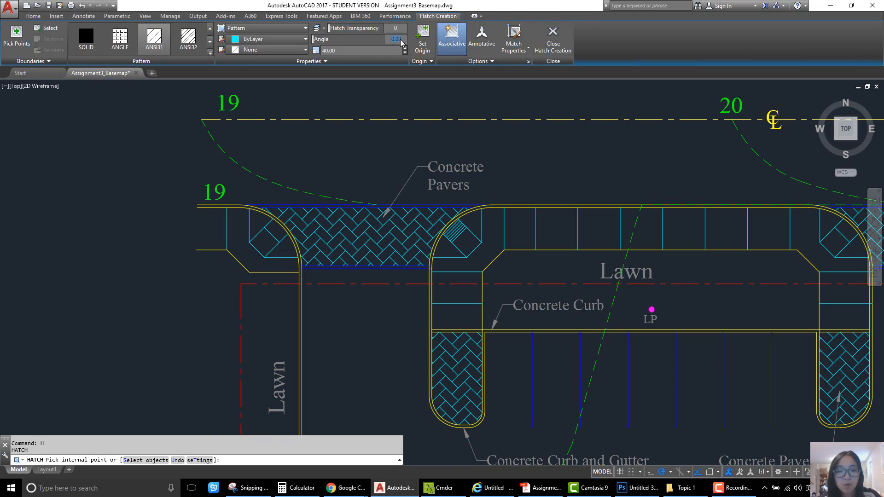
click(428, 42)
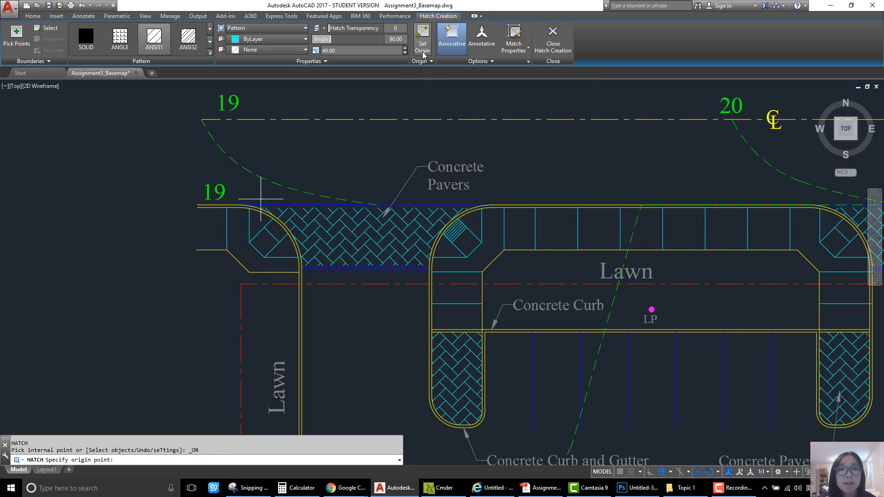
scroll(258, 228, up, 4)
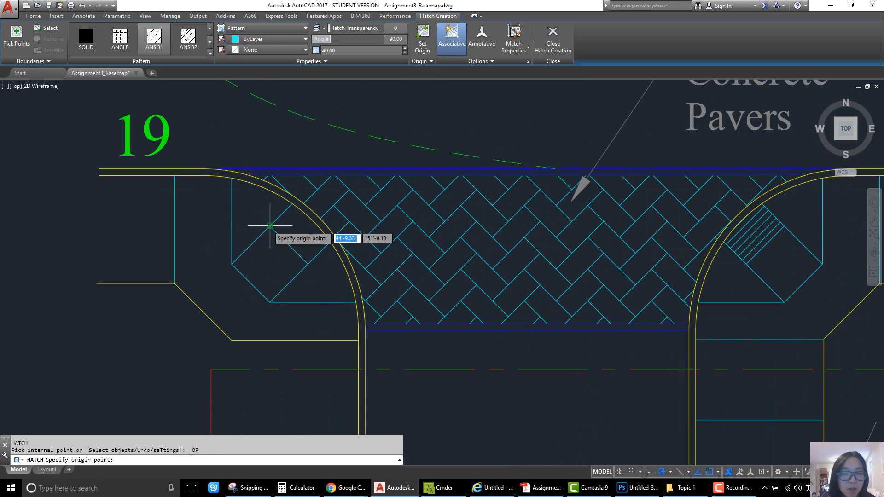
click(271, 226)
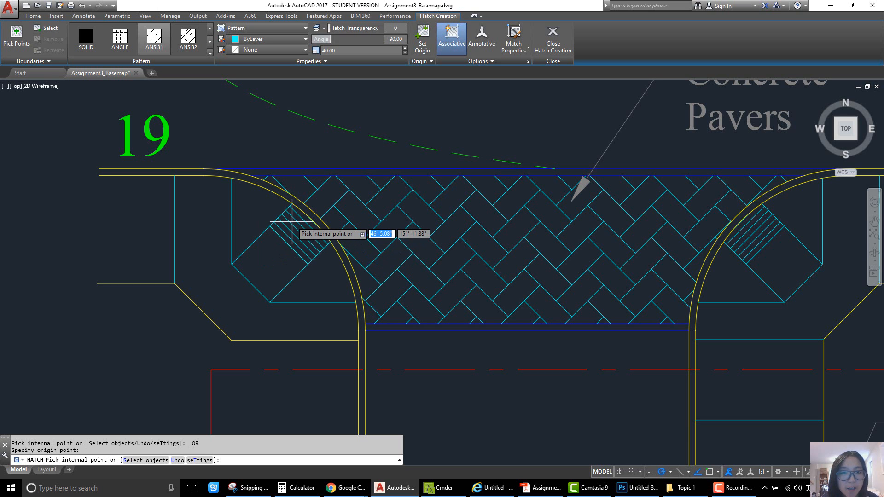
click(292, 222)
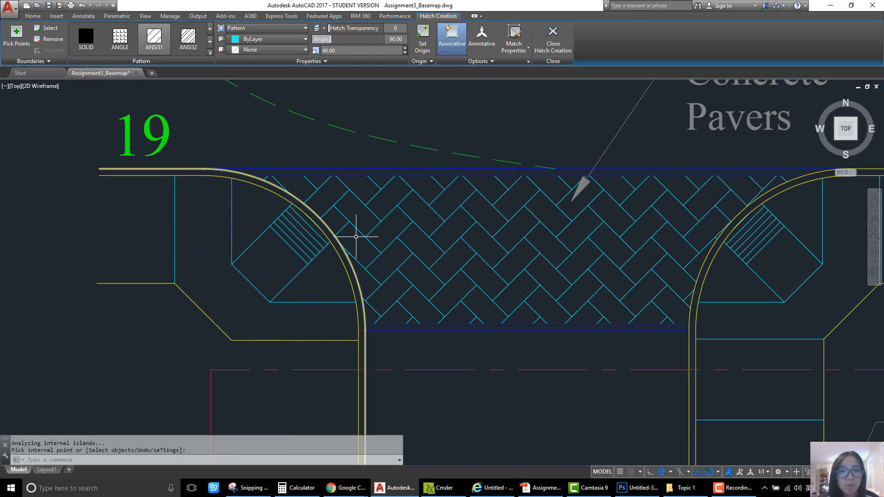
key(Escape)
Try to hatch the ramp on the west side of the east entrance with ANSI31 at angle 90, using its west corner as origin
scroll(356, 237, down, 6)
scroll(625, 178, up, 2)
click(662, 177)
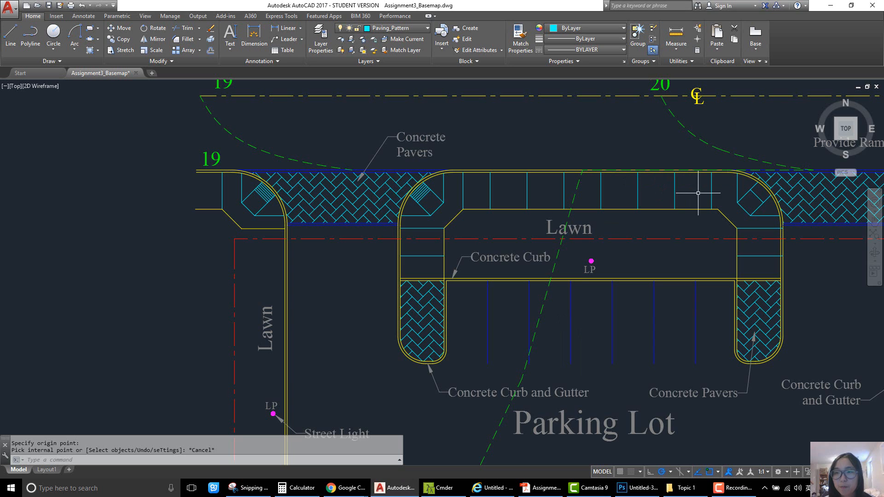
middle_drag(701, 199, 493, 212)
scroll(561, 203, up, 2)
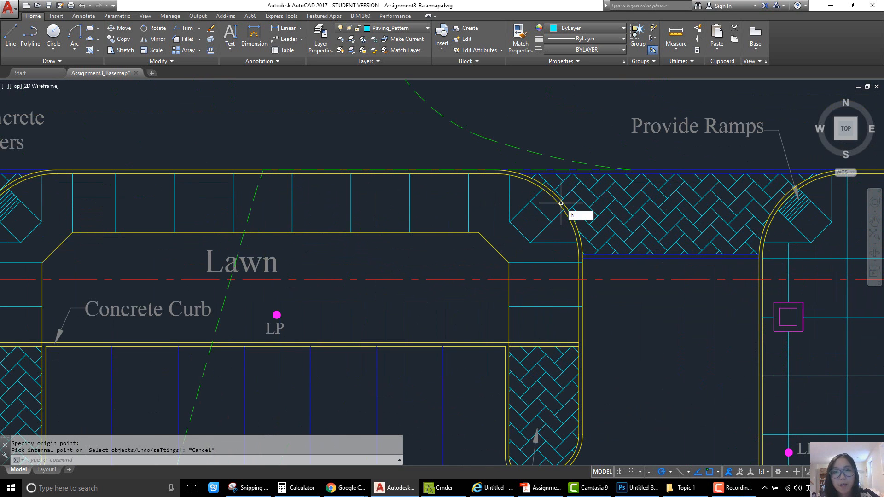
text(h)
key(Return)
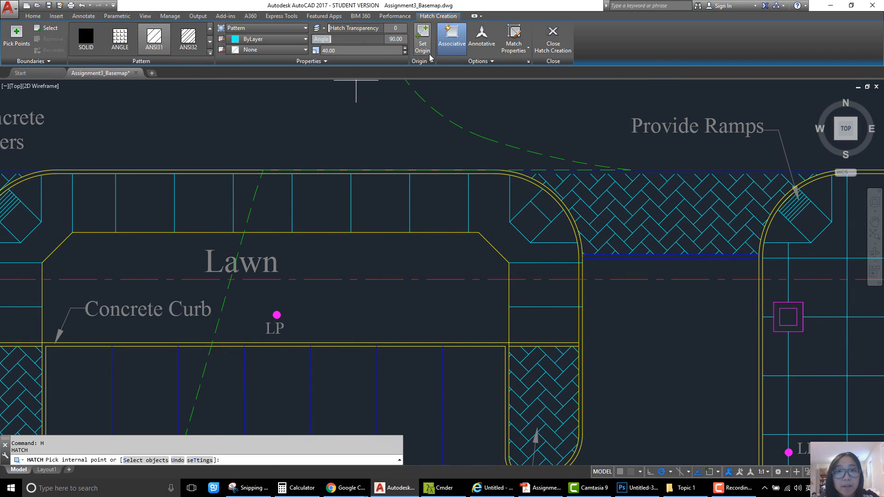
click(423, 41)
scroll(555, 198, up, 3)
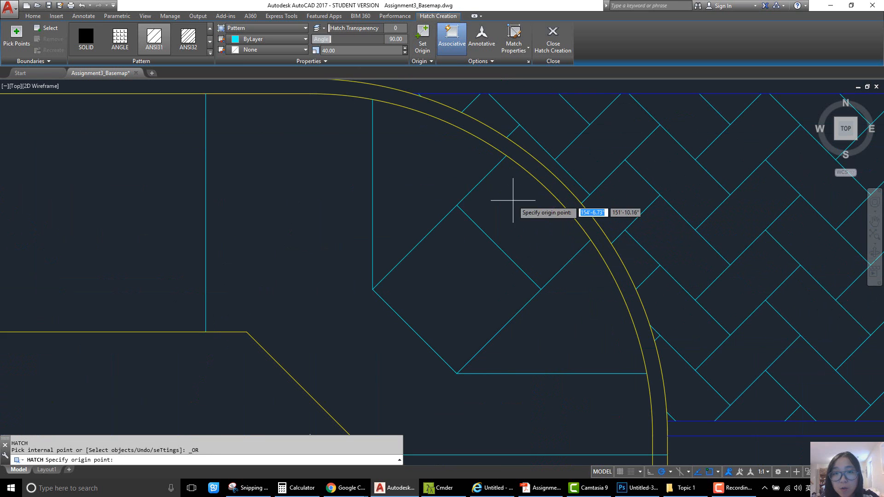
click(458, 202)
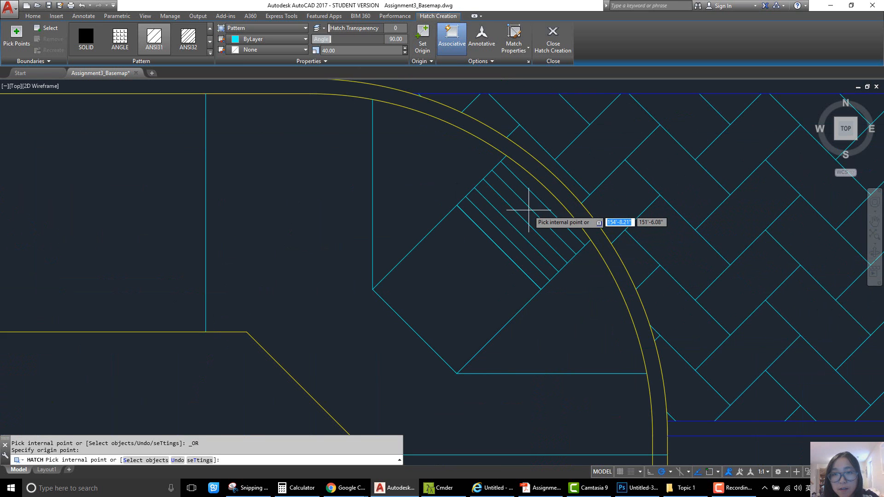
click(530, 211)
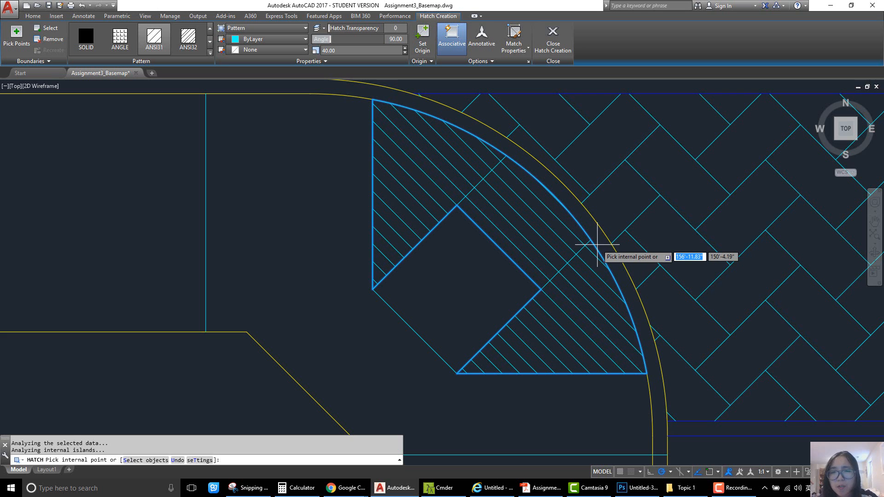
key(Escape)
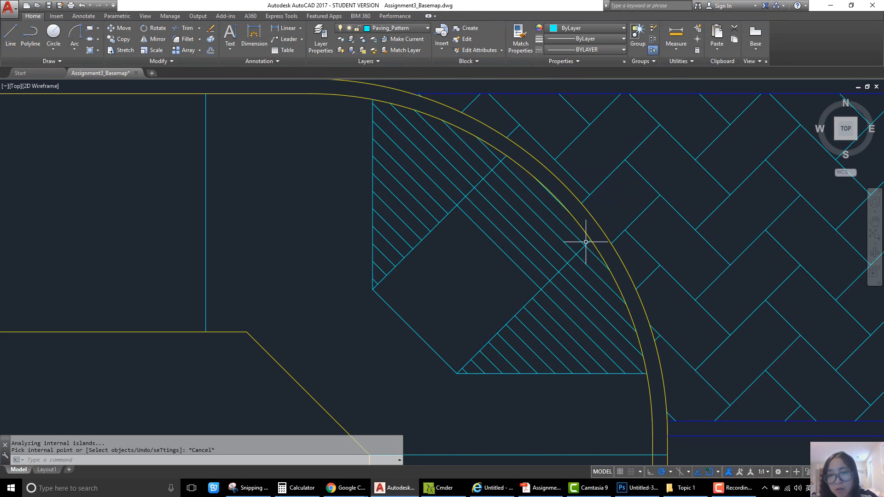
Delete the hatch that spills past the ramp on the west side of the east entrance
scroll(586, 244, up, 8)
scroll(579, 253, up, 3)
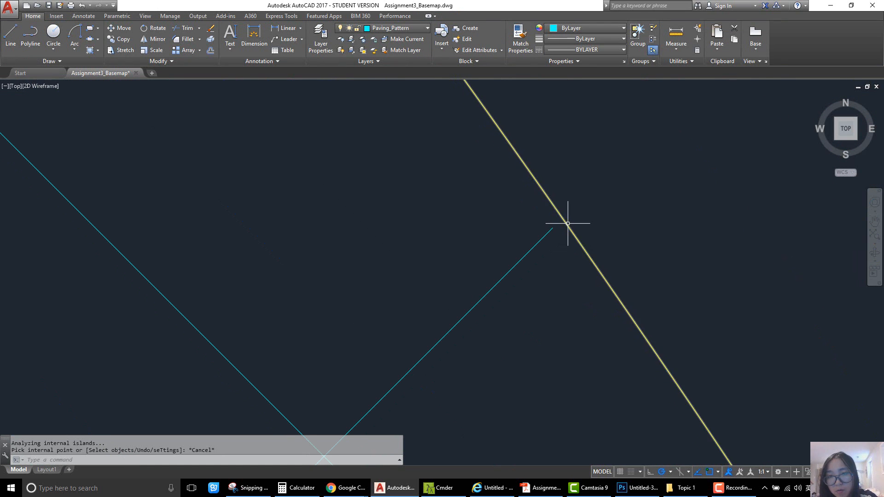
scroll(569, 233, down, 4)
scroll(518, 247, down, 3)
click(519, 247)
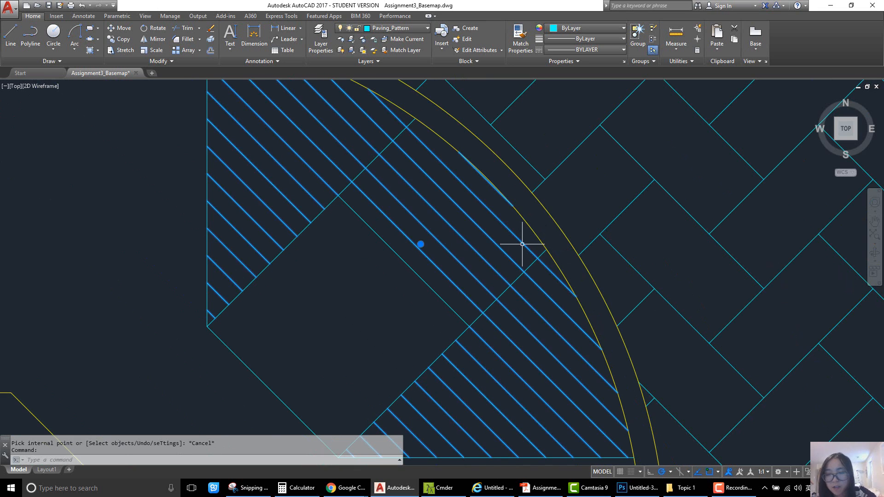
key(Delete)
Extend the two side lines of the ramp west of the east entrance to the inner curb arc to close the gaps
scroll(519, 263, up, 3)
scroll(519, 263, down, 3)
scroll(456, 170, up, 6)
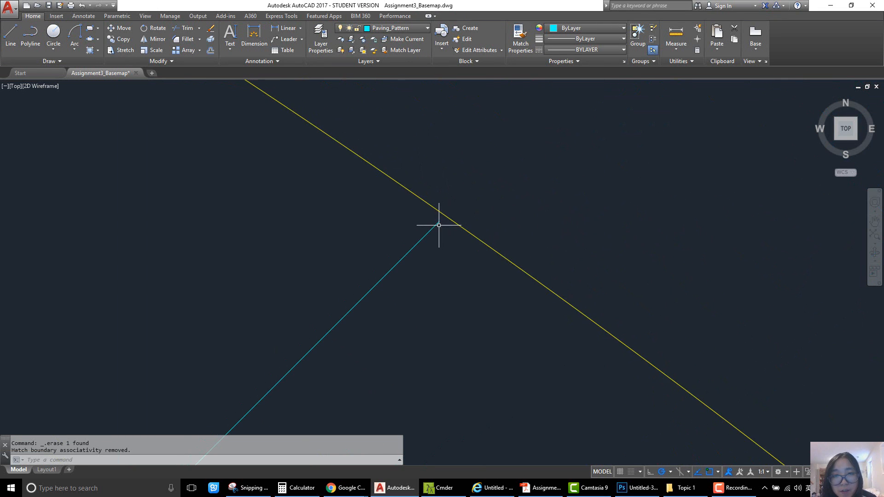
scroll(436, 229, up, 2)
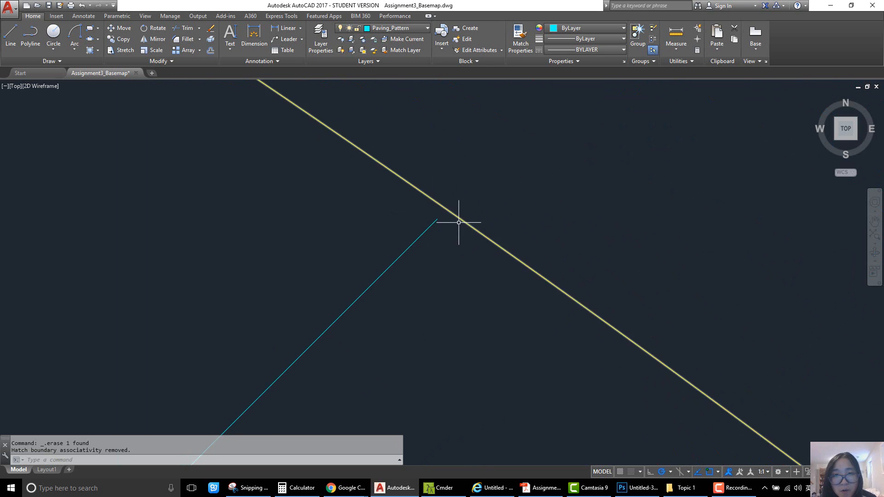
scroll(457, 222, down, 3)
scroll(456, 221, down, 5)
scroll(470, 227, up, 4)
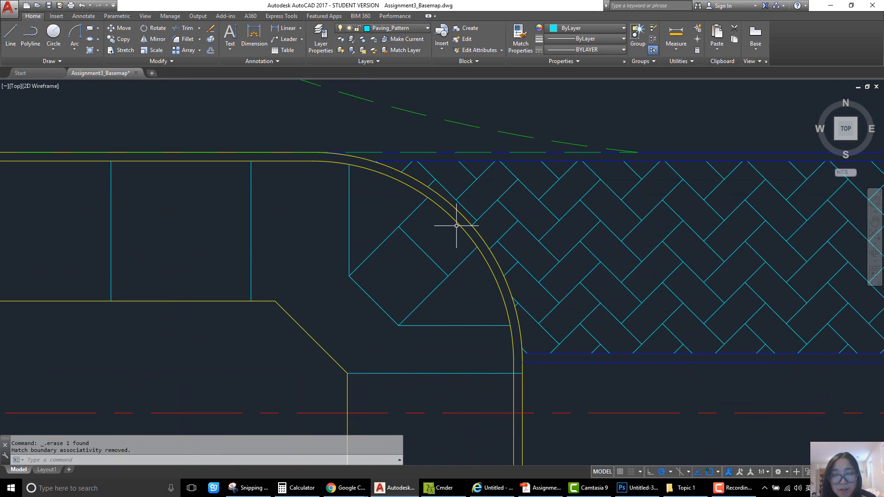
click(476, 242)
text(ex)
key(Return)
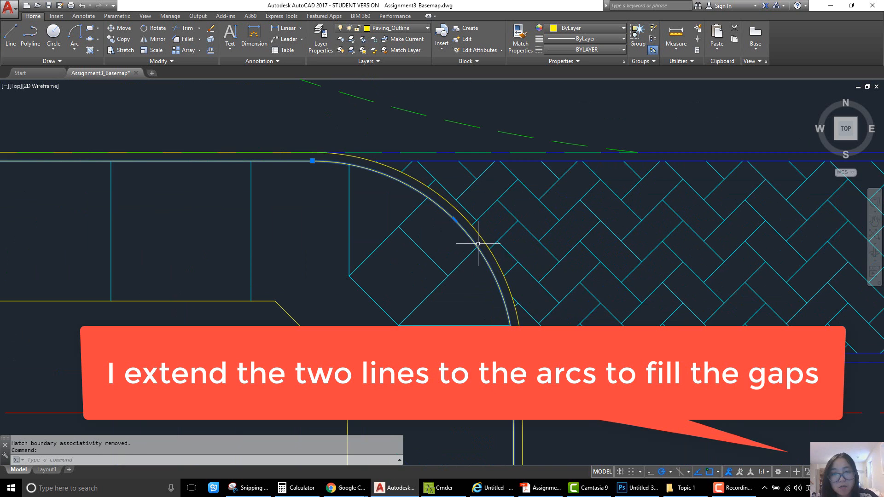
scroll(471, 253, up, 2)
scroll(471, 255, up, 2)
click(473, 254)
scroll(458, 268, down, 2)
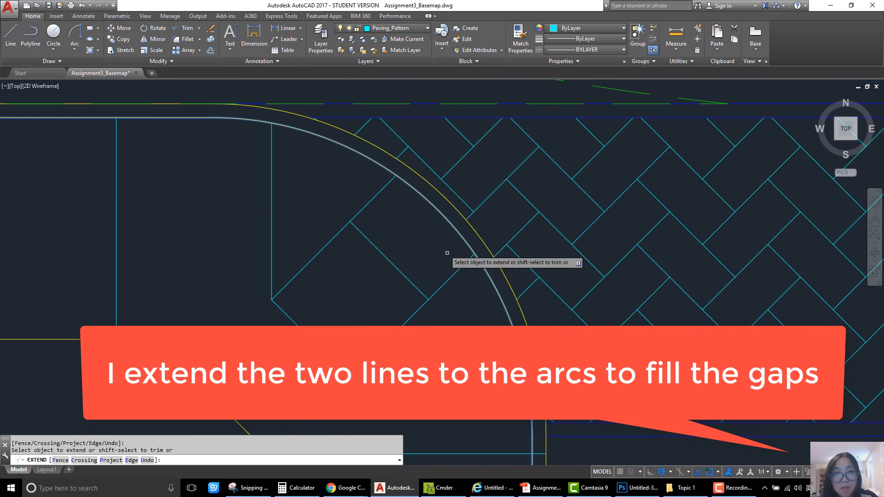
scroll(395, 188, up, 4)
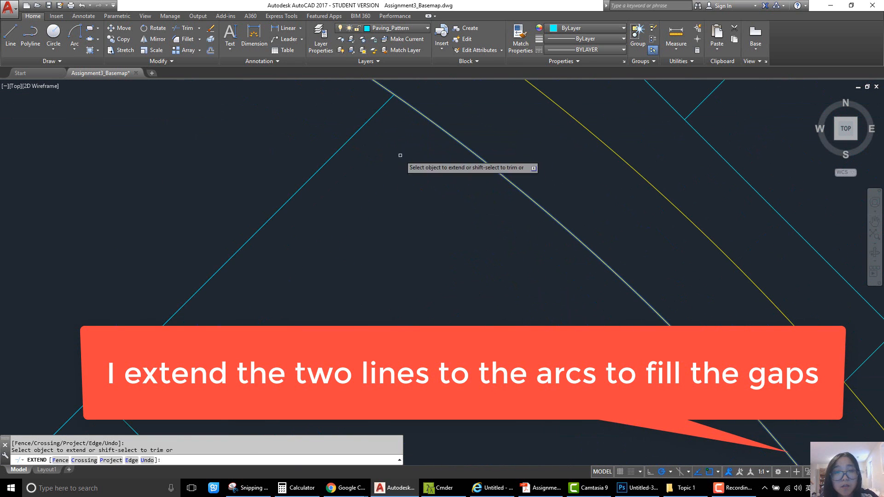
scroll(445, 236, down, 3)
key(Escape)
scroll(463, 253, up, 4)
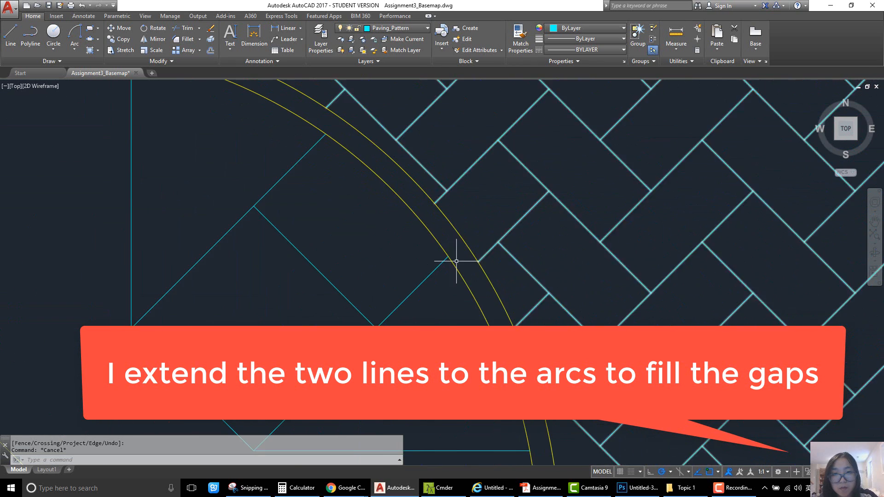
scroll(430, 203, down, 6)
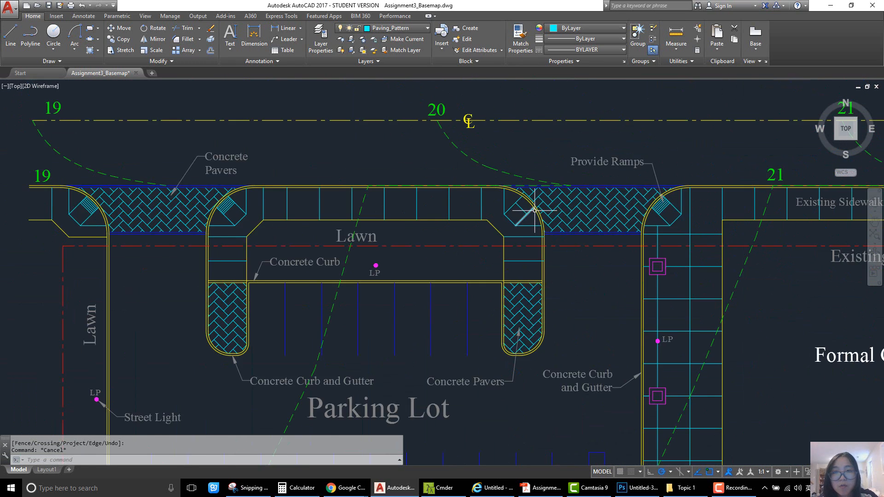
Hatch the closed ramp on the west side of the east entrance with ANSI31 at angle 90 and scale 40, with its origin at the west corner
scroll(507, 221, up, 6)
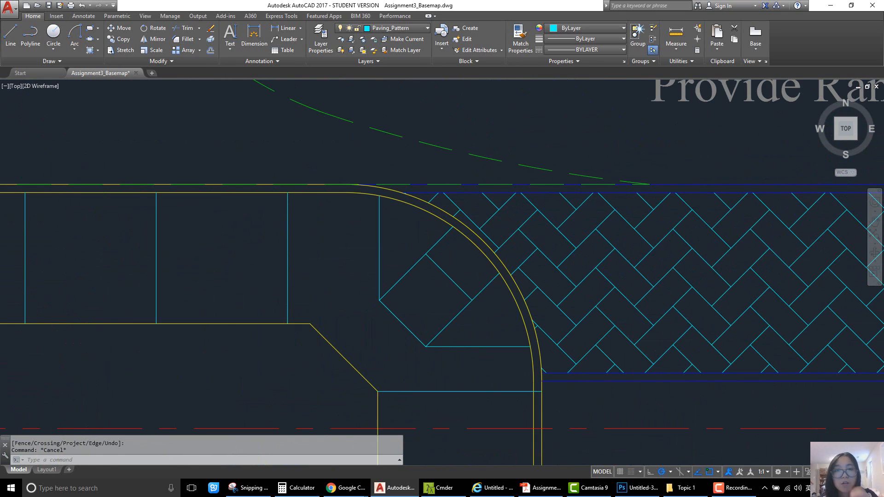
text(h)
key(Return)
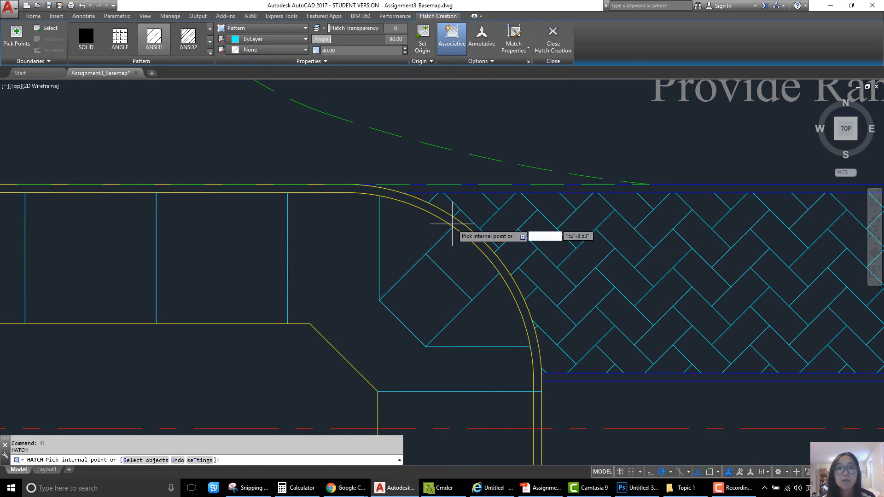
click(425, 42)
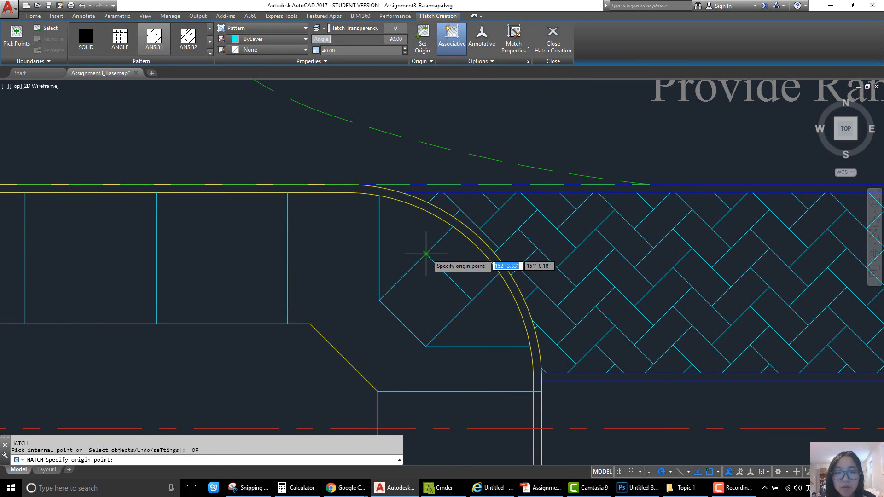
click(445, 253)
click(461, 256)
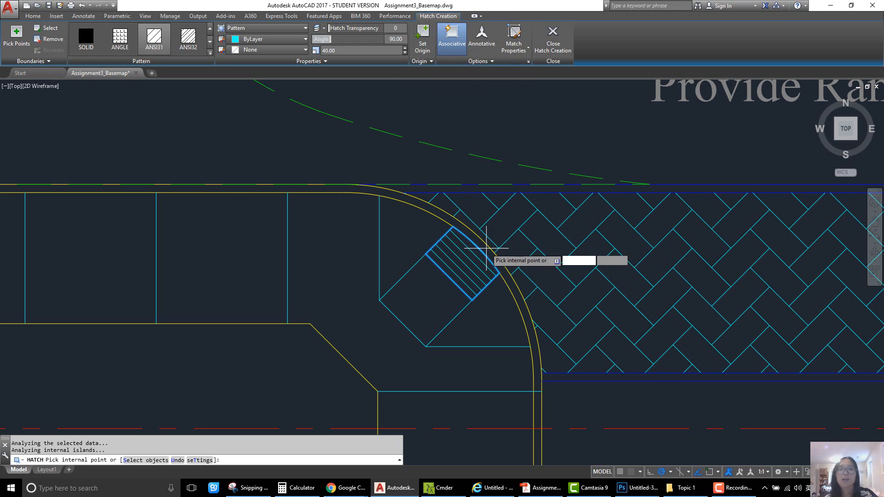
scroll(486, 249, down, 4)
key(Escape)
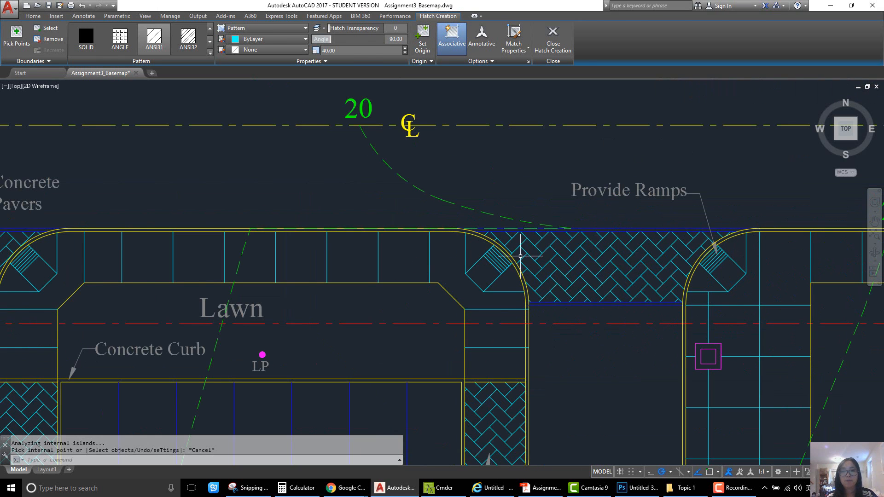
Switch to the Assignment5 PDF and look up the hatch pattern for the ADA parking striping
scroll(465, 255, down, 2)
middle_drag(456, 277, 507, 186)
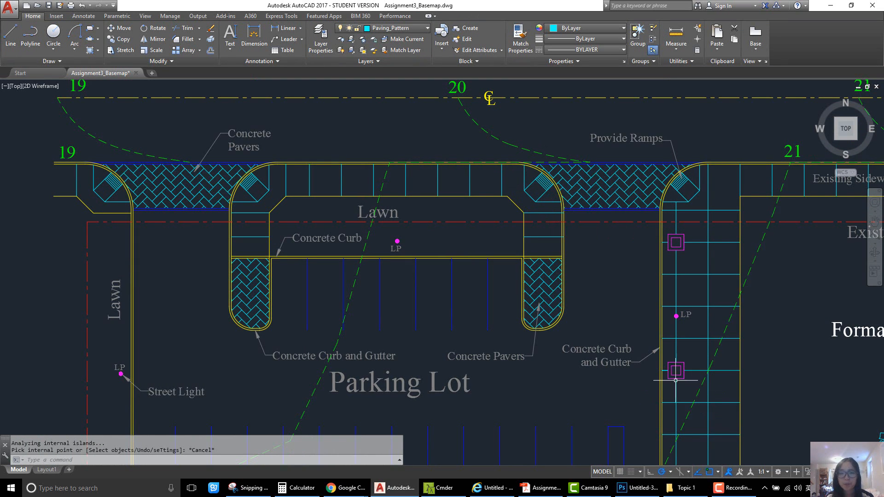
click(544, 488)
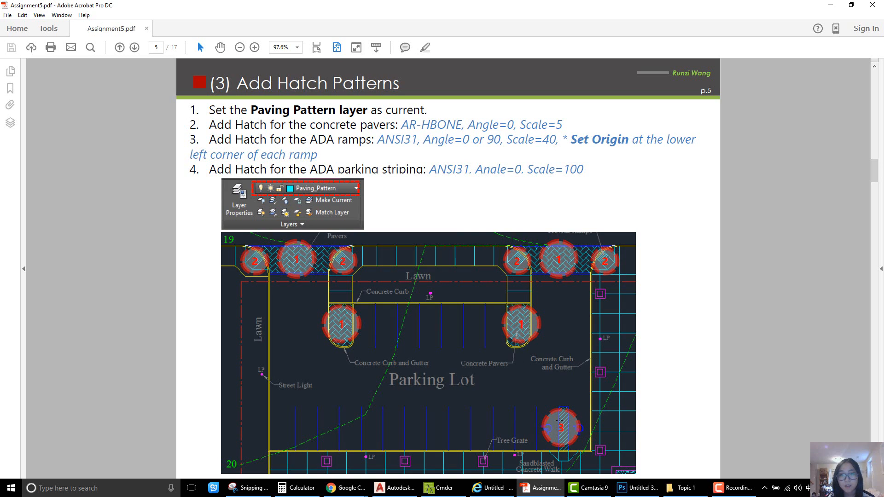
drag(430, 170, 471, 167)
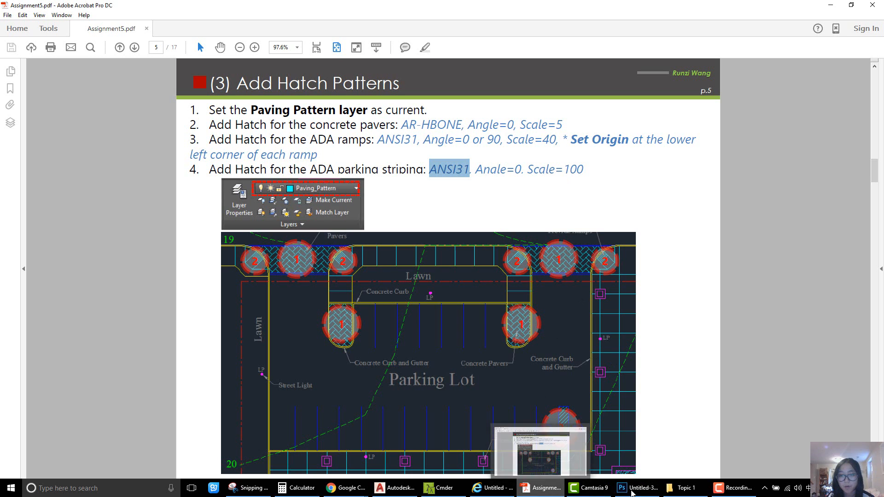
Switch to AutoCAD and hatch the ADA parking striping rectangle in the parking lot's southeast corner with ANSI31 at angle 0 and scale 100
click(380, 488)
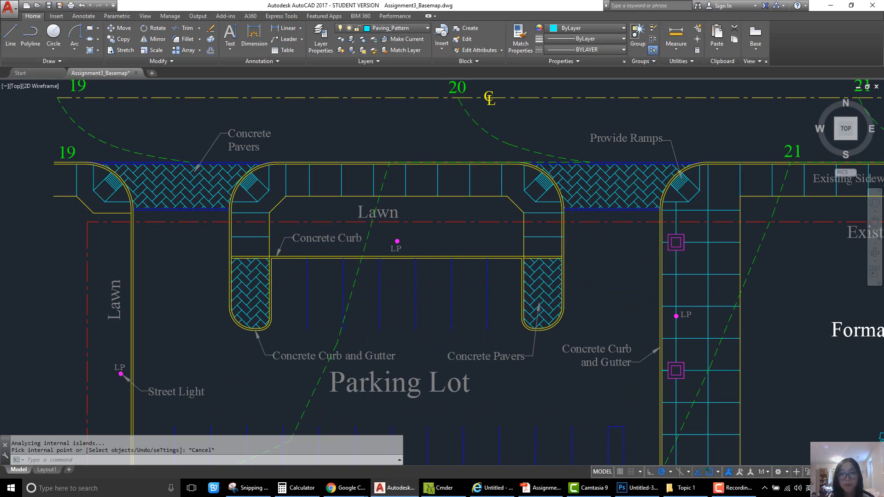
middle_drag(542, 244, 509, 219)
text(h)
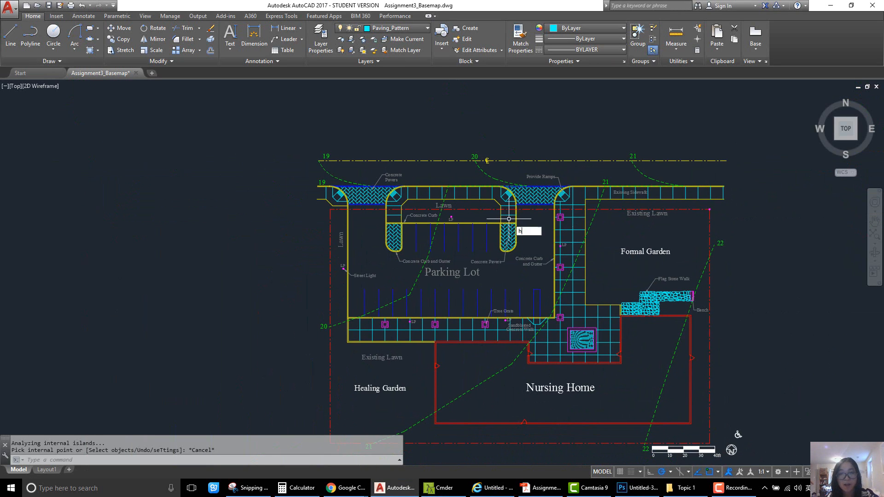
key(Return)
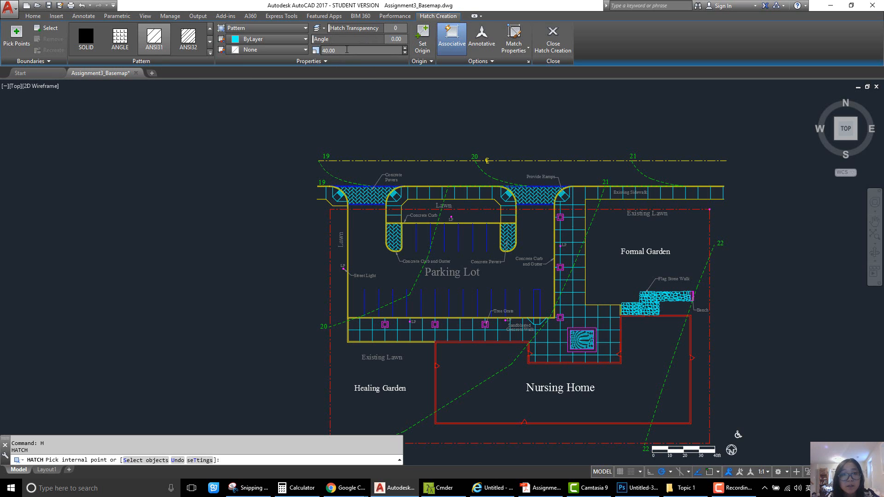
text(100)
key(Return)
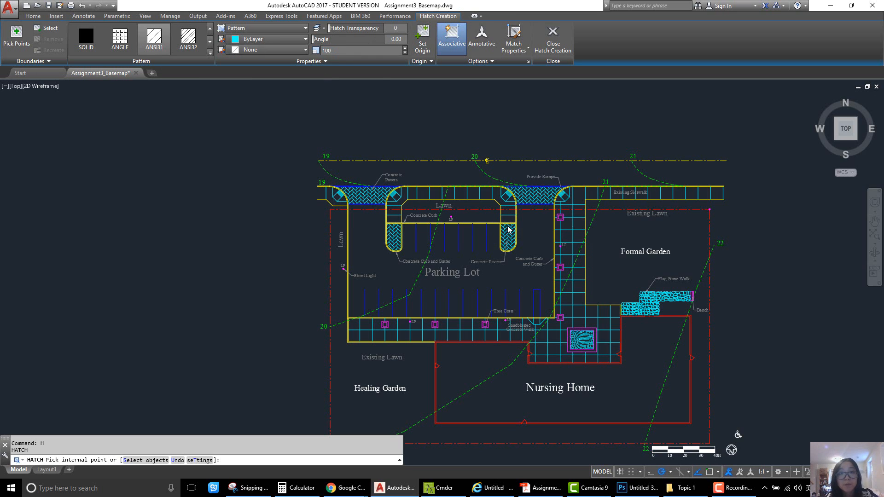
middle_drag(558, 307, 514, 304)
scroll(514, 304, up, 6)
click(493, 298)
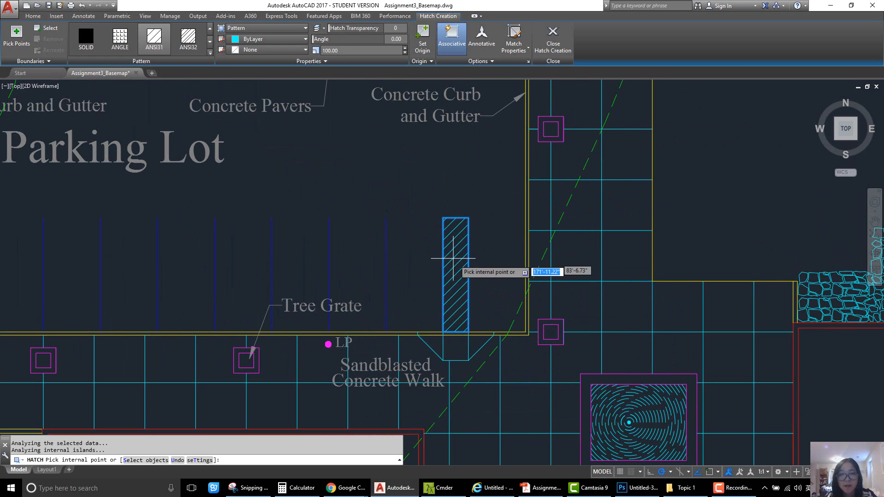
scroll(487, 284, down, 5)
key(Return)
scroll(467, 280, down, 1)
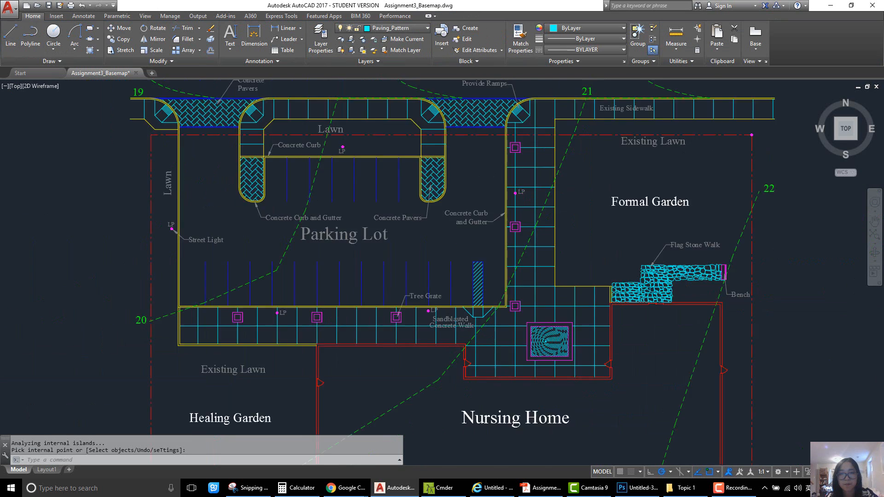
Switch to the Assignment5 PDF and read the instructions on creating and inserting the ADA block
middle_drag(467, 281, 435, 264)
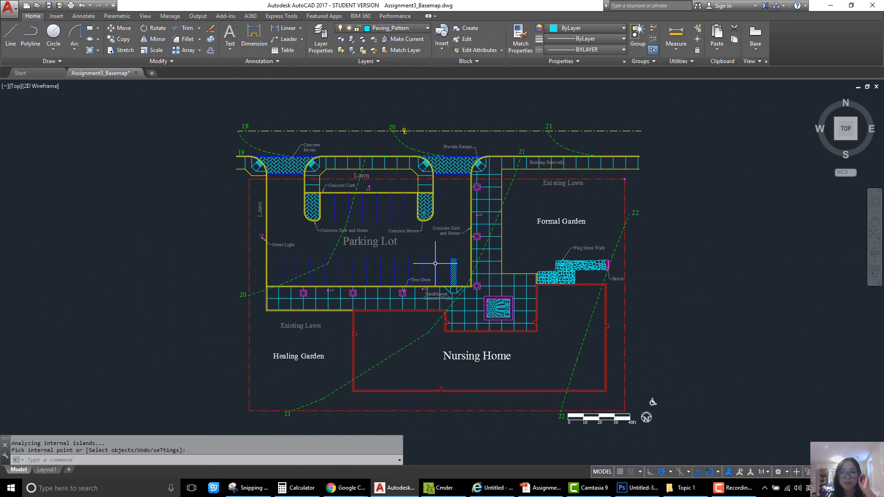
click(541, 488)
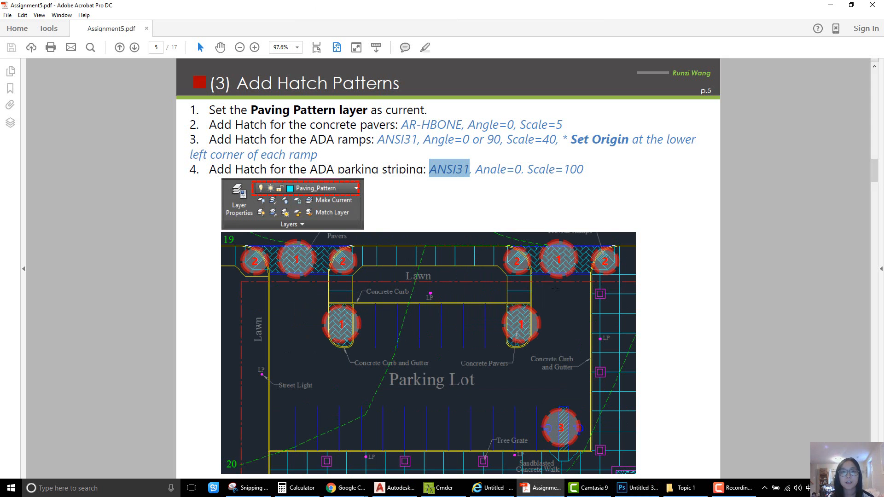
click(740, 317)
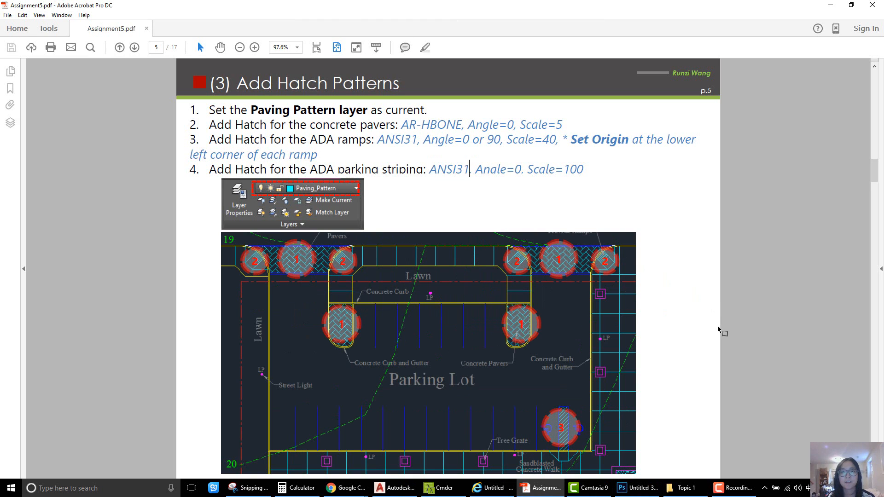
scroll(718, 325, down, 3)
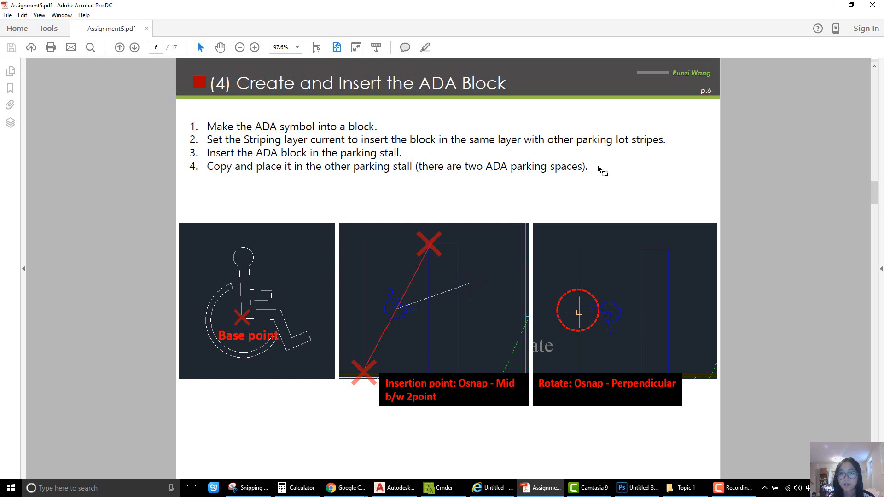
Switch back to AutoCAD and make layer 0 current for defining the wheelchair symbol block
click(394, 487)
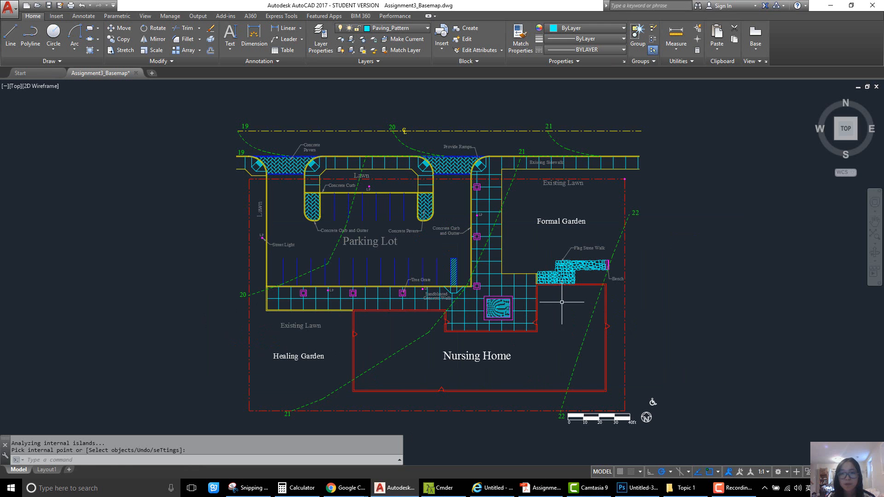
scroll(661, 371, up, 6)
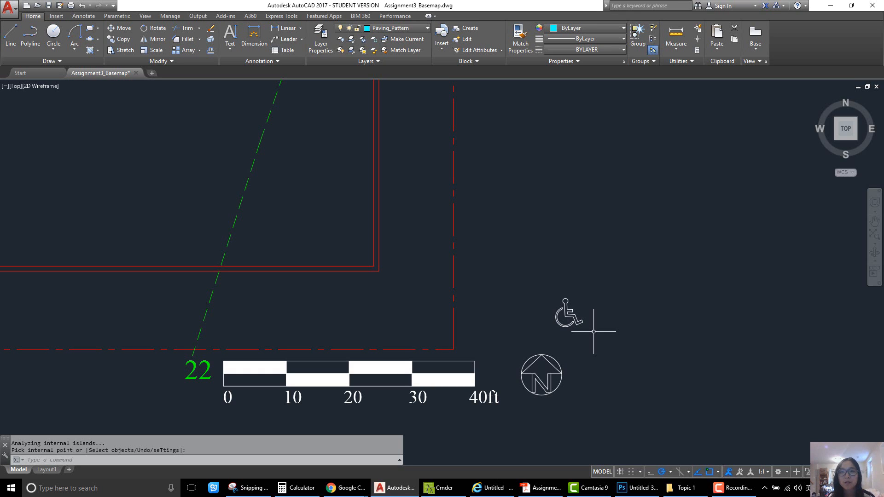
click(399, 29)
click(398, 40)
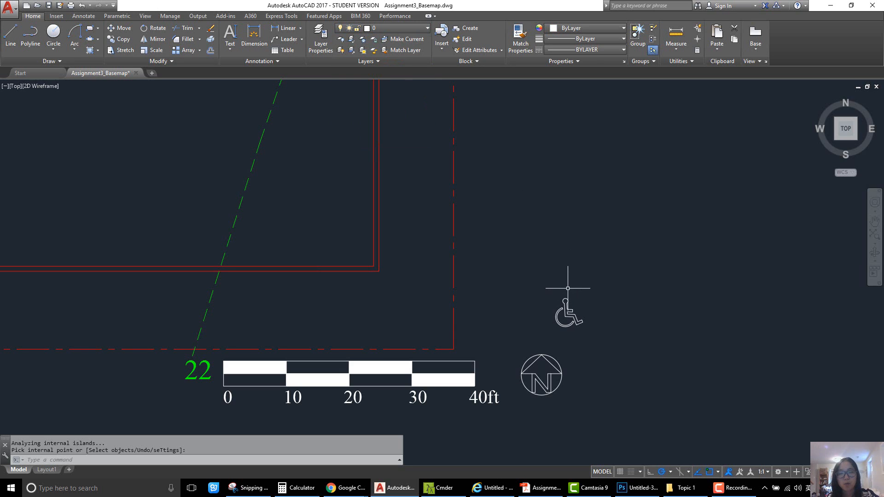
Start a block definition named ADA with its base point at the hip corner of the wheelchair figure
text(B)
key(Return)
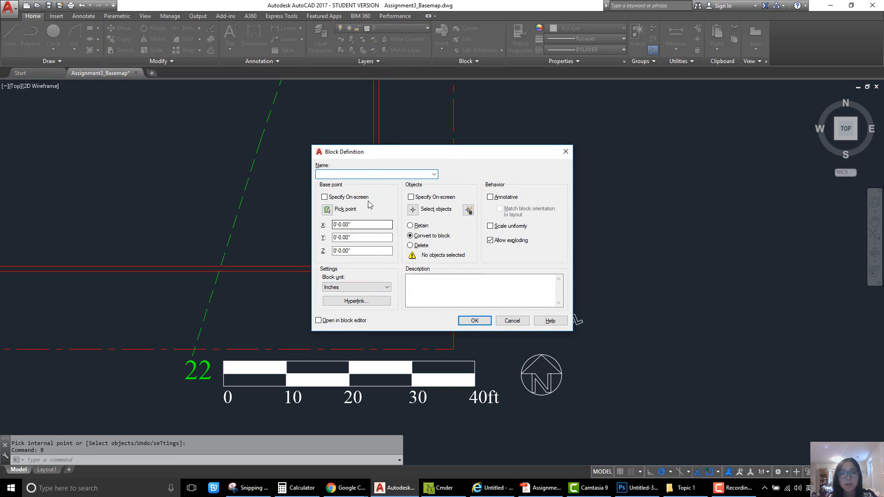
text(ADA)
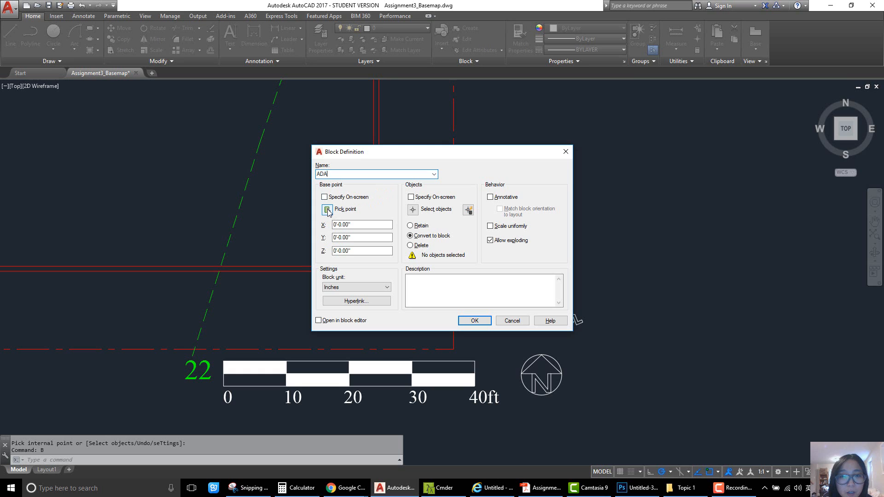
click(328, 210)
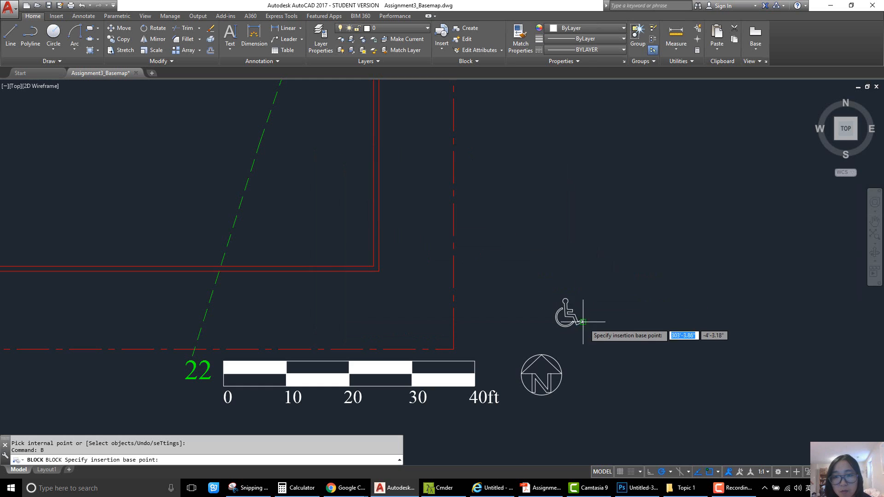
scroll(583, 322, up, 4)
click(500, 297)
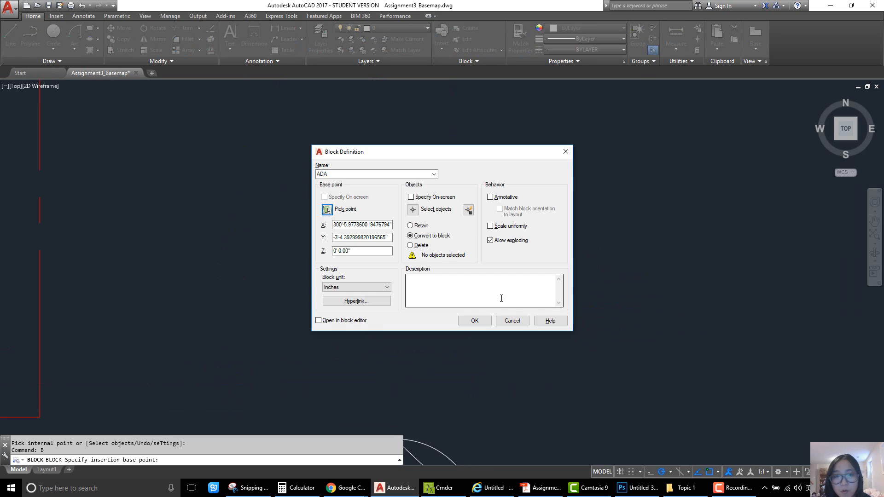
Select all objects of the wheelchair symbol and convert them into the ADA block
click(413, 211)
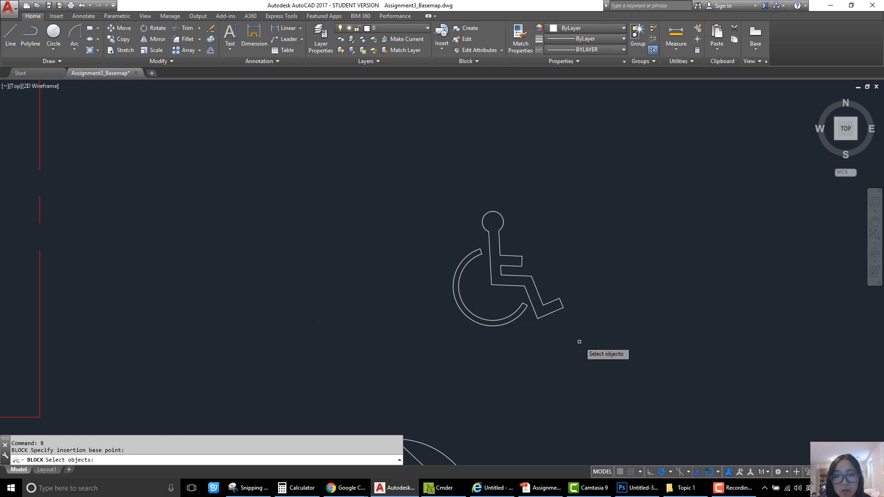
click(576, 341)
click(427, 192)
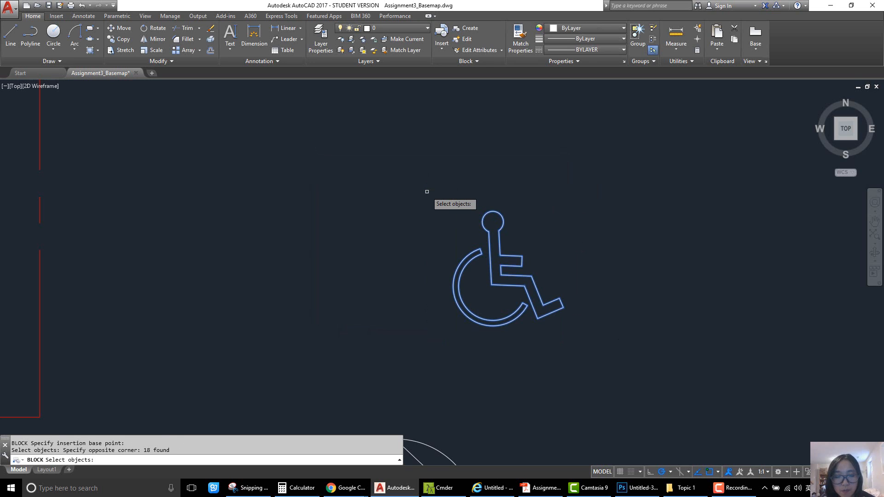
key(Return)
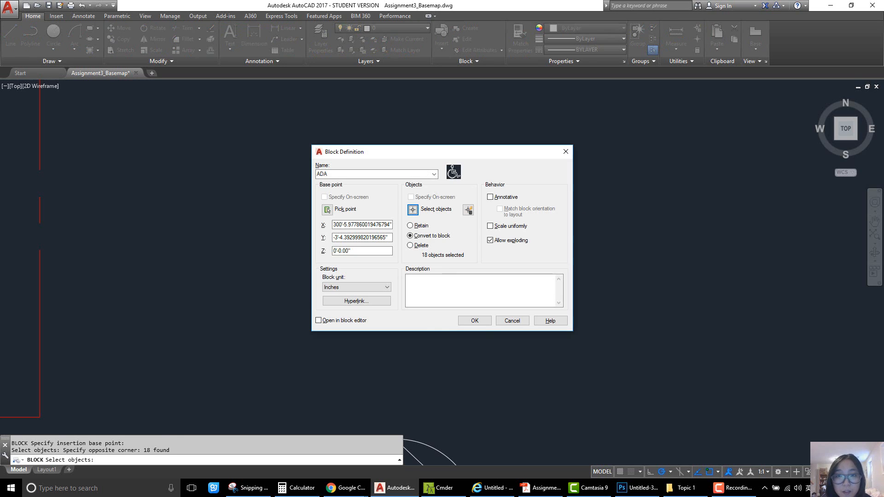
click(475, 321)
Make the Striping layer current
scroll(554, 304, down, 6)
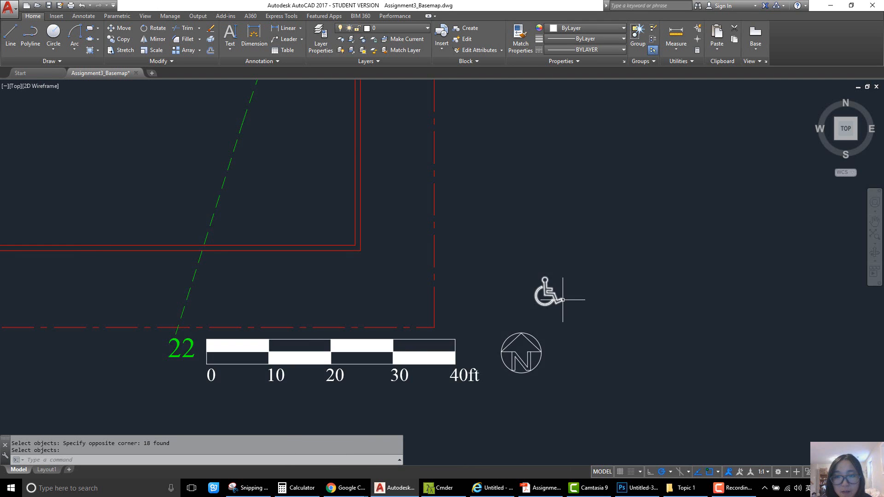
mouse_move(554, 304)
middle_down()
mouse_move(562, 301)
mouse_move(593, 336)
middle_up()
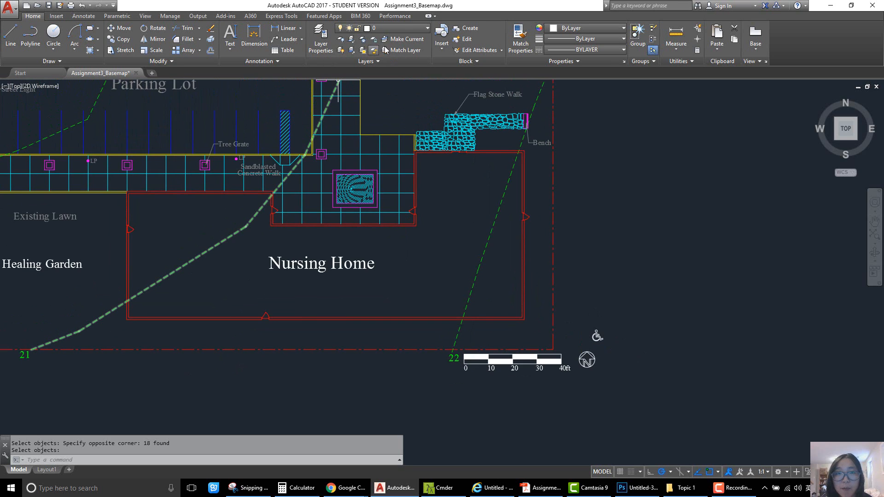
click(404, 29)
click(385, 150)
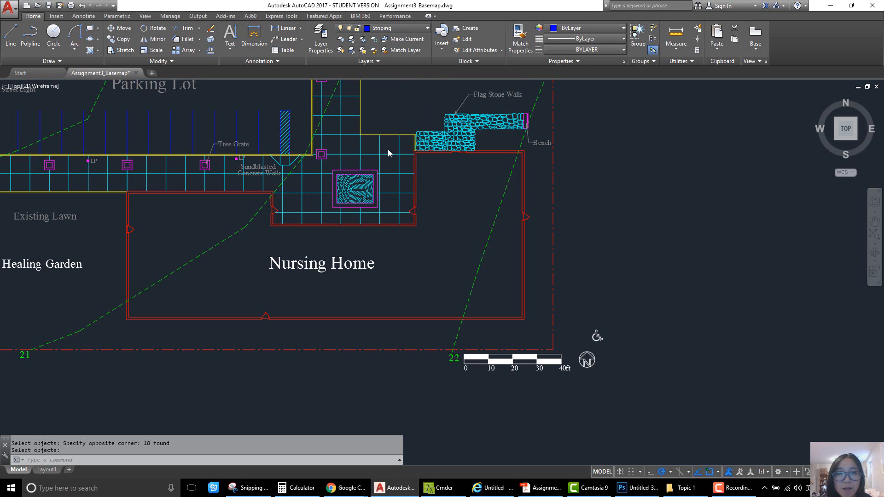
Start inserting the ADA block with both its insertion point and rotation specified on-screen
scroll(484, 257, down, 2)
scroll(379, 211, up, 4)
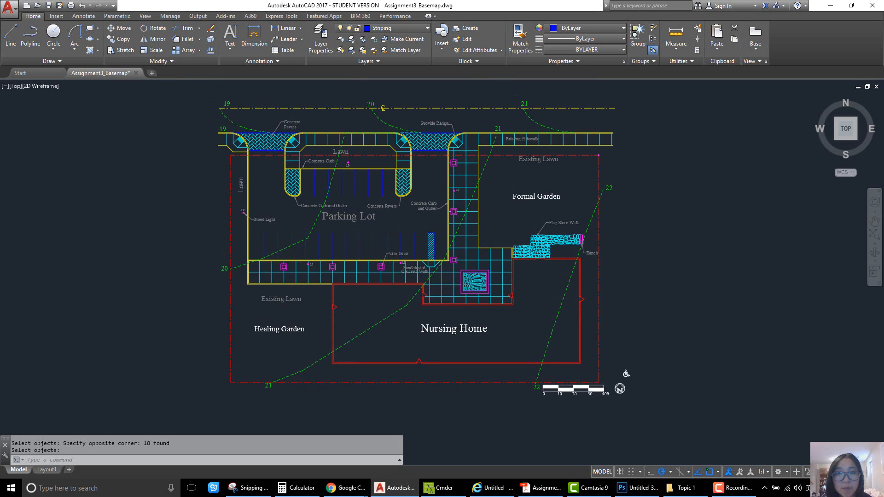
middle_drag(421, 239, 459, 288)
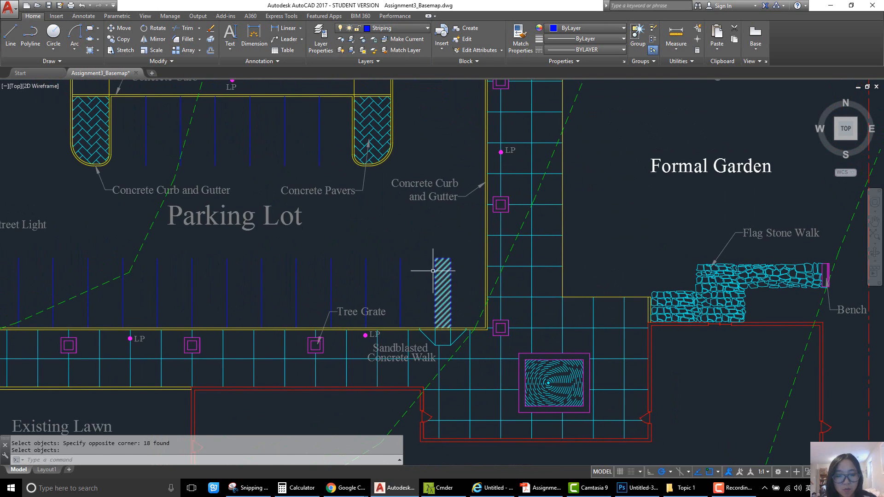
text(i)
key(Return)
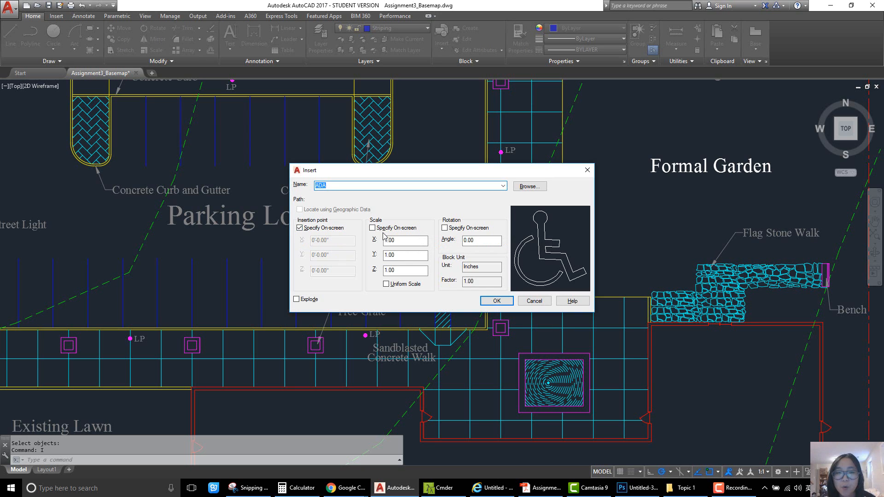
click(445, 228)
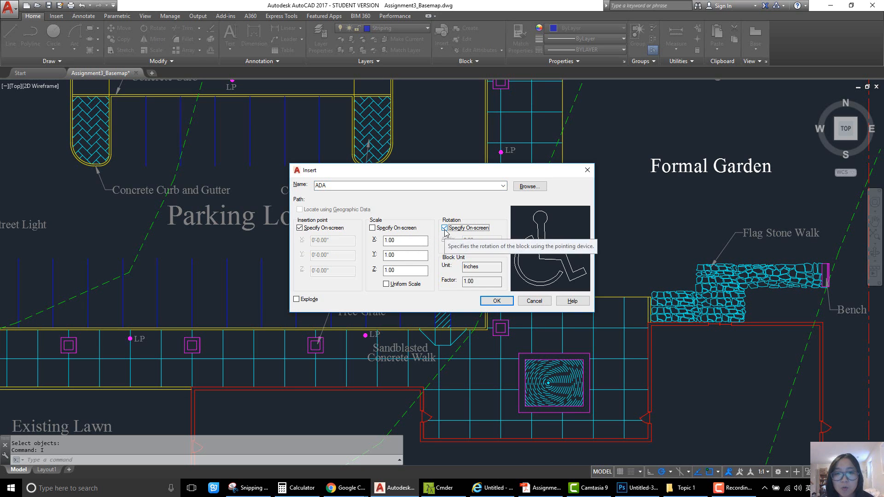
click(497, 300)
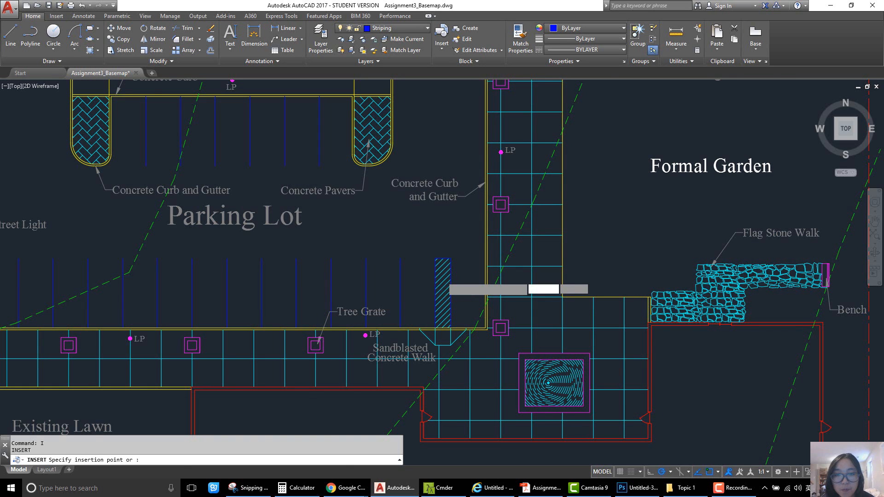
Place the ADA block midway between the hatched strip's upper left corner and the lower end of the neighbouring stall line
middle_drag(404, 200, 441, 211)
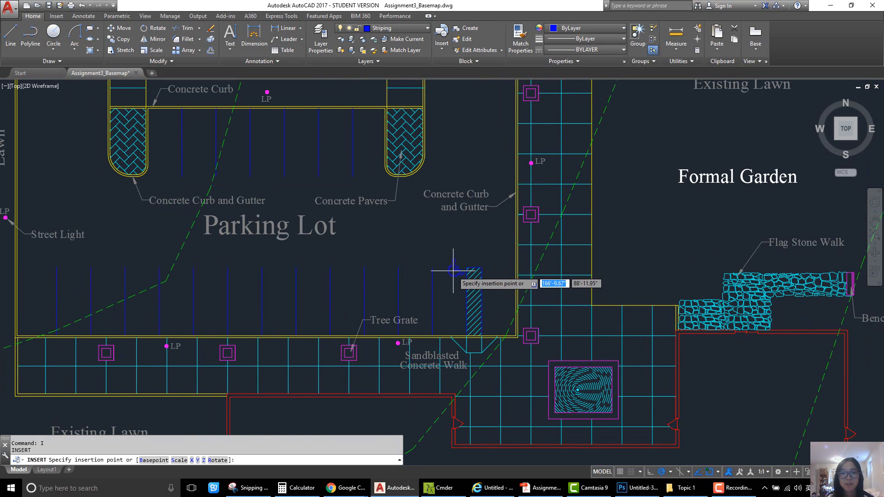
middle_drag(449, 287, 449, 250)
scroll(449, 250, up, 4)
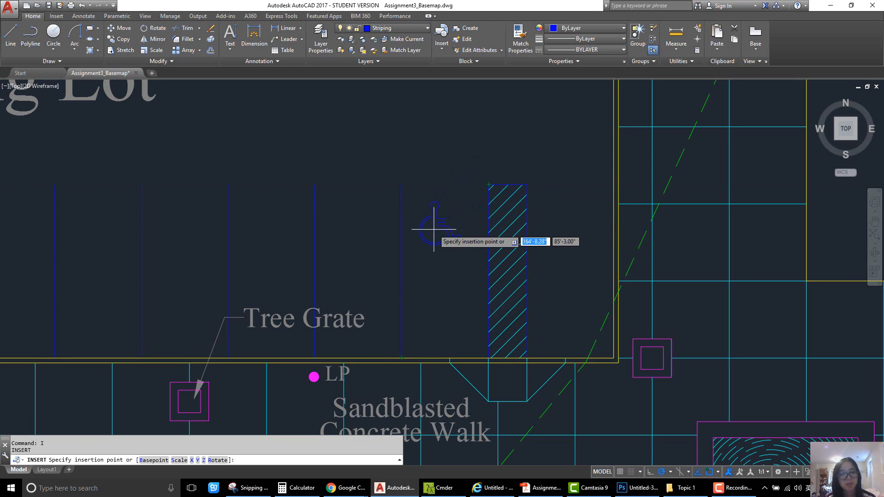
key(F8)
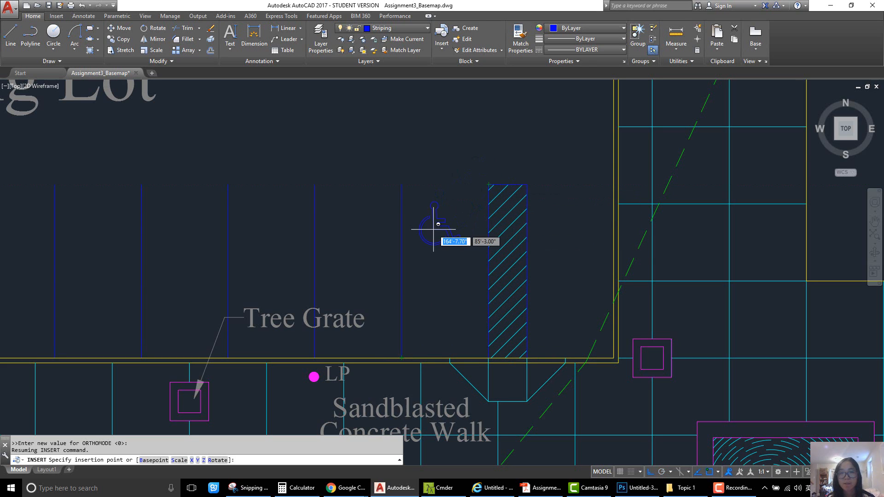
shift+right_click(433, 229)
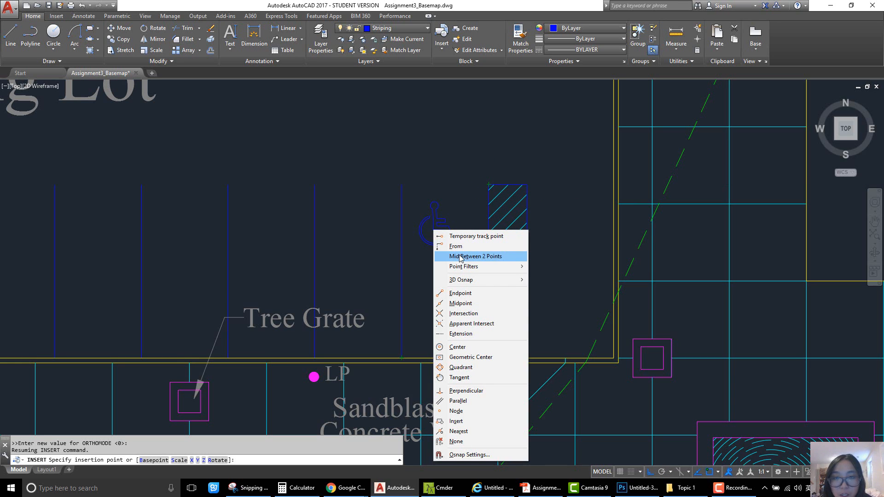
click(479, 257)
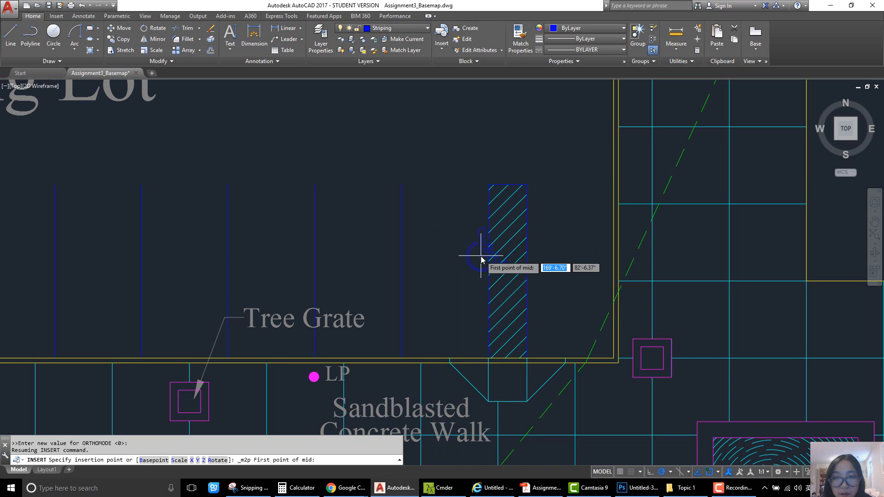
scroll(487, 197, up, 4)
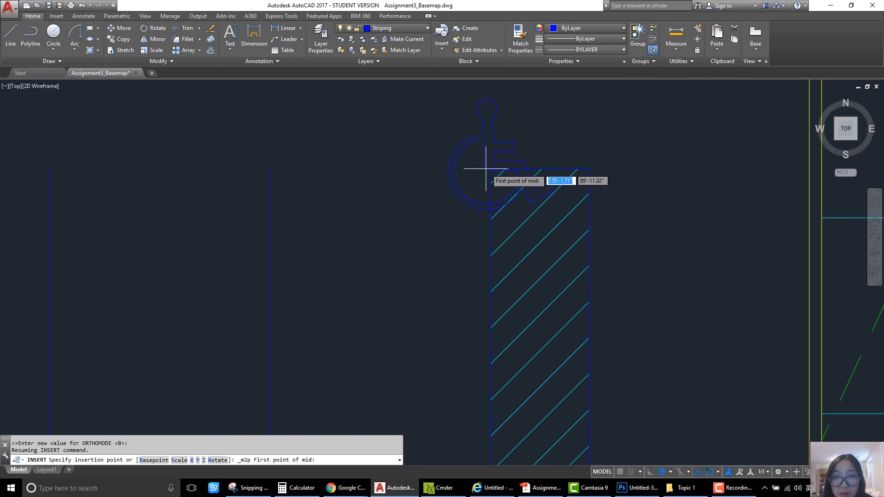
click(491, 169)
scroll(474, 183, down, 4)
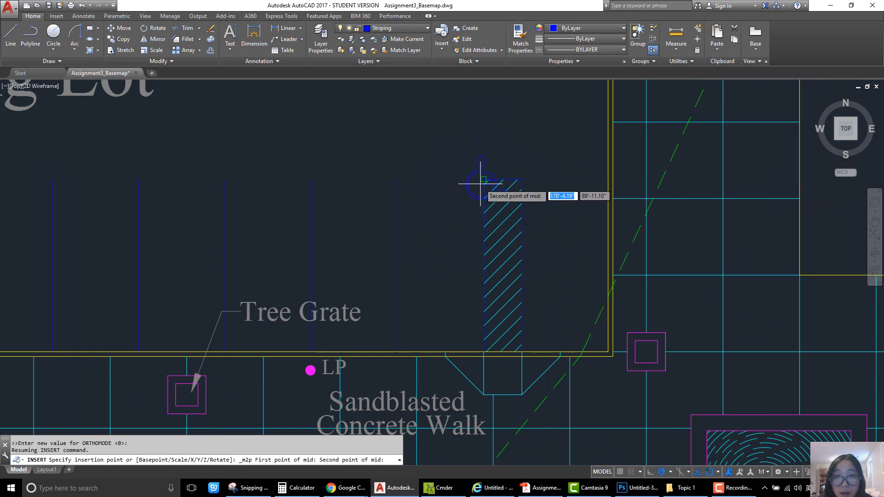
scroll(412, 320, up, 2)
click(389, 364)
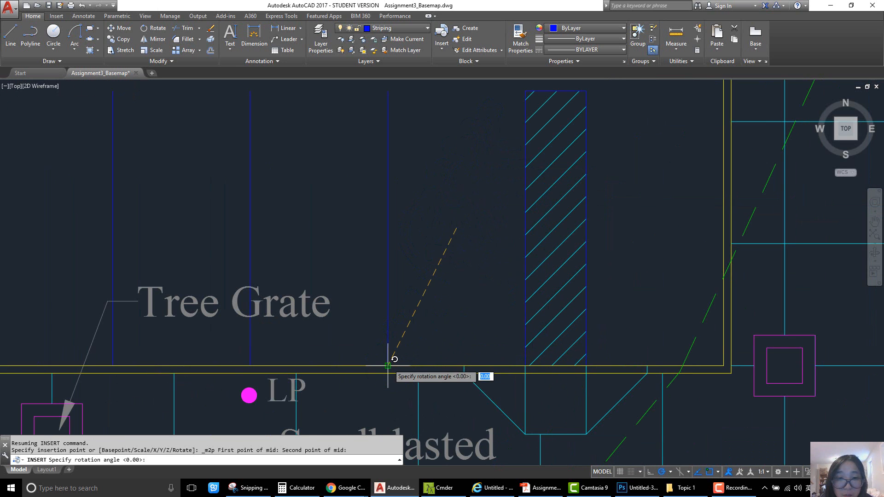
Rotate the inserted ADA block using a Perpendicular snap to the stall line on its left
scroll(518, 244, down, 2)
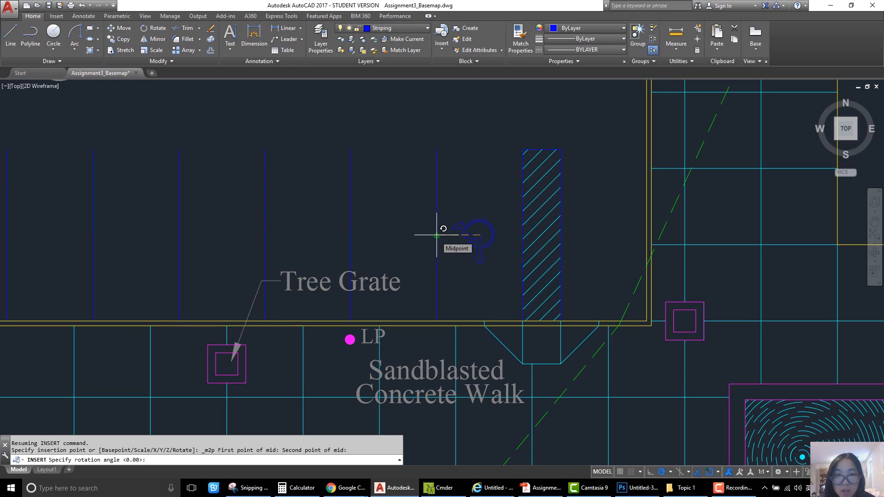
shift+right_click(437, 235)
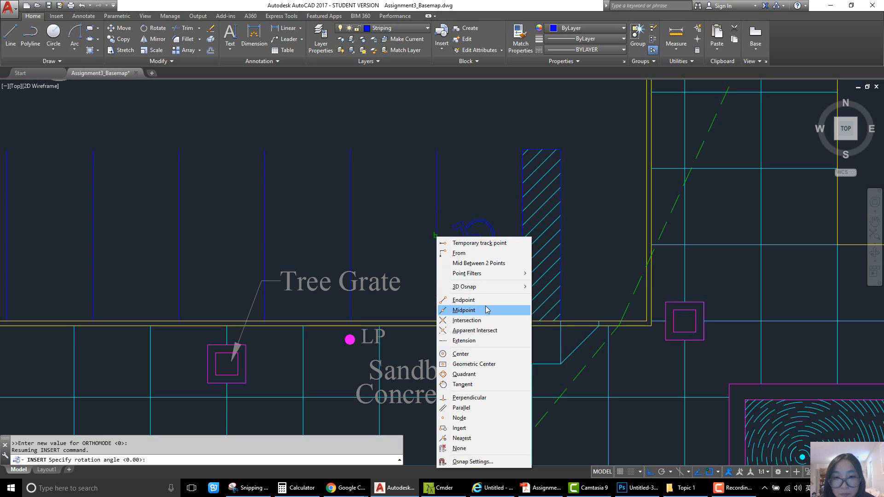
click(470, 398)
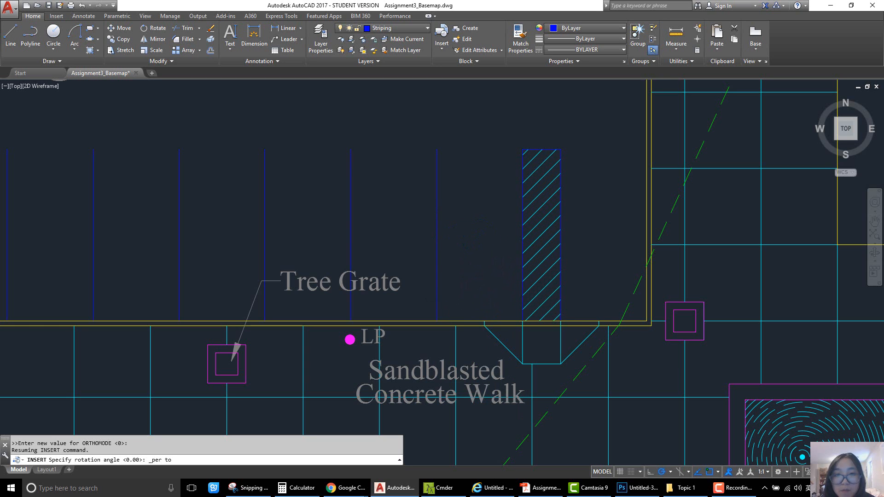
click(479, 283)
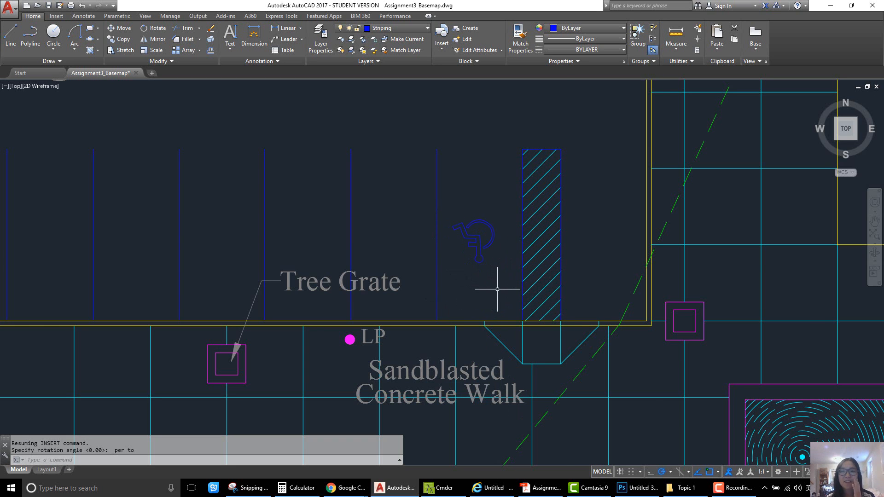
scroll(497, 289, down, 2)
middle_drag(517, 283, 457, 283)
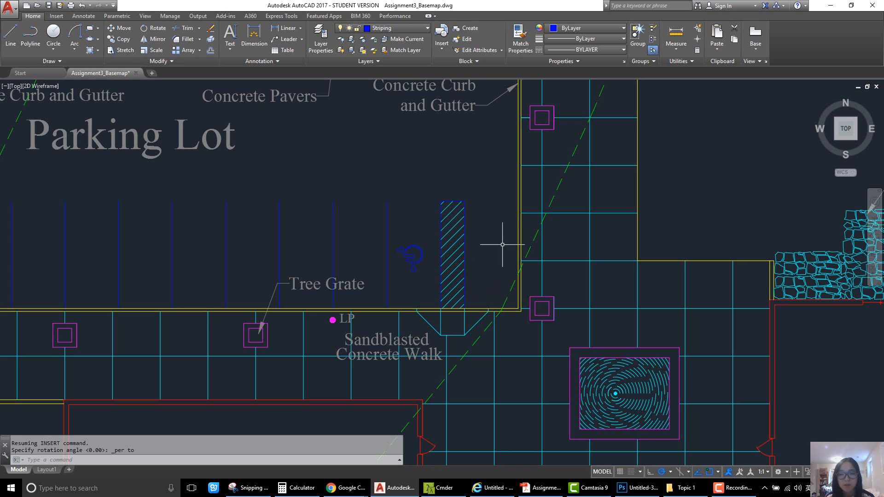
Copy the ADA block from the stall line's upper end to the hatched strip's upper right corner, placing it in the second accessible stall
click(418, 264)
text(Co)
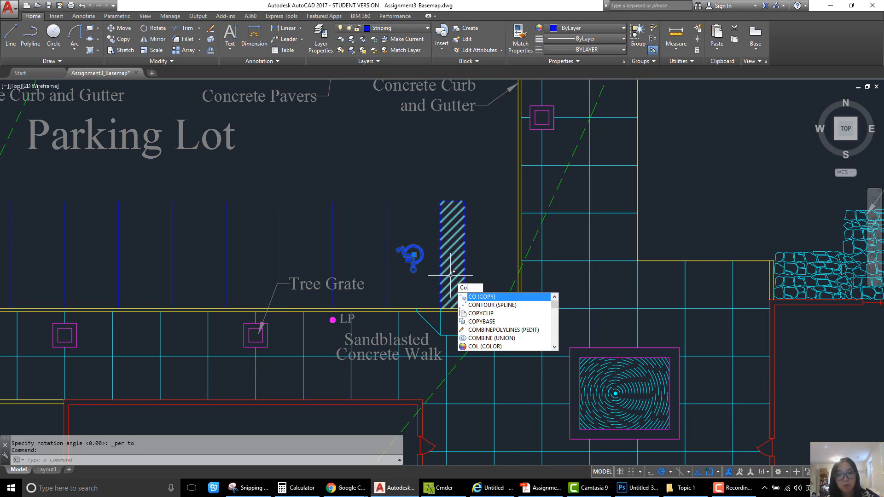
key(Return)
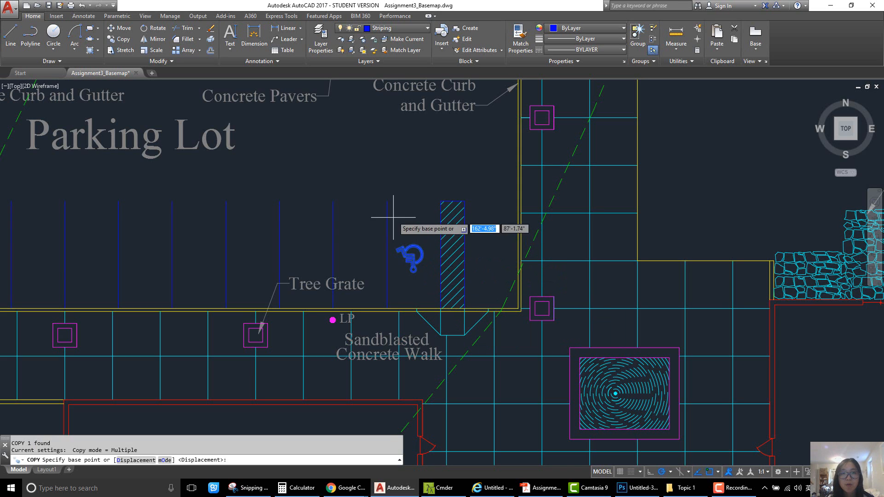
click(387, 201)
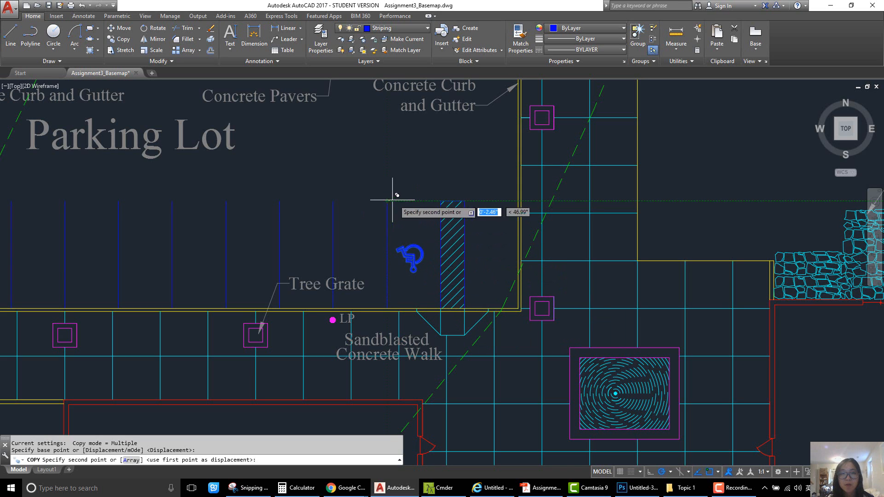
click(465, 201)
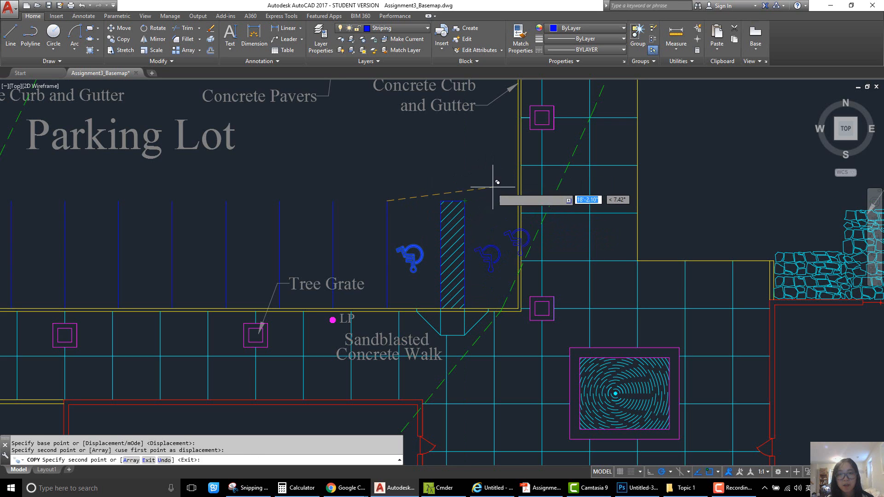
key(Return)
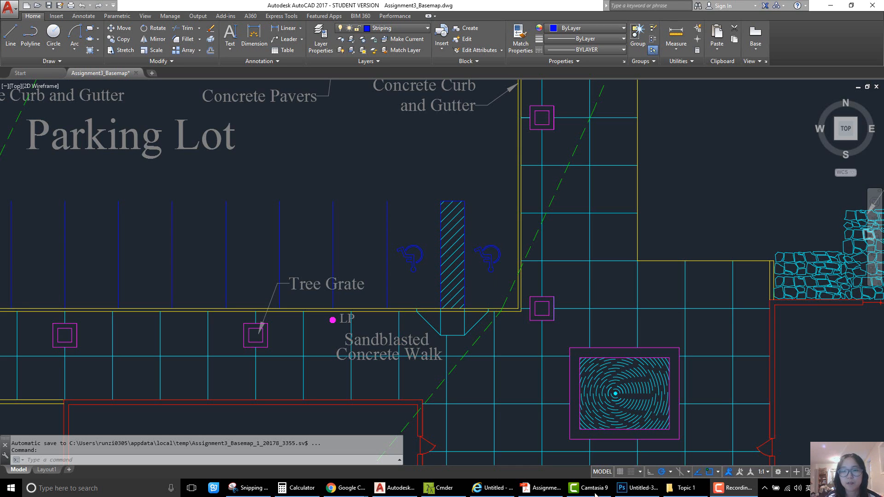
Switch to Assignment5.pdf in Acrobat and read the page 7 instructions on Paper Space and Page Setup Manager
click(544, 488)
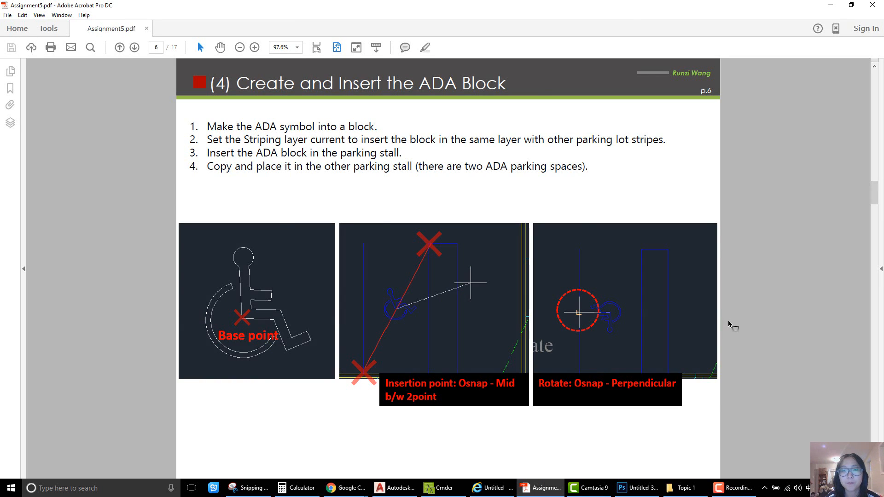
key(Right)
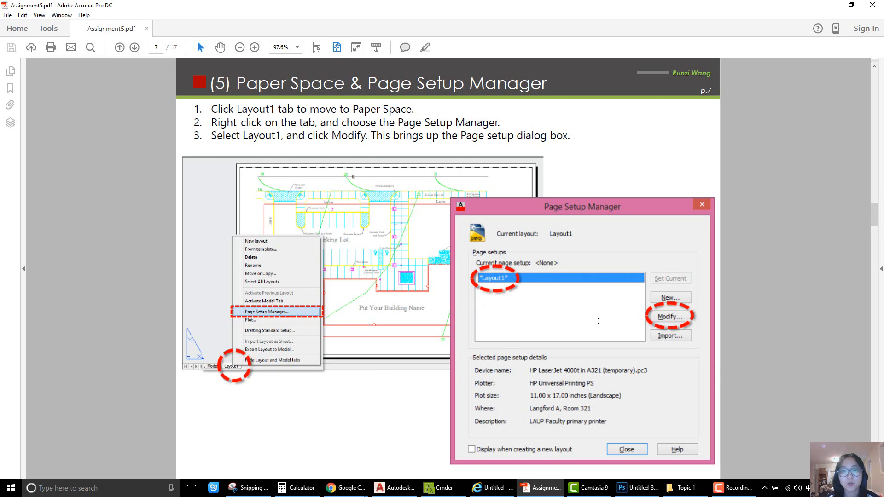
Switch back to AutoCAD, activate Layout1 and open its page setup for modification, dismissing the plotter warning
mouse_move(435, 490)
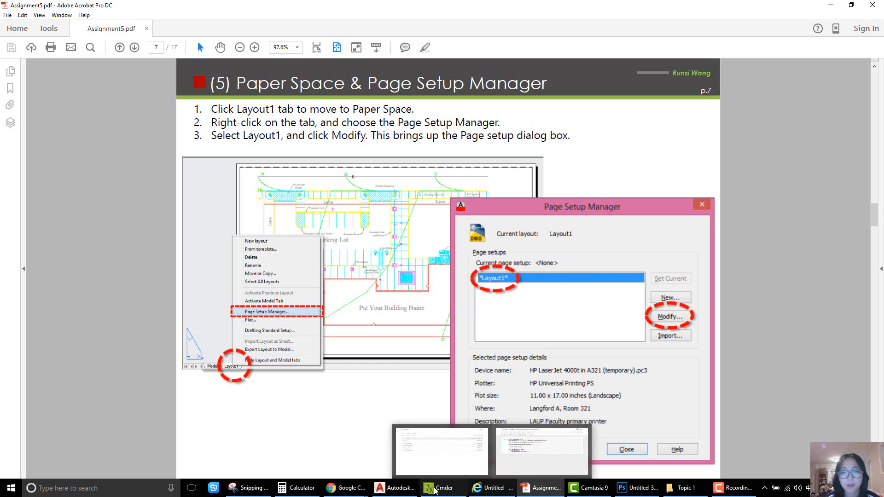
click(395, 488)
mouse_move(46, 474)
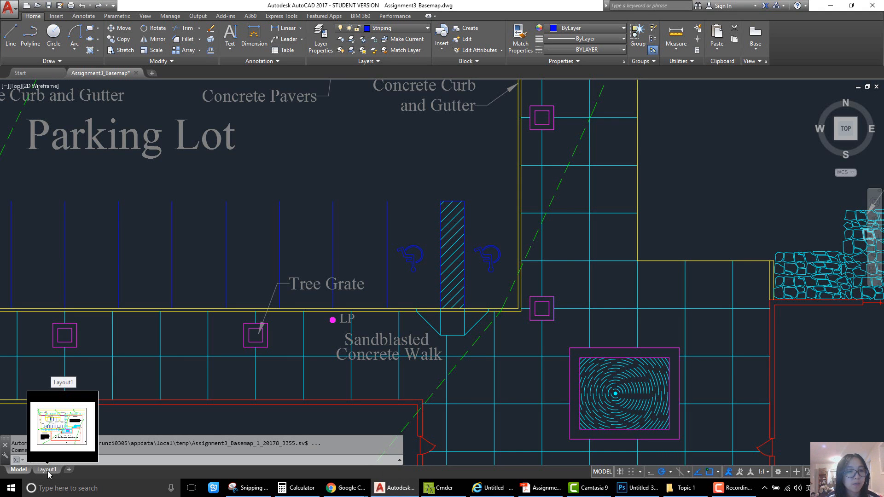
click(47, 470)
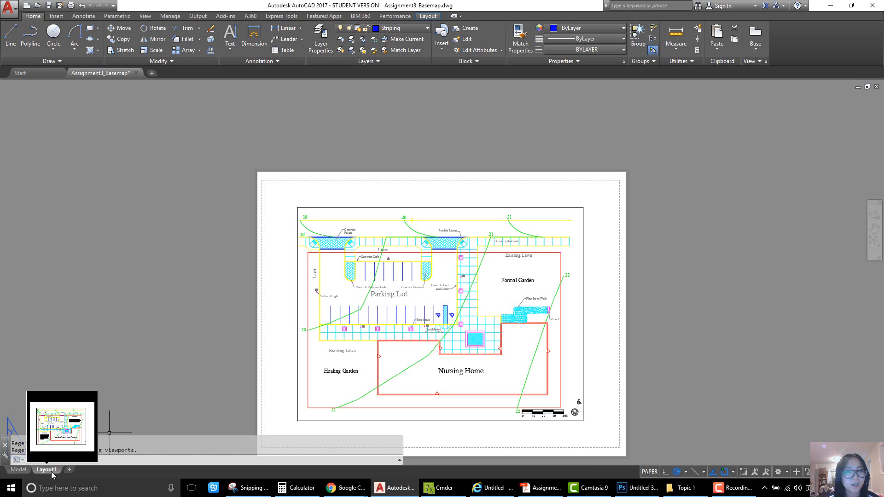
right_click(51, 471)
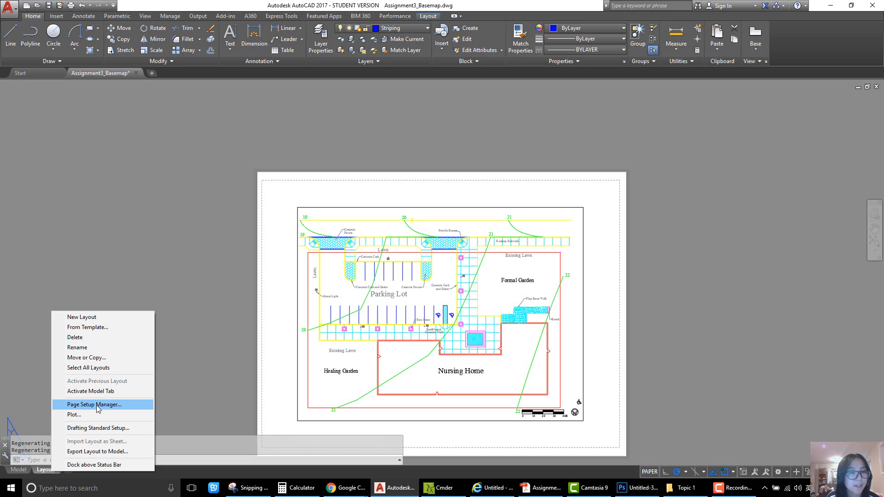
click(94, 406)
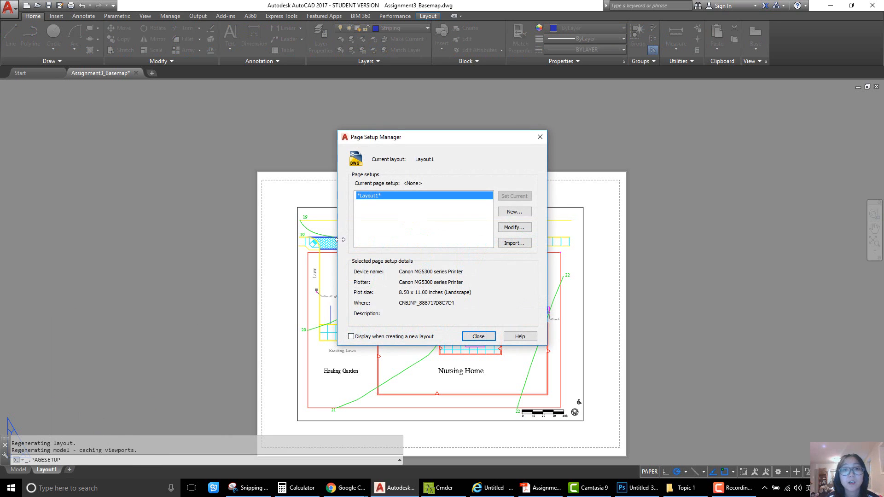
click(519, 230)
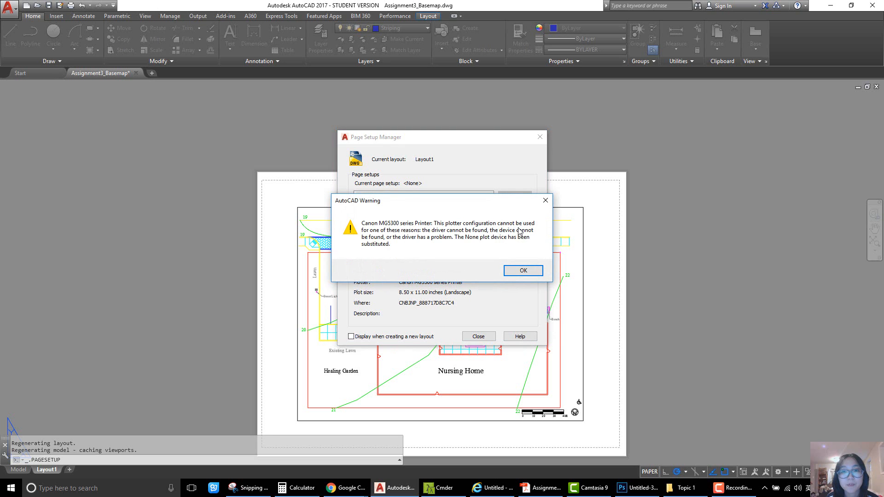
click(520, 272)
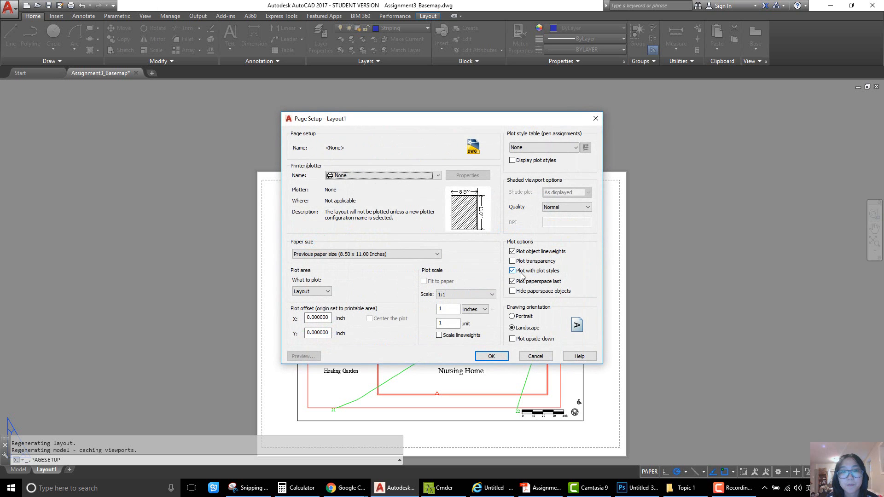
Switch to Assignment5.pdf in Acrobat and read the required page setup settings on page 8
click(544, 488)
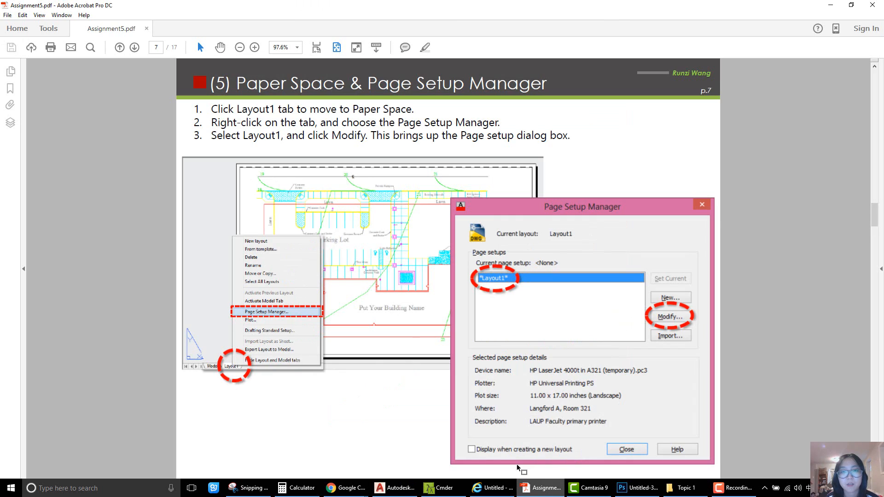
scroll(435, 329, down, 3)
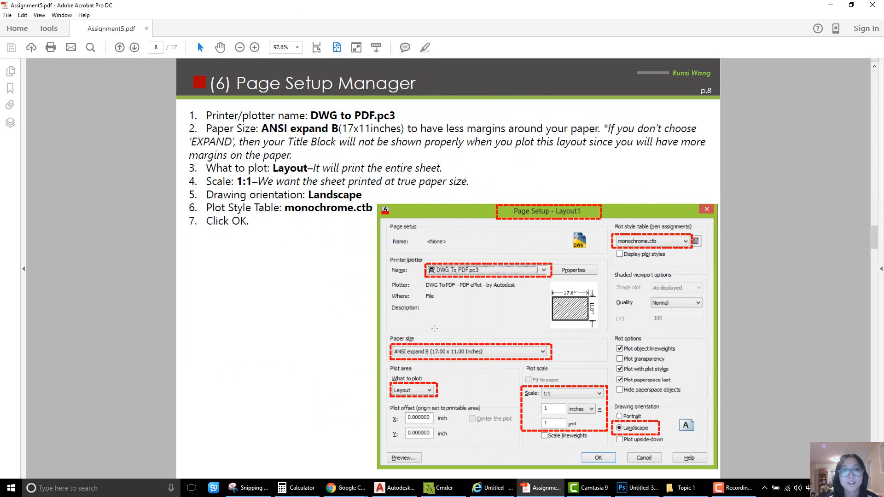
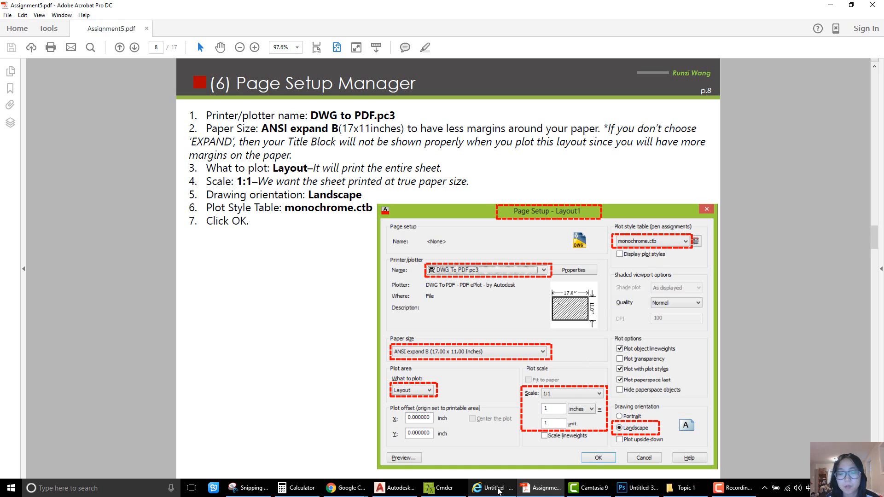
Back in AutoCAD, set the Layout1 plotter to DWG To PDF.pc3 and the paper size to ANSI expand B (17.00 x 11.00 Inches)
mouse_move(656, 491)
click(396, 488)
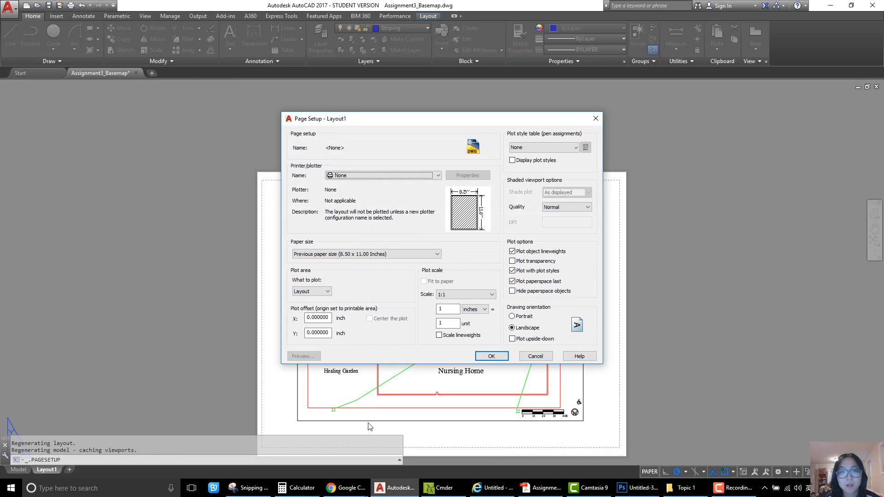
click(374, 177)
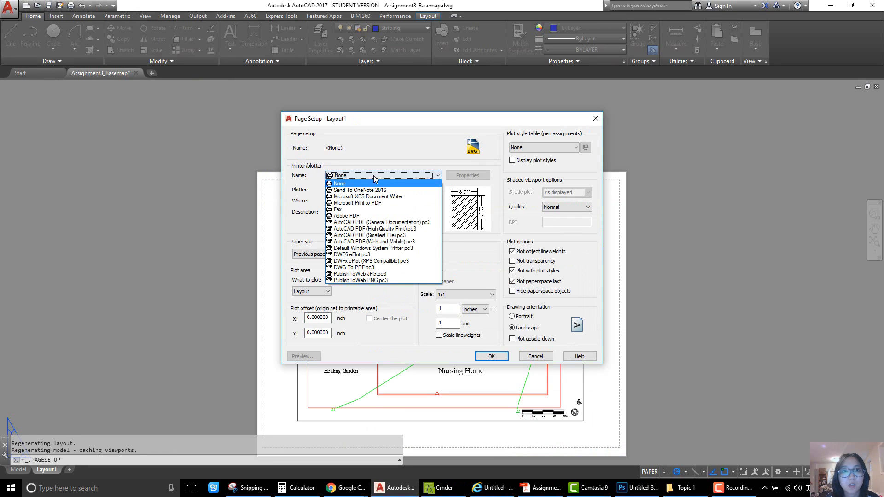
click(380, 268)
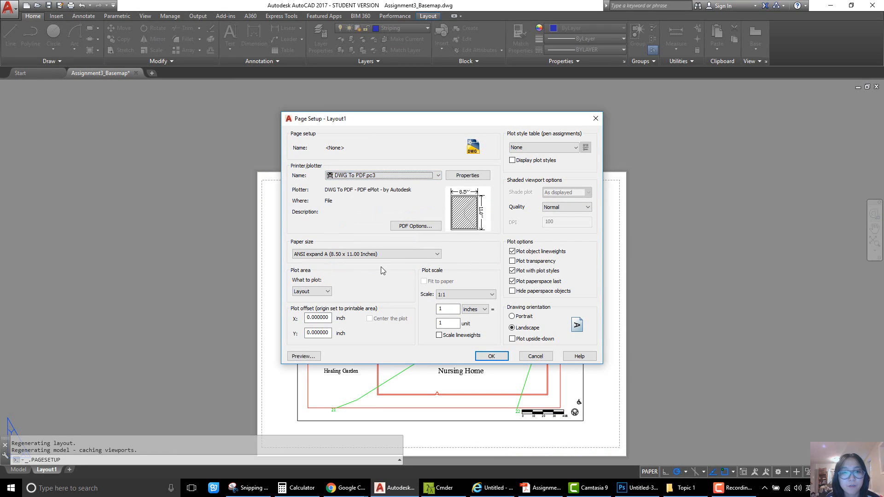
click(385, 256)
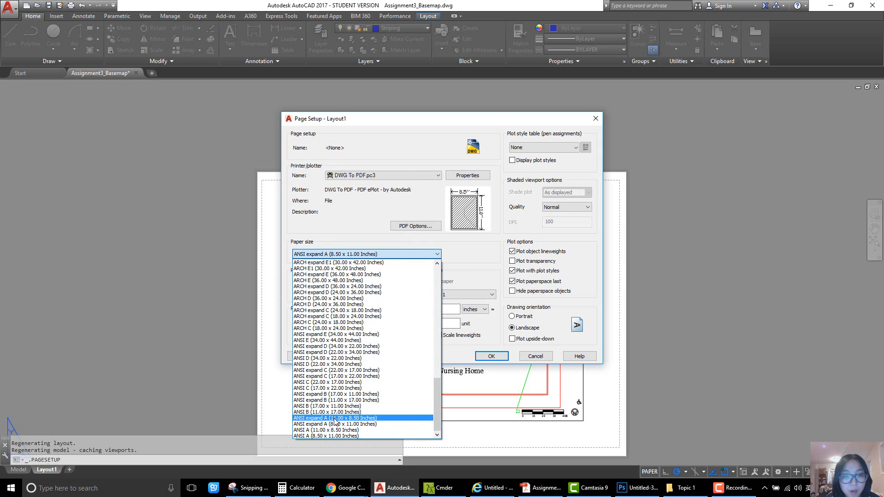
click(355, 393)
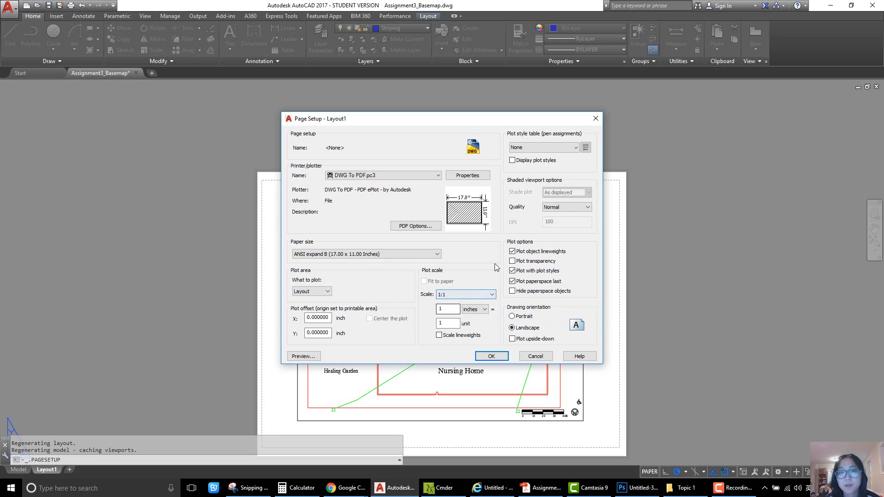
Set the plot style table to monochrome.ctb, then apply the page setup and close the Page Setup Manager
click(574, 150)
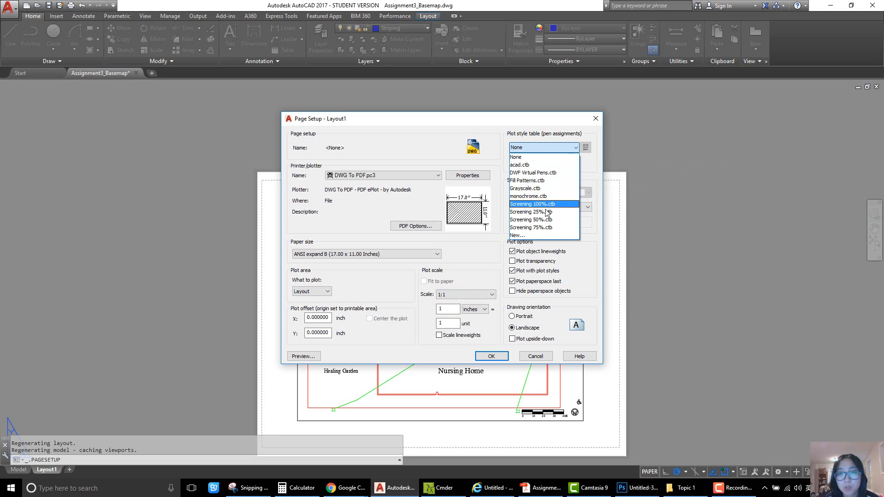
click(548, 197)
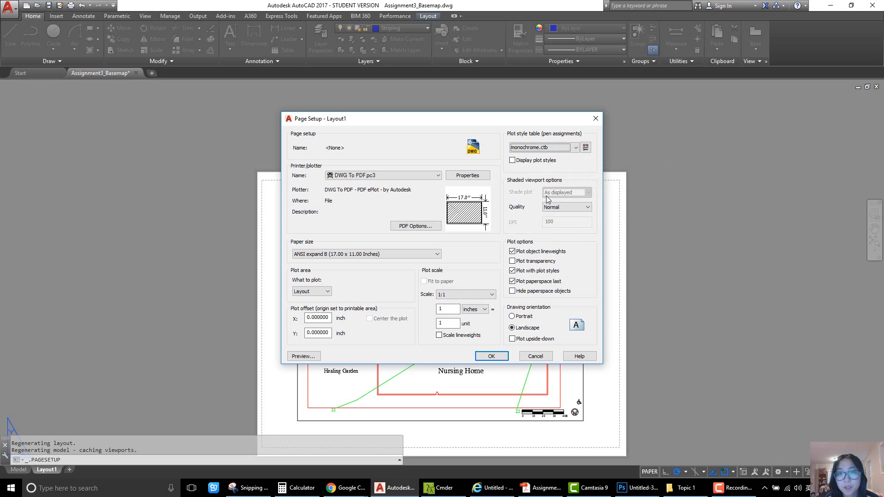
click(493, 359)
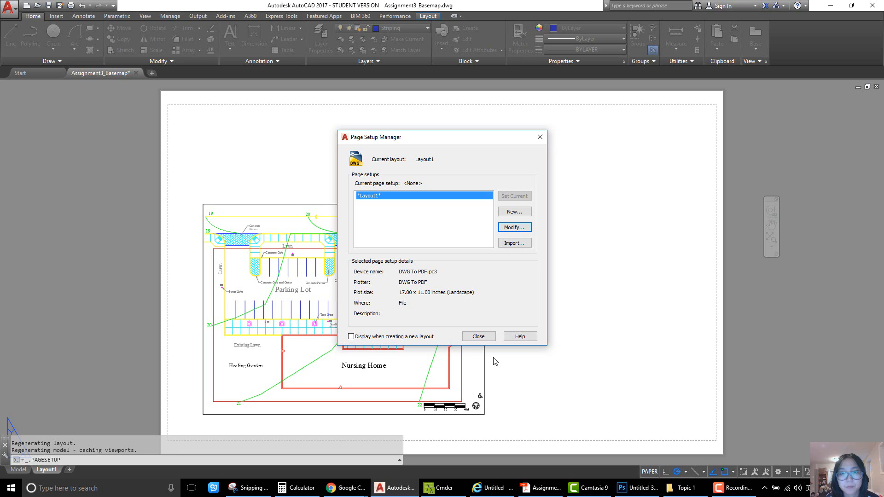
click(479, 336)
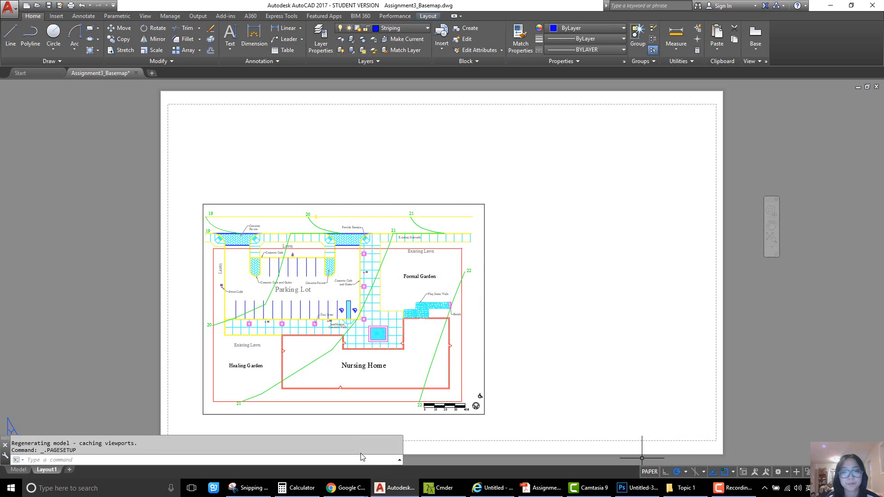
Switch to Assignment5.pdf in Acrobat and read the Insert Title Block instructions on page 9
click(545, 490)
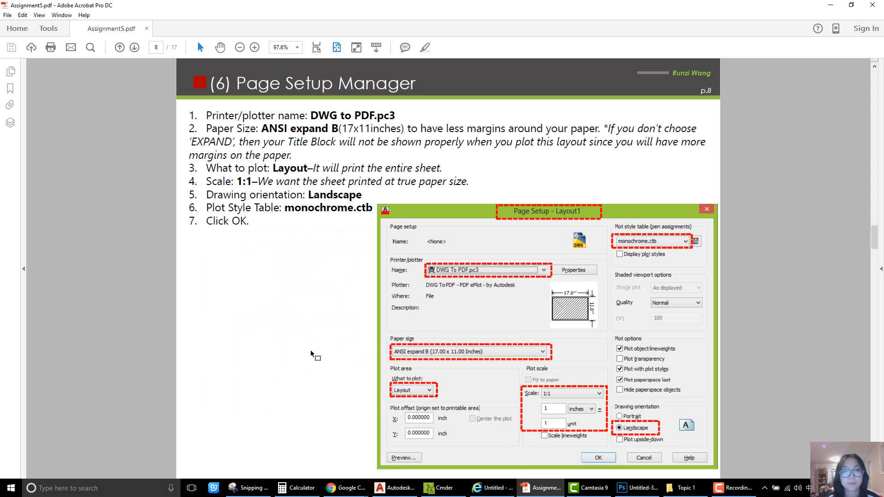
scroll(311, 350, down, 3)
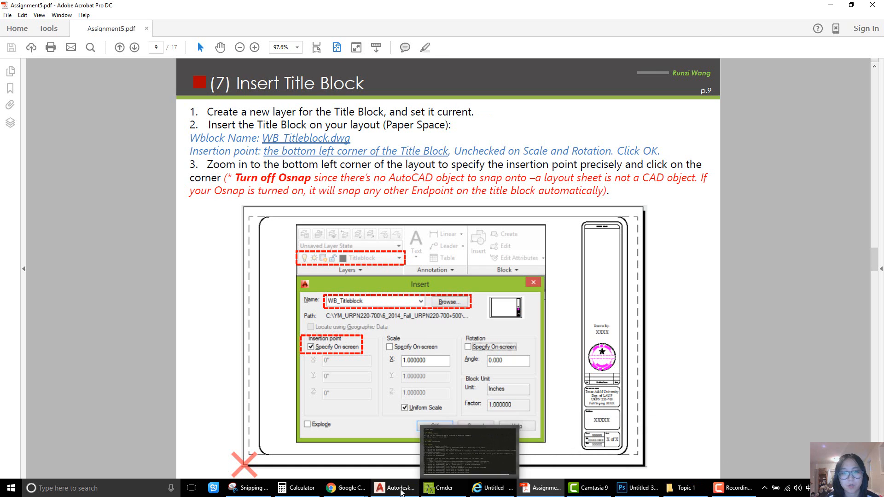
Switch back to AutoCAD and create a new layer named Title block
click(395, 487)
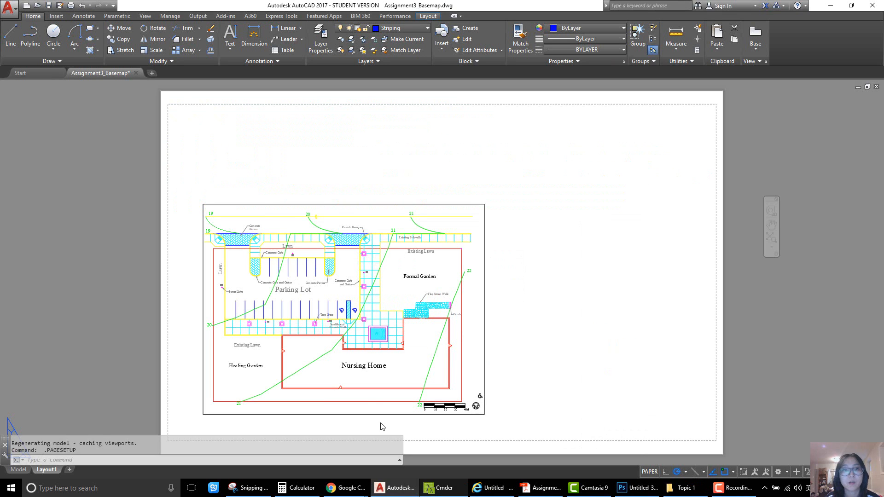
click(325, 50)
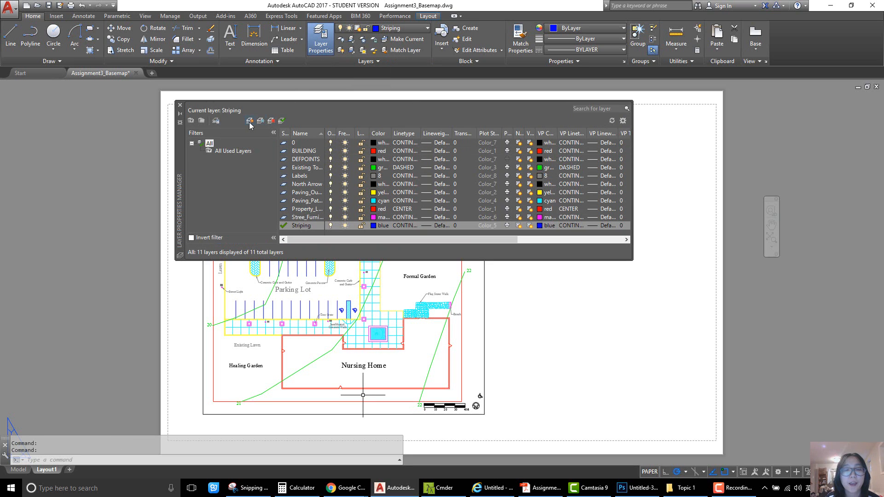
click(250, 122)
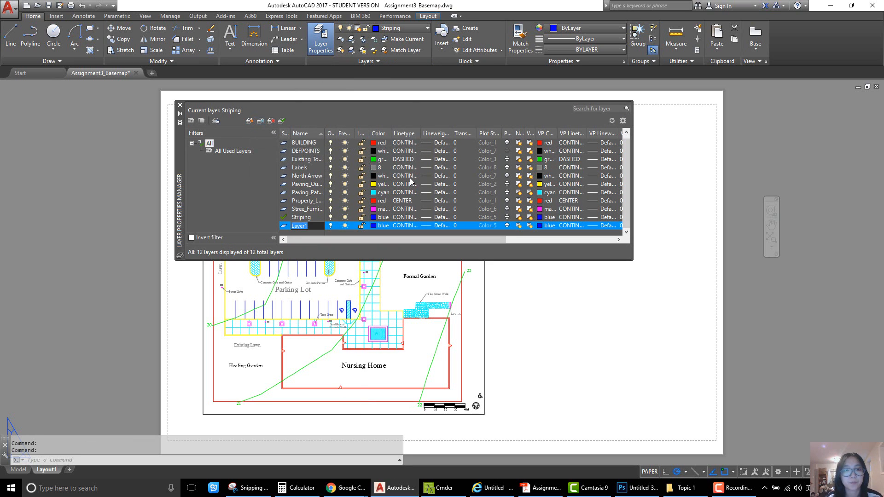
text(title)
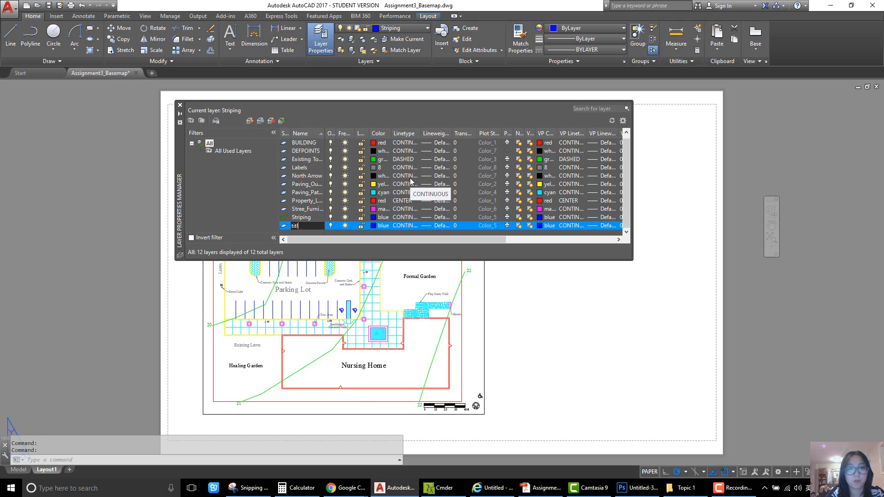
key(BackSpace)
key(BackSpace)
key(BackSpace)
key(BackSpace)
key(BackSpace)
text(T)
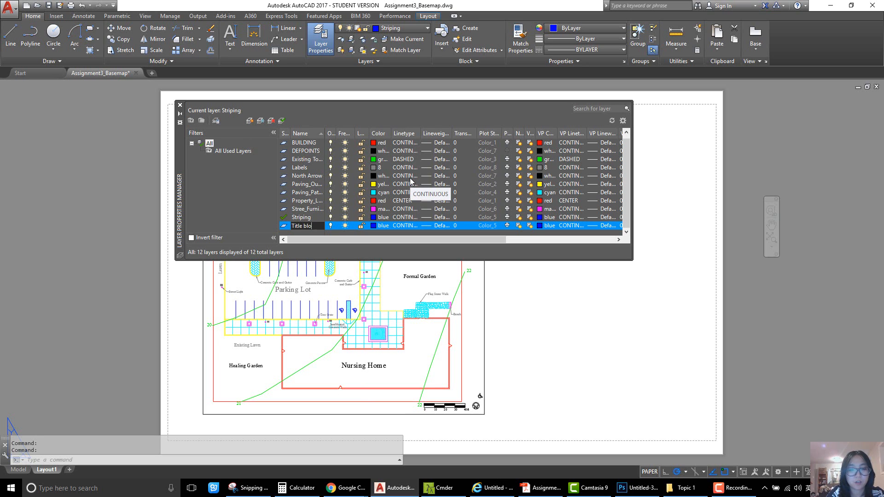
Set the Title block layer's color to white, make it the current layer, and close the Layer Properties Manager
click(374, 226)
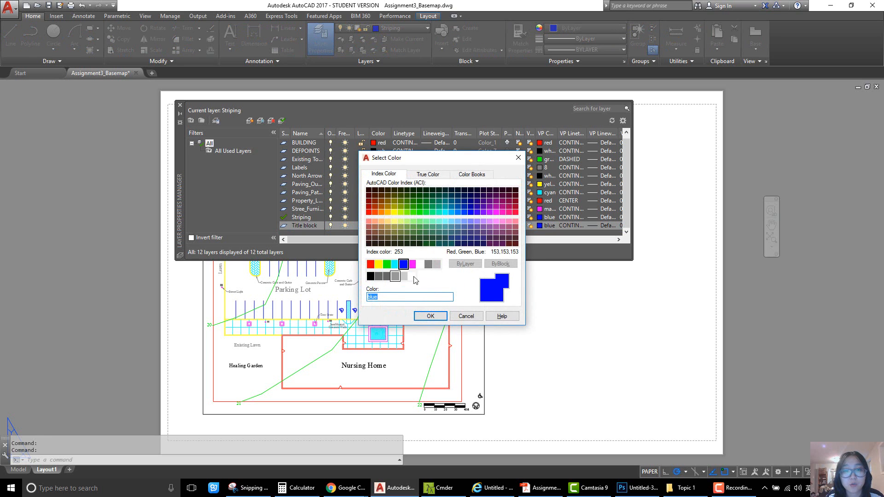
click(418, 267)
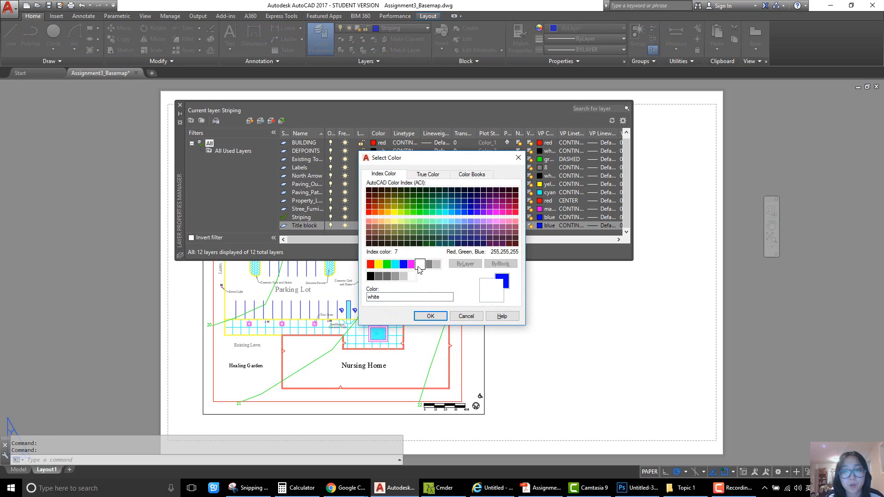
click(431, 316)
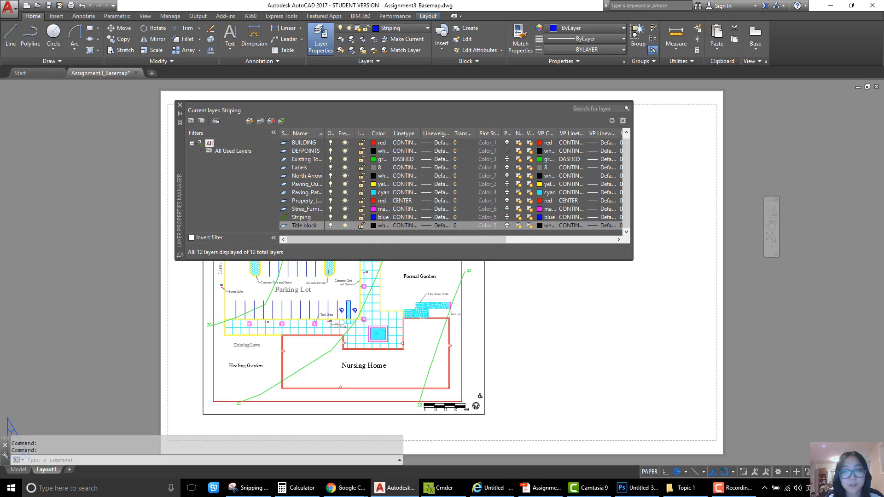
double_click(284, 226)
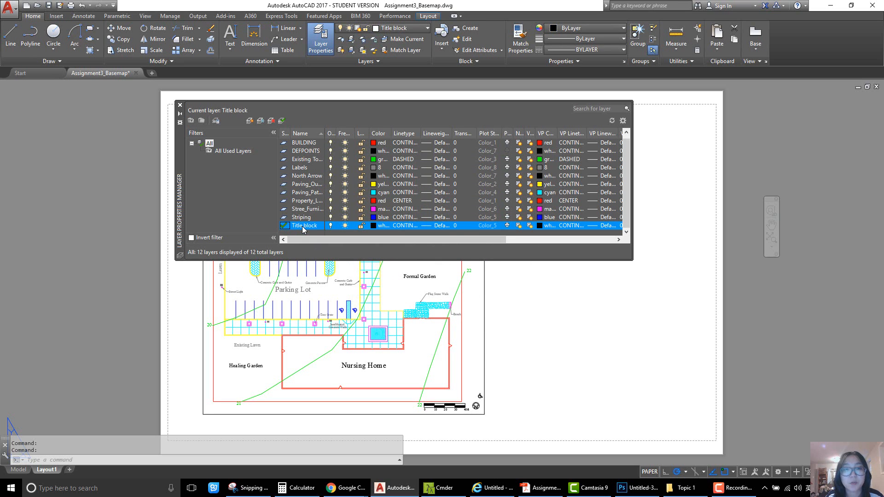
click(180, 106)
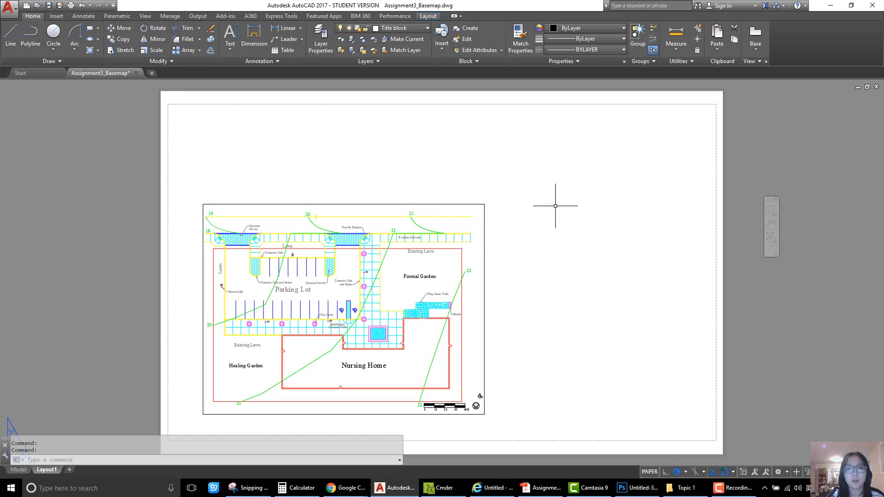
Insert the WB_Titleblock.dwg block from the URPN 220 Topic 5 folder, with on-screen rotation turned off and only the insertion point specified on-screen
text(i)
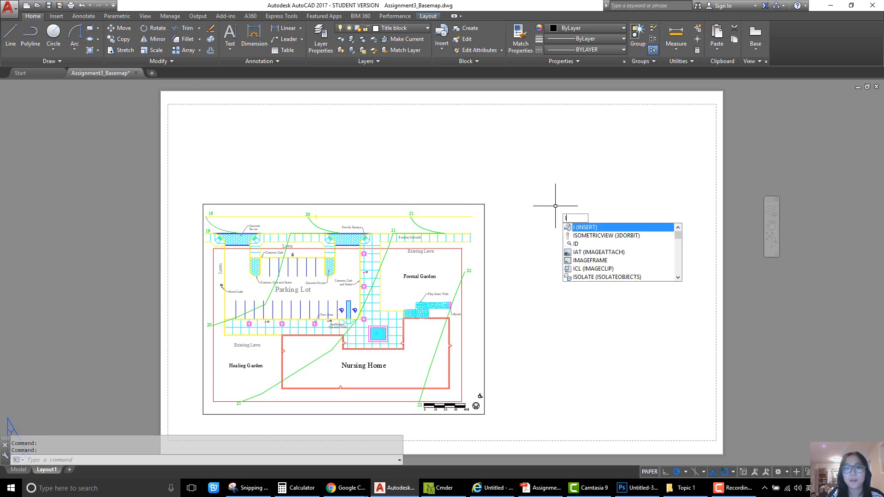
key(Return)
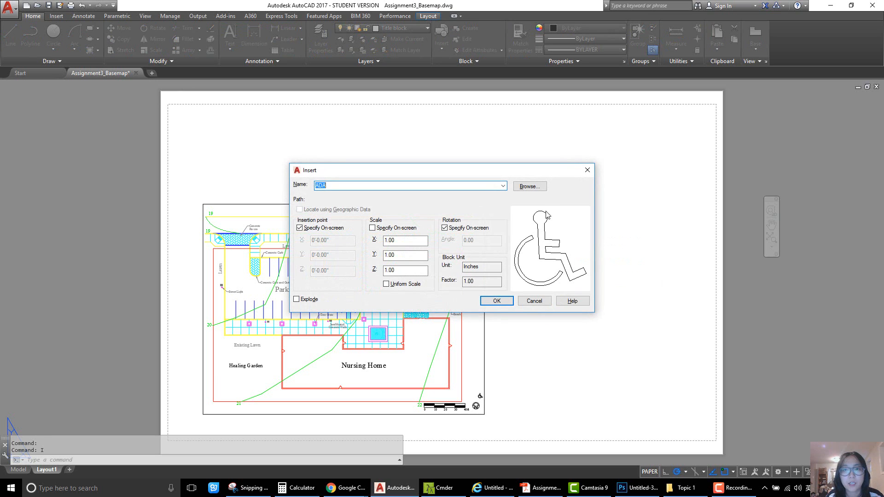
click(535, 188)
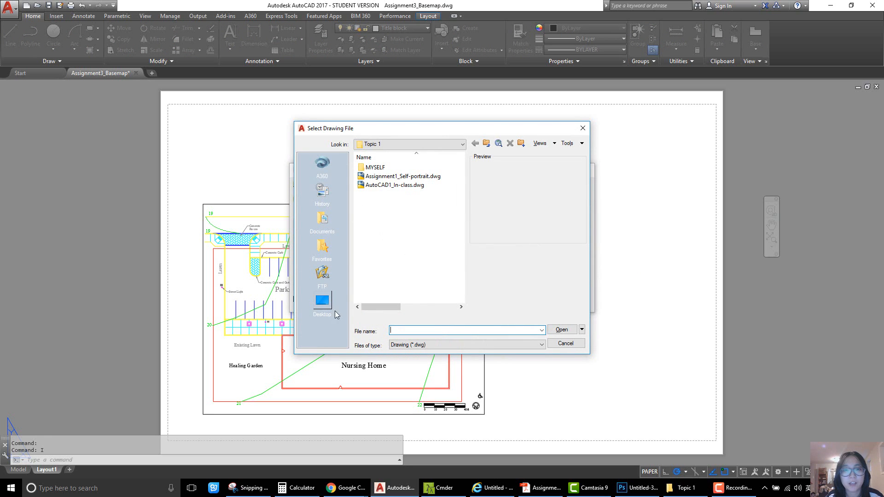
click(422, 145)
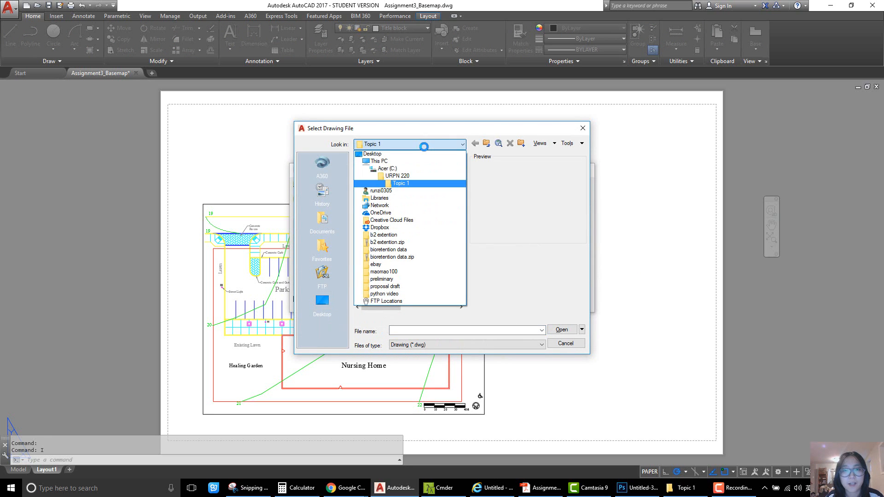
click(404, 177)
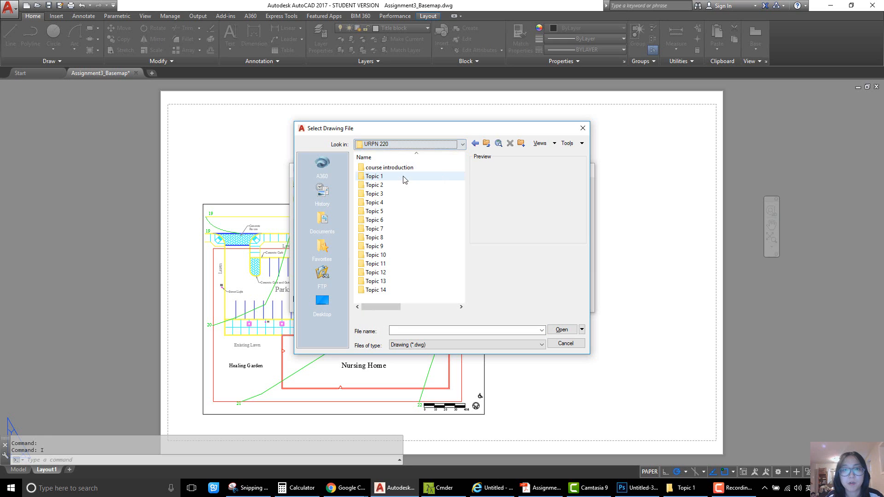
double_click(386, 212)
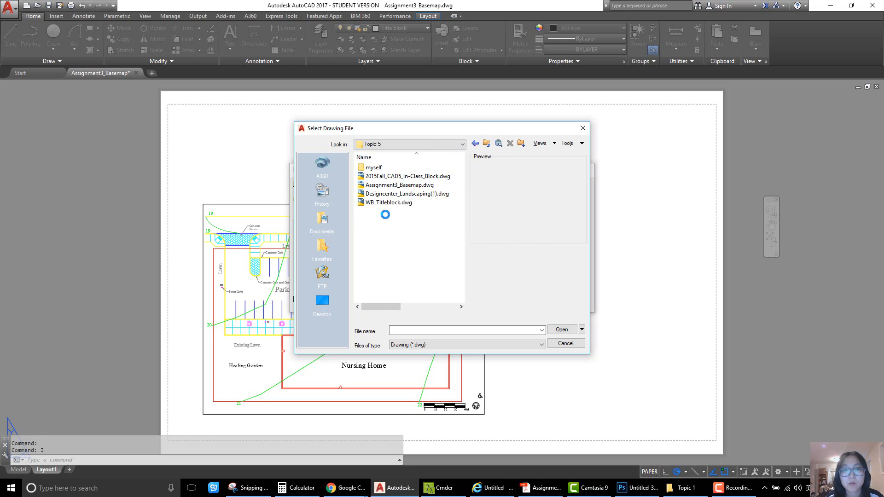
click(387, 203)
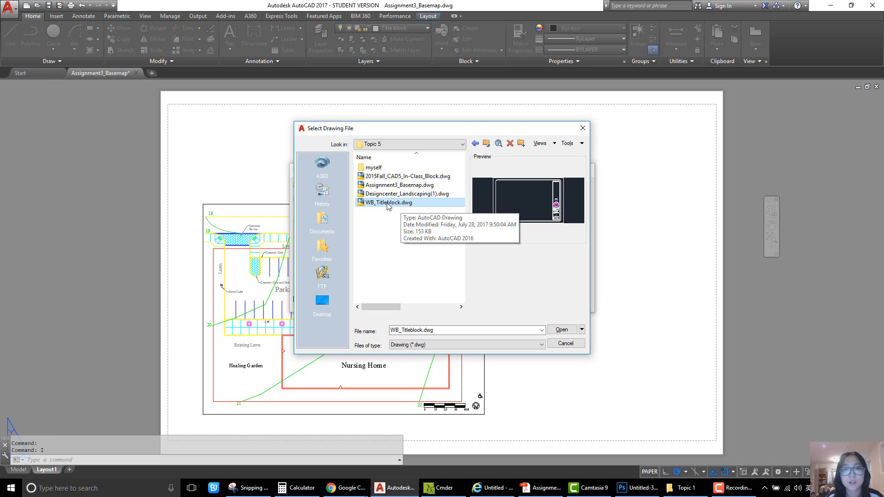
double_click(387, 204)
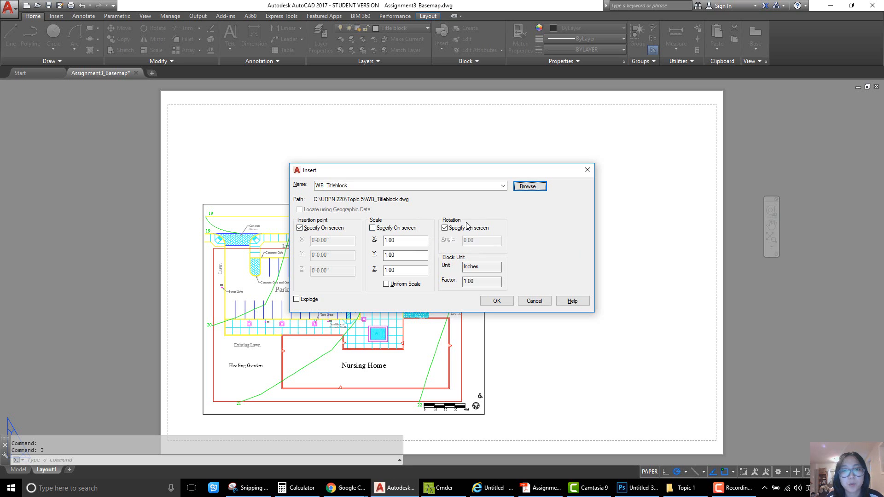
click(445, 228)
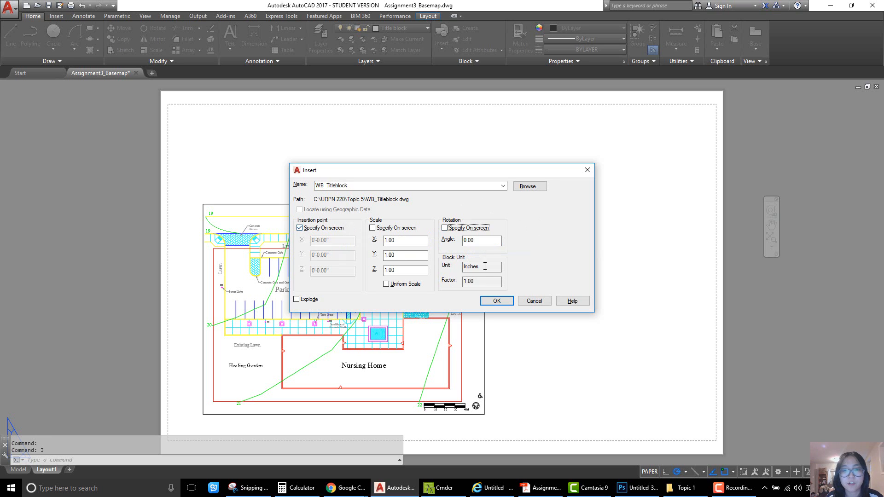
click(508, 304)
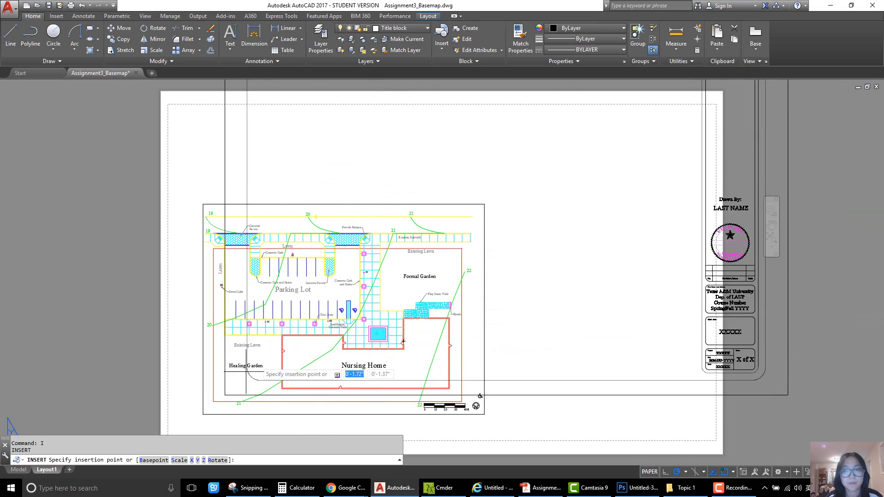
With object snap off, place the title block at the layout sheet's bottom-left corner, and turn object snap back on
scroll(466, 273, down, 5)
scroll(428, 307, up, 5)
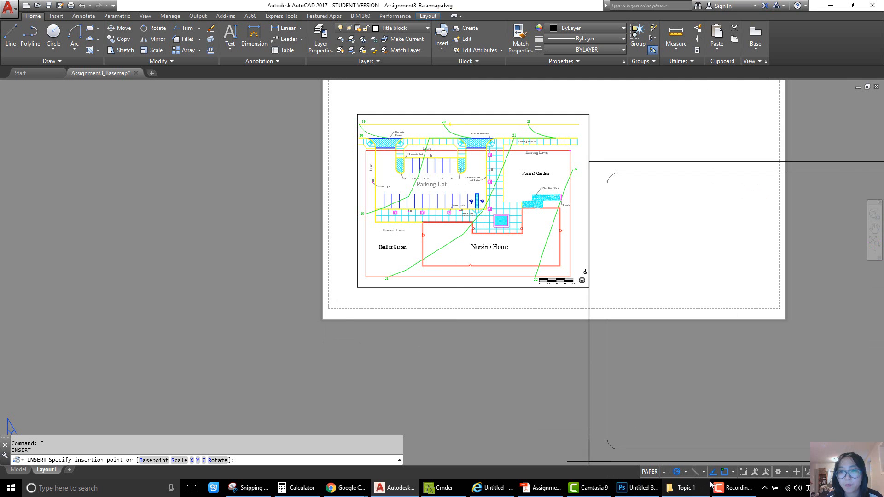
key(F3)
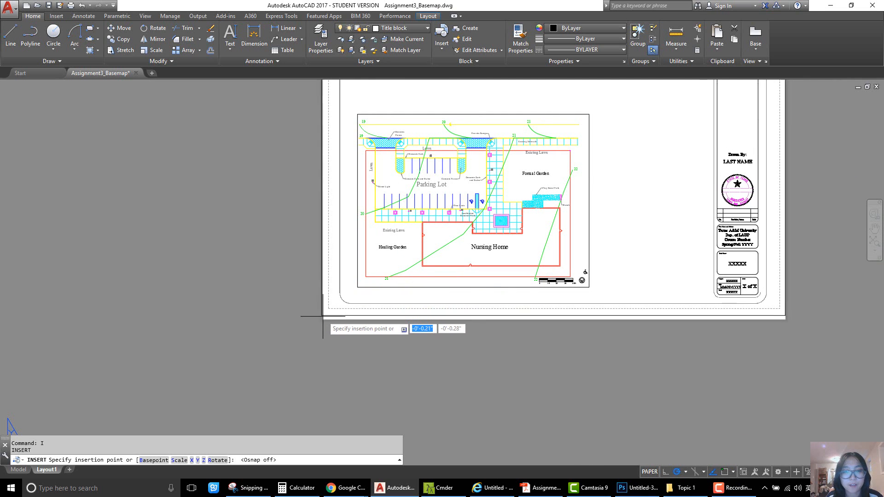
scroll(325, 318, up, 5)
scroll(325, 318, up, 4)
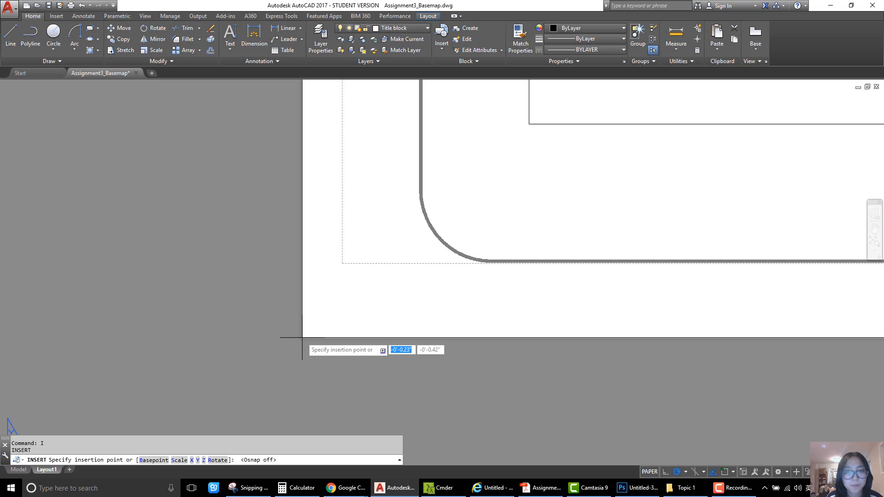
click(303, 337)
scroll(198, 346, down, 10)
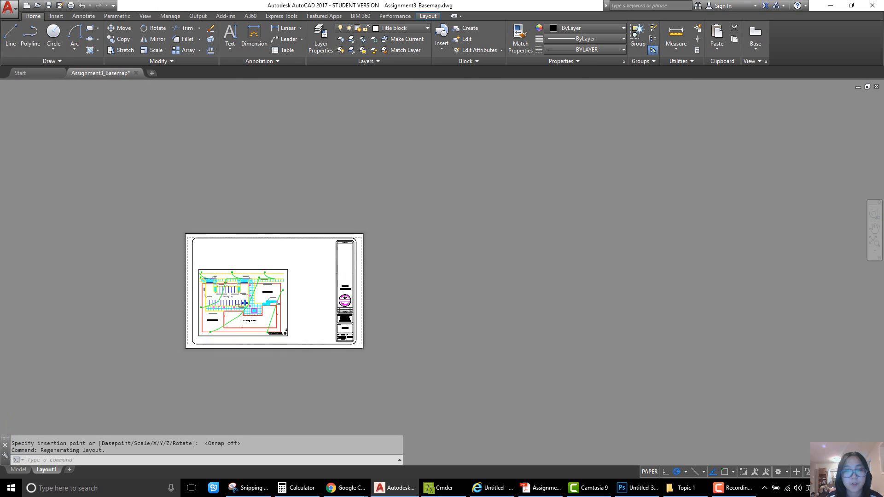
scroll(280, 321, up, 2)
middle_drag(280, 321, 349, 328)
scroll(330, 321, up, 2)
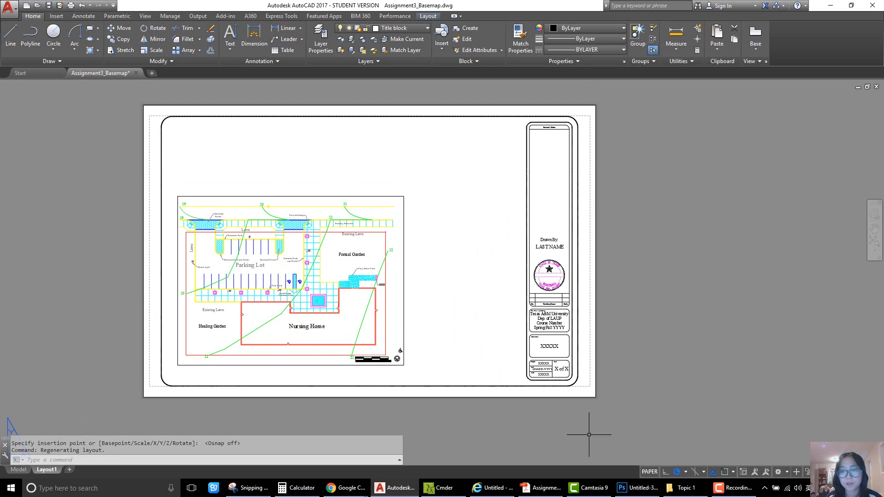
click(725, 472)
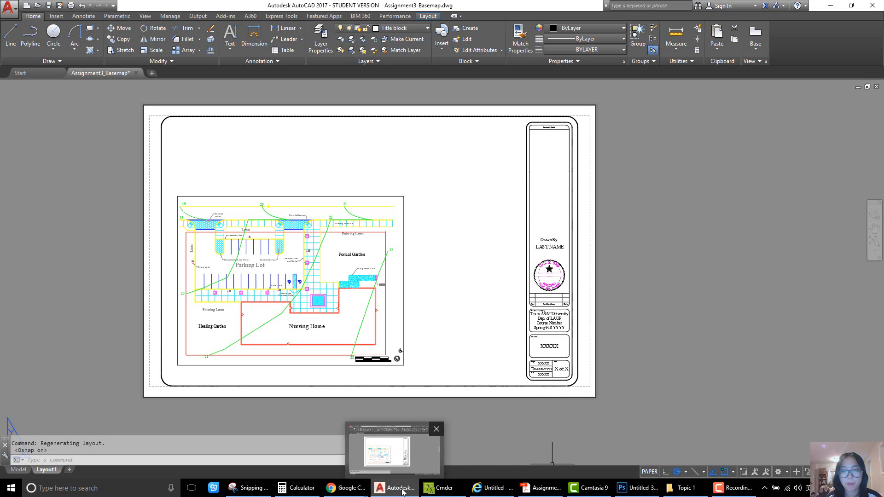
Read the Edit Title Block instructions on page 10 of Assignment5.pdf in Acrobat, and return to AutoCAD
click(543, 488)
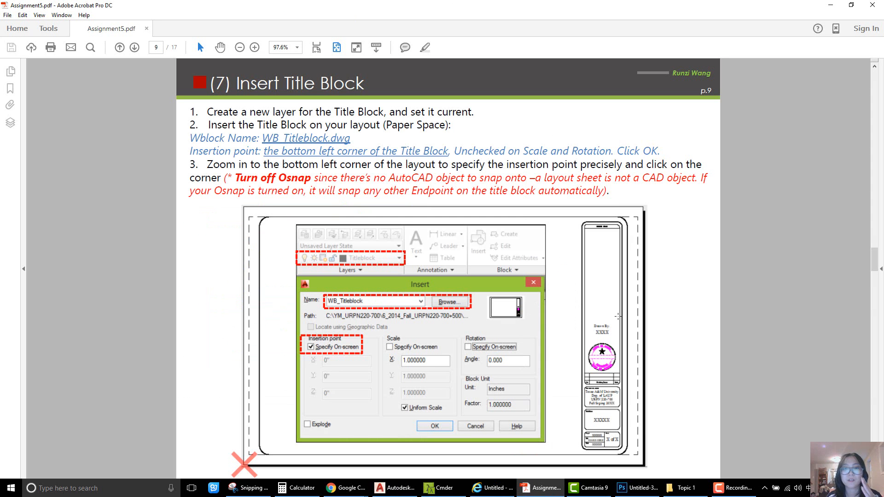
scroll(681, 322, down, 3)
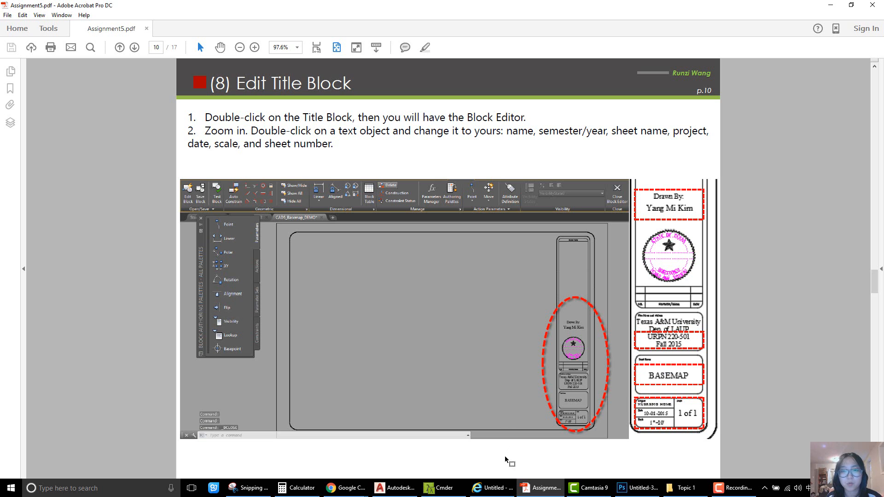
click(395, 488)
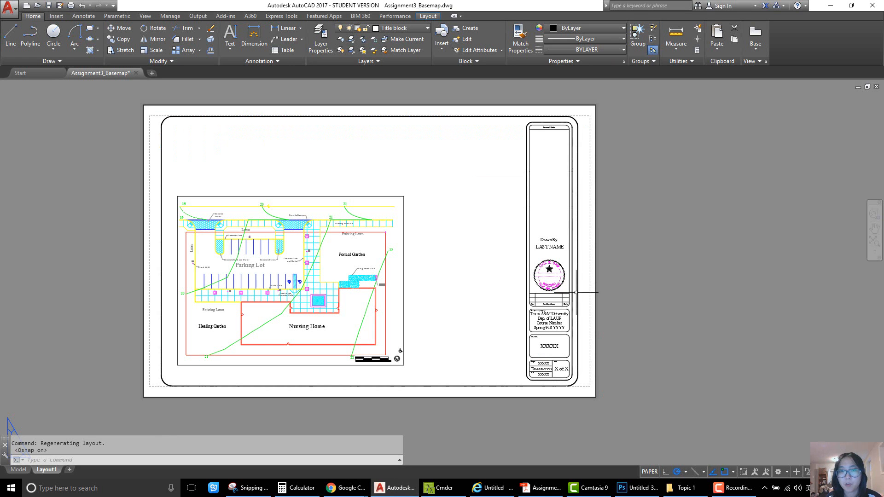
scroll(552, 263, up, 5)
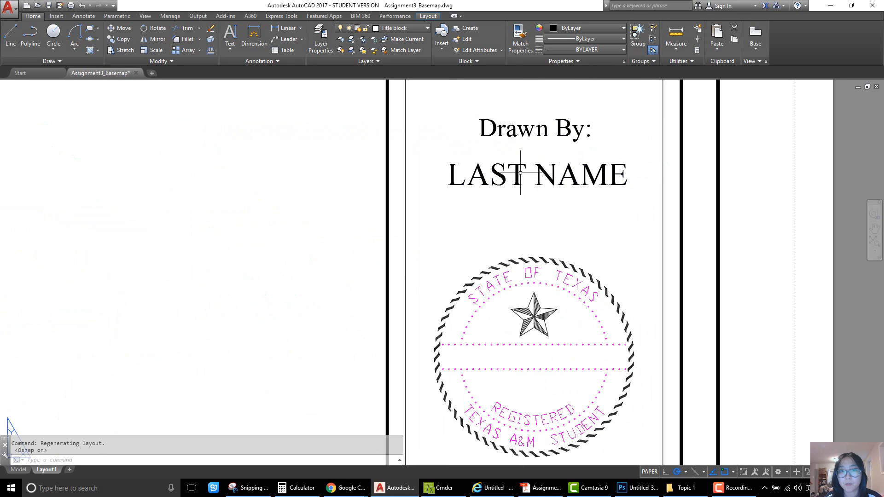
click(519, 174)
scroll(526, 197, down, 4)
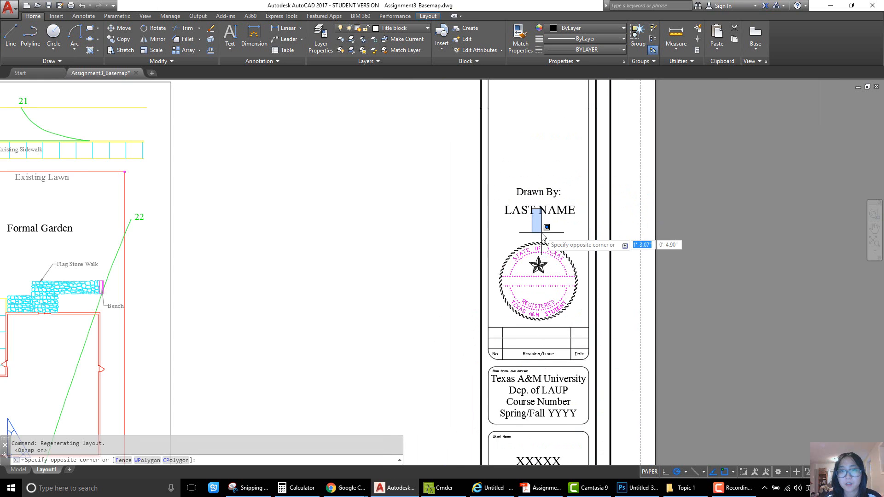
scroll(543, 236, down, 3)
key(Escape)
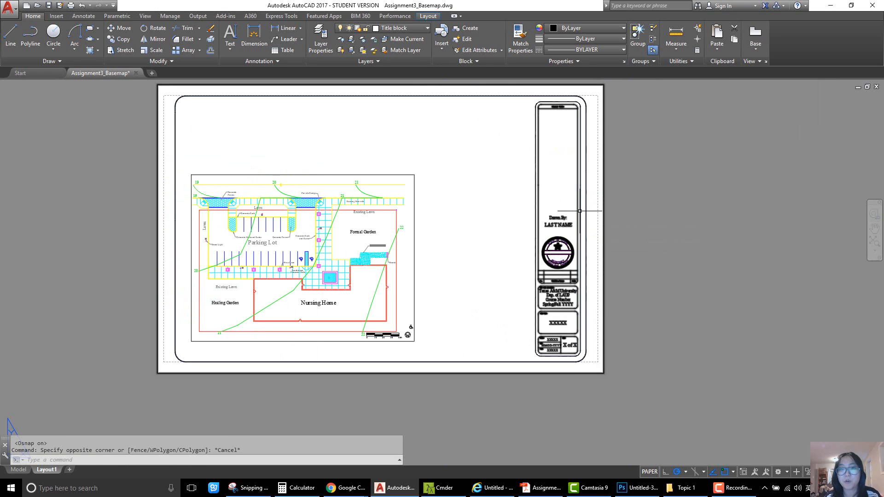
Open the WB_Titleblock block definition in the Block Editor
click(580, 211)
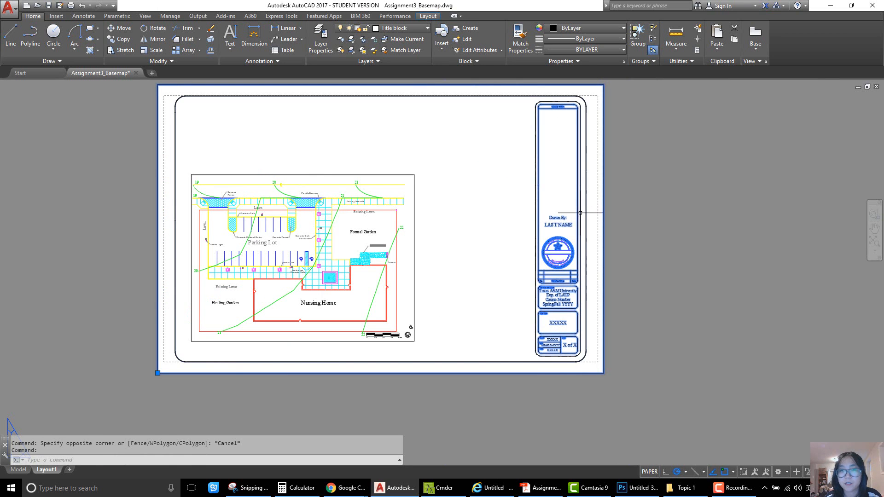
double_click(580, 213)
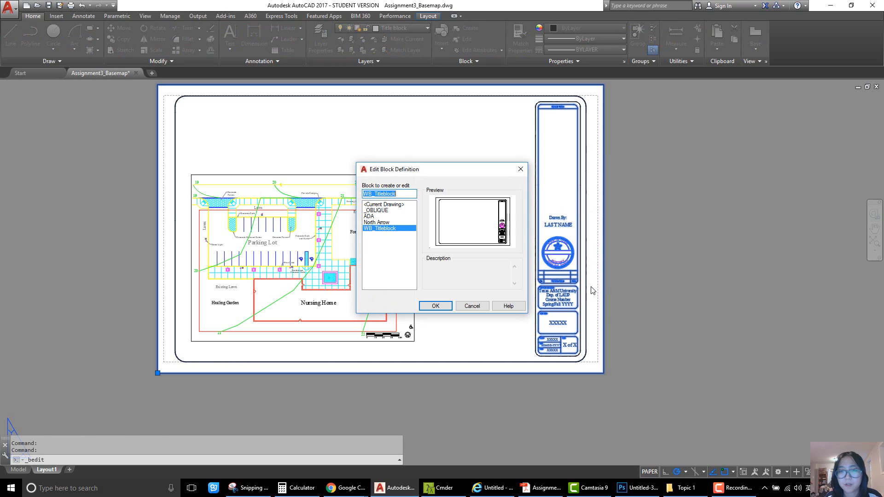
click(435, 306)
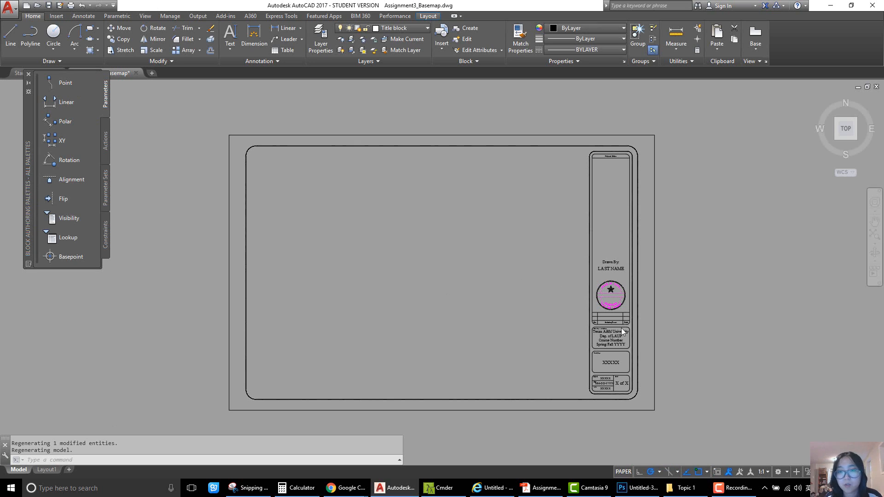
Replace the LAST NAME placeholder under Drawn By with the drafter's full name, correcting the misspelled first name
scroll(620, 273, up, 2)
click(618, 271)
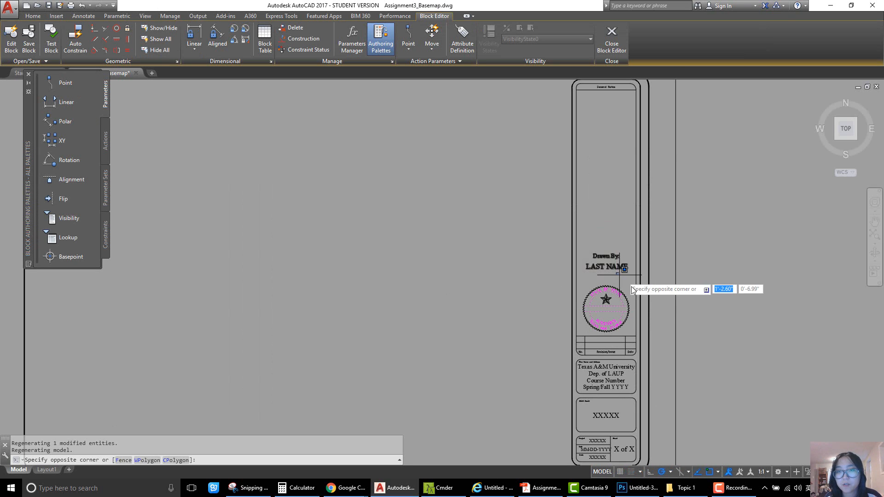
scroll(619, 271, up, 3)
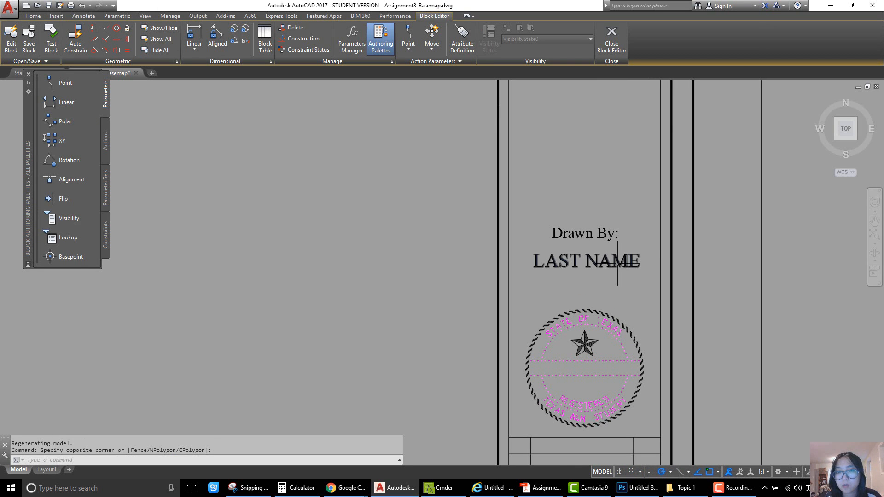
click(617, 266)
double_click(587, 260)
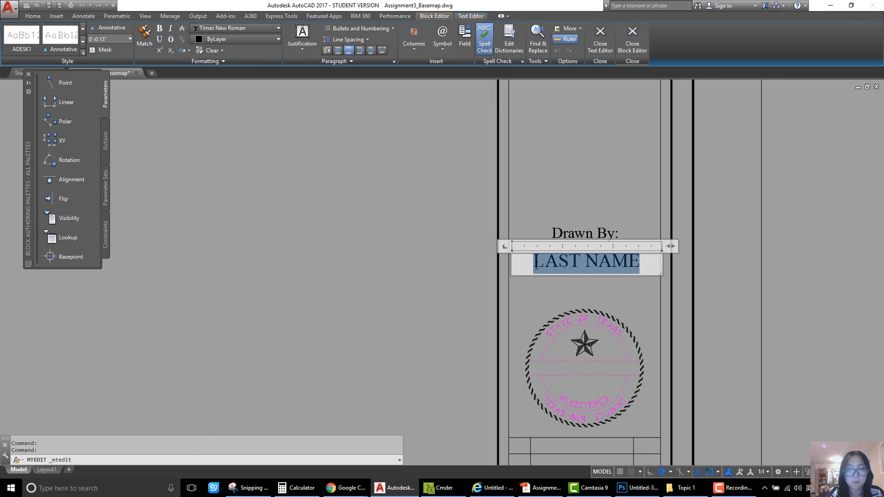
text(Runnzi Wang)
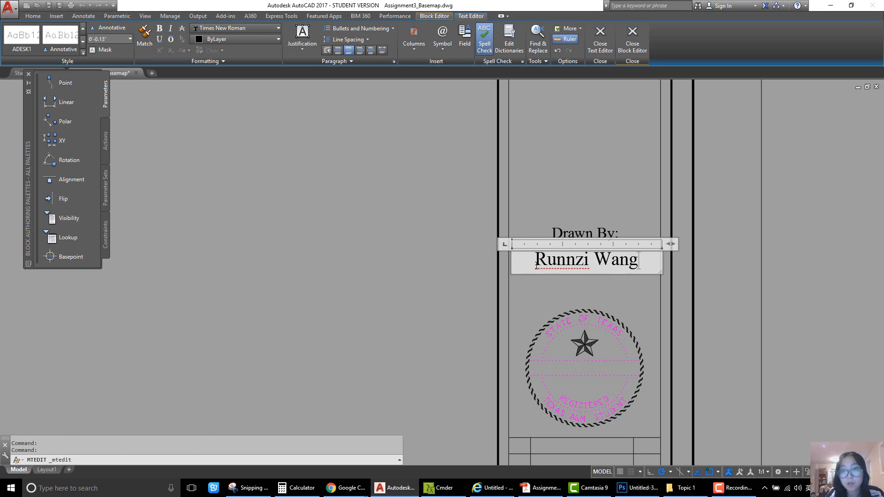
click(568, 263)
key(BackSpace)
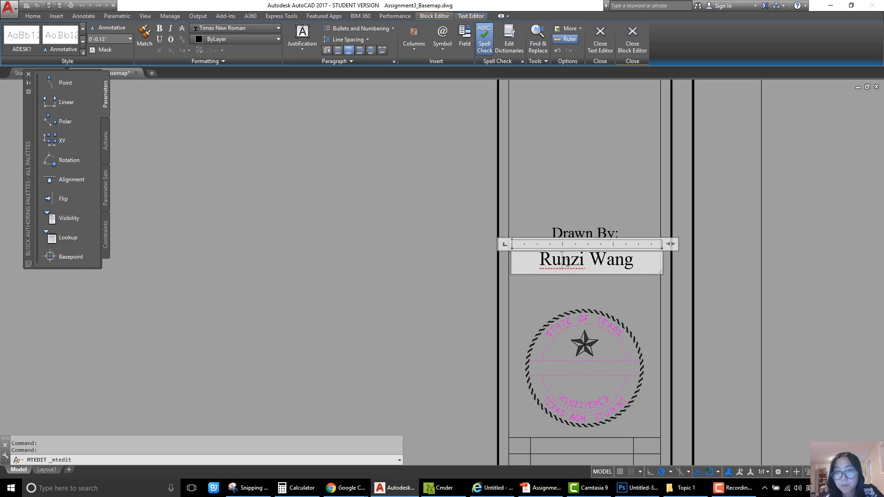
click(625, 292)
Replace the Course Number line in the Firm Name and Address box with URPN 220
scroll(554, 248, down, 4)
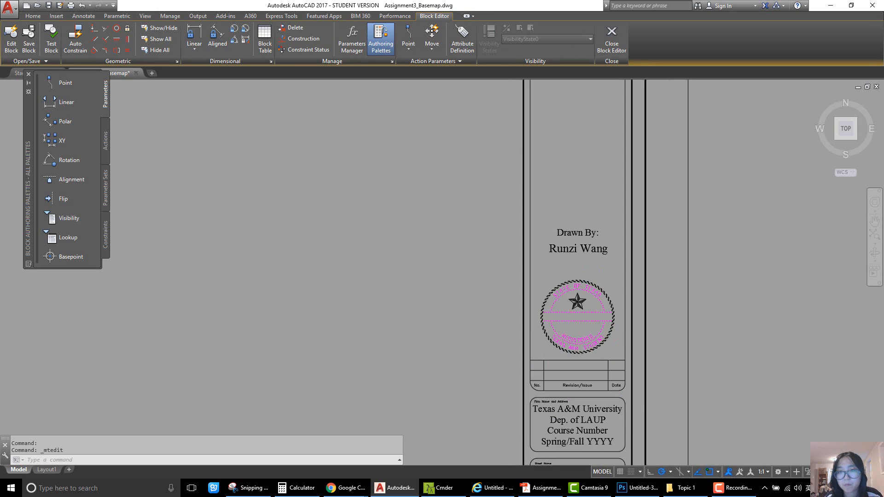
scroll(562, 323, up, 6)
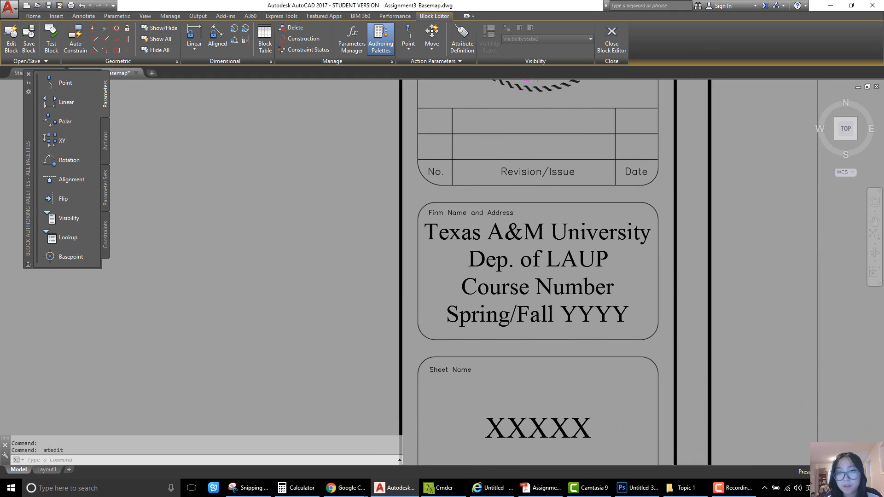
scroll(560, 285, down, 2)
scroll(561, 284, up, 2)
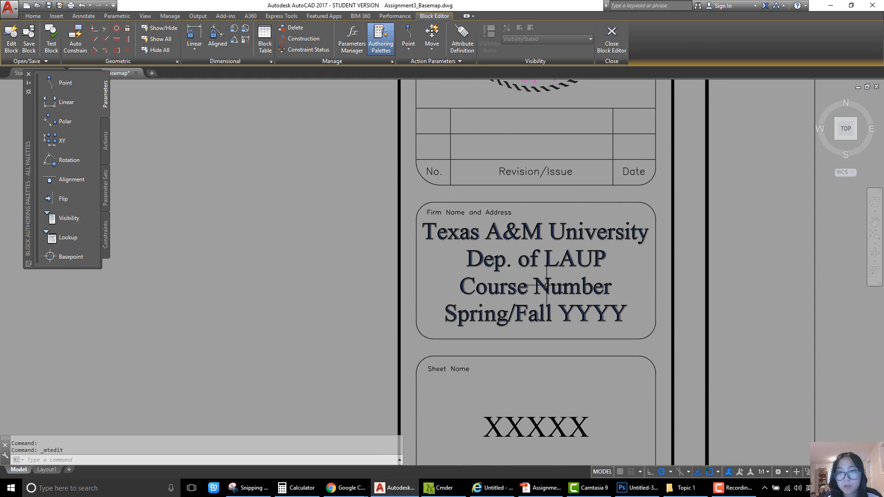
click(537, 281)
double_click(537, 281)
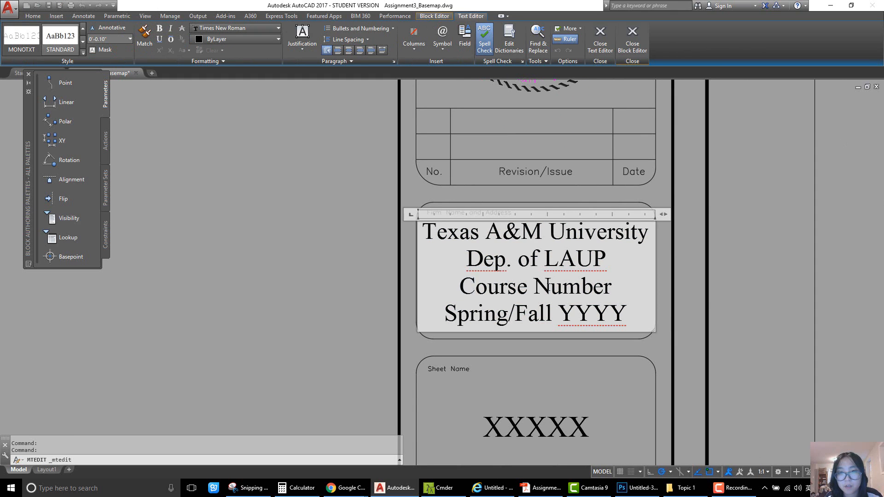
drag(459, 286, 611, 287)
text(URPN 220)
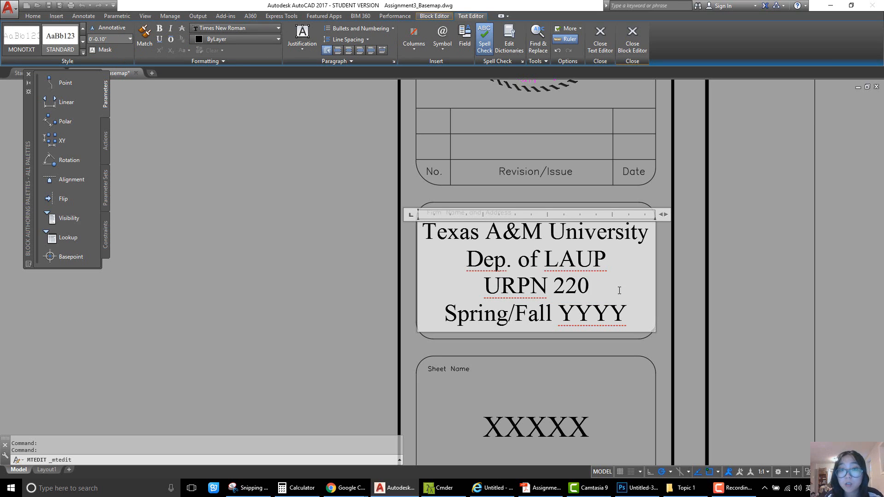
Change the semester line in the Firm Name and Address box to Fall 2017, and finish editing that text
drag(509, 315, 450, 319)
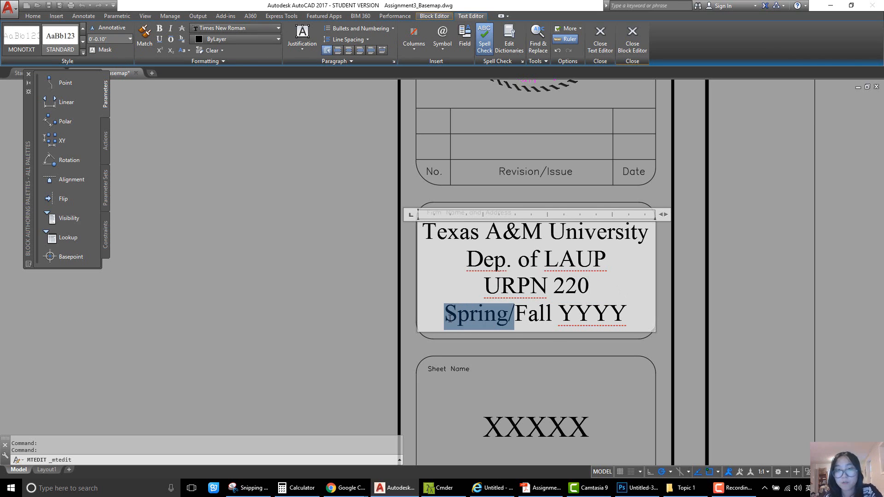
key(BackSpace)
drag(523, 318, 587, 316)
text(2)
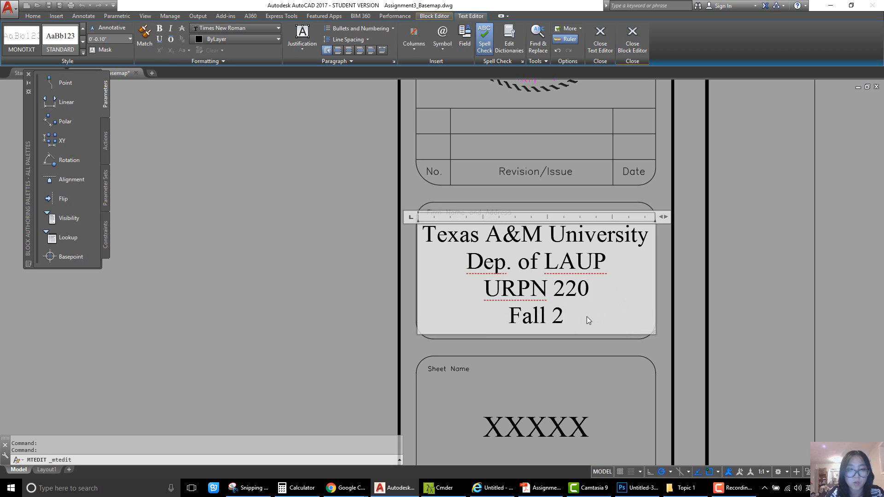
text(017)
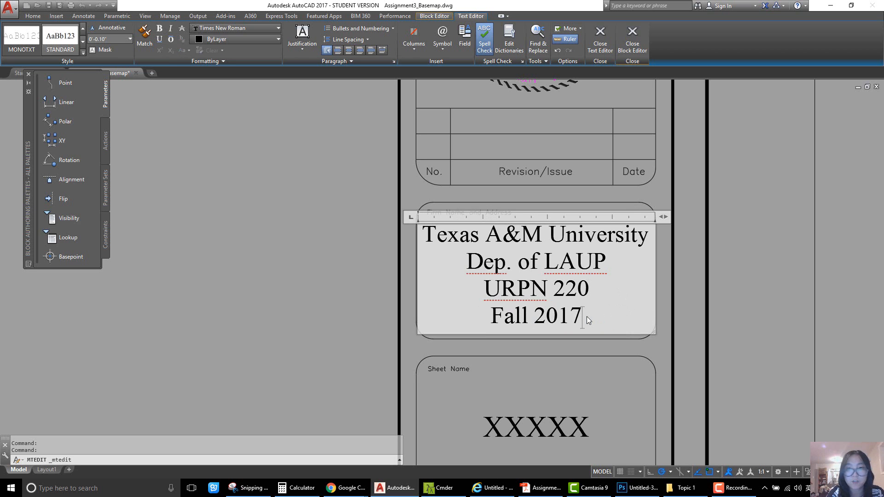
click(352, 313)
Replace the XXXXX placeholder in the Sheet Name box with Base Map
scroll(599, 285, down, 5)
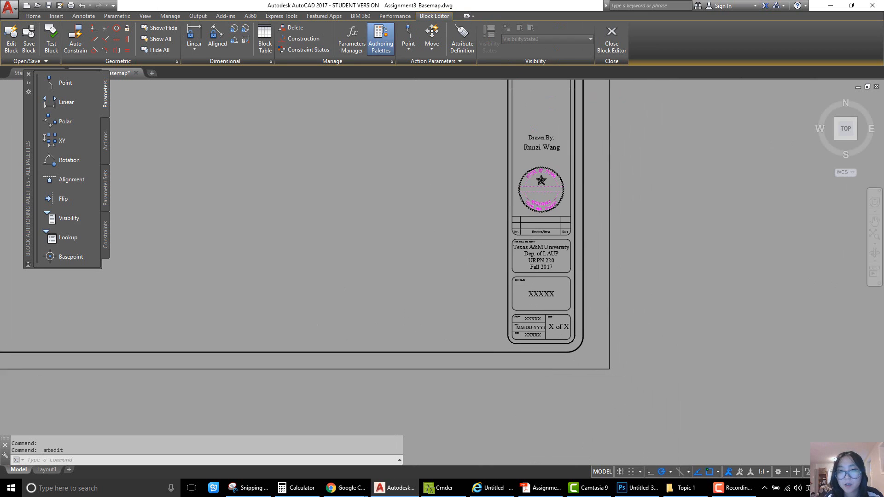
scroll(544, 295, up, 3)
scroll(541, 294, up, 3)
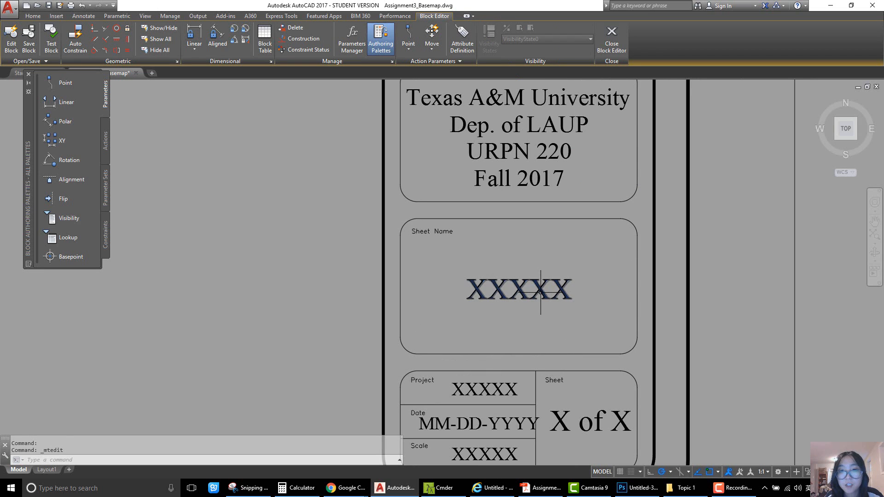
double_click(541, 293)
drag(466, 290, 596, 292)
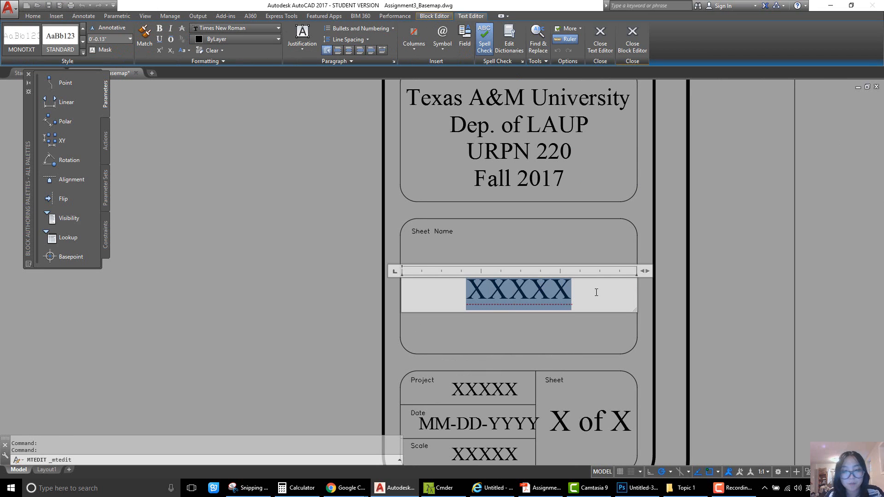
text(Base Ma)
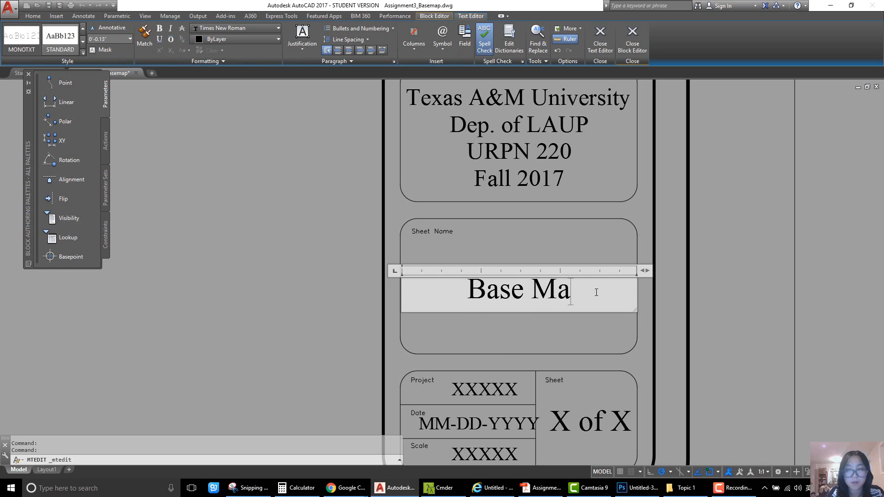
text(p)
click(525, 337)
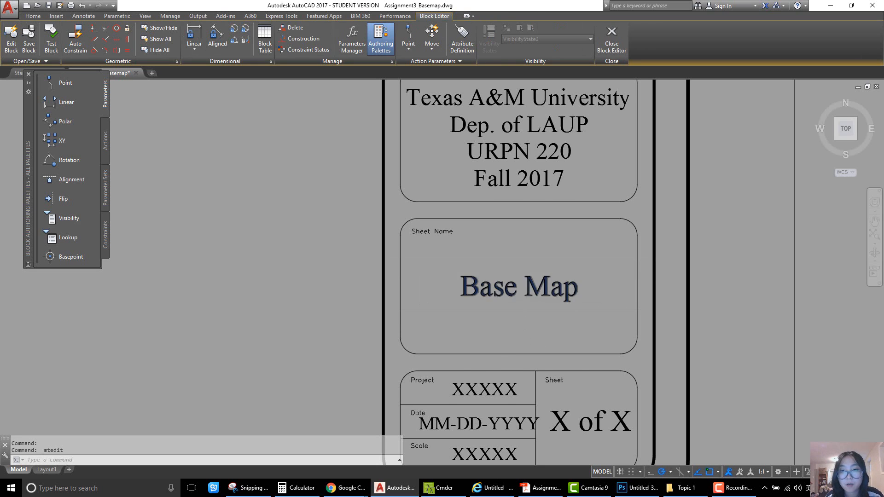
Check the example project, date, scale and sheet entries on page 10 of Assignment5.pdf in Acrobat, and return to AutoCAD
scroll(525, 325, down, 2)
middle_drag(524, 325, 523, 259)
scroll(521, 326, up, 2)
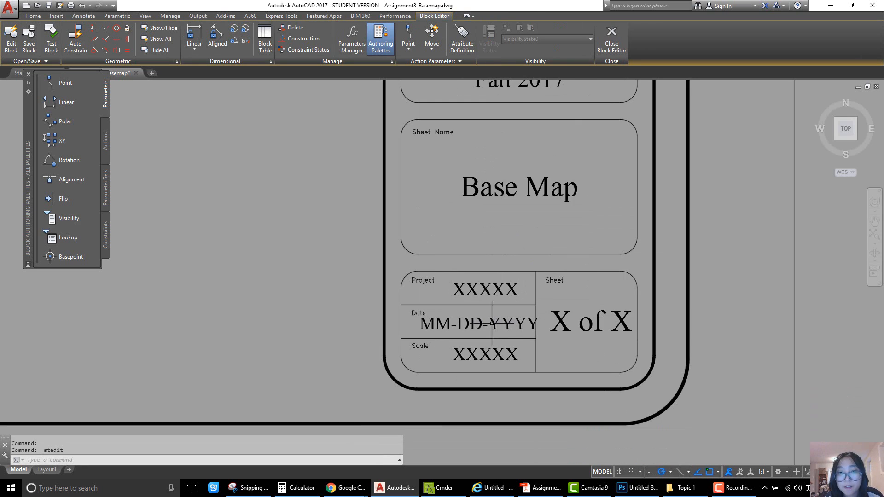
click(541, 488)
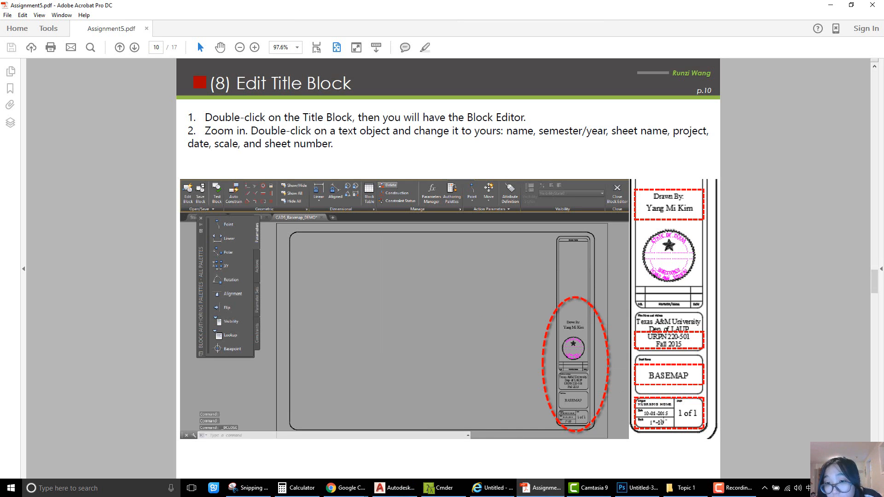
mouse_move(546, 493)
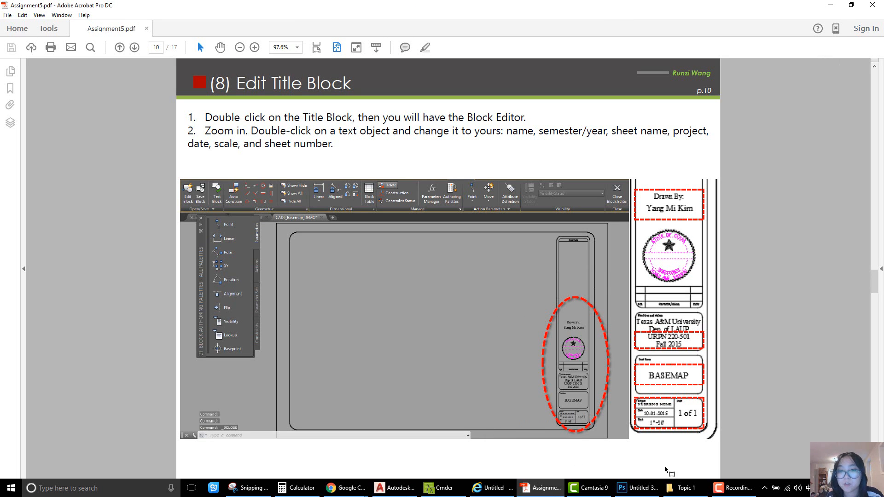
click(395, 488)
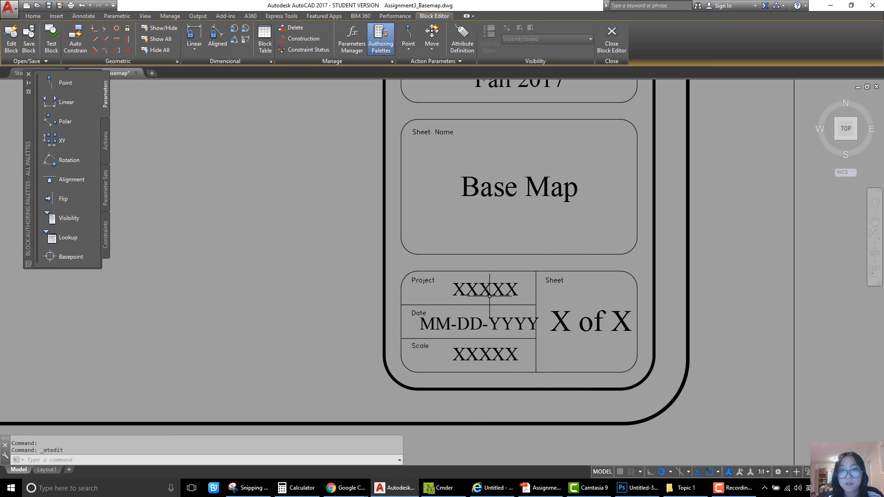
Replace the XXXXX placeholder in the Project field with Nursing Home
double_click(489, 289)
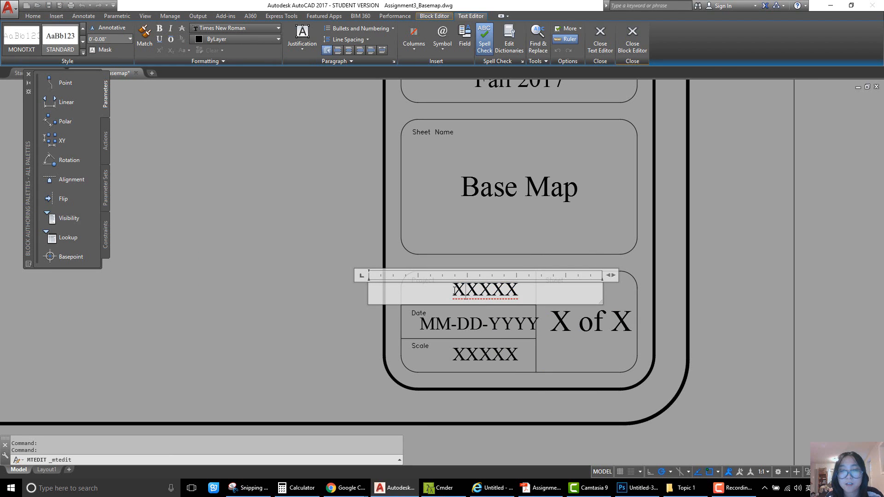
drag(455, 291, 527, 291)
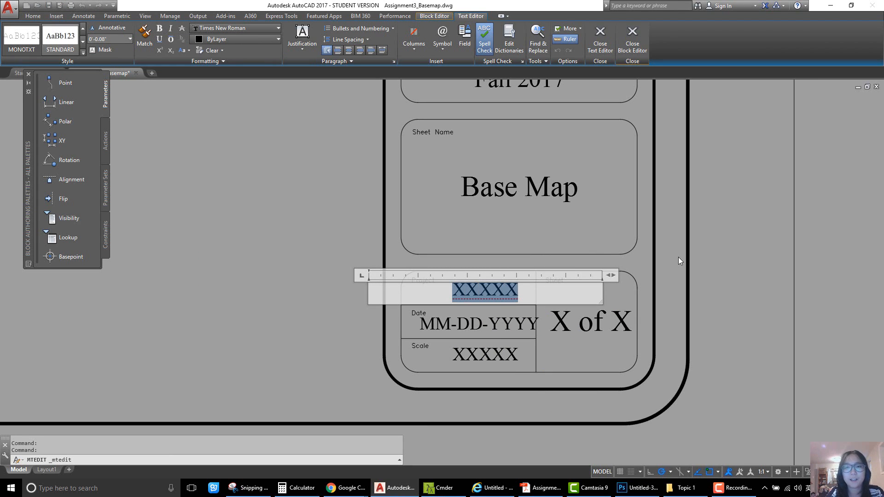
text(Nursing)
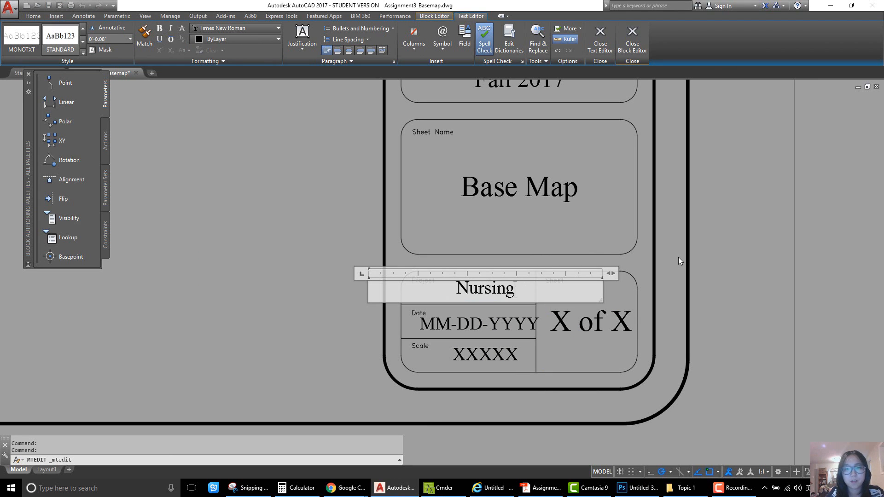
text( Home)
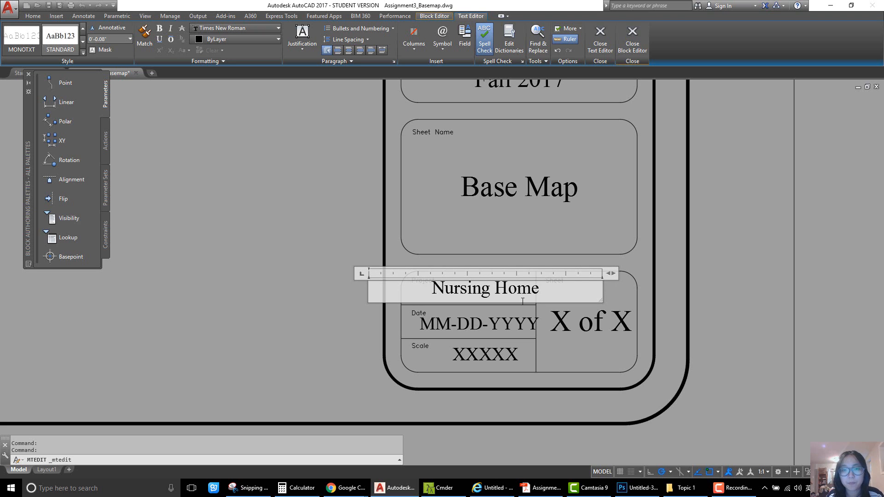
click(311, 323)
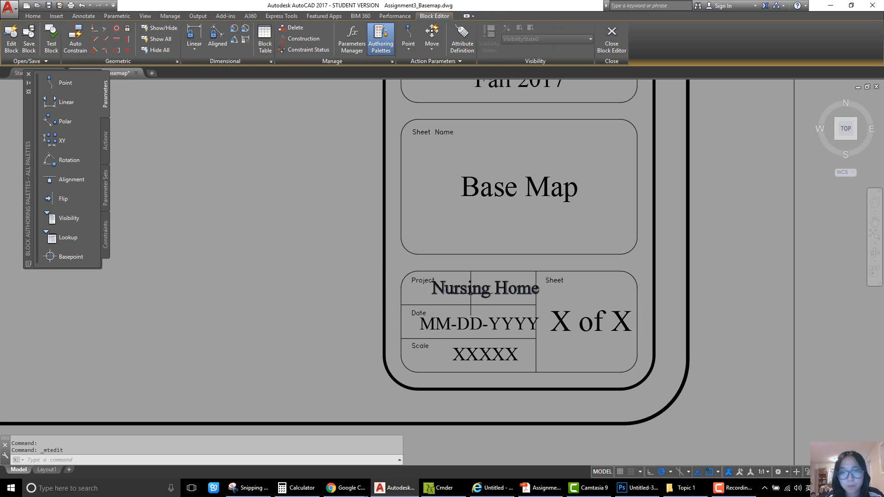
Try to move the Nursing Home text to fit inside the Project field, and undo the move
scroll(471, 290, up, 2)
text(m)
key(Return)
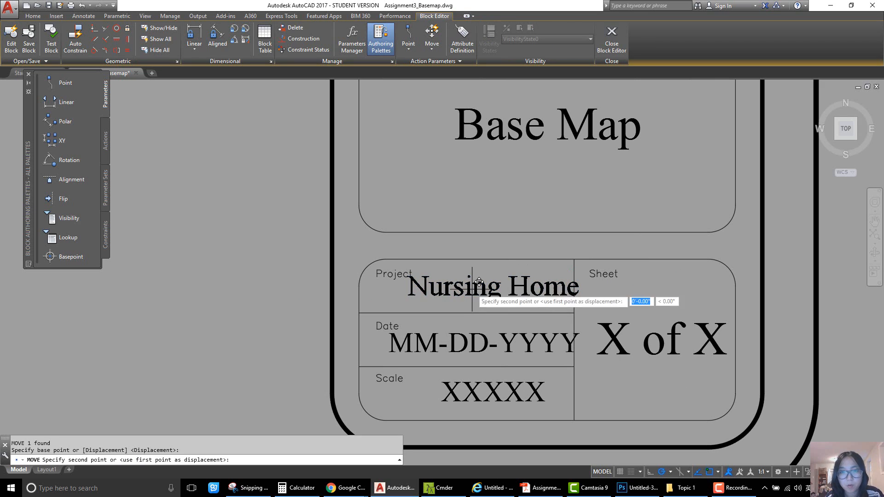
click(476, 284)
click(310, 299)
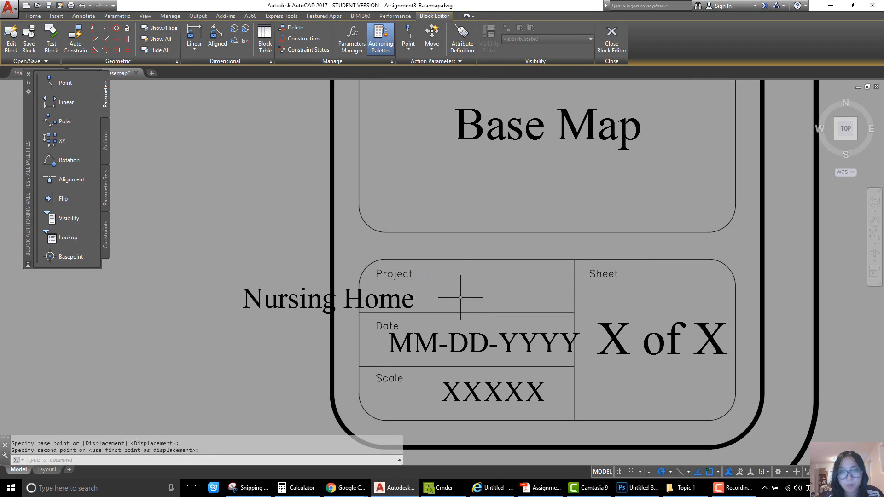
key(ctrl+z)
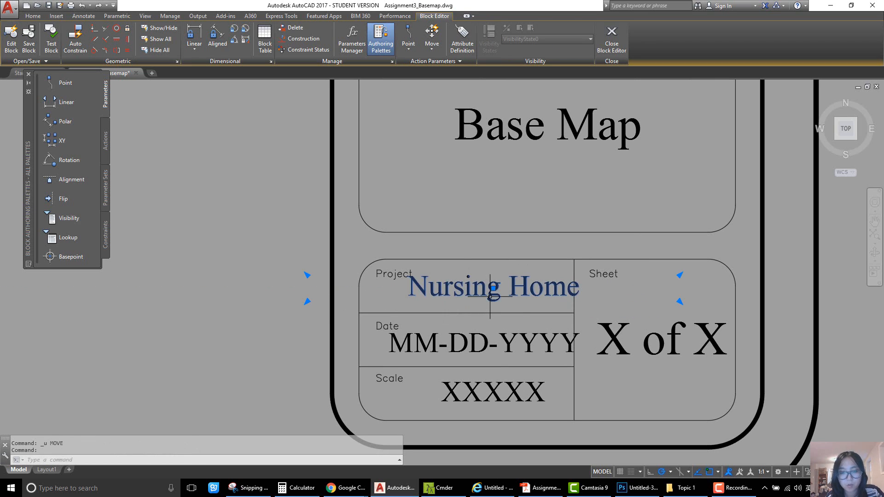
With object snap turned off, move the Nursing Home text slightly left and down so it fits inside the Project cell
text(m)
key(Return)
click(493, 288)
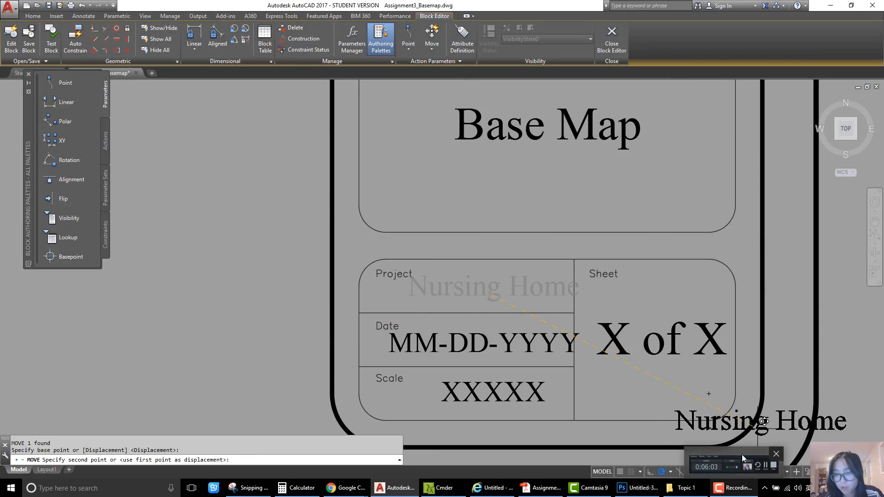
click(709, 472)
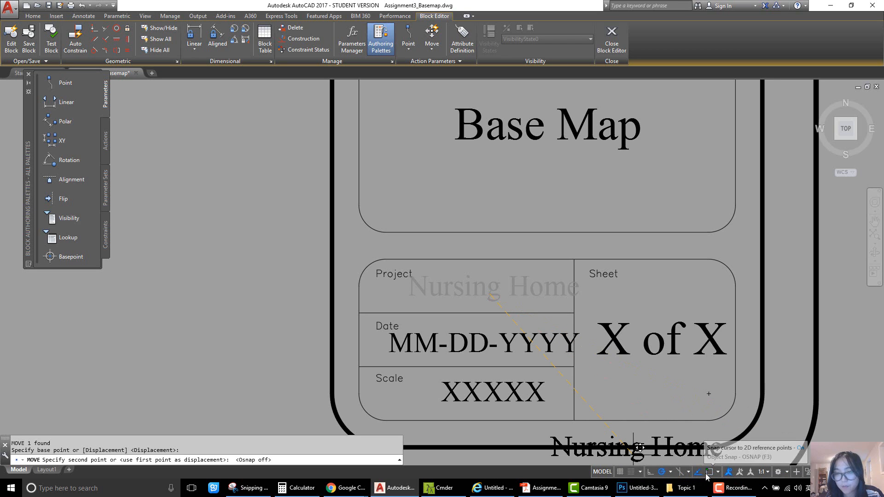
click(479, 294)
middle_drag(512, 315, 504, 287)
double_click(405, 324)
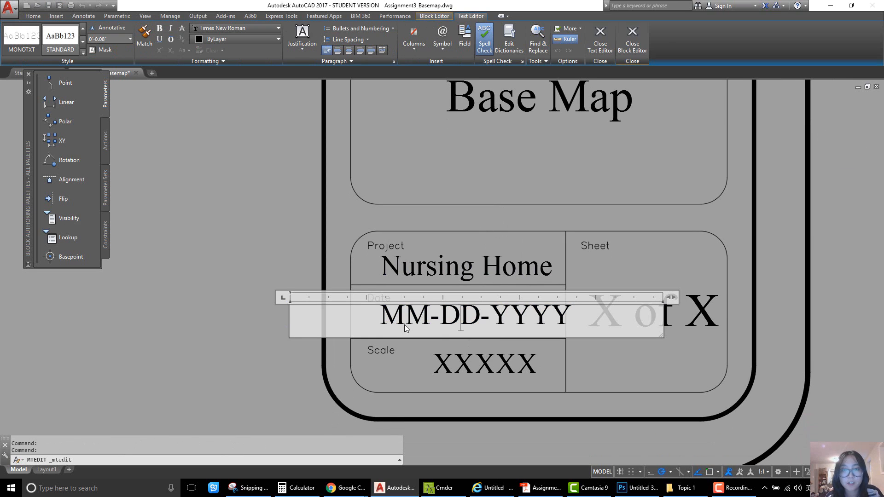
key(Escape)
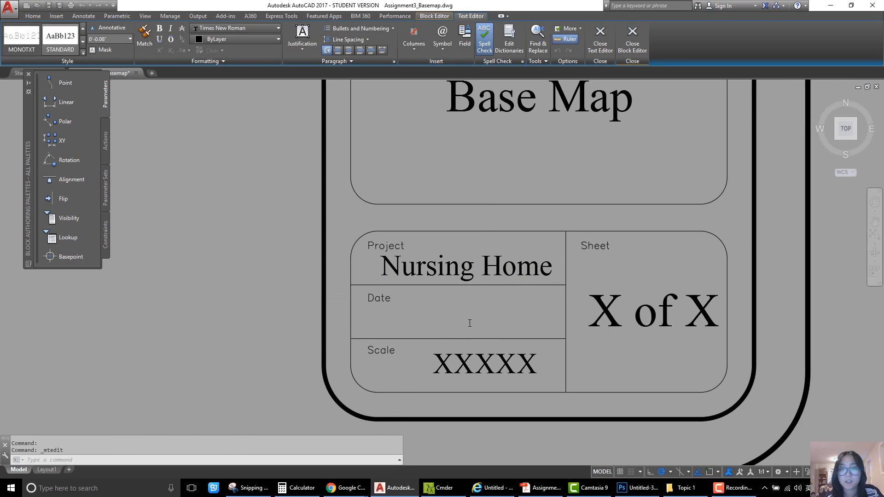
middle_drag(470, 332, 468, 315)
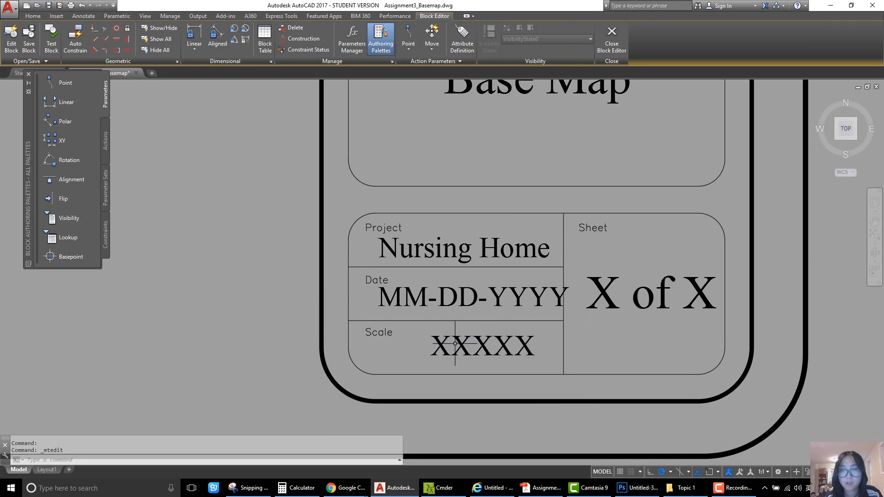
Replace the XXXXX placeholder in the title block's Scale field with 1"-1'
double_click(438, 346)
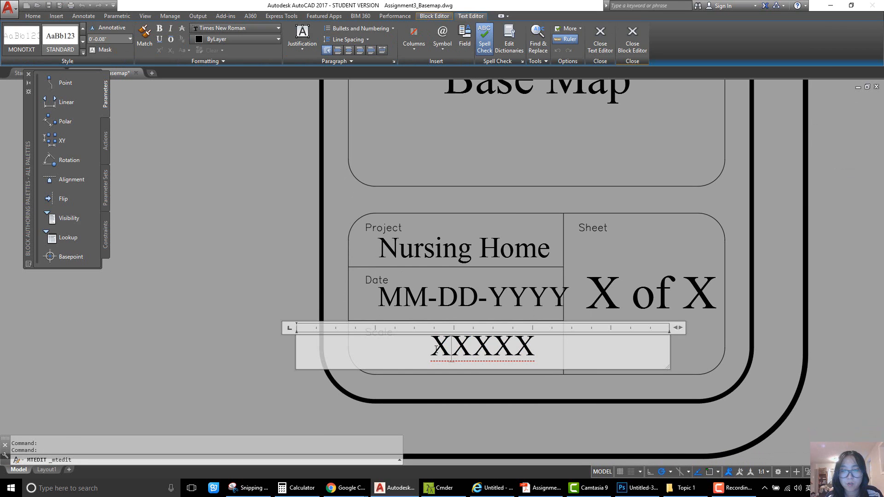
drag(437, 349, 528, 350)
text(1)
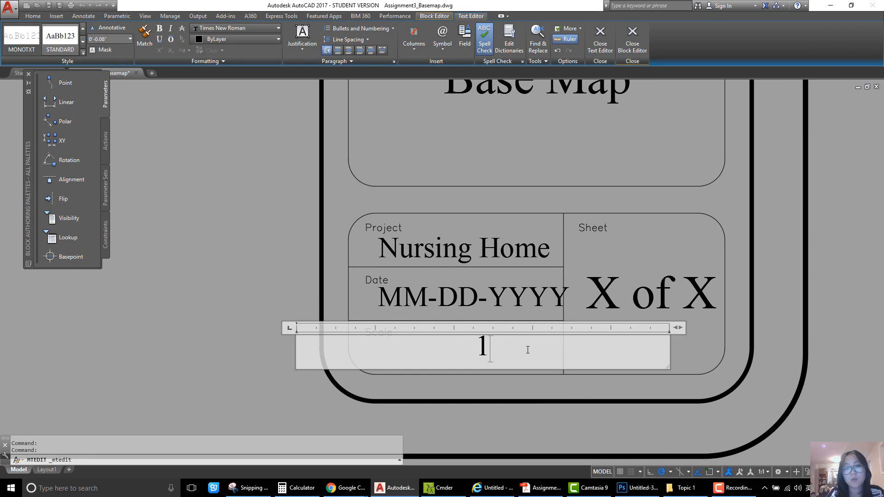
text(")
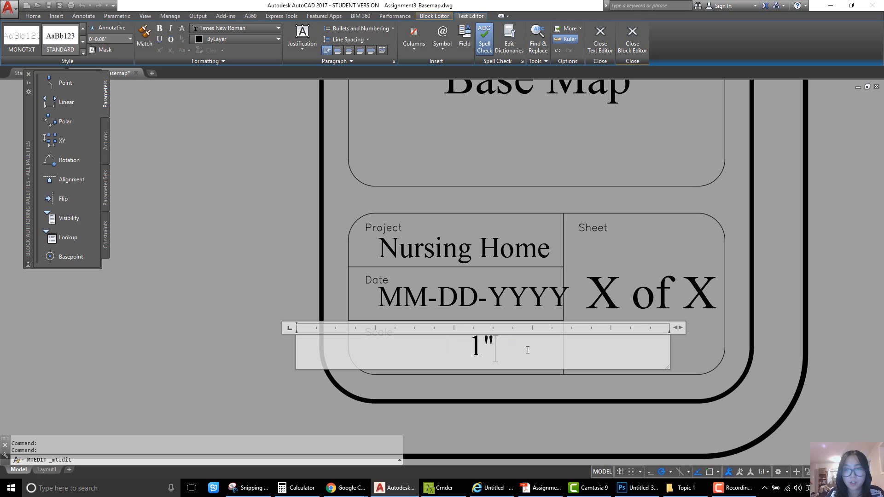
text(-)
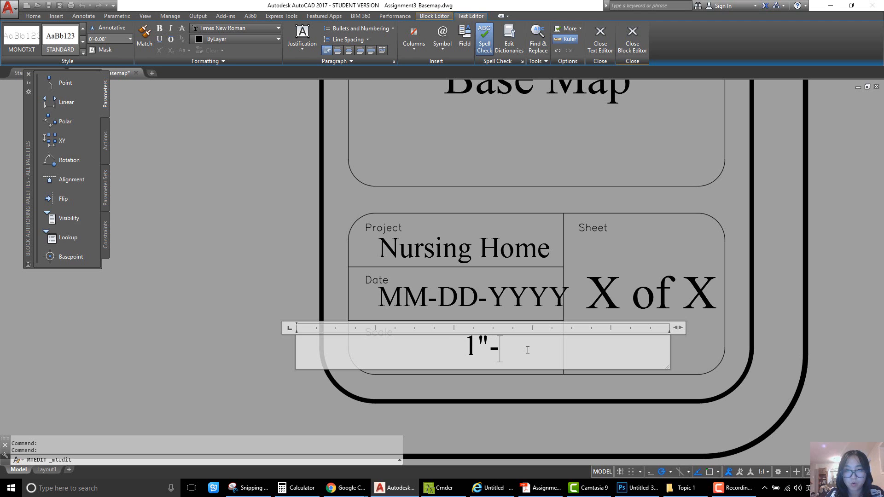
text(1')
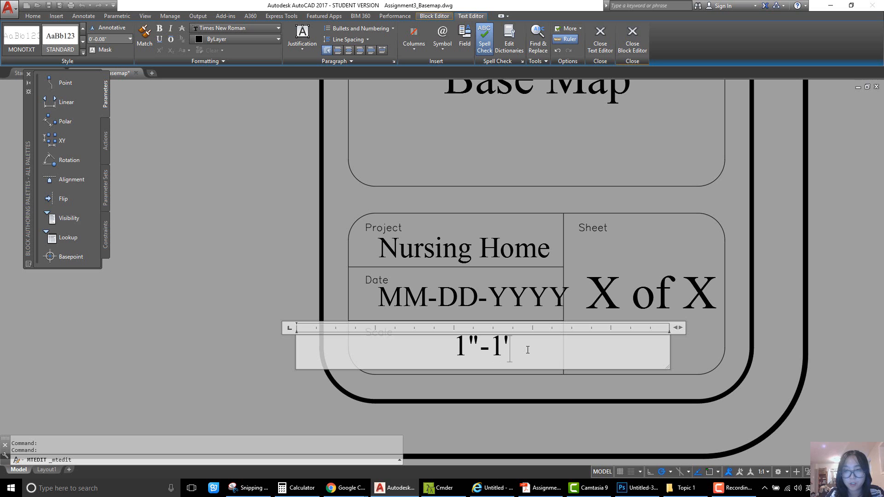
text(-)
key(BackSpace)
Check the example scale on page 10 of Assignment5.pdf in Acrobat, and change AutoCAD's Scale field text to 1"-20'
click(539, 488)
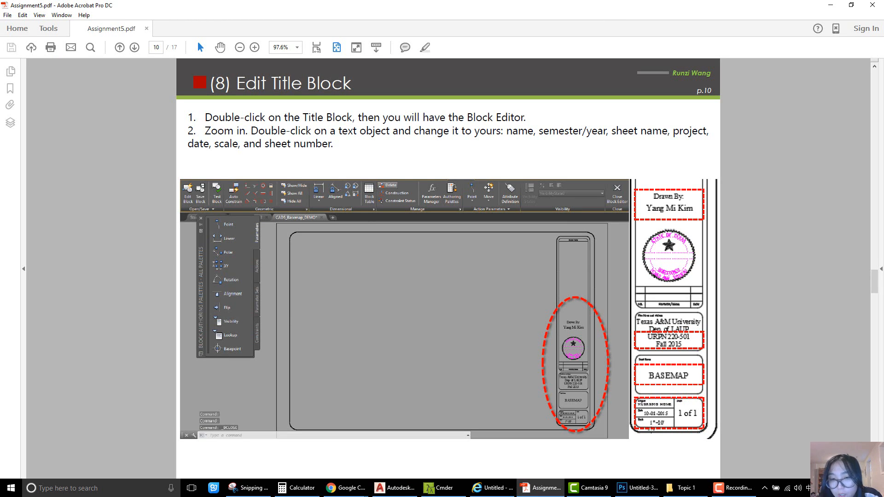
click(432, 467)
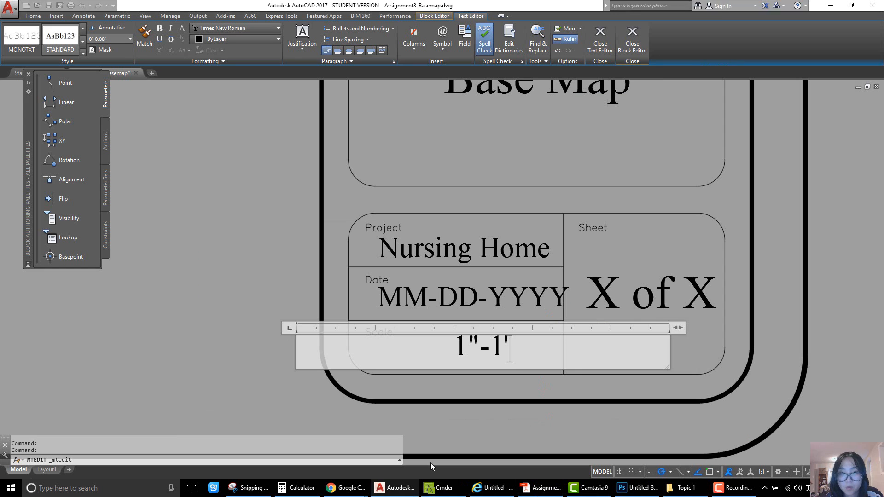
drag(490, 355, 504, 356)
text(20)
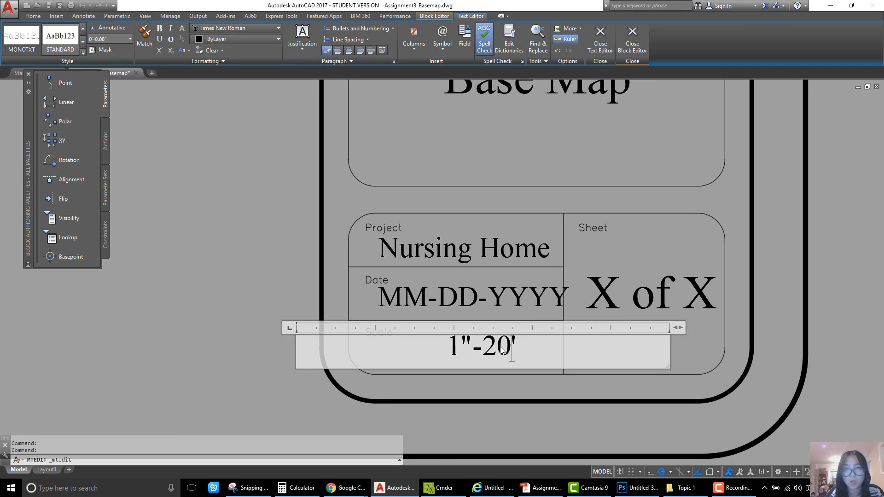
click(496, 391)
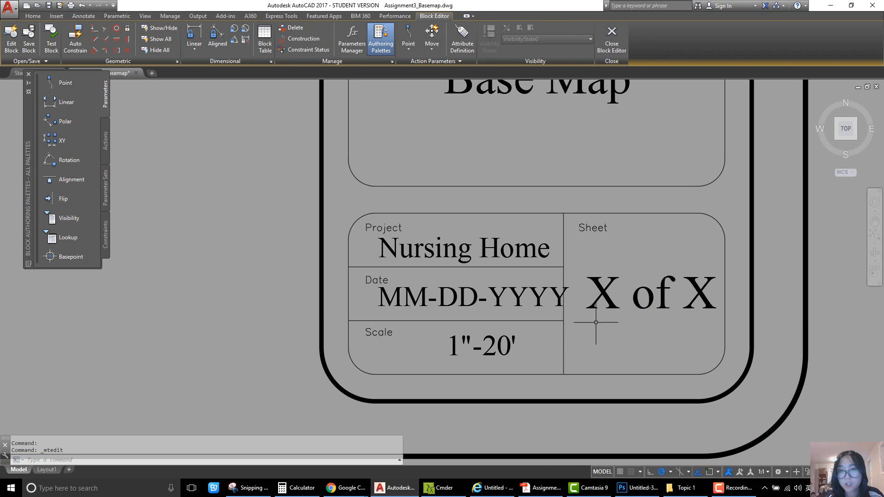
Change the X of X placeholder in the Sheet field to 1 of 1
double_click(605, 299)
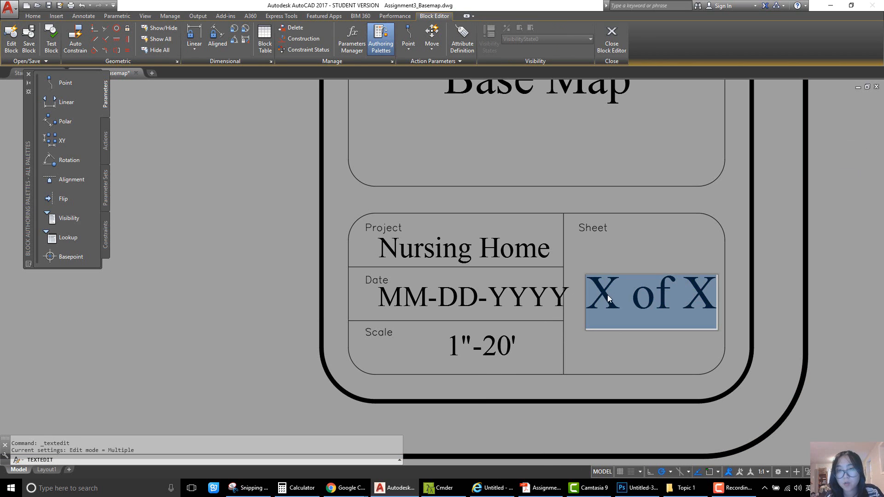
drag(620, 298, 590, 298)
text(1)
drag(675, 294, 699, 291)
text(1)
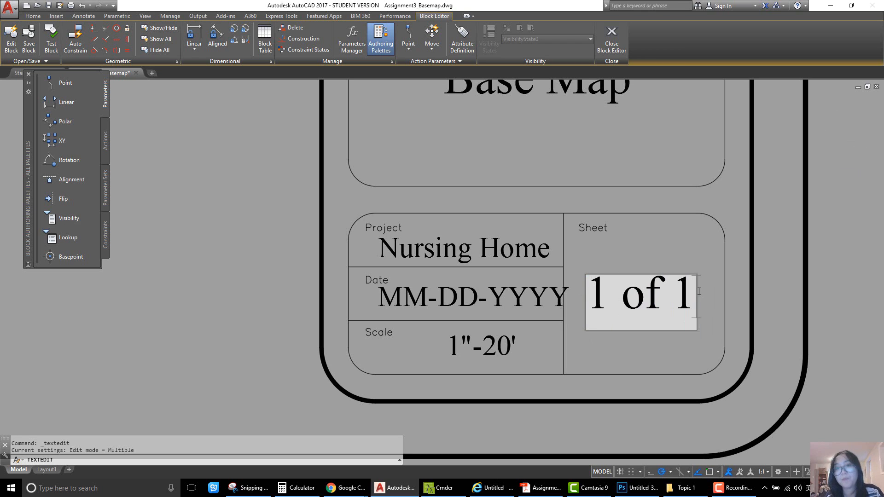
click(599, 344)
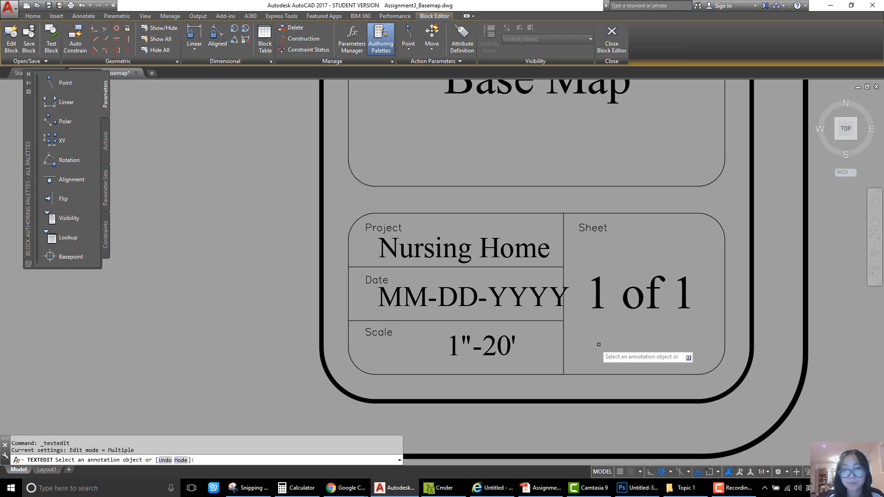
key(Escape)
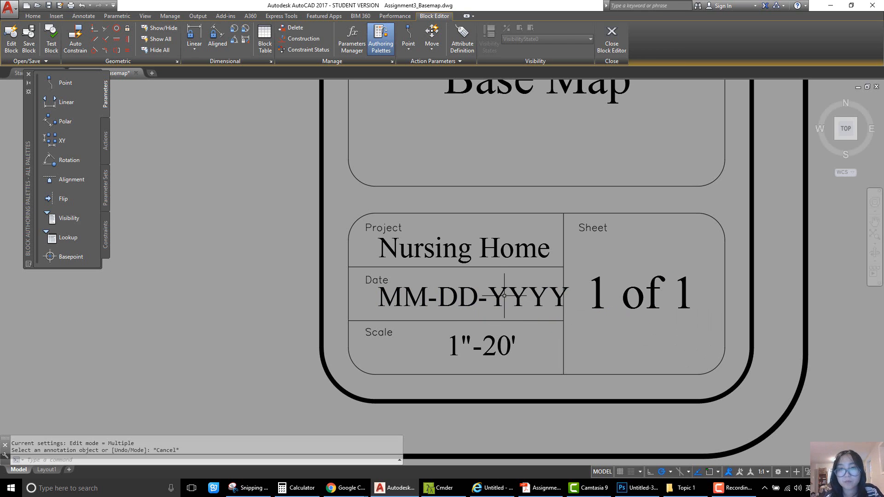
Move the MM-DD-YYYY text slightly left so it fits inside the Date cell
click(500, 295)
text(m)
key(Return)
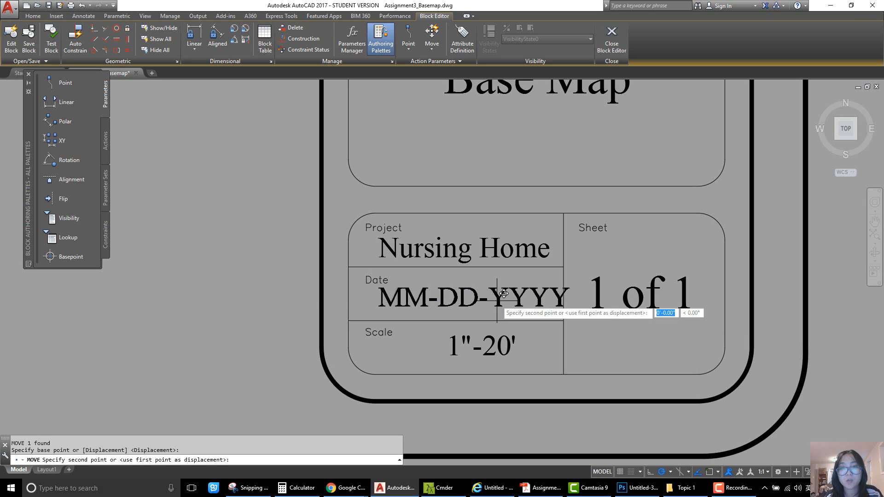
click(497, 301)
click(490, 300)
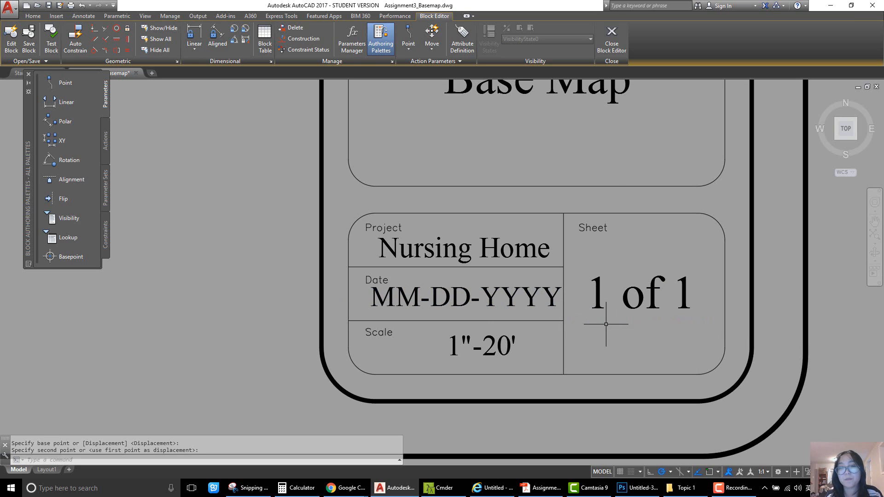
Close the Block Editor and save the changes to the WB_Titleblock block
scroll(599, 328, down, 6)
scroll(610, 333, down, 2)
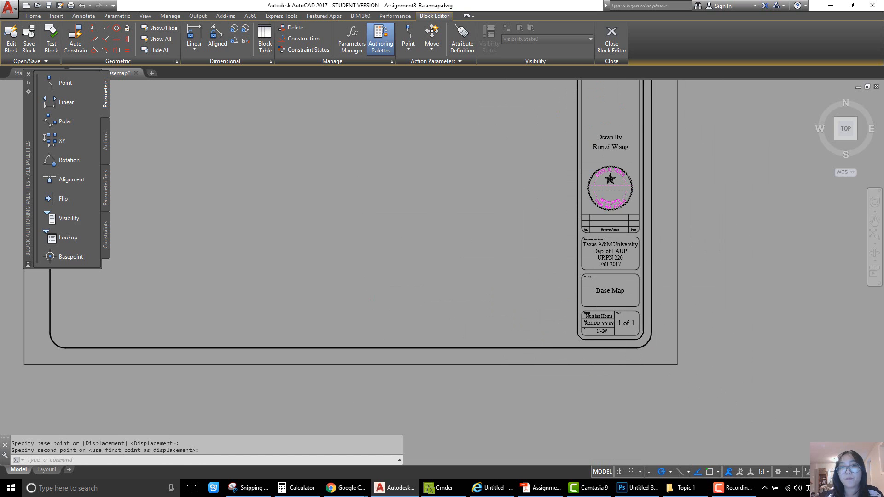
scroll(515, 286, down, 3)
mouse_move(515, 286)
middle_down()
mouse_move(554, 340)
mouse_move(546, 330)
middle_up()
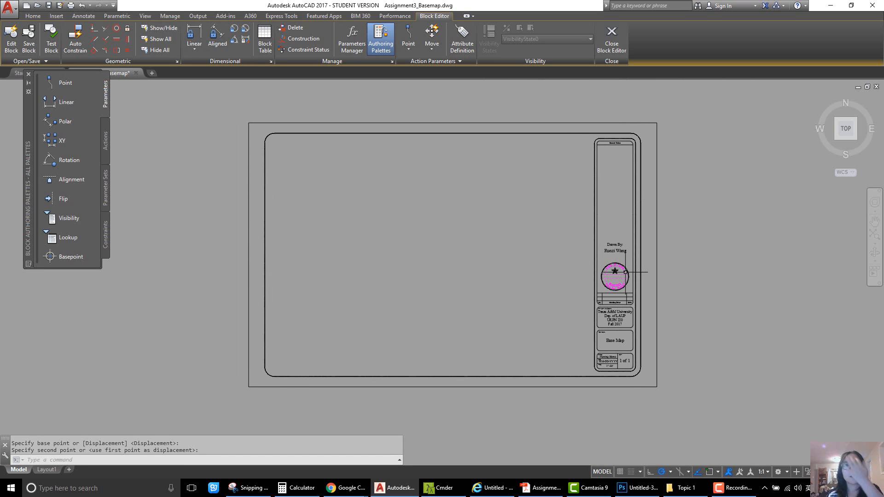
click(613, 46)
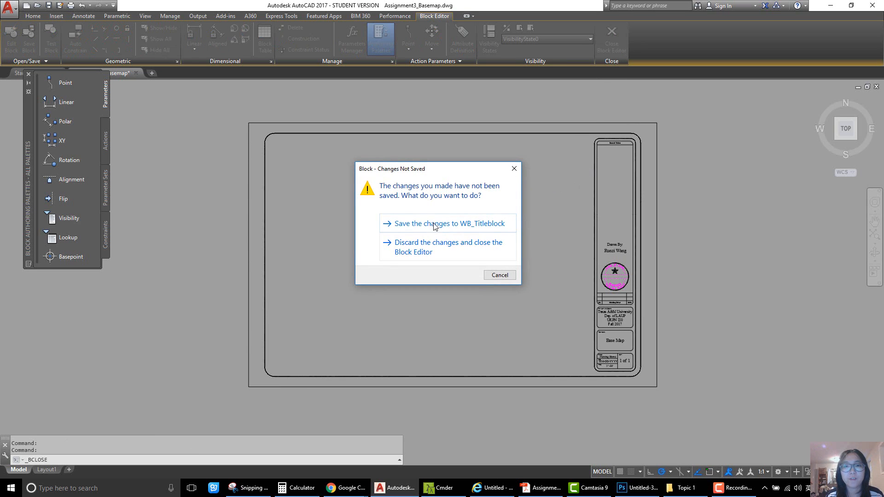
click(438, 226)
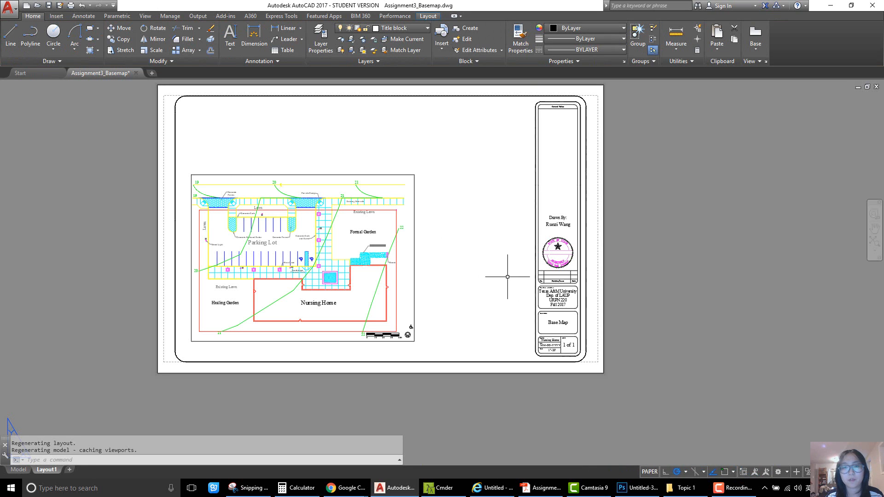
middle_drag(508, 277, 533, 305)
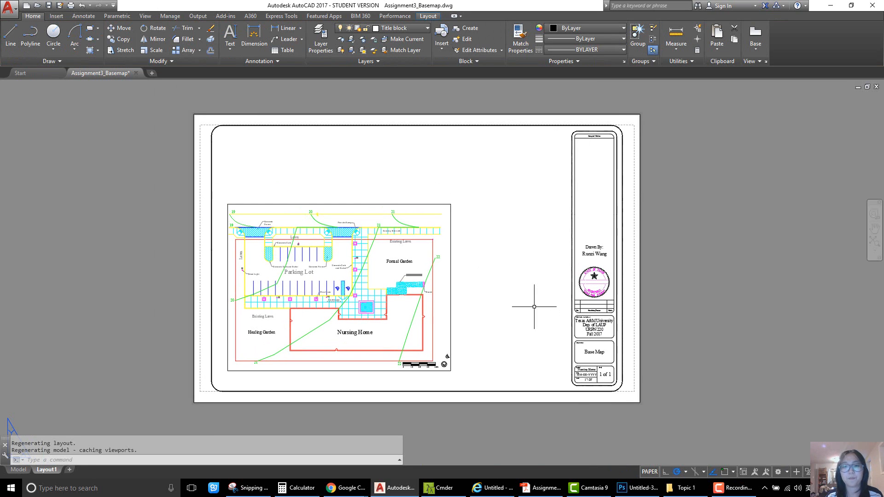
Read the Create a Viewport instructions on page 11 of Assignment5.pdf in Acrobat, and return to AutoCAD
click(551, 492)
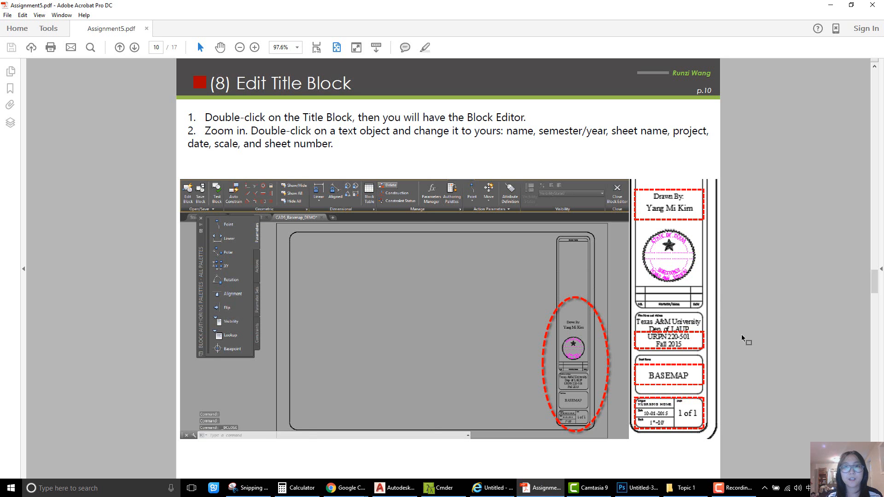
scroll(742, 335, down, 3)
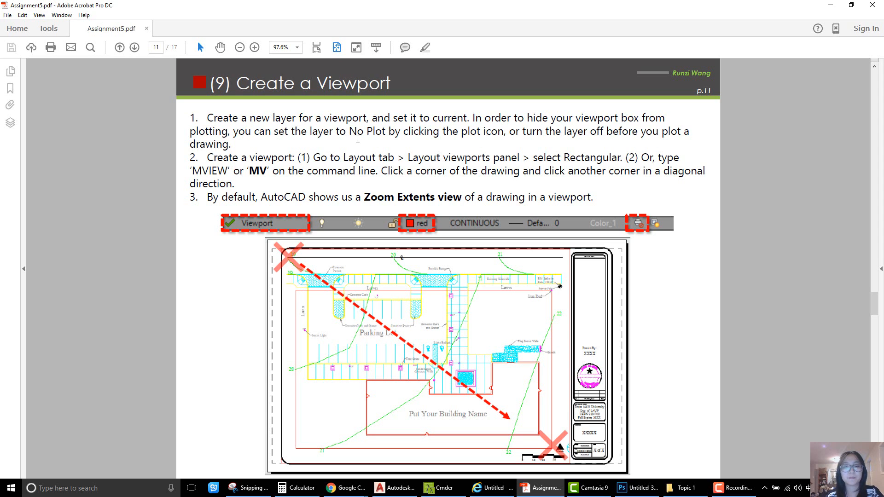
key(F9)
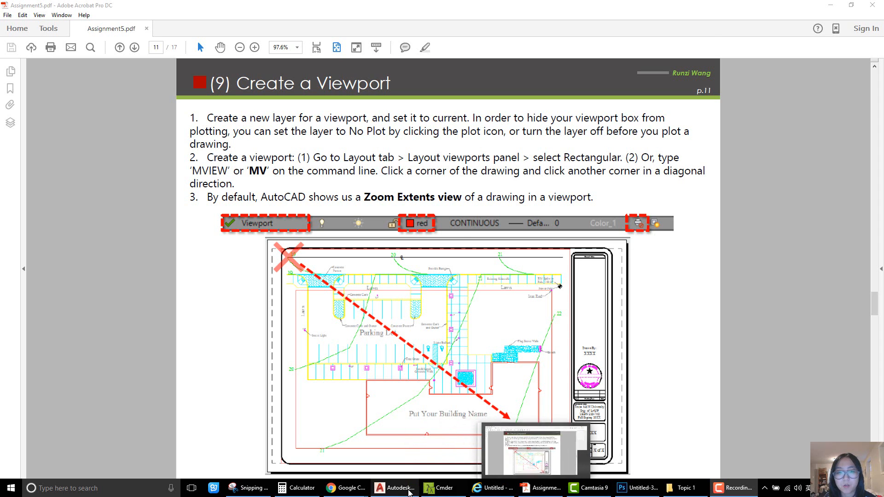
click(395, 488)
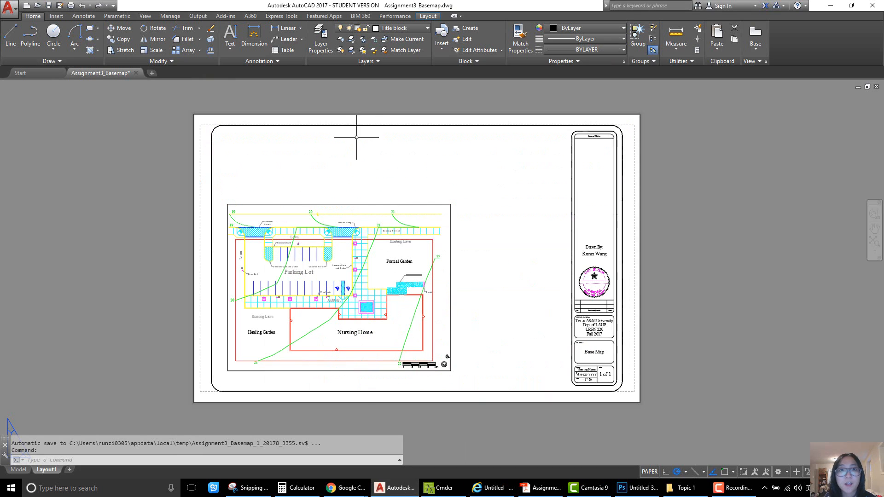
Create a new layer named Viewport and set its color to red
click(320, 50)
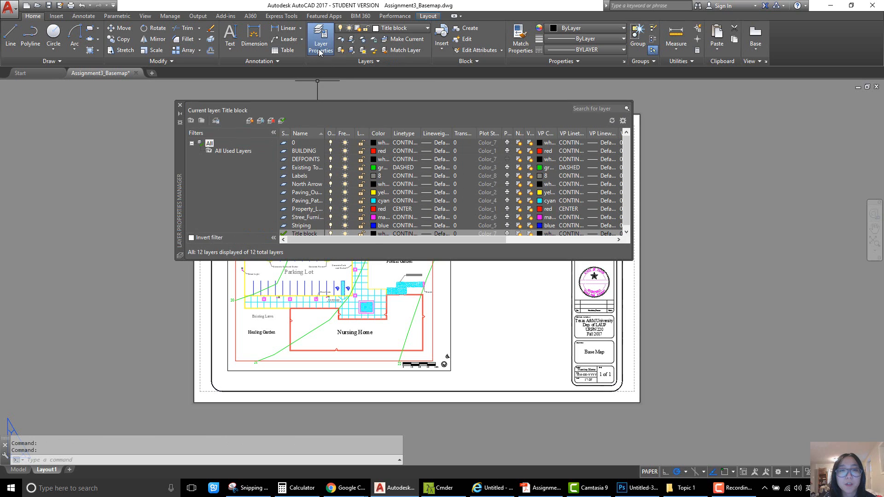
click(250, 122)
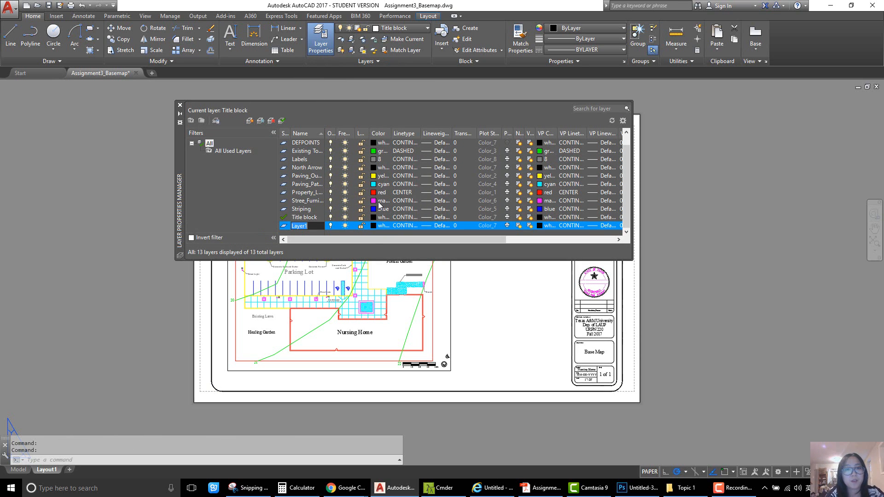
text(View)
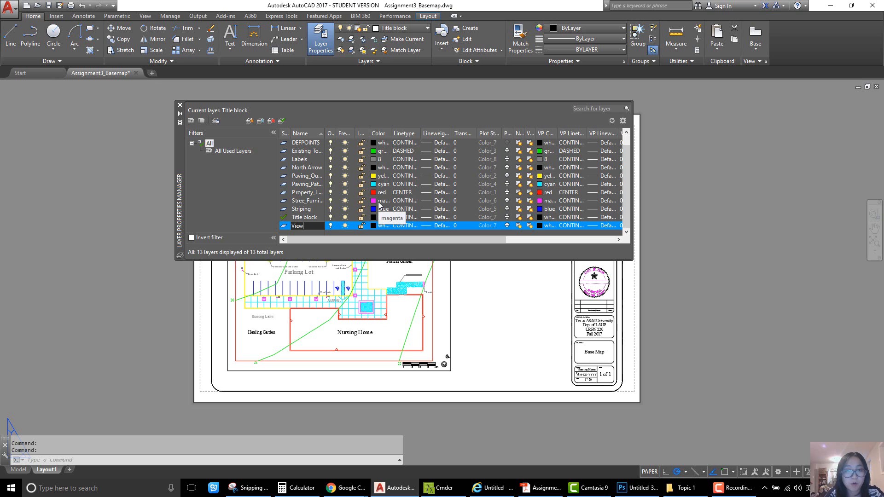
text(port)
key(Return)
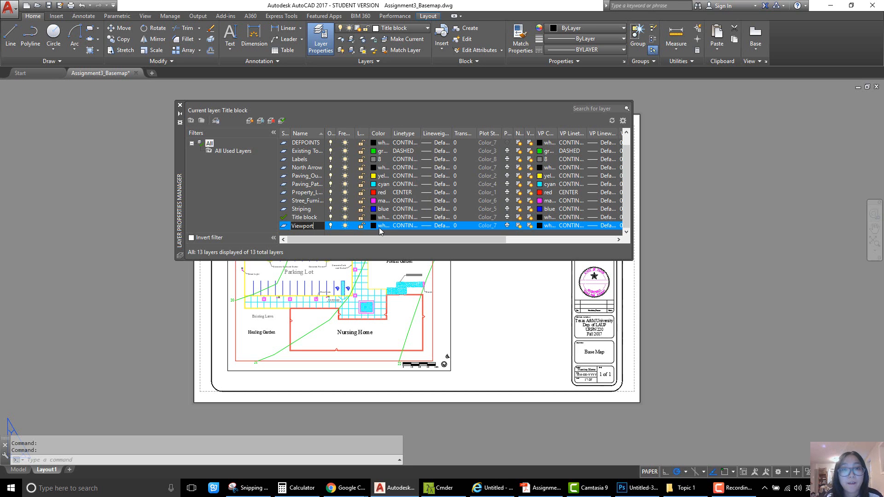
click(381, 226)
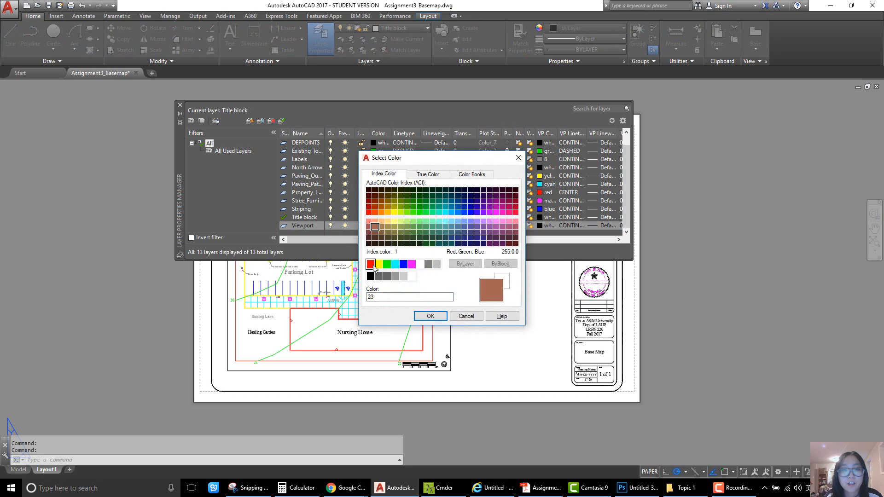
click(373, 266)
click(429, 317)
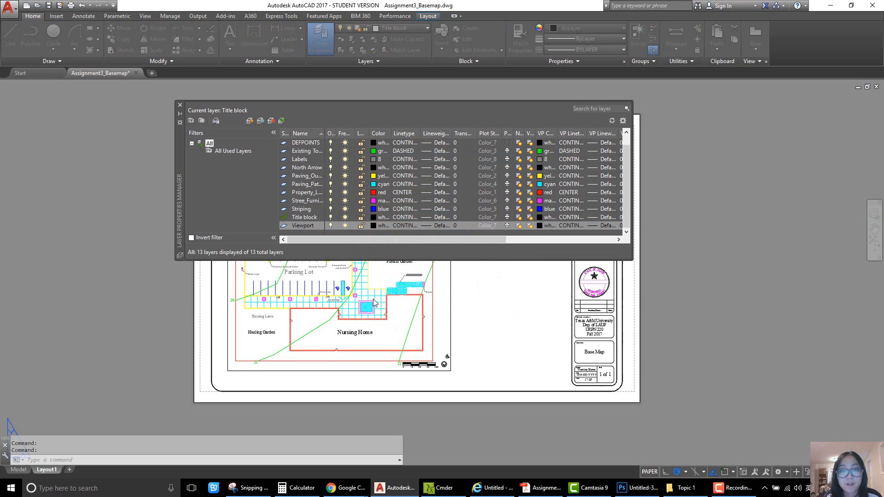
Set the Viewport layer to No Plot, make it current, and close the layer manager
click(508, 226)
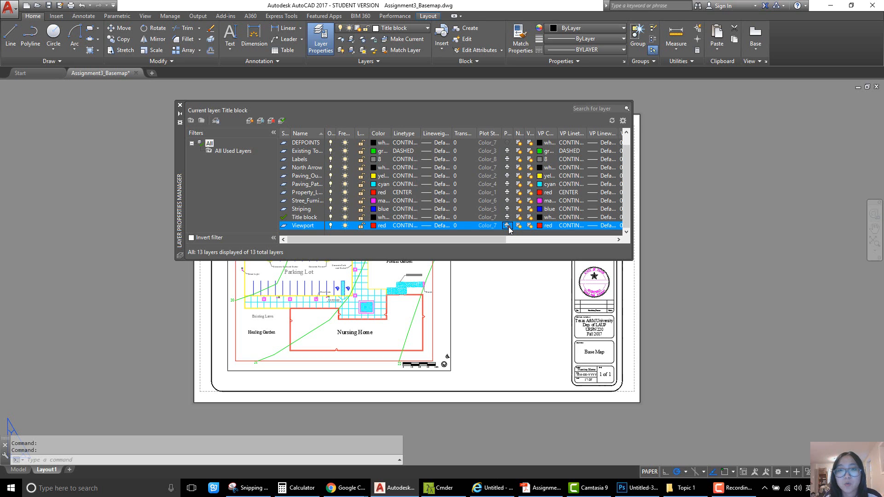
double_click(284, 226)
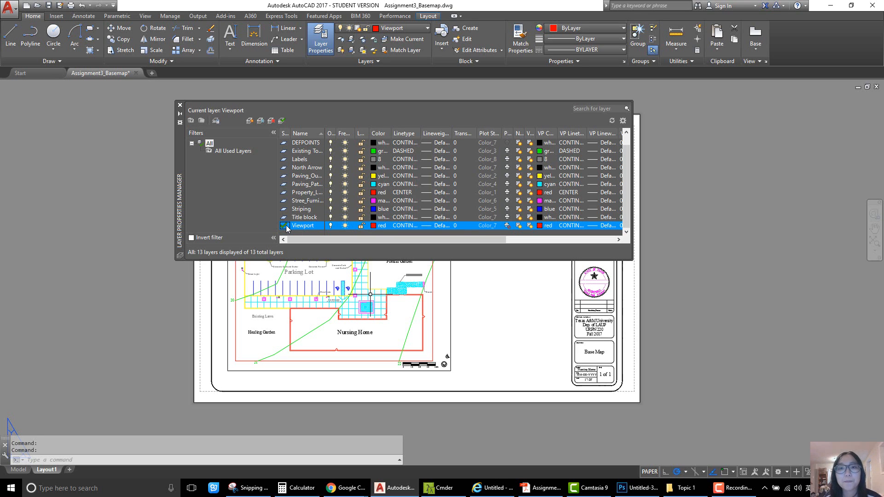
click(180, 105)
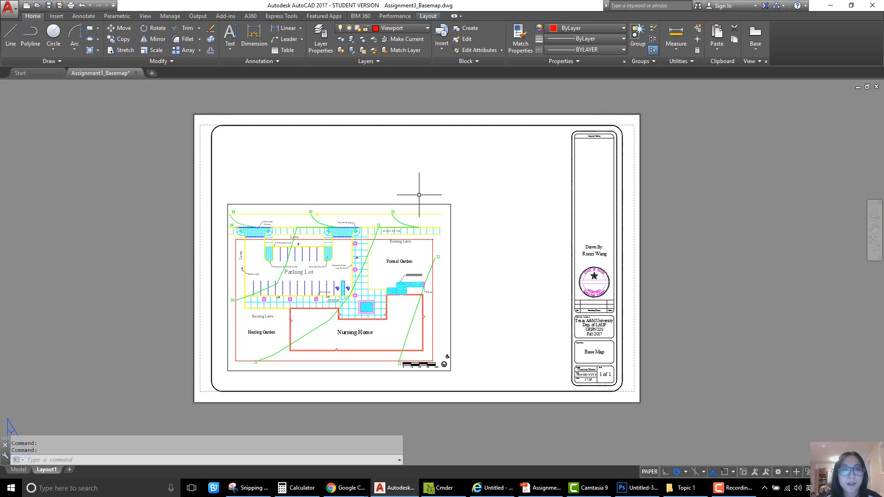
Undo the last erase and delete the small existing viewport from Layout1
key(ctrl+z)
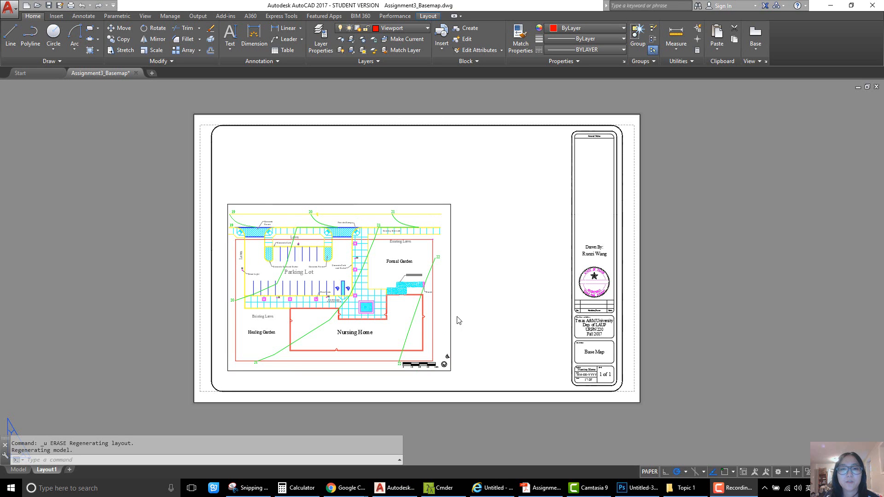
click(452, 323)
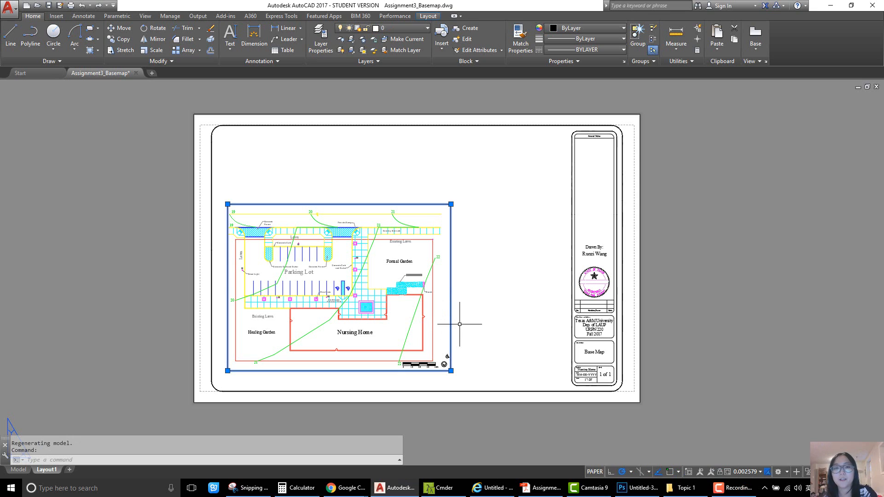
key(Delete)
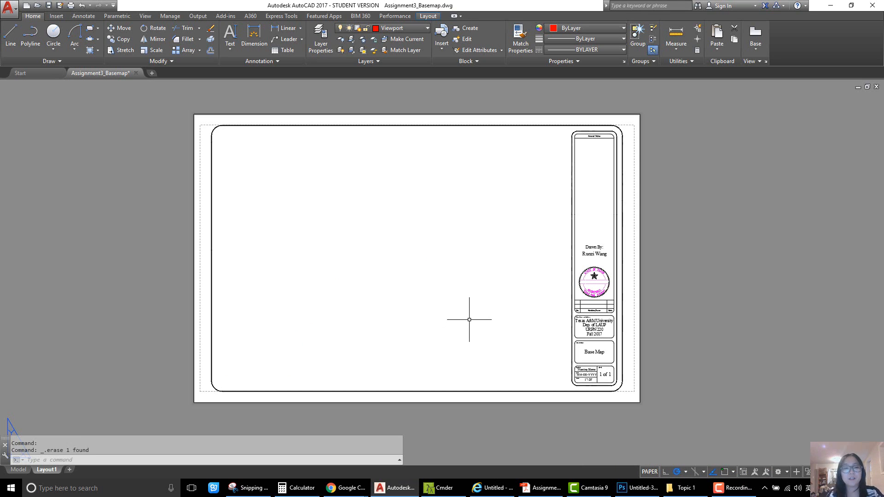
Create a rectangular viewport with MVIEW that fills the area inside the sheet border beside the title block
text(MV)
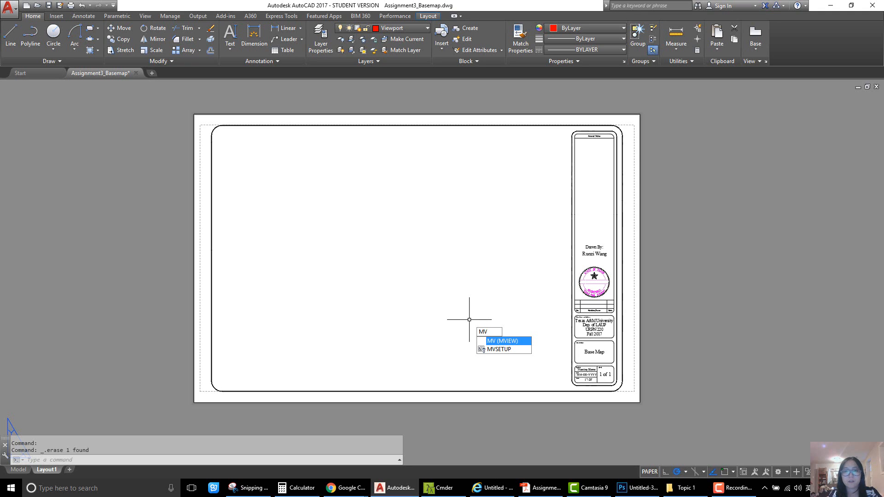
key(Return)
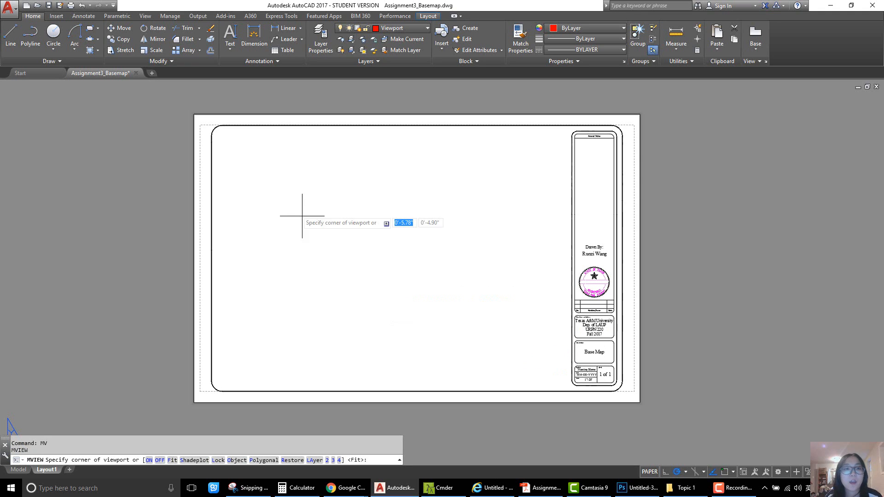
click(214, 130)
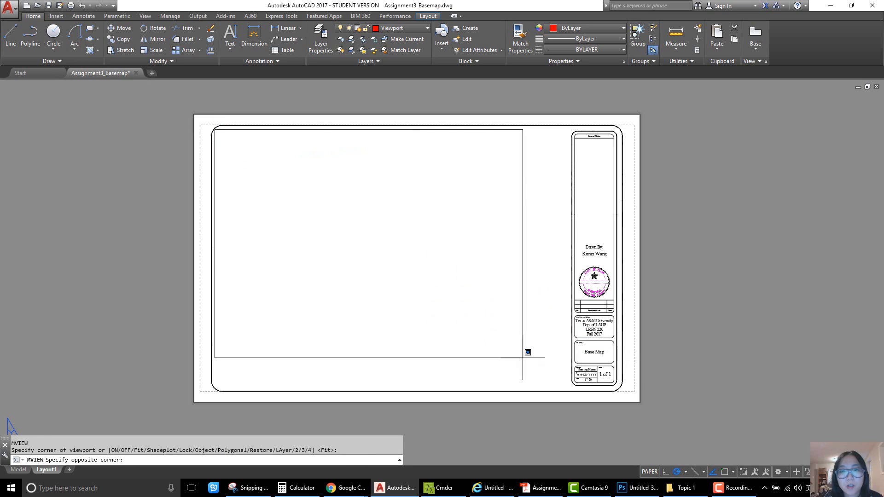
click(569, 383)
key(Escape)
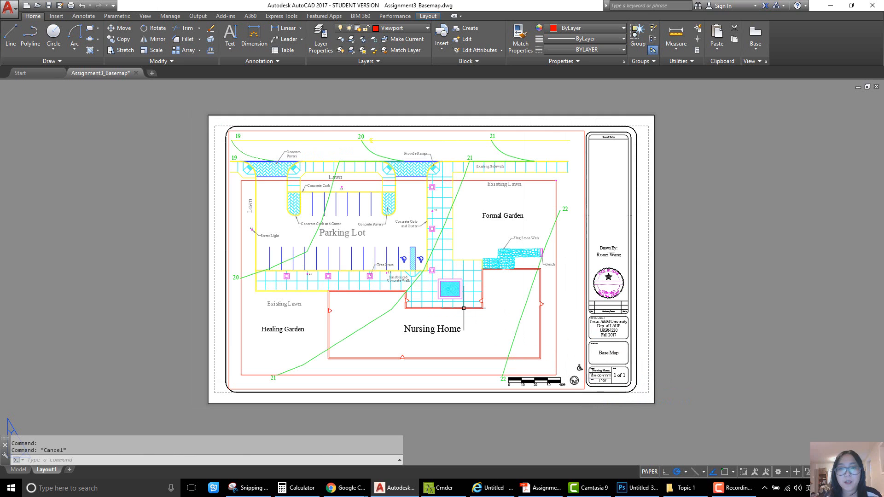
Read the Set a Measurable Scale instructions on page 12 of Assignment5.pdf in Acrobat, and return to AutoCAD
click(542, 488)
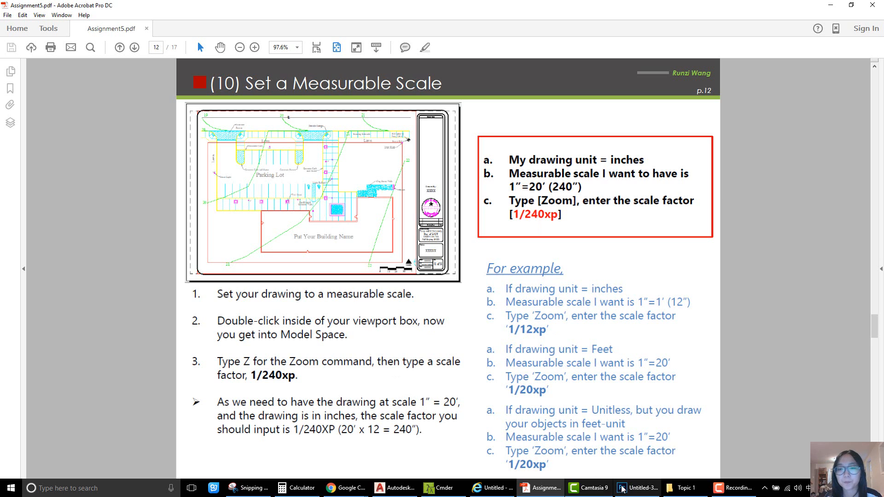
mouse_move(568, 494)
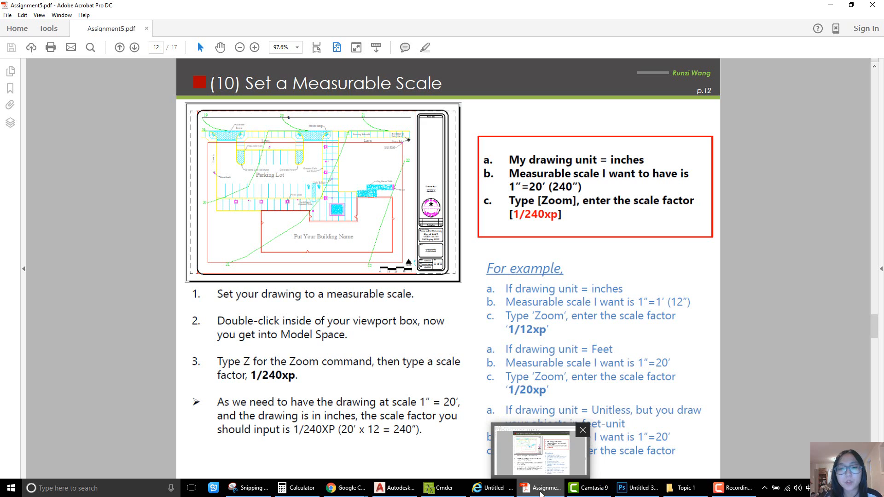
click(394, 488)
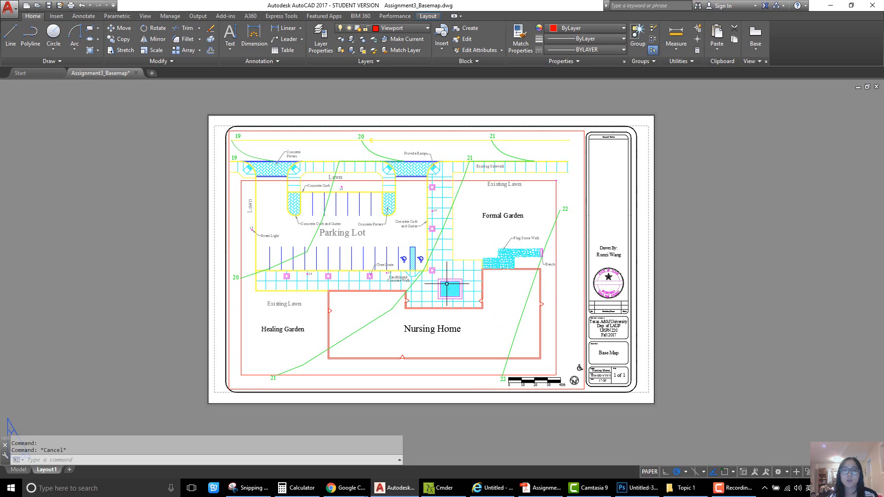
scroll(540, 305, down, 5)
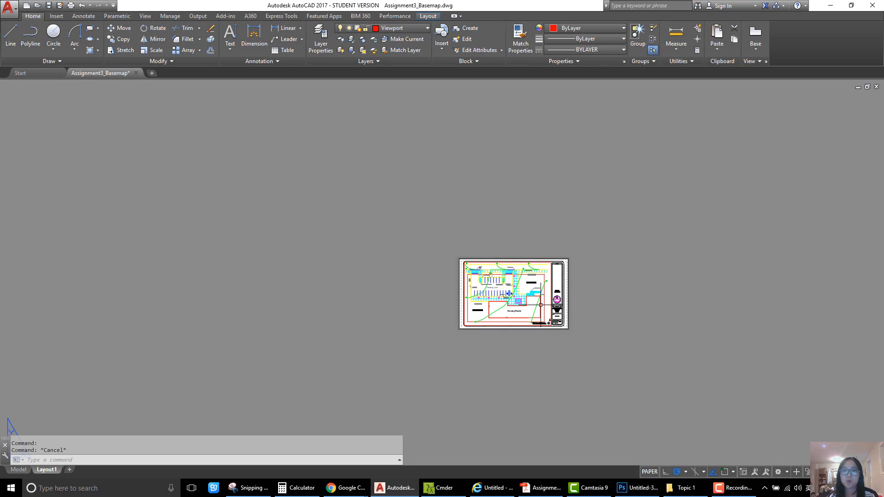
scroll(541, 305, up, 3)
scroll(541, 305, up, 2)
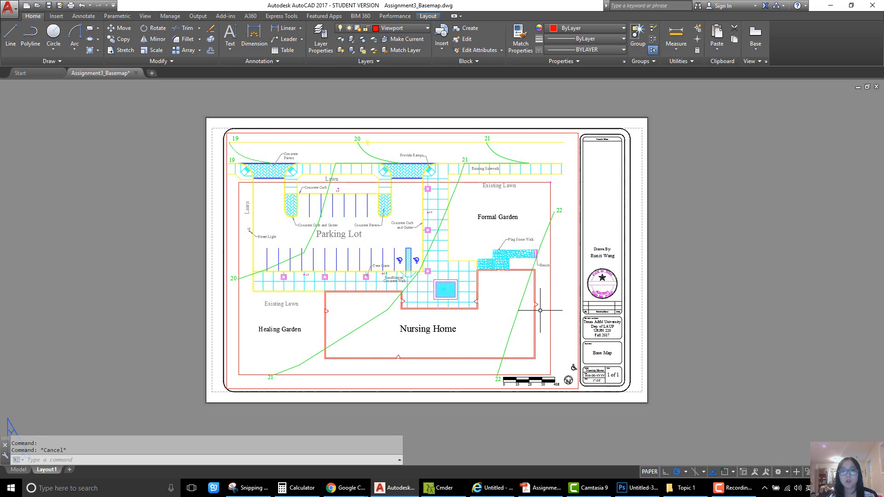
scroll(541, 305, down, 2)
scroll(540, 307, up, 2)
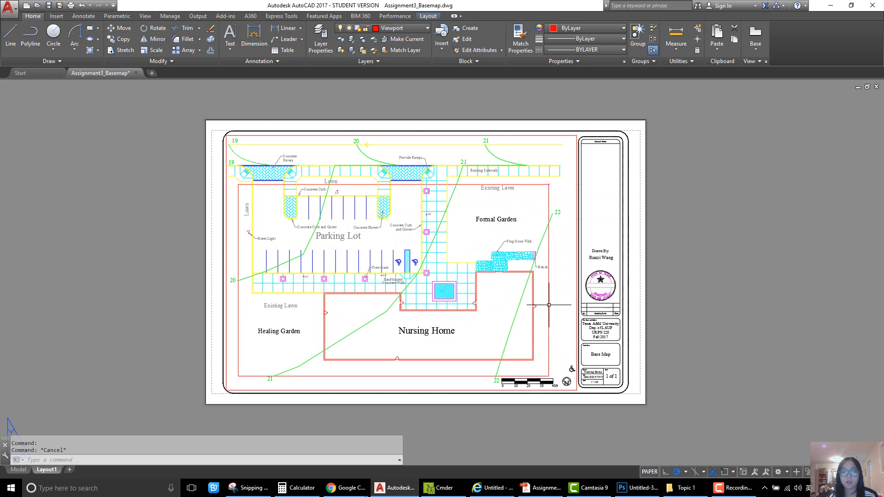
Activate model space inside the new viewport and position the site plan within its frame
double_click(558, 279)
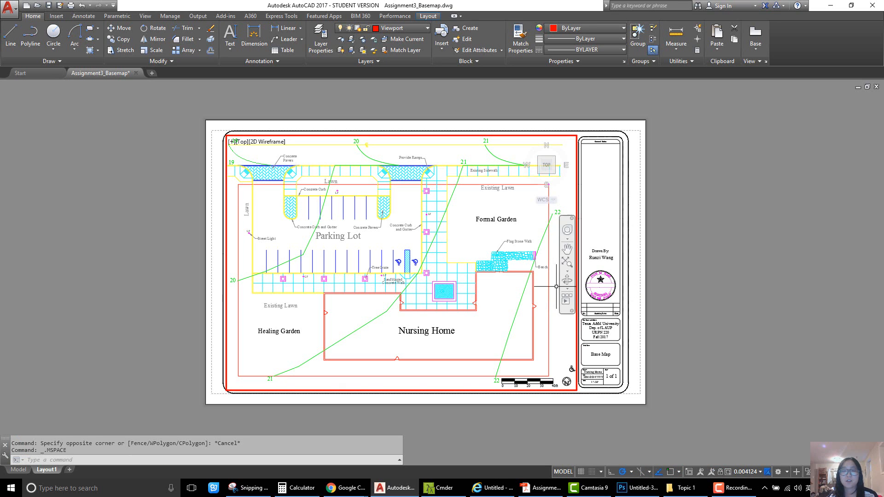
scroll(436, 298, down, 2)
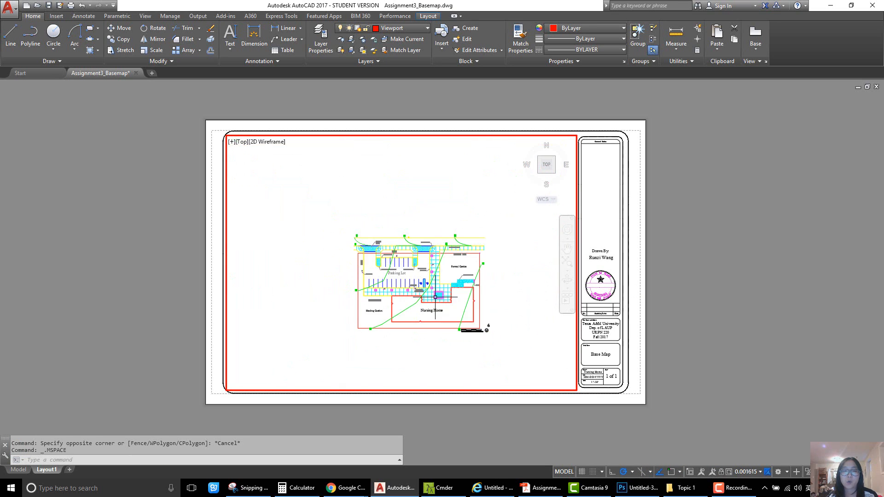
scroll(436, 295, up, 2)
scroll(437, 295, down, 2)
scroll(436, 294, up, 2)
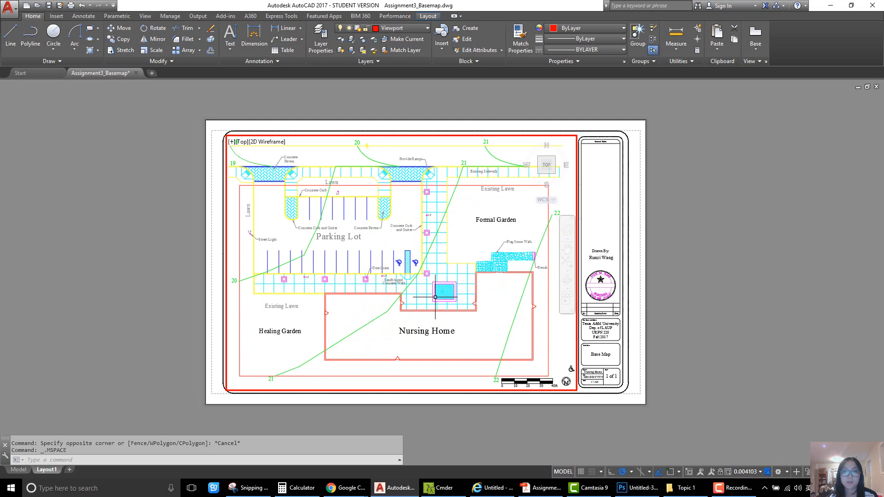
middle_drag(436, 295, 435, 291)
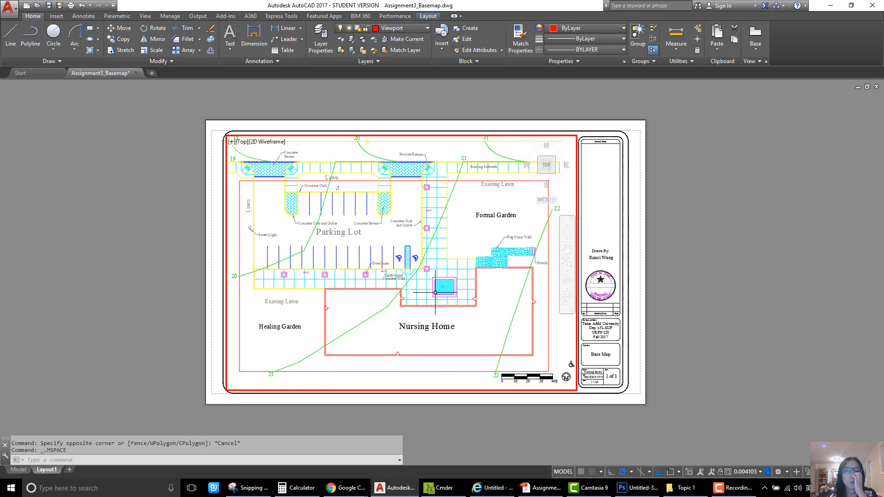
Scale the viewport's view to 1/240xp with Zoom, centring the plan in the frame before returning to paper space
text(z)
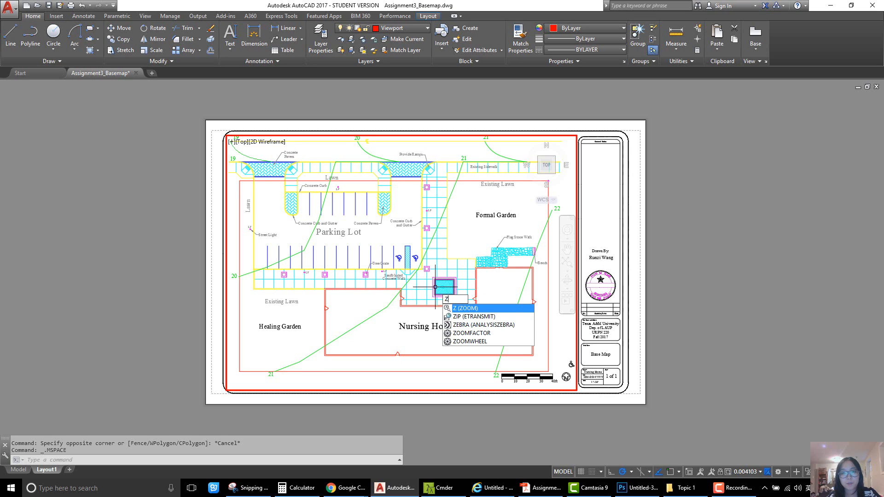
key(Return)
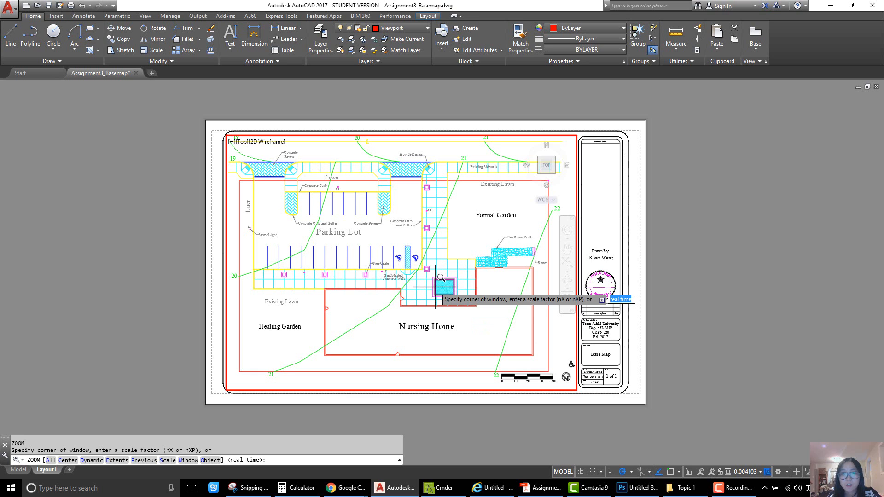
text(1)
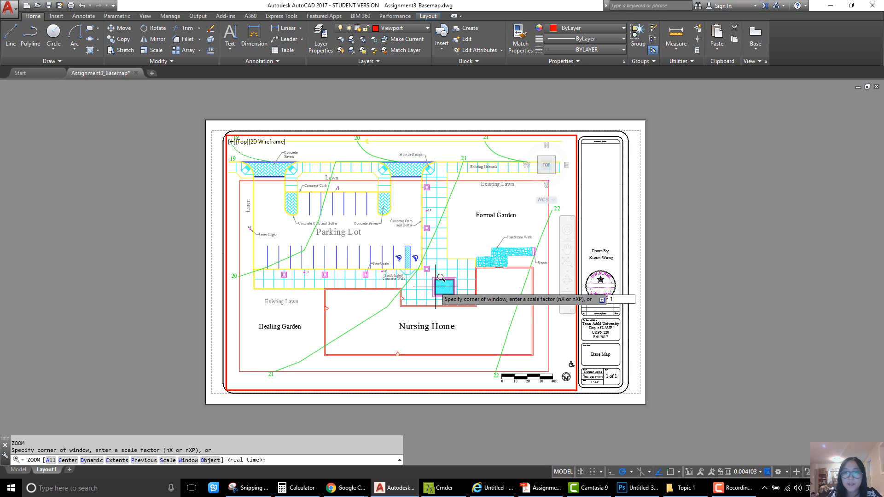
text(/240)
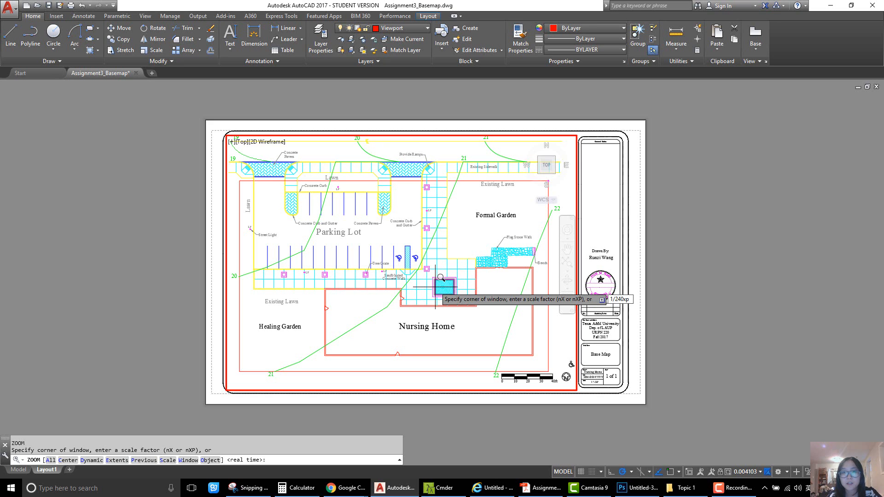
text(xp)
key(Return)
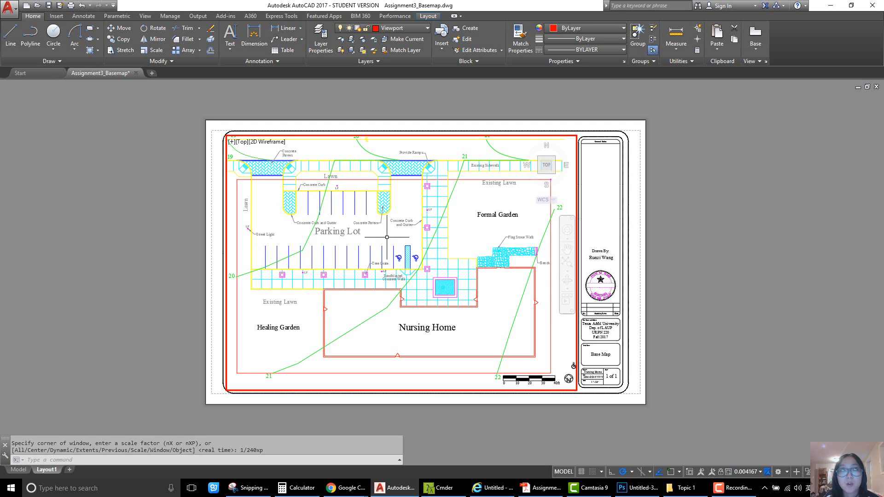
mouse_move(386, 237)
middle_down()
mouse_move(350, 235)
mouse_move(388, 242)
middle_up()
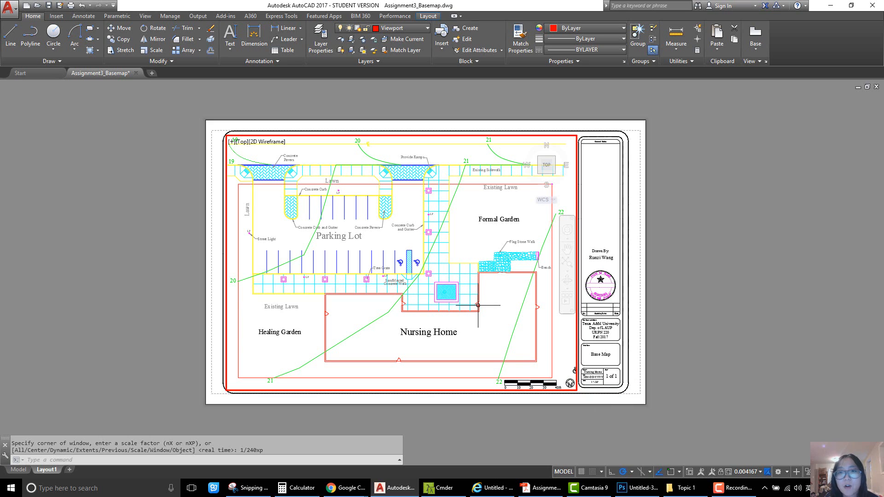
double_click(690, 258)
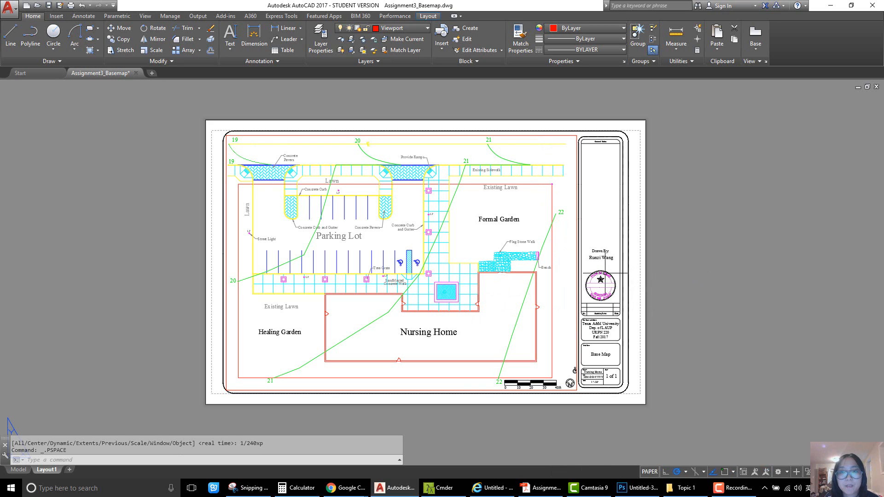
Select the viewport frame and lock the viewport's scale
click(577, 143)
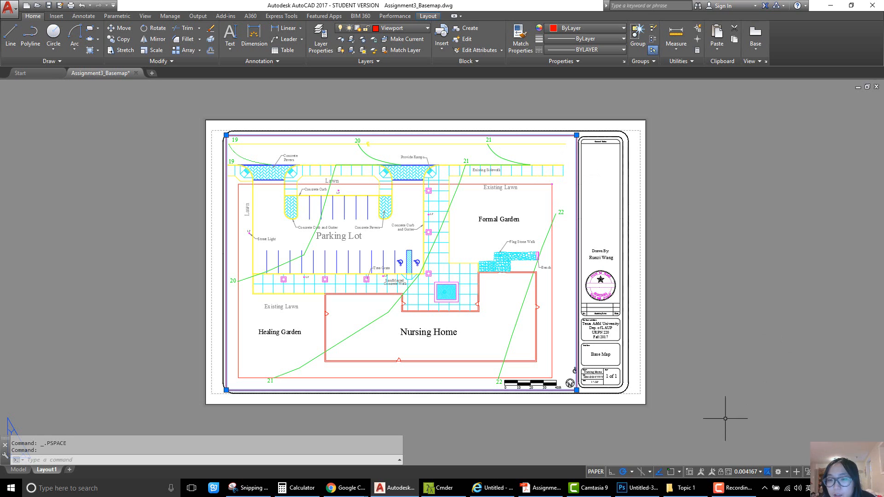
click(722, 472)
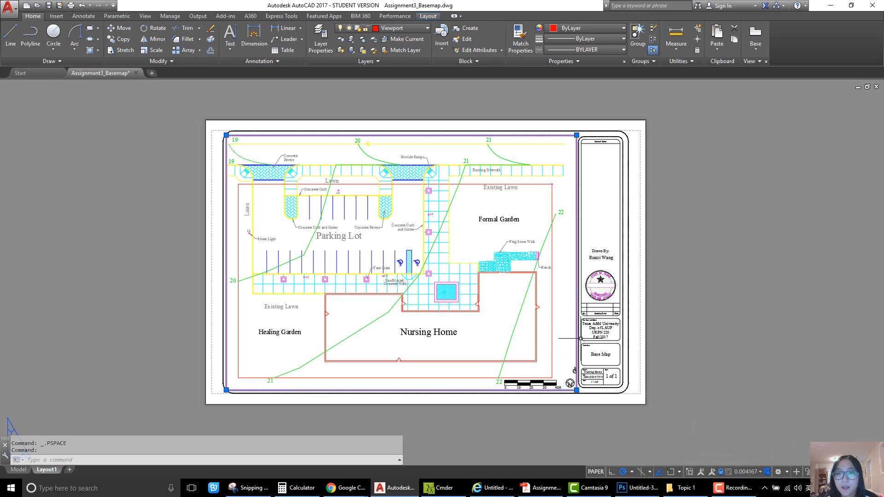
scroll(553, 341, down, 3)
scroll(562, 330, up, 3)
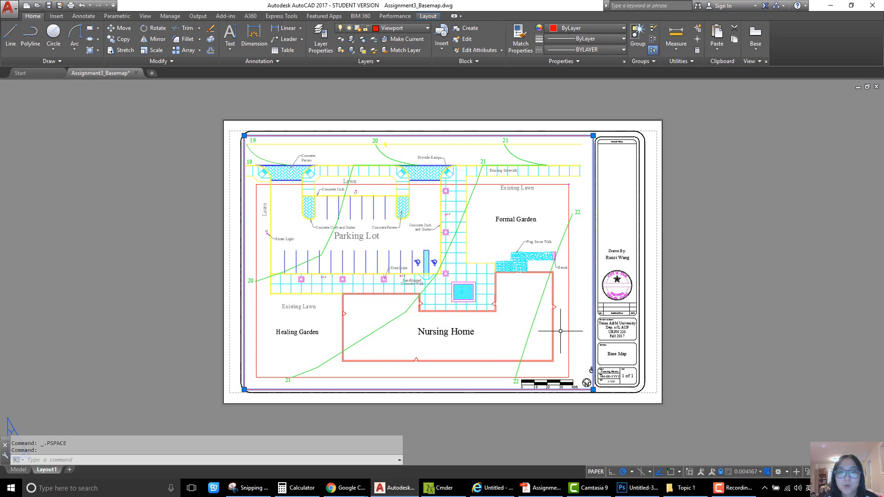
Delete the stray wheelchair symbol above the north arrow in model space, and return to Layout1
click(19, 469)
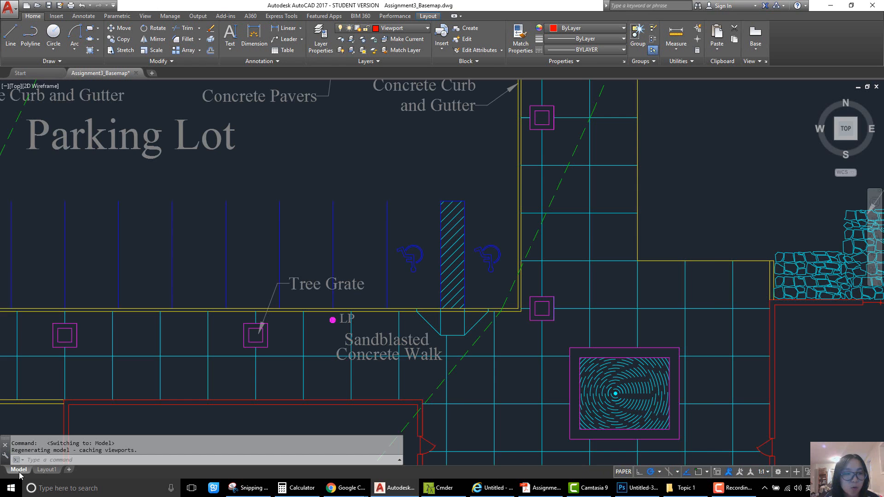
scroll(468, 352, down, 4)
scroll(541, 347, up, 6)
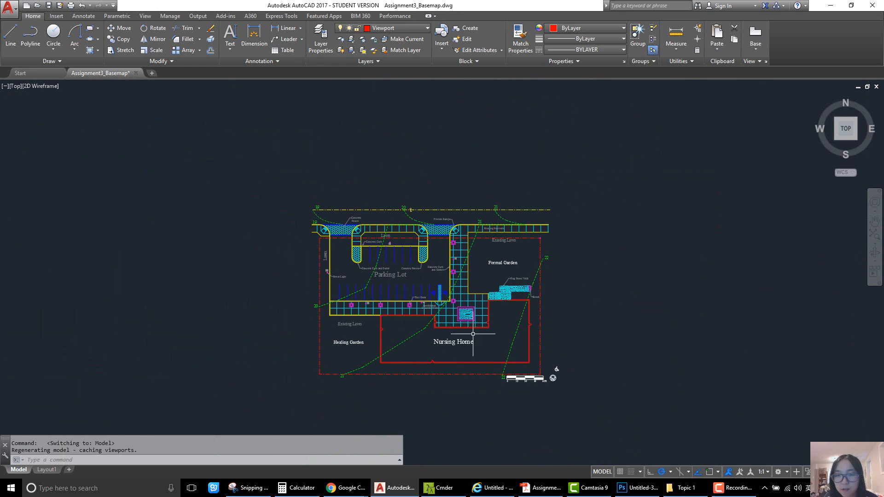
click(541, 342)
click(505, 299)
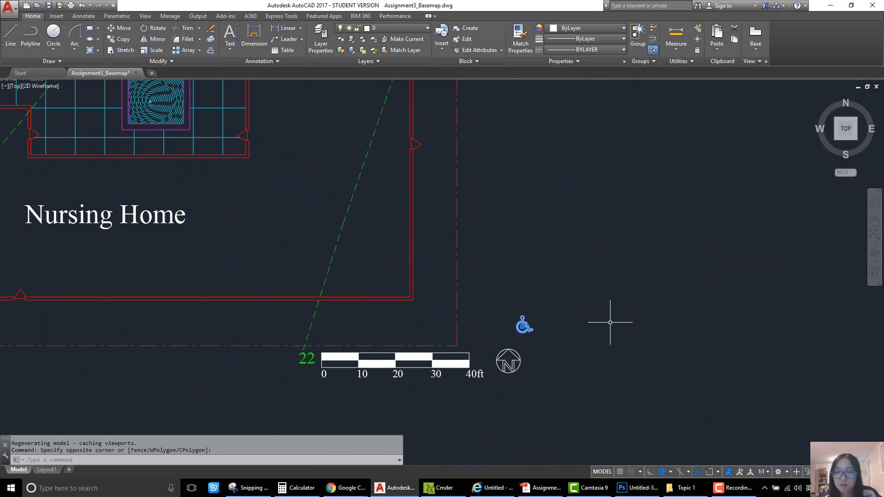
key(Delete)
scroll(573, 272, down, 4)
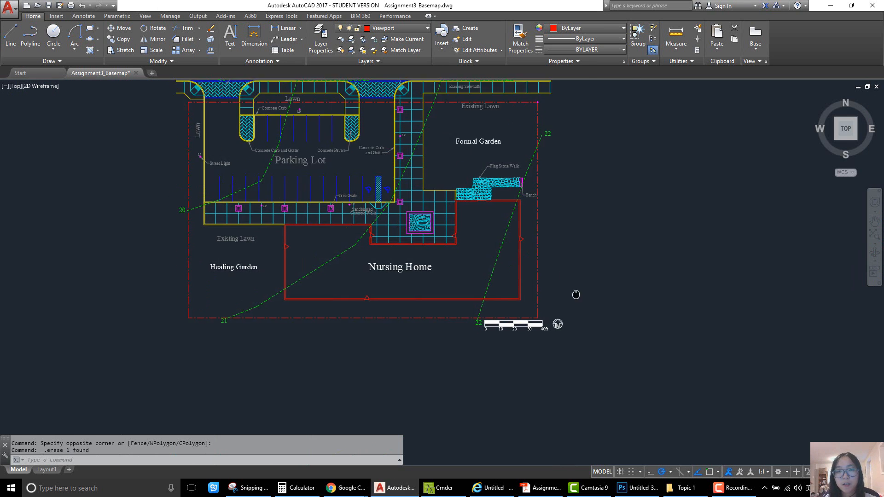
middle_drag(564, 275, 592, 337)
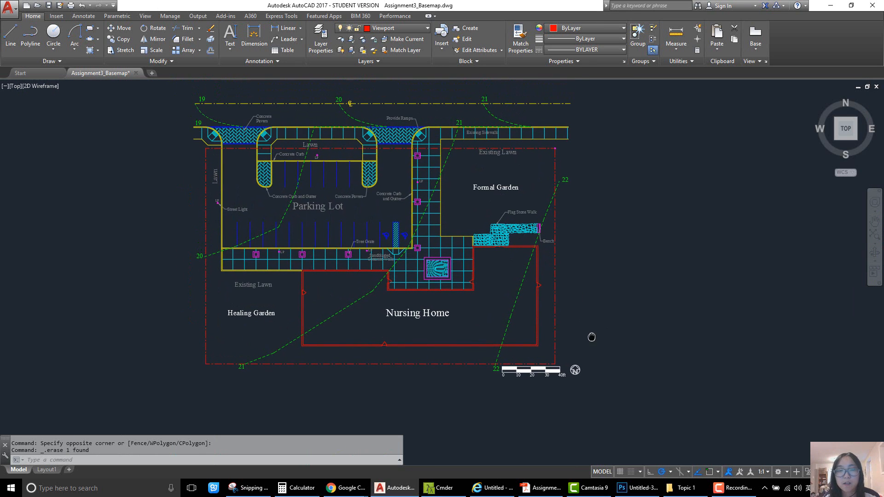
click(47, 470)
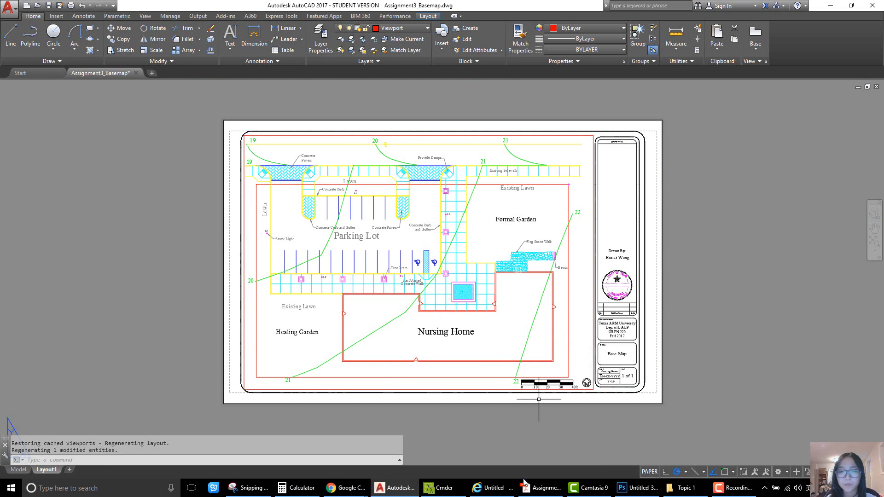
Read the Adjust Global Scale Factor instructions on page 13 of Assignment5.pdf in Acrobat, and return to AutoCAD
click(535, 494)
scroll(546, 333, down, 2)
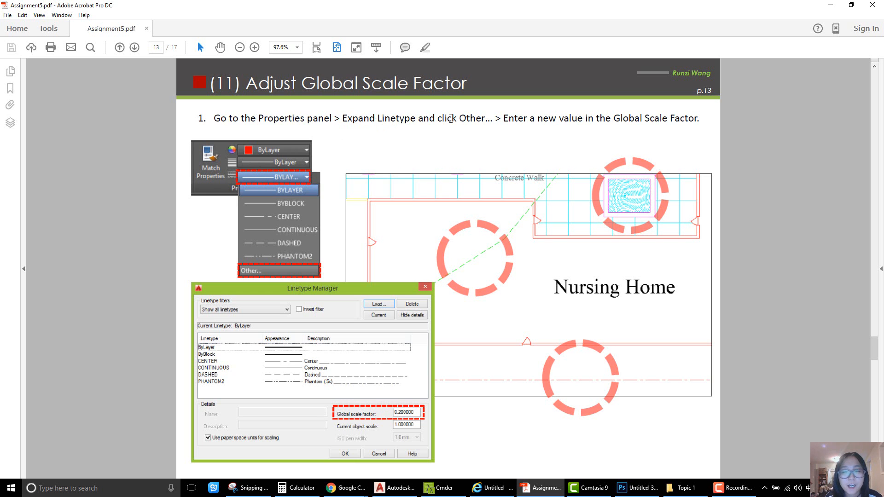
click(394, 487)
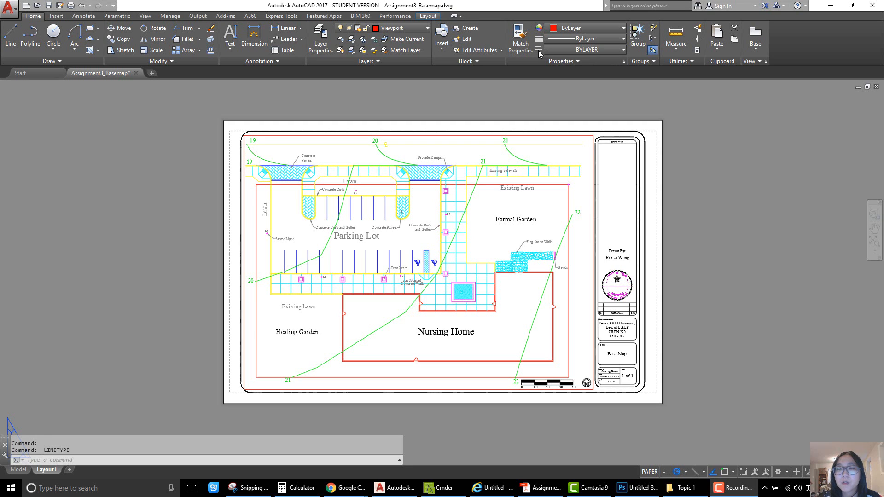
Set the global linetype scale factor to 0.2 in the Linetype Manager
click(623, 50)
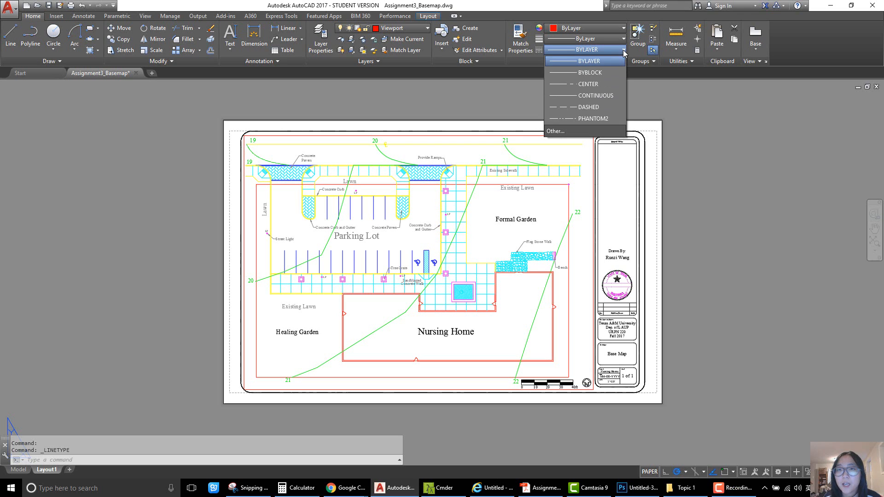
click(556, 131)
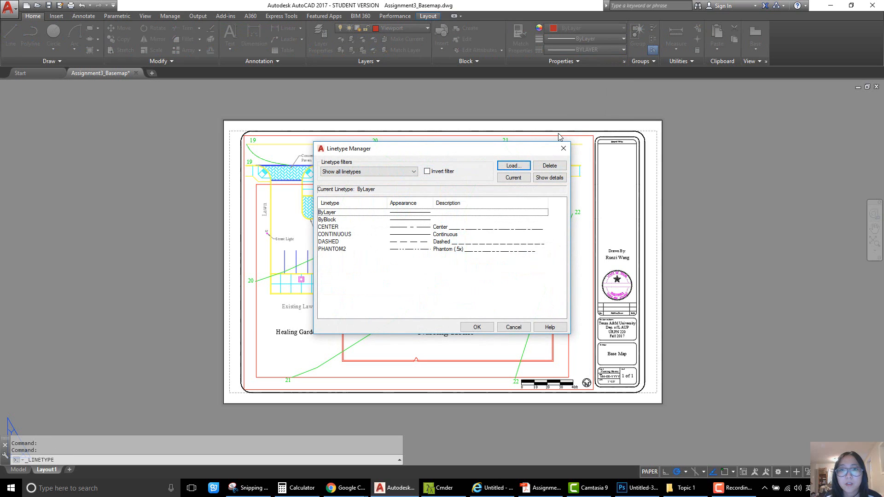
click(550, 179)
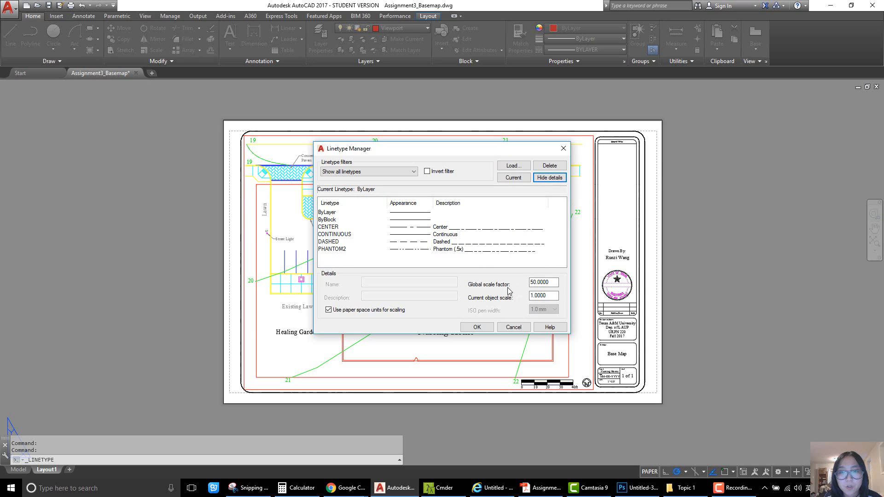
drag(554, 282, 496, 283)
text(0)
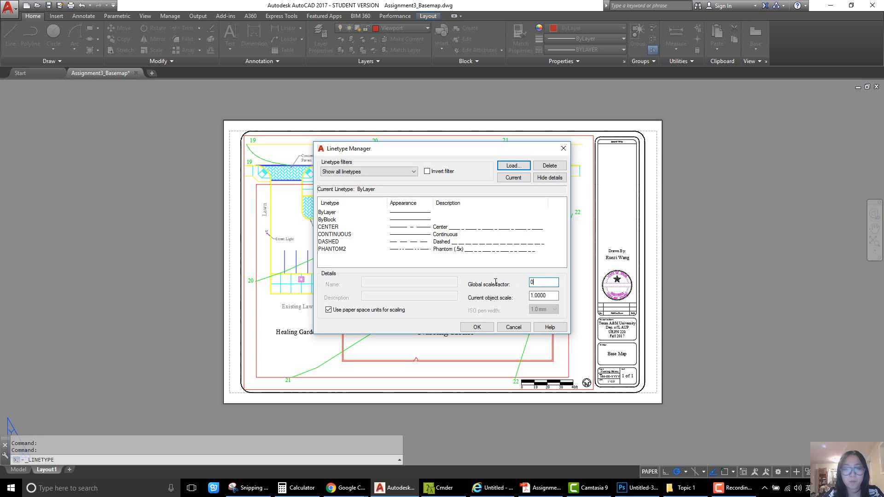
text(.2)
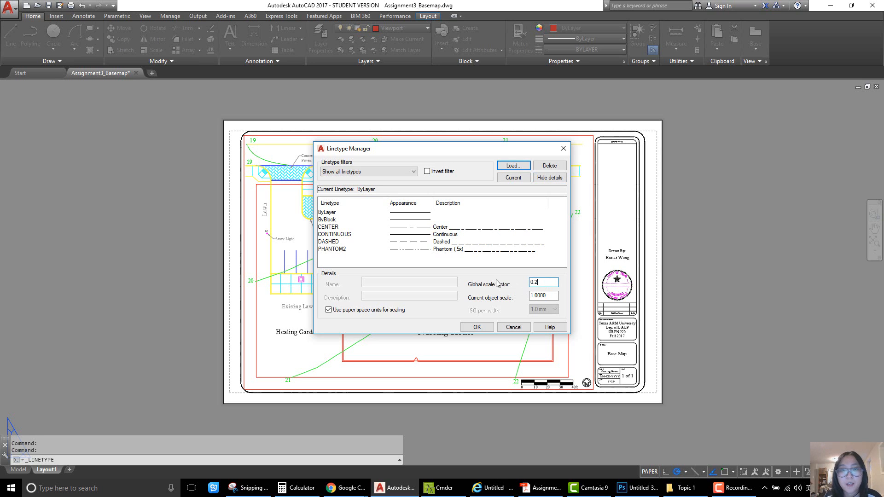
click(478, 327)
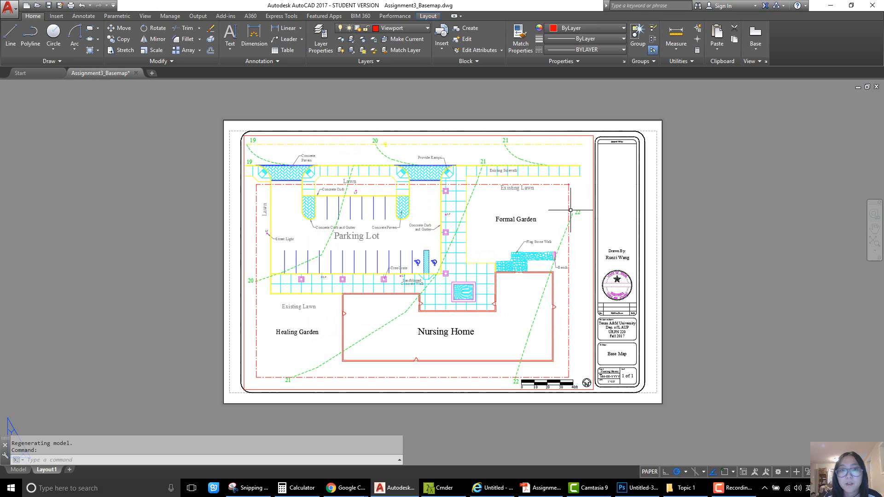
Examine how the property line, contours and fountain hatch display their linetypes on Layout1
scroll(569, 207, up, 5)
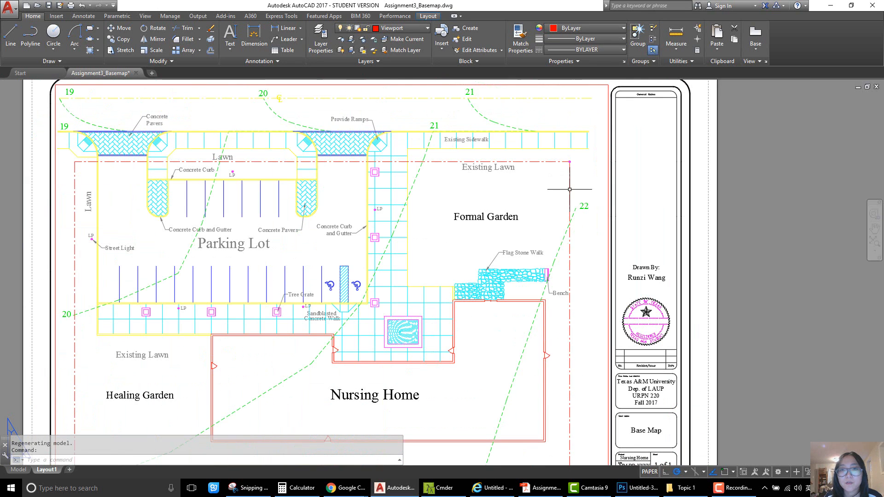
scroll(571, 184, down, 3)
scroll(570, 185, up, 1)
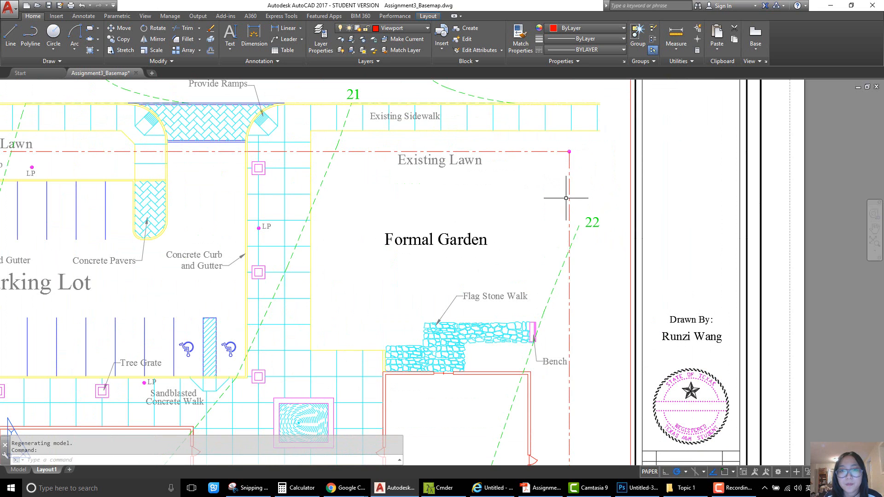
mouse_move(397, 371)
middle_down()
mouse_move(501, 267)
mouse_move(491, 261)
middle_up()
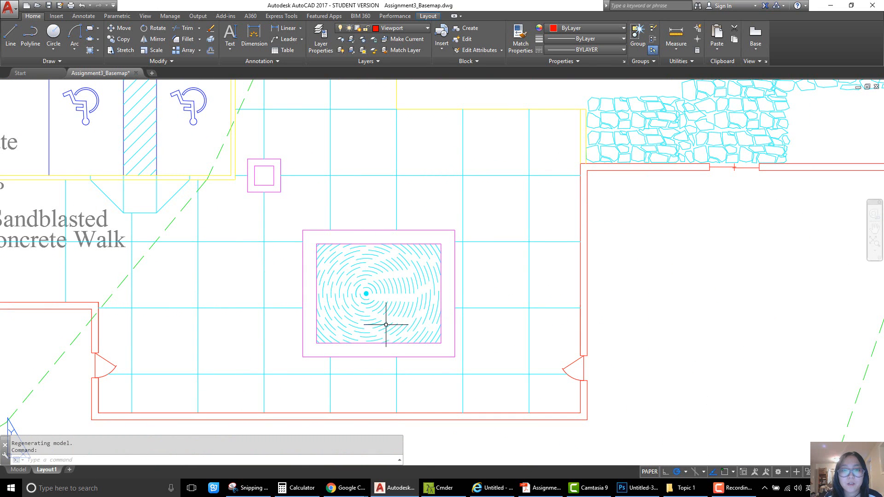
scroll(389, 291, down, 4)
scroll(390, 291, down, 5)
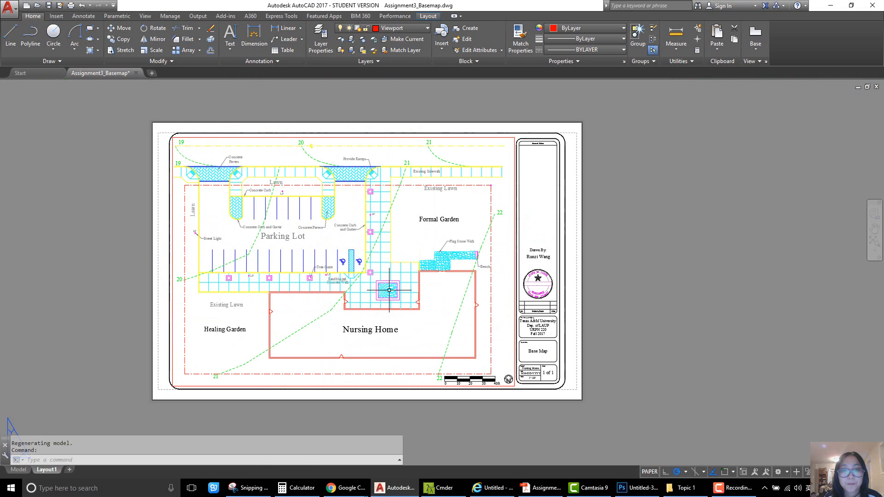
middle_drag(410, 308, 445, 316)
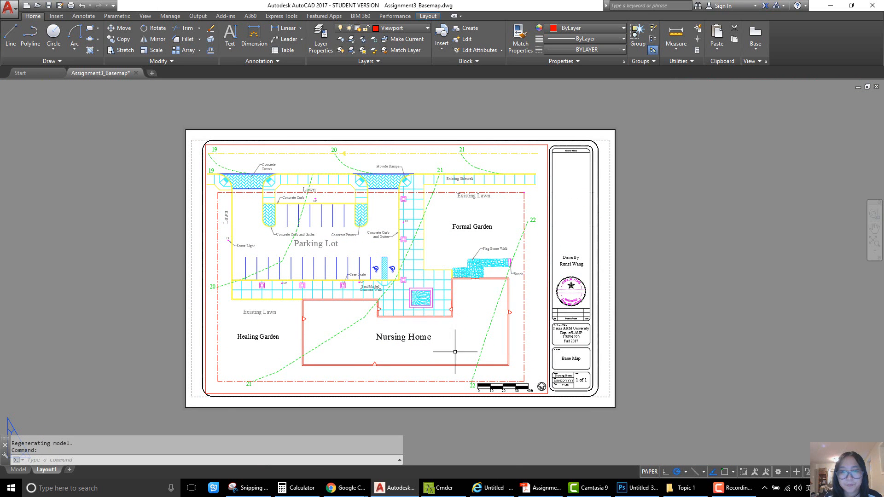
Read the viewport sizing and Plot to PDF instructions on pages 14 to 16 of Assignment5.pdf in Acrobat, and return to AutoCAD
click(541, 488)
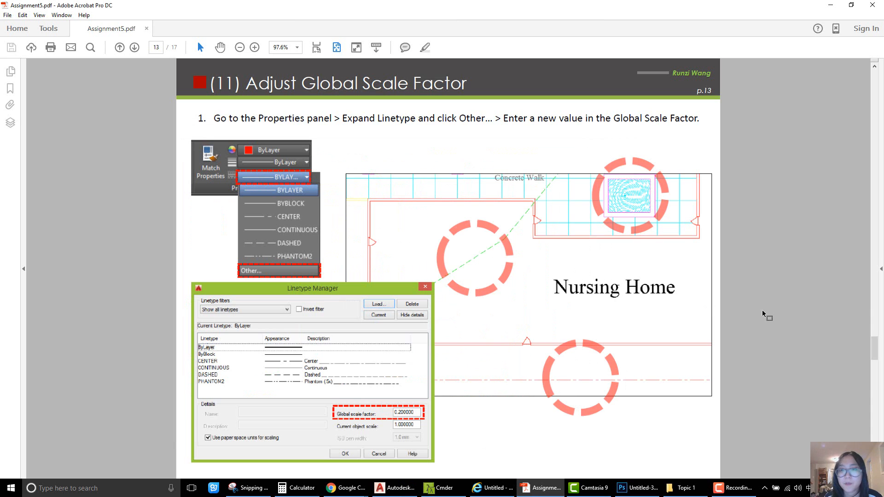
scroll(765, 317, down, 2)
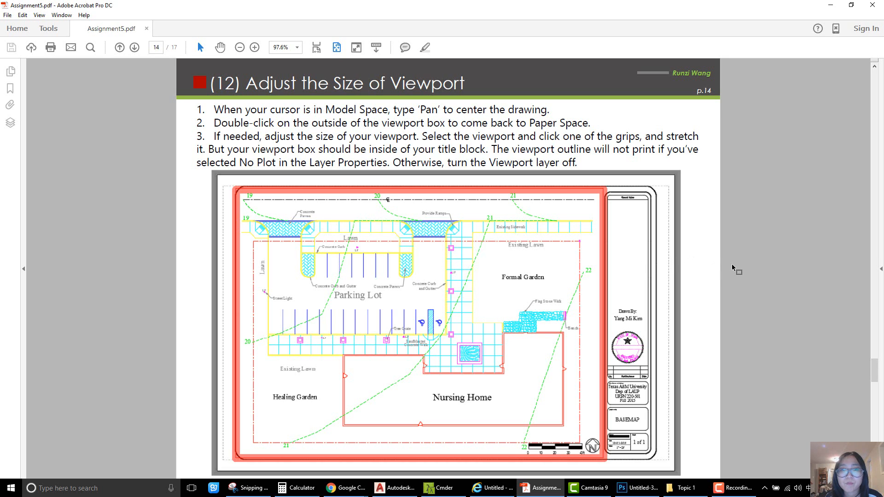
scroll(733, 265, down, 1)
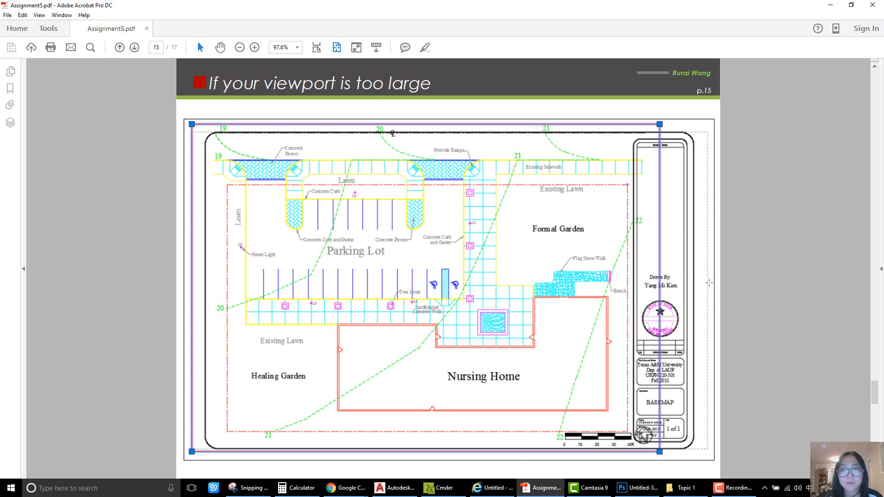
scroll(709, 283, down, 1)
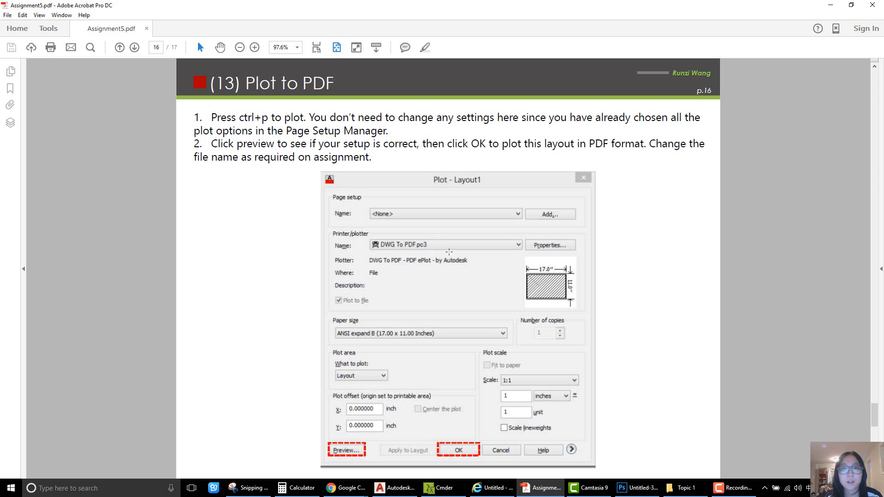
click(346, 488)
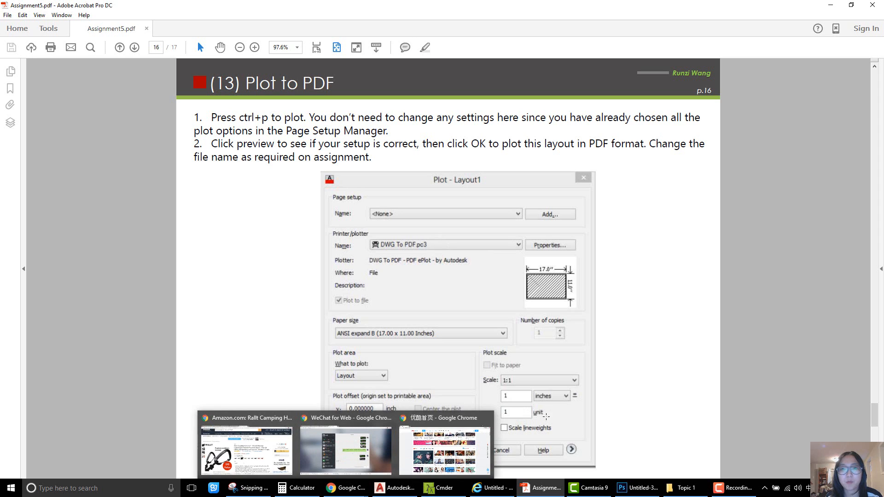
mouse_move(621, 492)
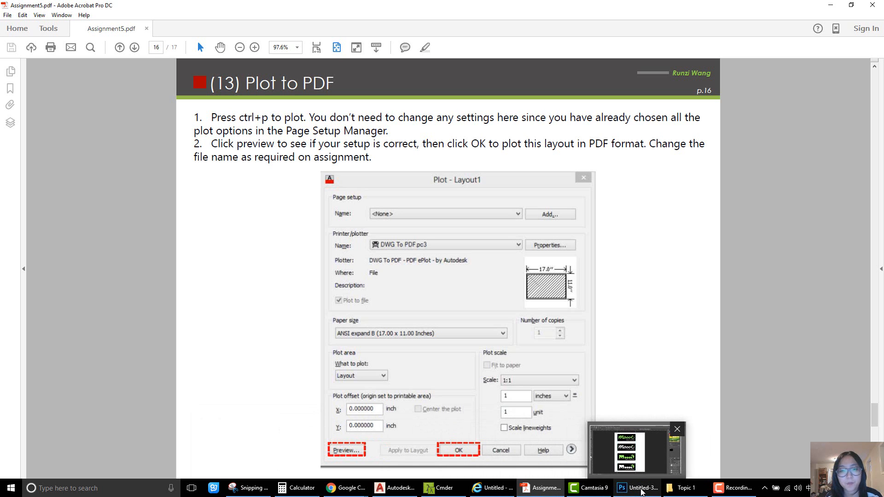
click(395, 488)
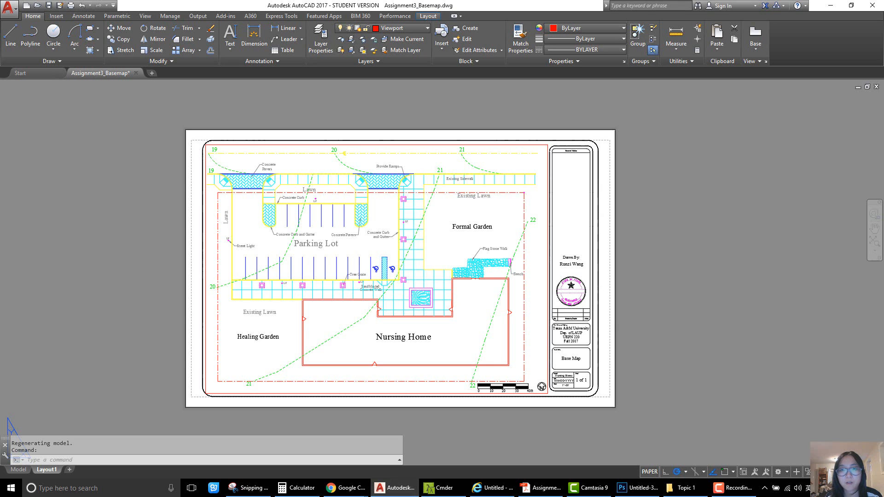
Preview the plot of Layout1 with the existing page settings, and start plotting from the preview
middle_drag(465, 339, 503, 339)
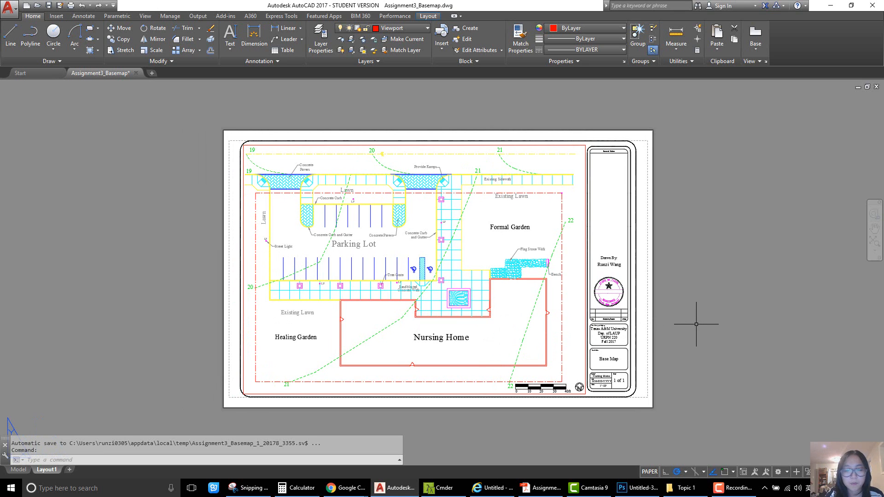
key(ctrl+p)
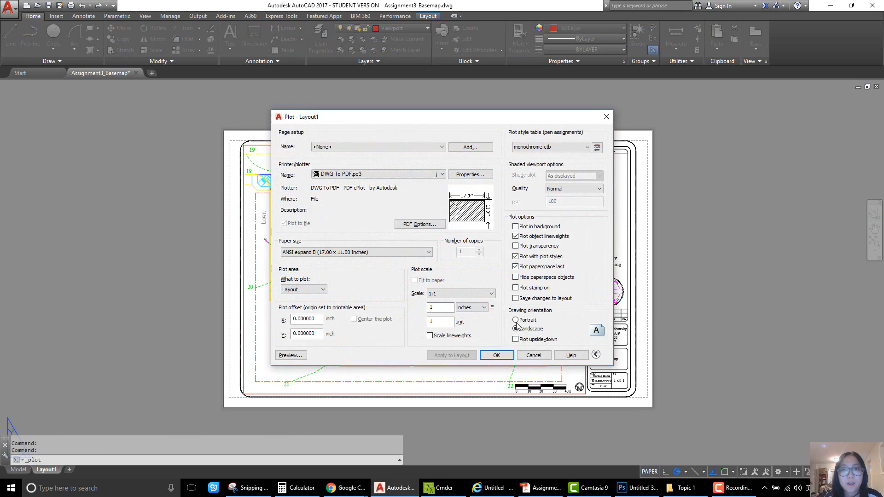
click(290, 355)
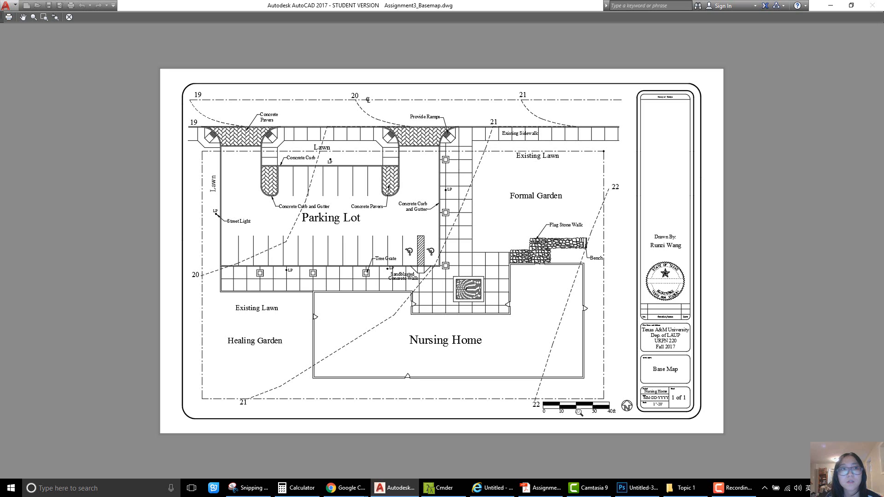
click(9, 17)
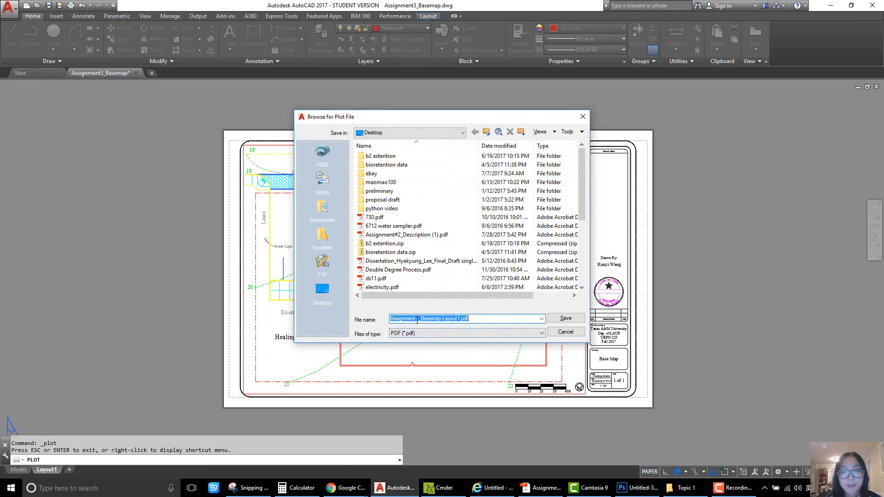
Save the plot on the Desktop, named with the student's surname followed by _Assignment5_Basemap-Layout1.pdf, and close the plotted PDF
click(418, 318)
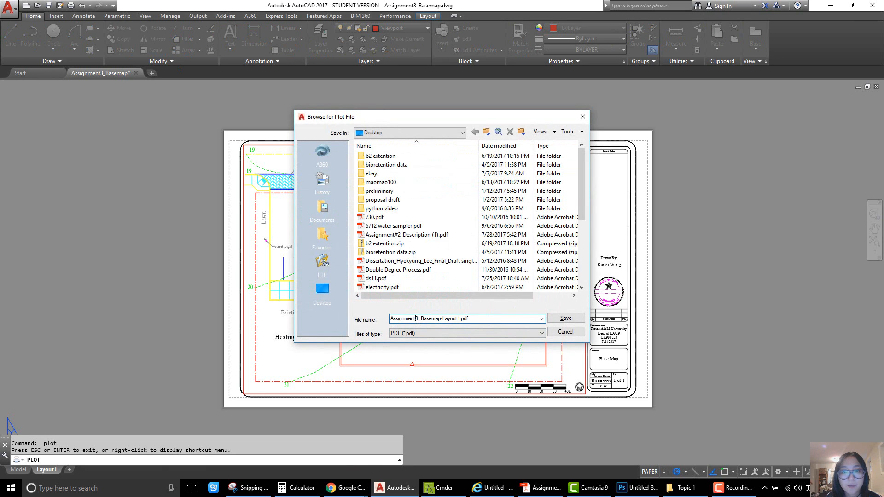
click(391, 319)
text(Wang_)
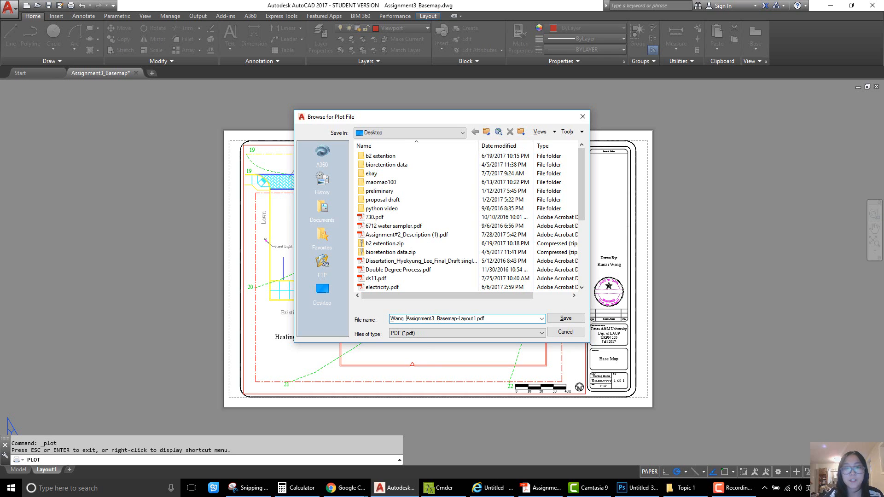
drag(431, 319, 435, 320)
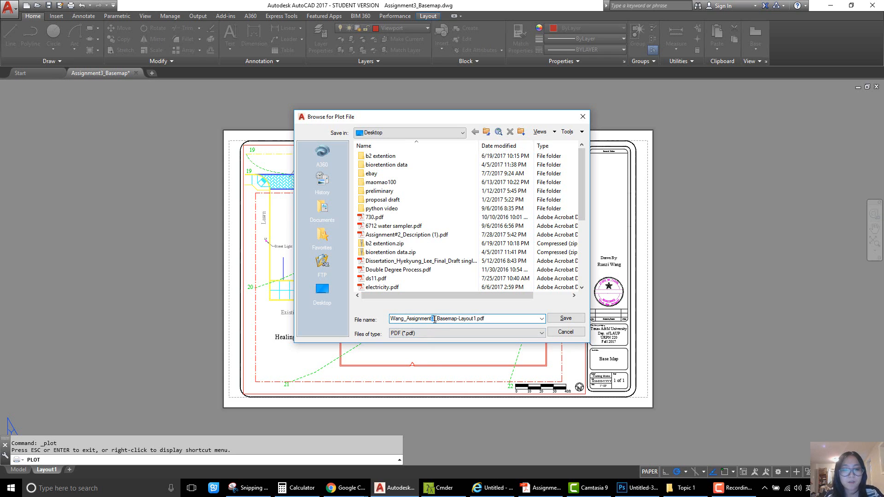
text(5)
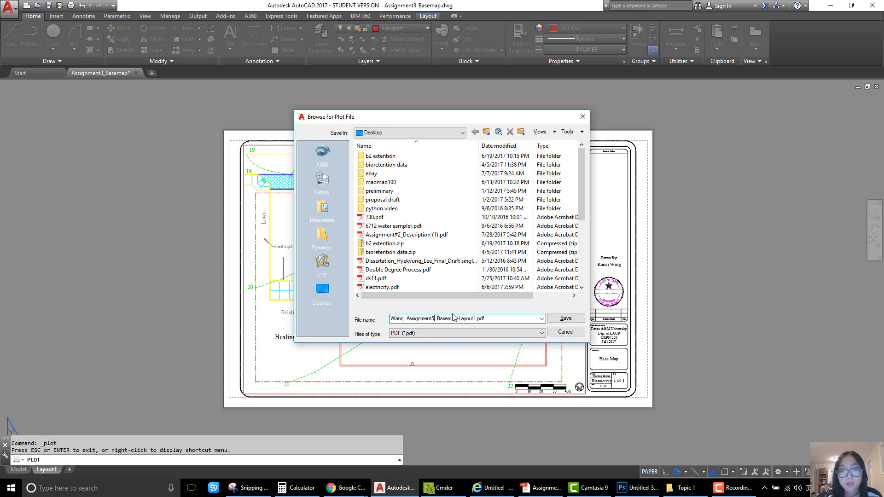
click(322, 291)
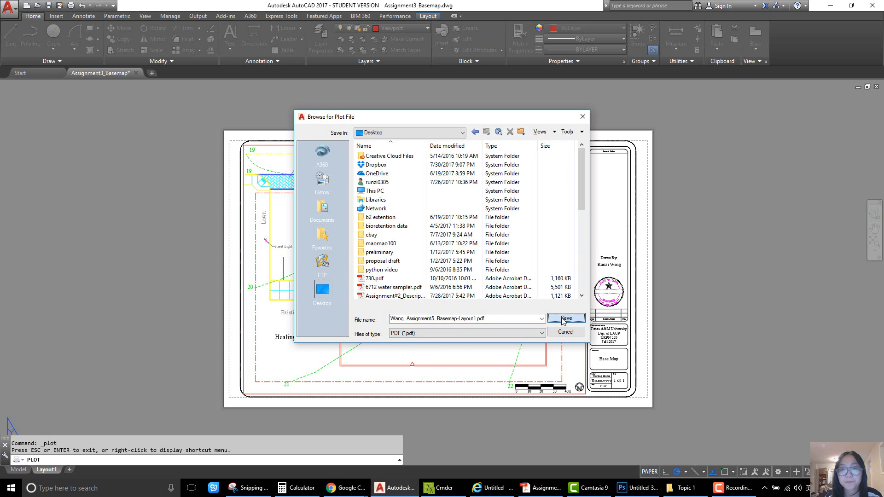
click(563, 319)
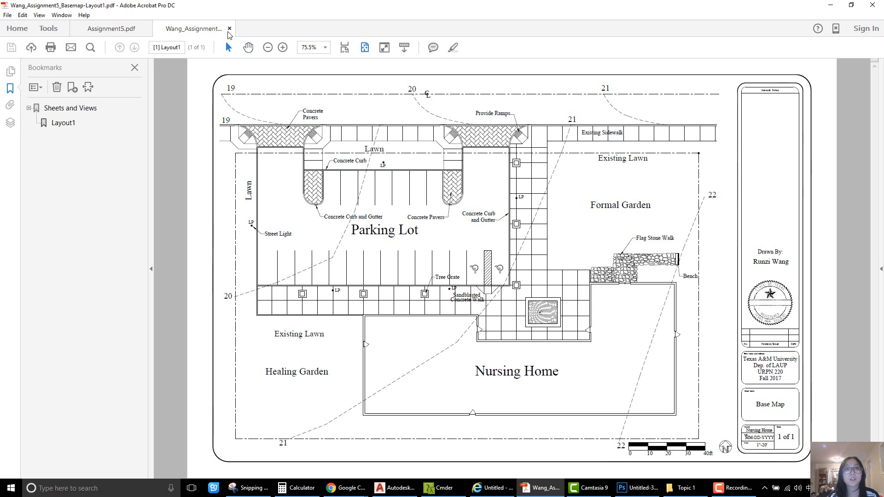
click(229, 29)
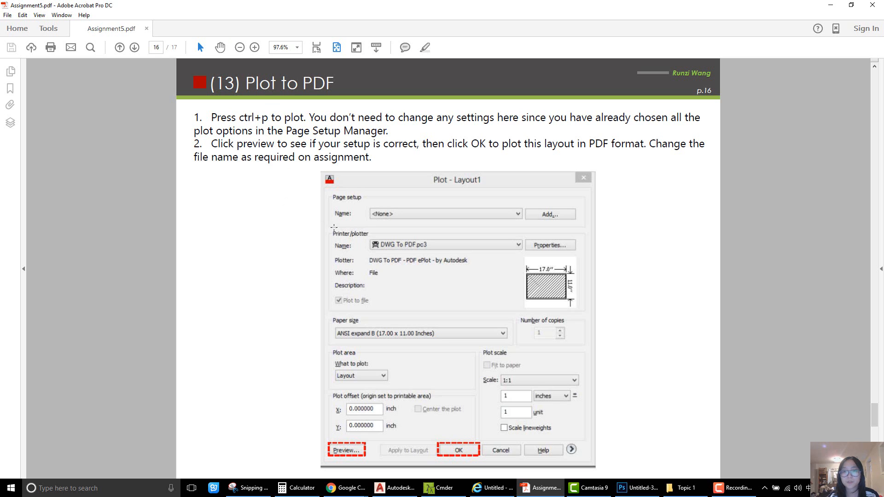
Return to AutoCAD and save the drawing as a copy on the Desktop, named with the student's surname followed by _Assignment5_Basemap.dwg
click(395, 488)
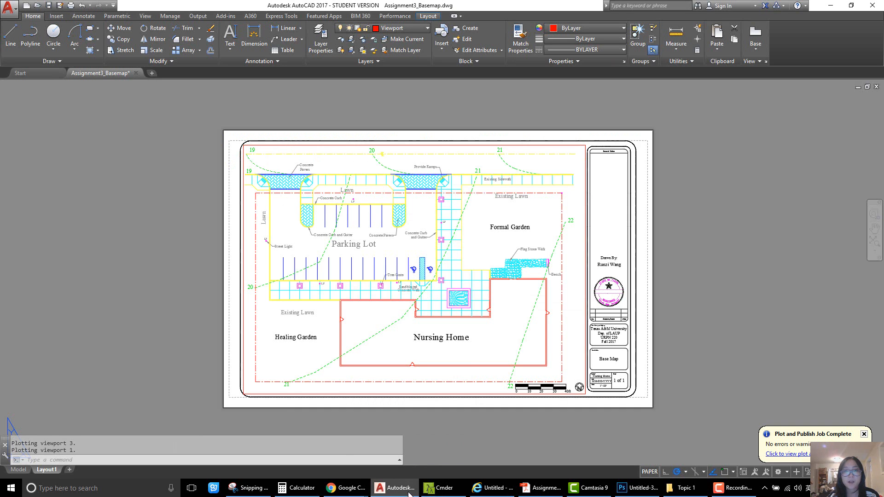
click(15, 15)
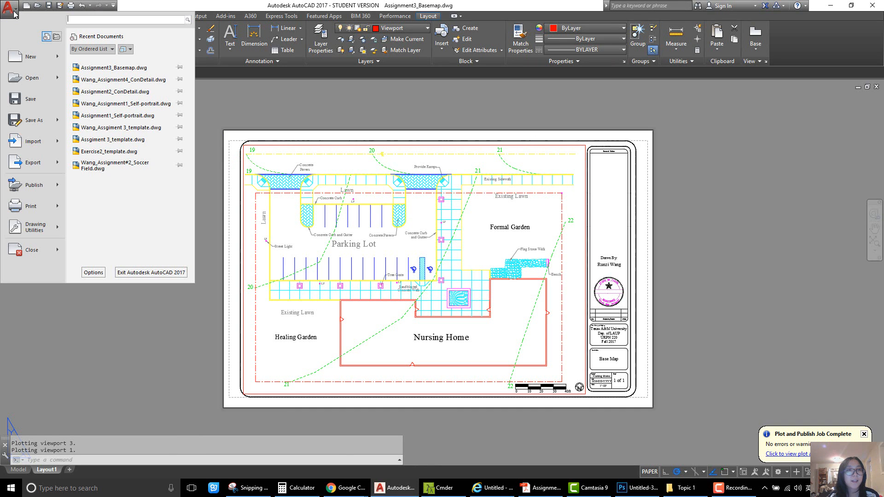
click(31, 125)
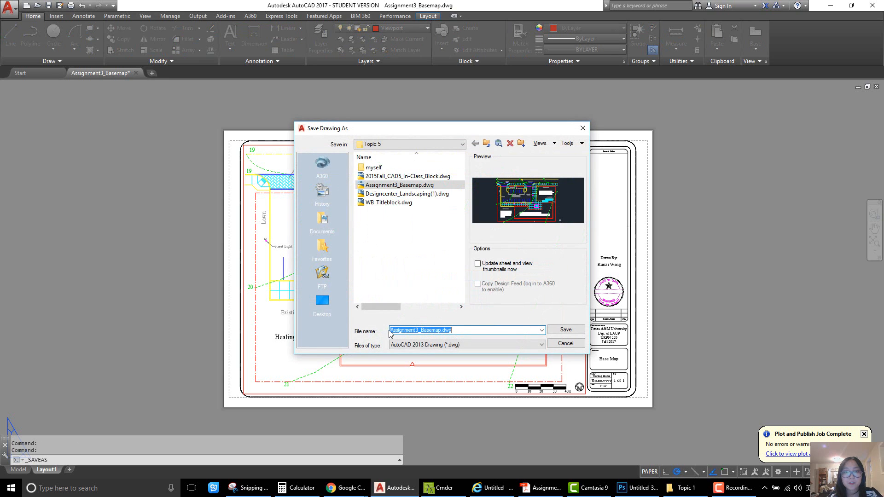
click(391, 330)
text(Wang_)
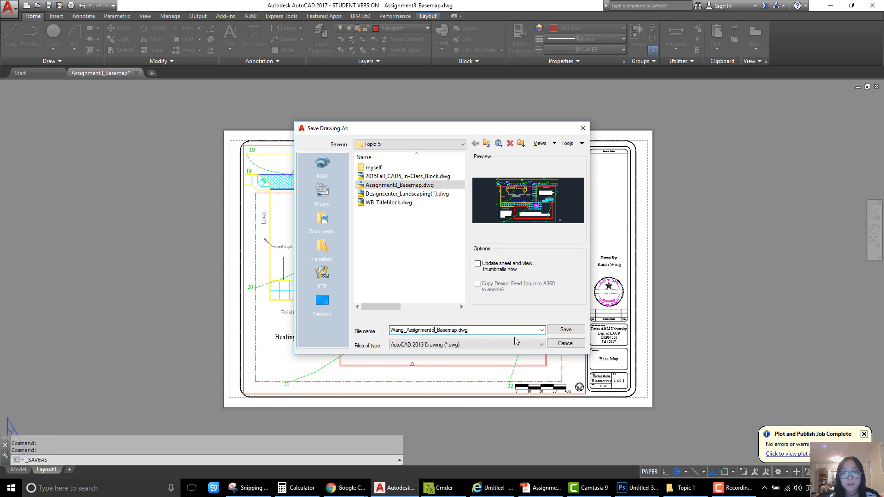
click(571, 330)
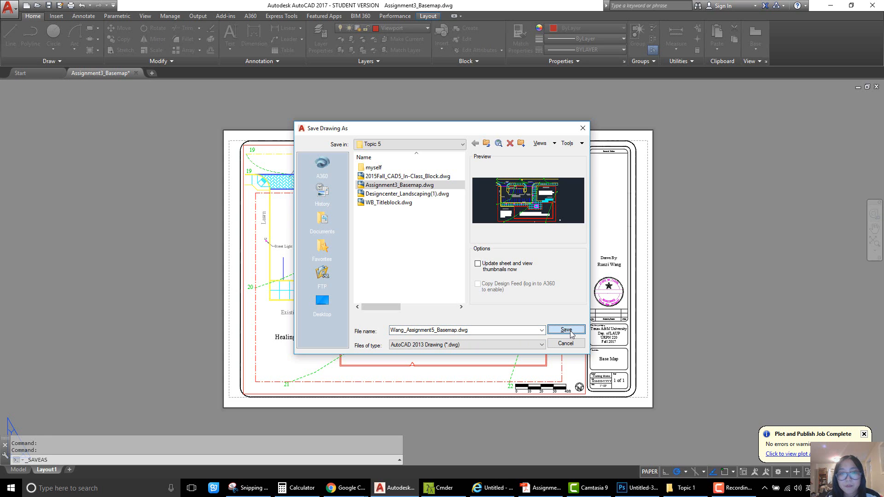
click(322, 303)
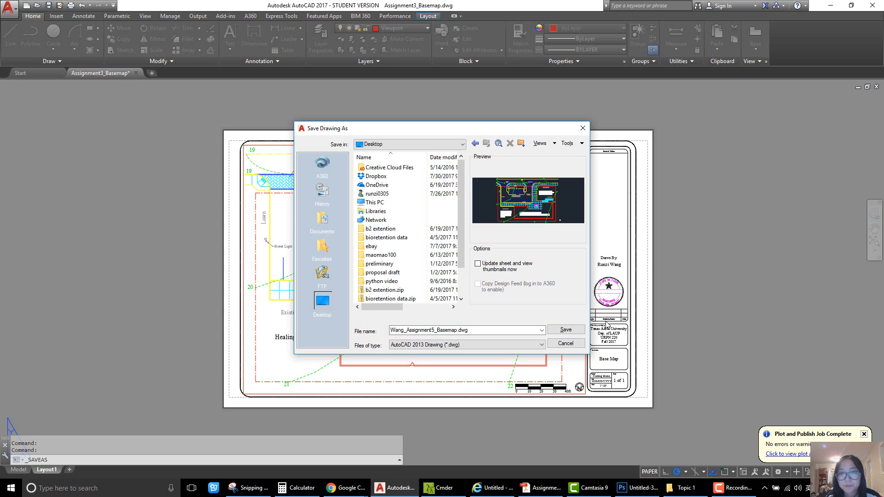
click(567, 330)
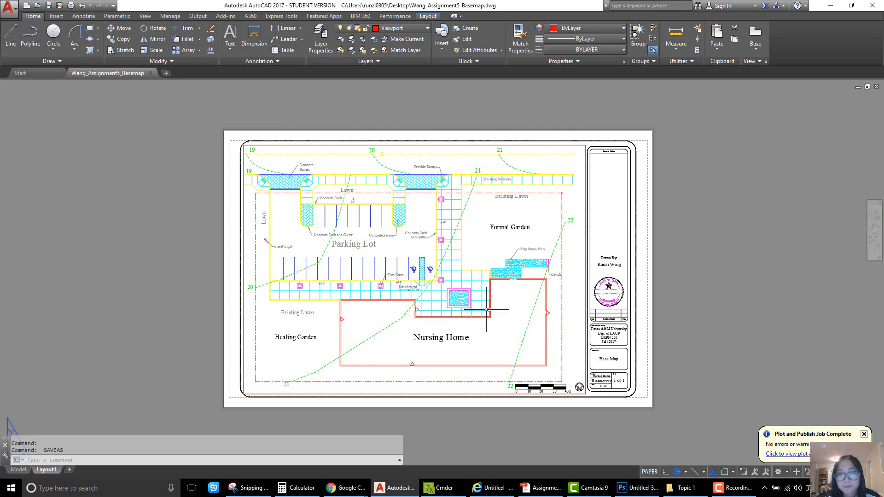